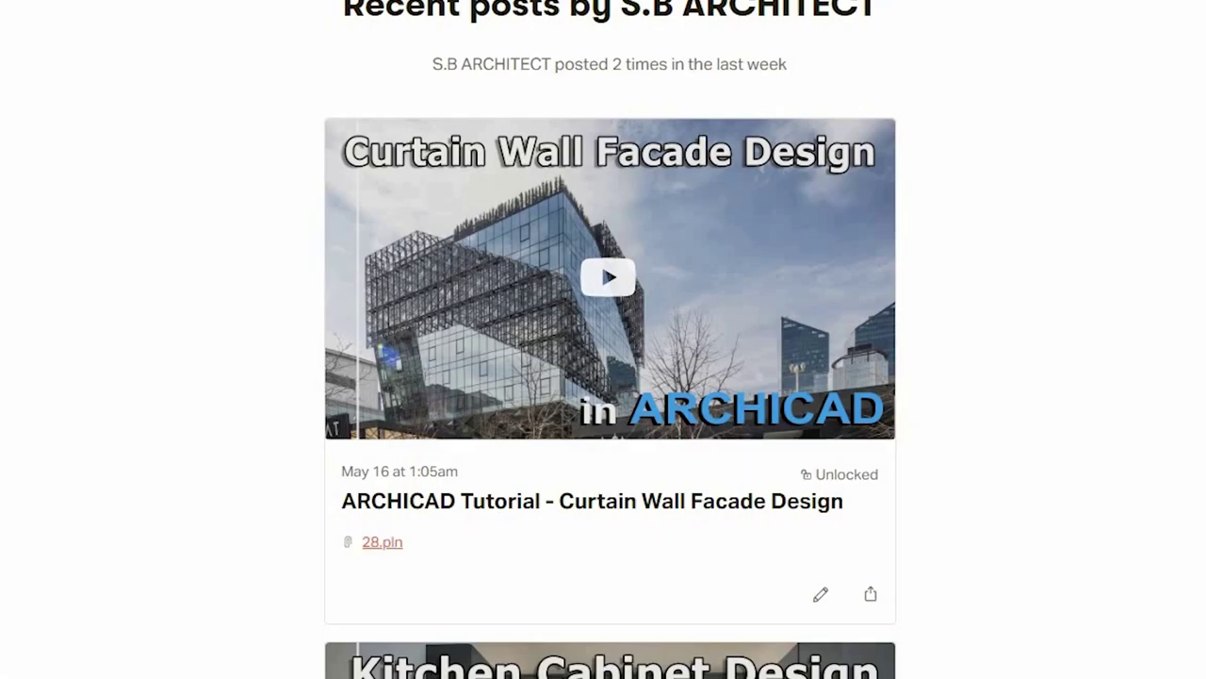
scroll(611, 339, "down", 6)
scroll(611, 339, "down", 12)
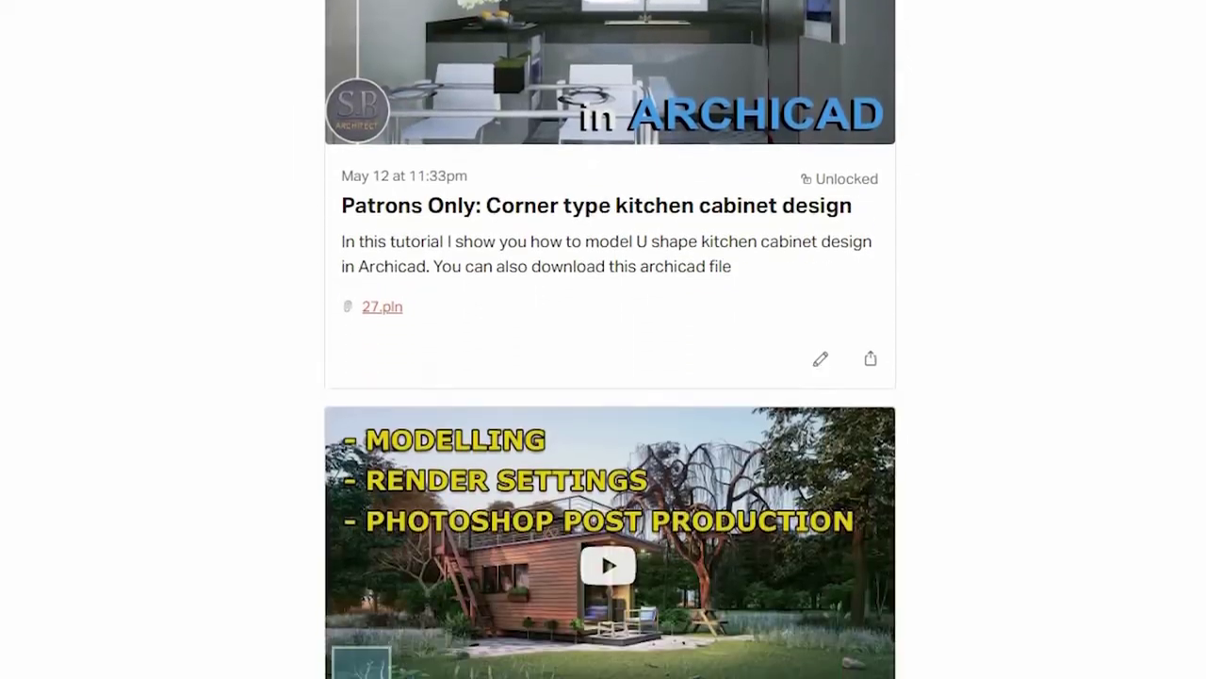
scroll(610, 339, "down", 15)
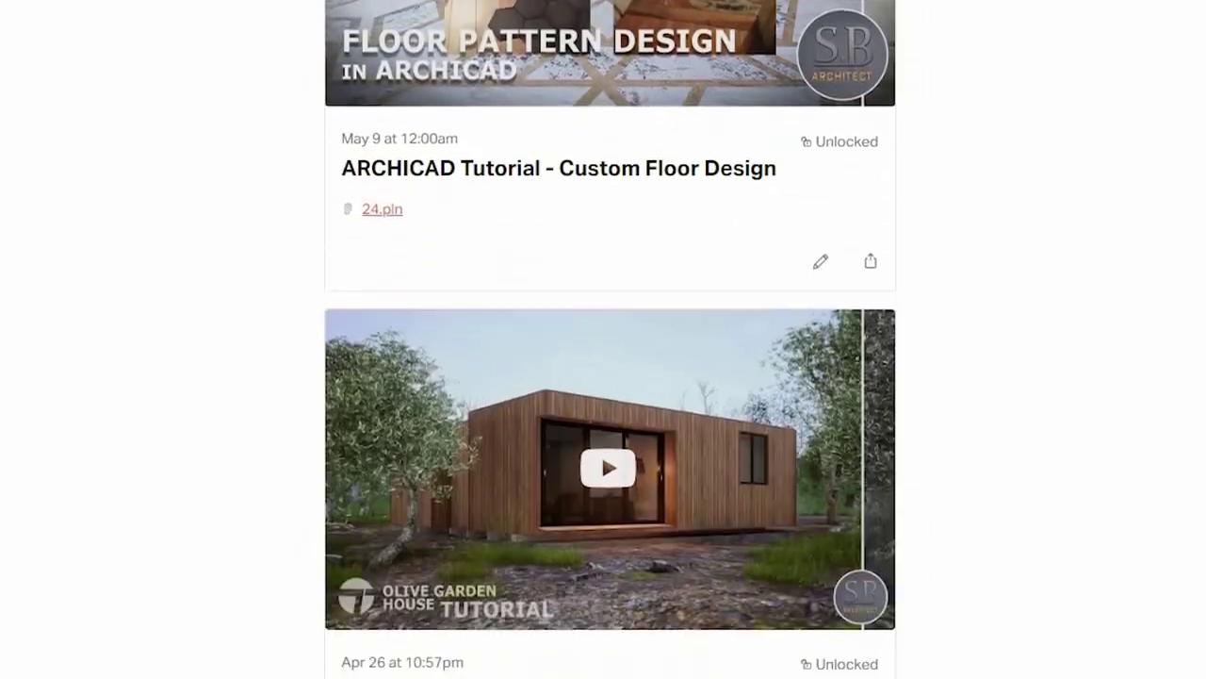
scroll(611, 340, "down", 8)
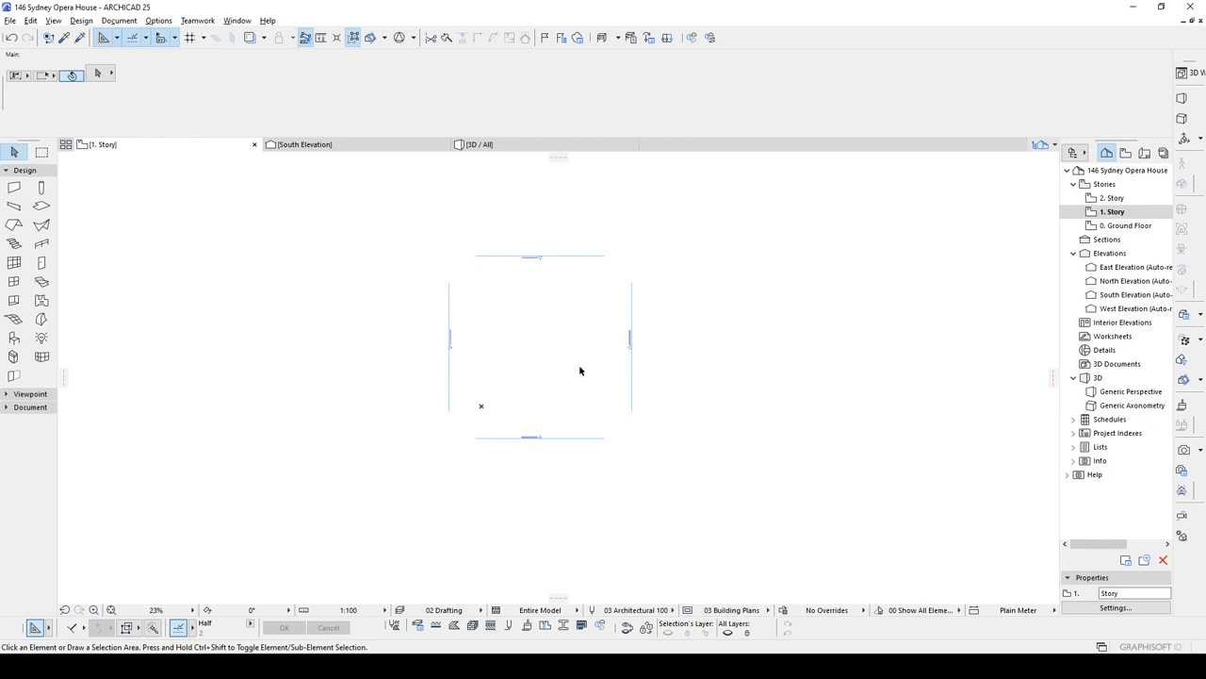
Step: Place the external drawing "sydney opera house ref" on the 1. Story plan, anchored at the project origin
left_click(11, 20)
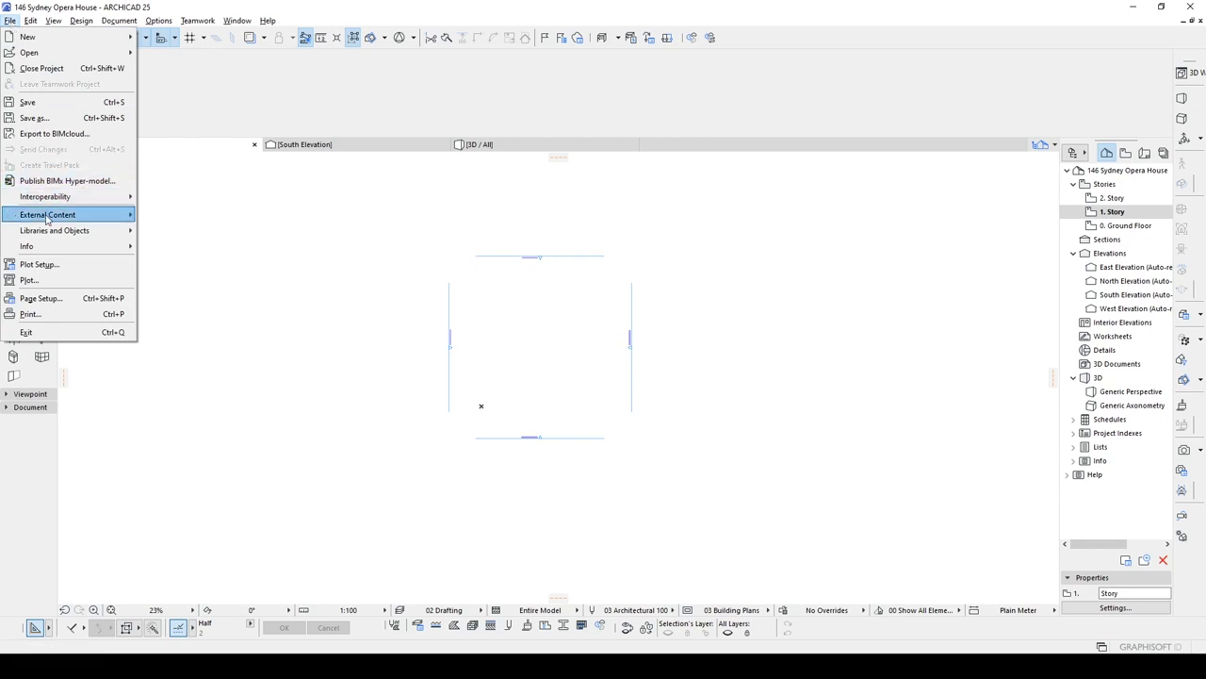
mouse_move(44, 218)
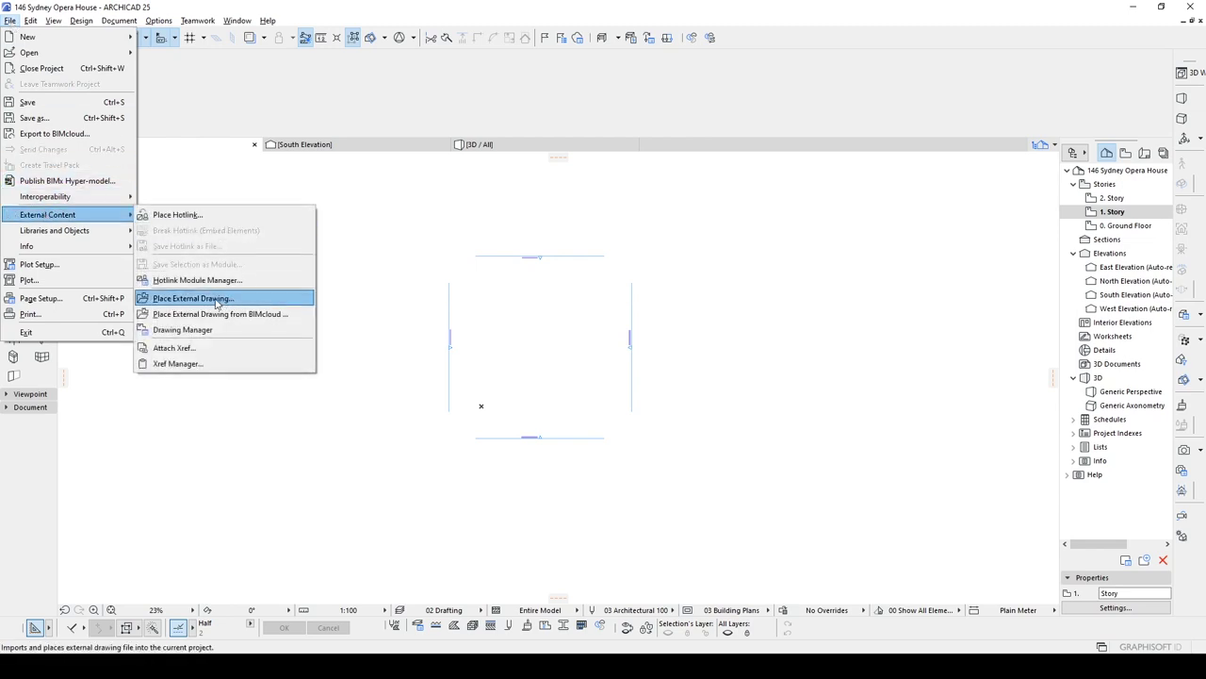
left_click(218, 300)
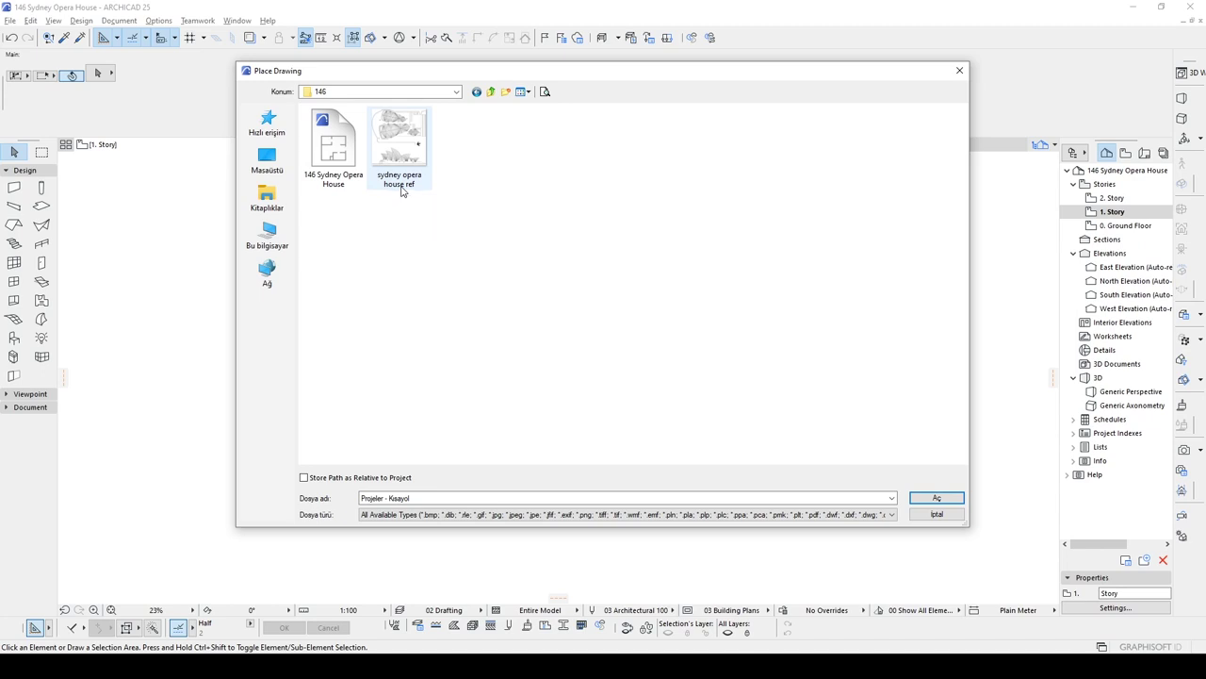
left_click(410, 161)
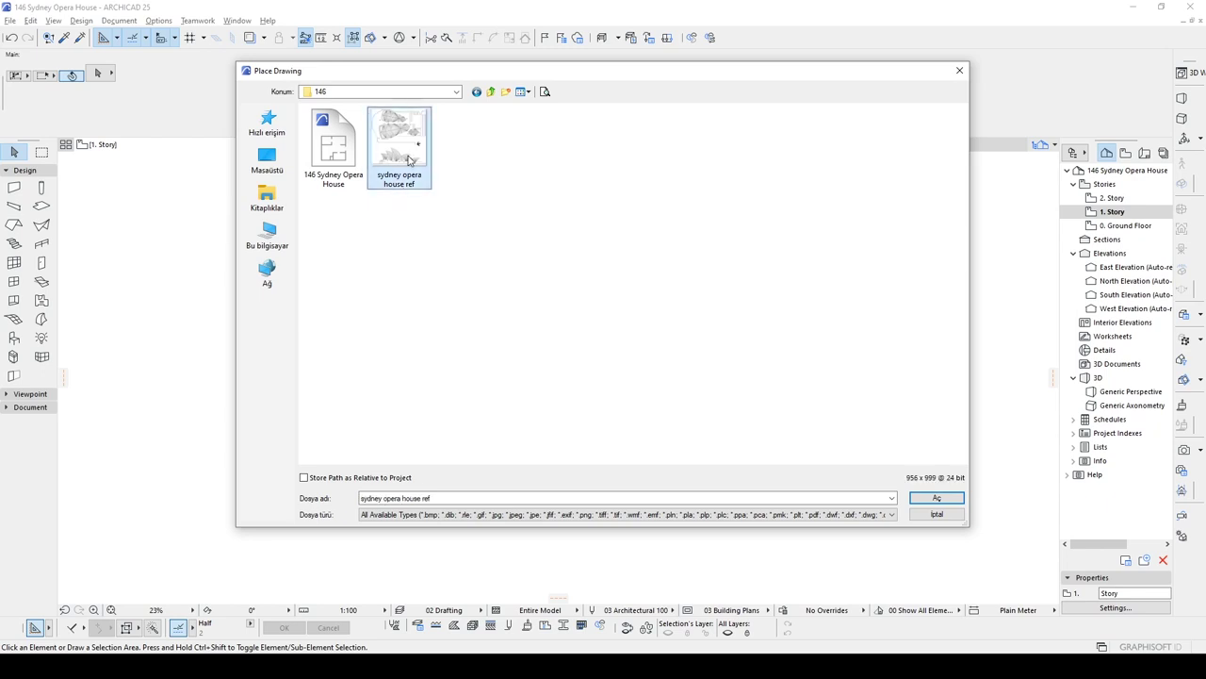
left_click(939, 499)
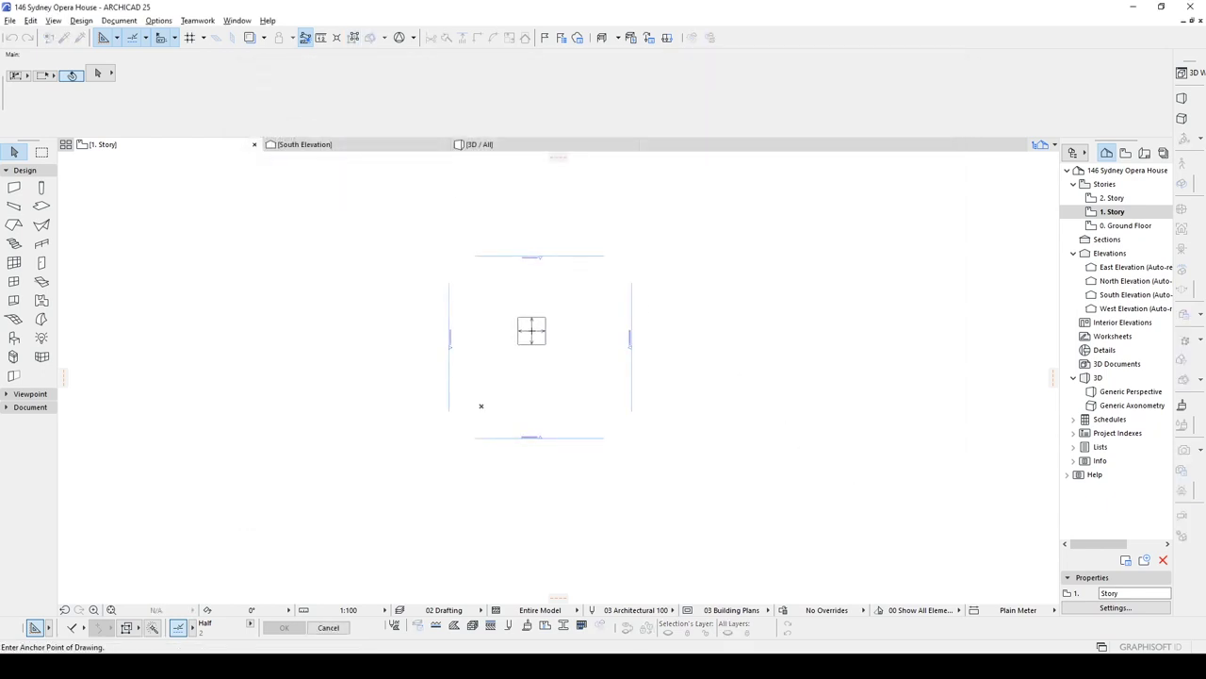
left_click(480, 406)
scroll(420, 364, "up", 3)
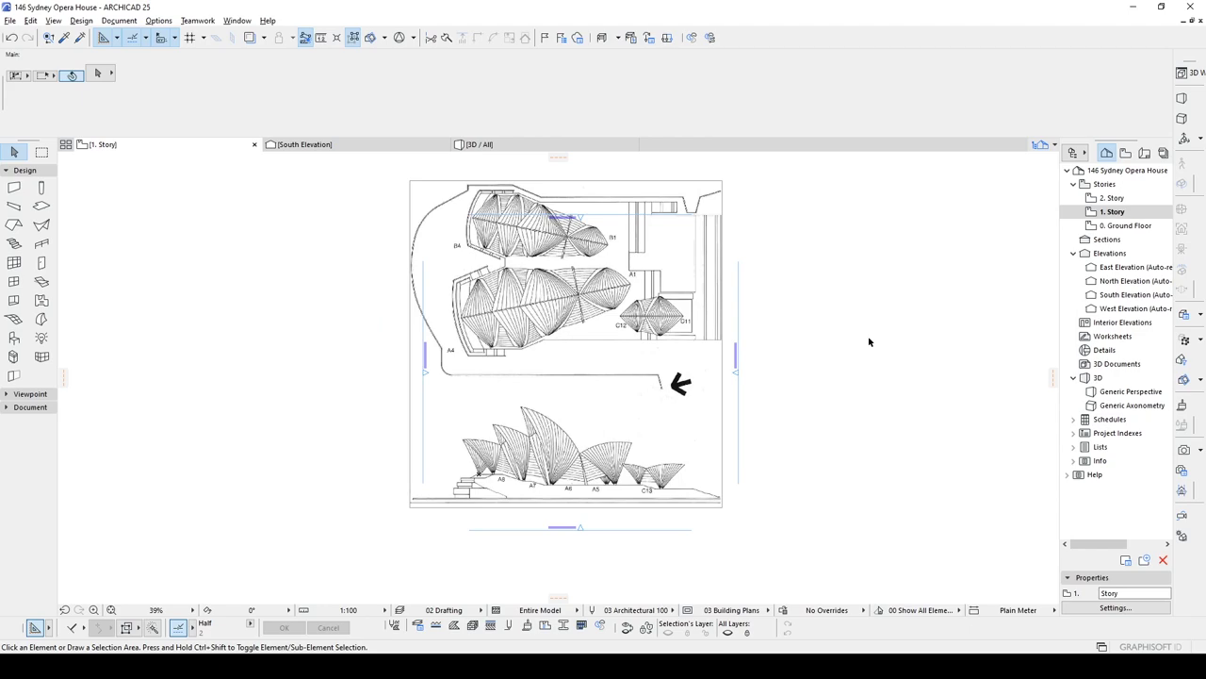
Step: Resize the reference drawing graphically so the elevation measures 6500 cm from its base line to the tallest shell's tip
scroll(554, 450, "up", 2)
left_click(564, 454)
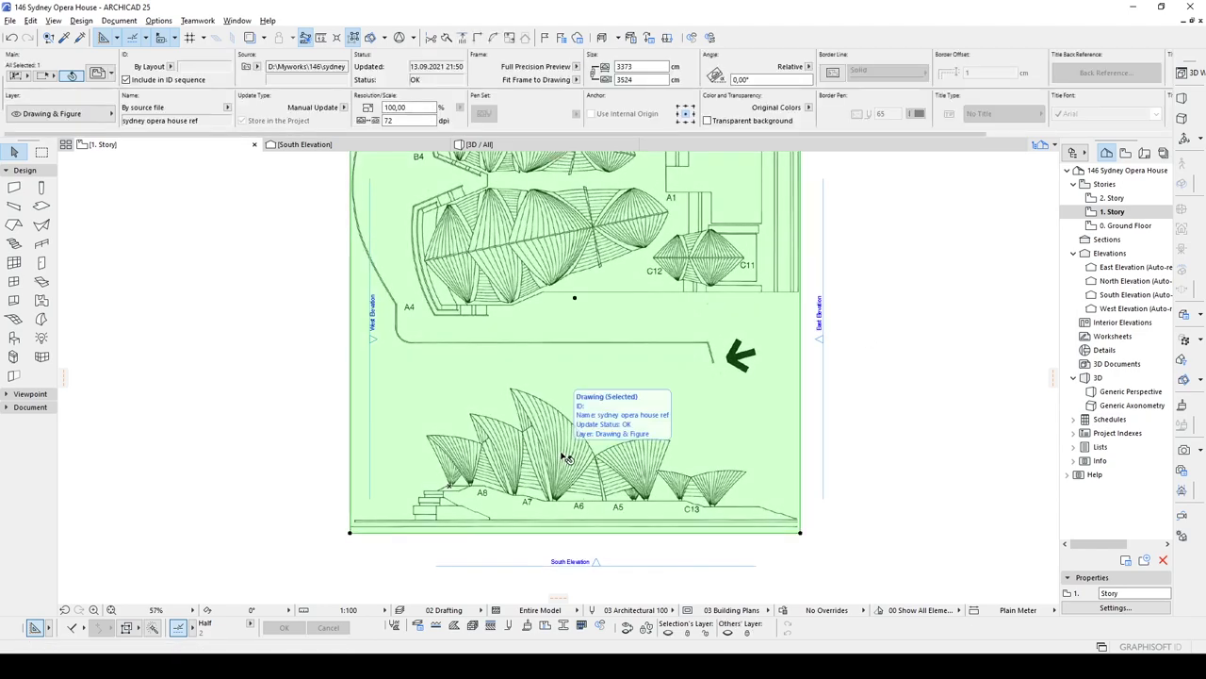
key("ctrl+k")
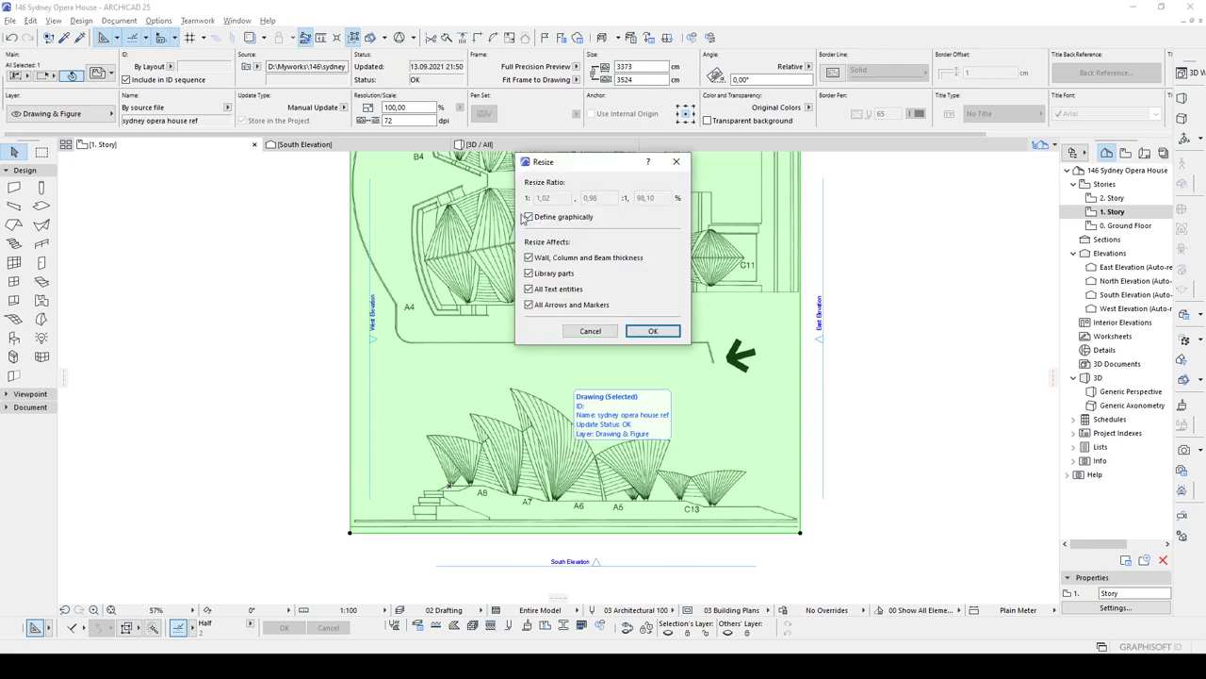
left_click(653, 333)
scroll(495, 523, "up", 5)
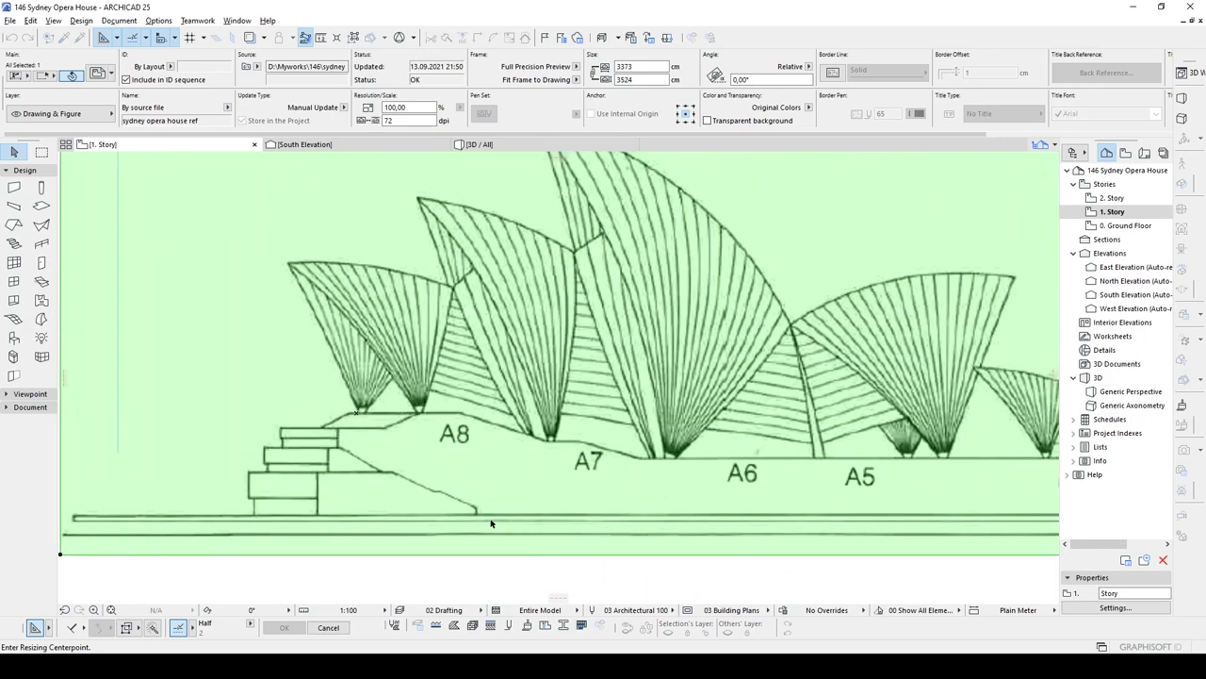
middle_click_drag(476, 517, 485, 547)
middle_click_drag(581, 543, 550, 551)
left_click(550, 551)
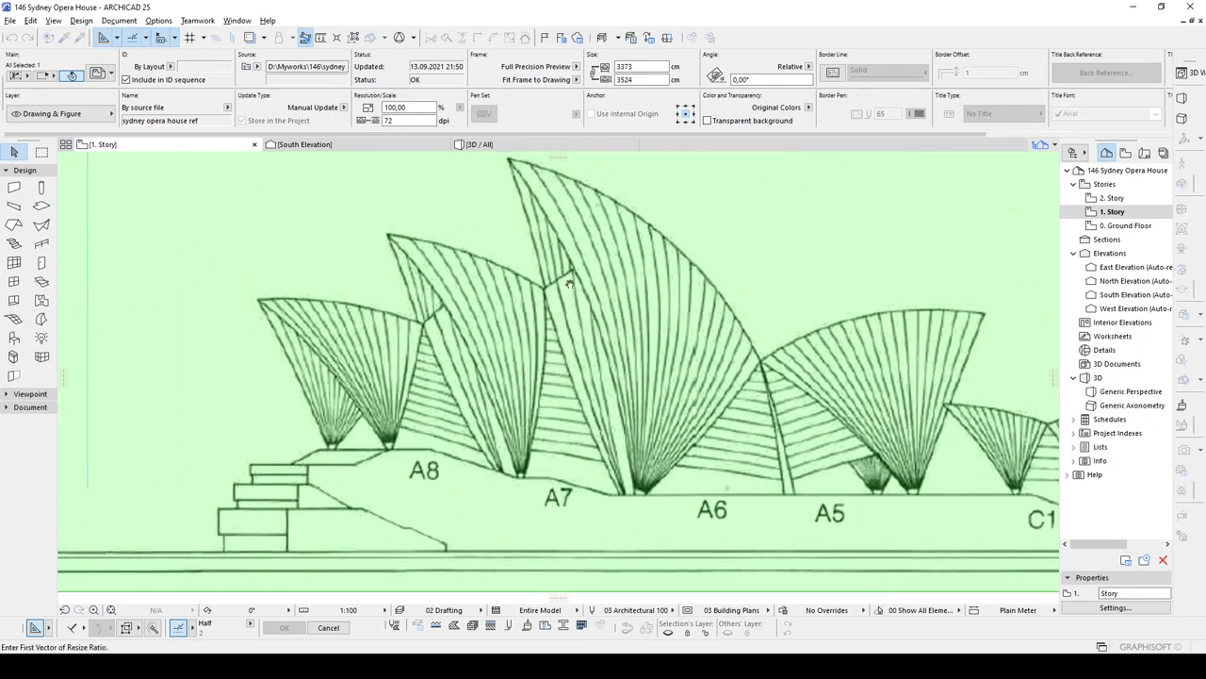
middle_click_drag(569, 277, 558, 400)
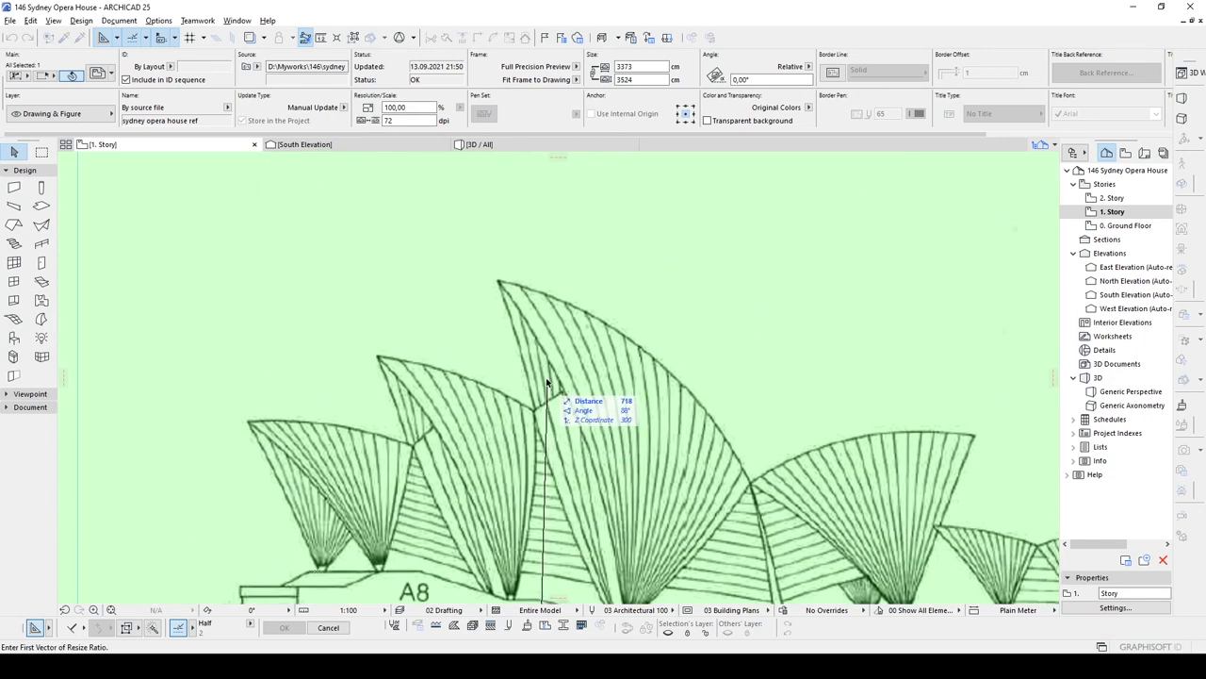
left_click(501, 283)
scroll(504, 283, "down", 2)
type("6500")
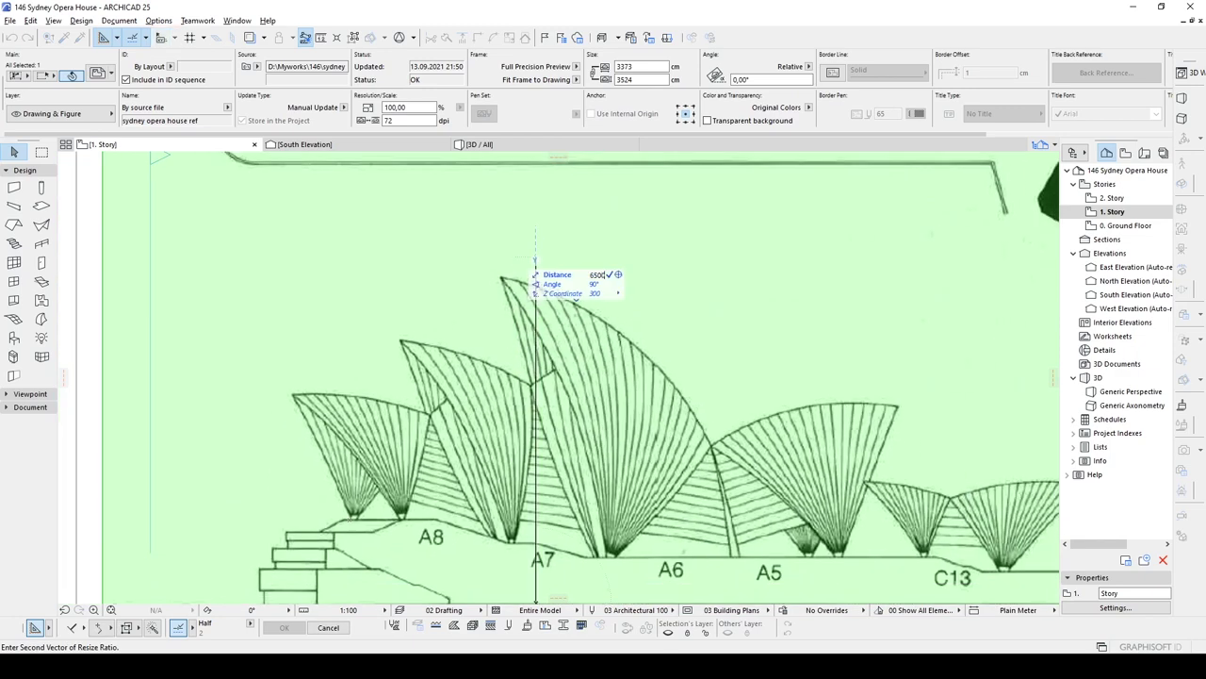
key("Return")
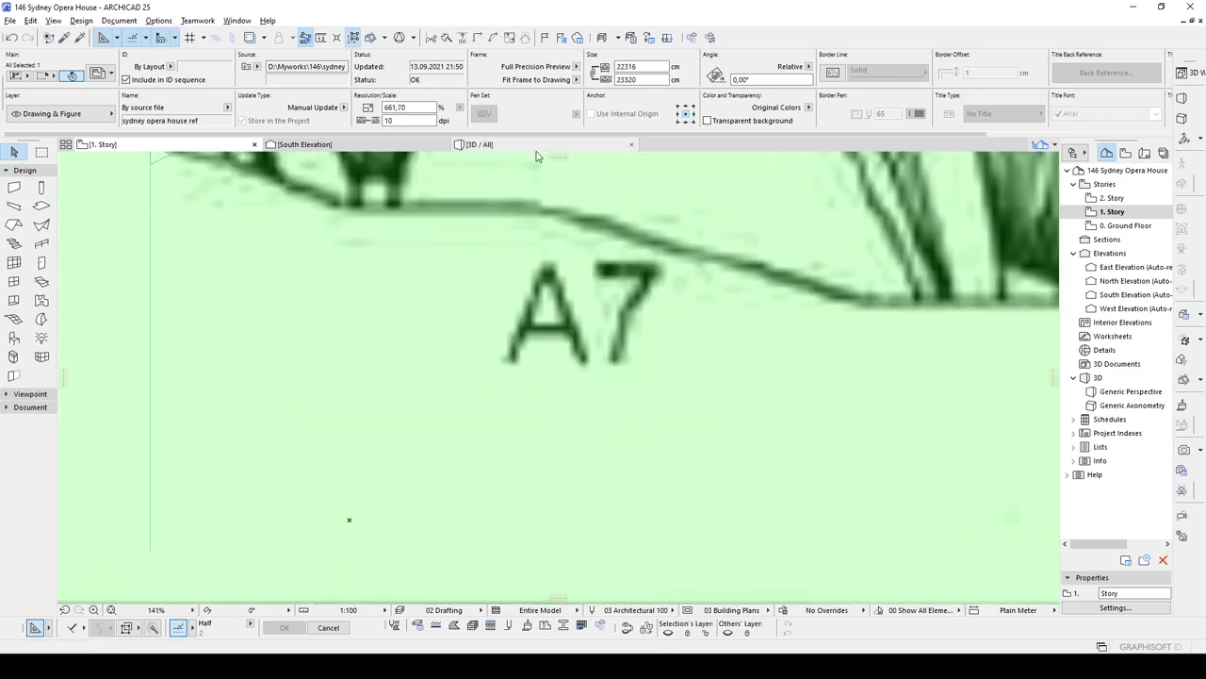
Step: Drag a copy of the resized reference drawing to the empty area beside the original
scroll(631, 372, "down", 6)
middle_click_drag(724, 268, 671, 401)
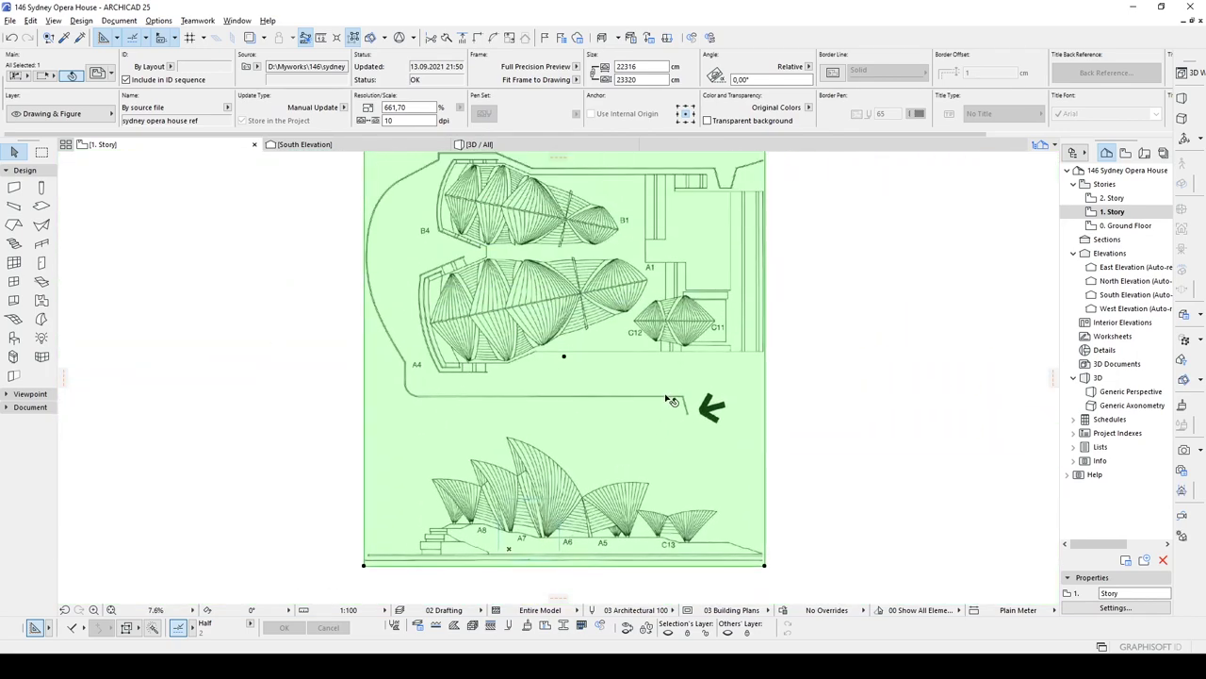
middle_click_drag(533, 372, 562, 436)
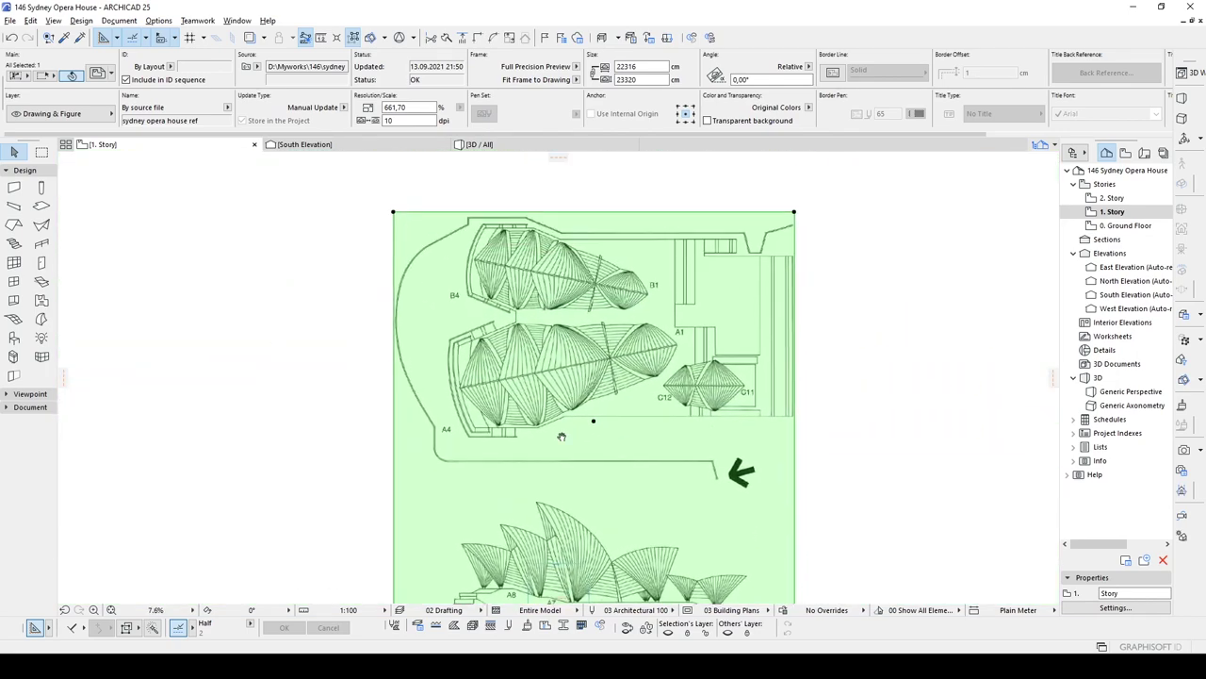
middle_click_drag(686, 389, 588, 365)
scroll(582, 367, "down", 2)
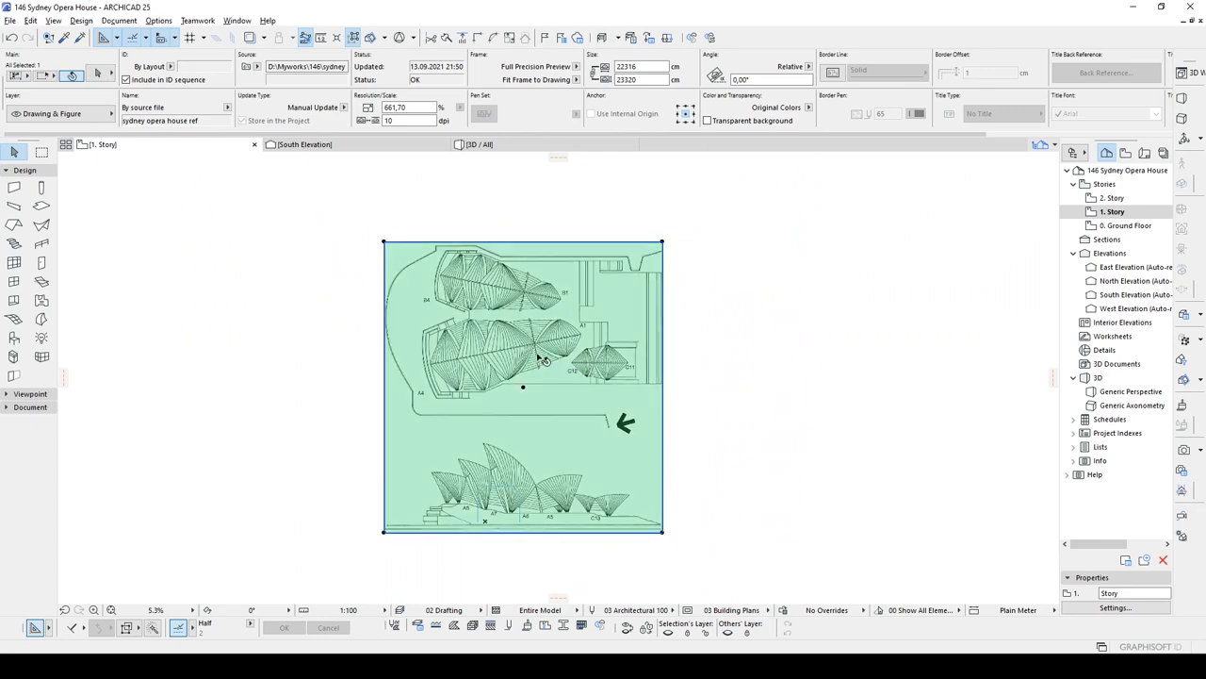
key("ctrl+shift+d")
left_click(509, 334)
left_click(833, 354)
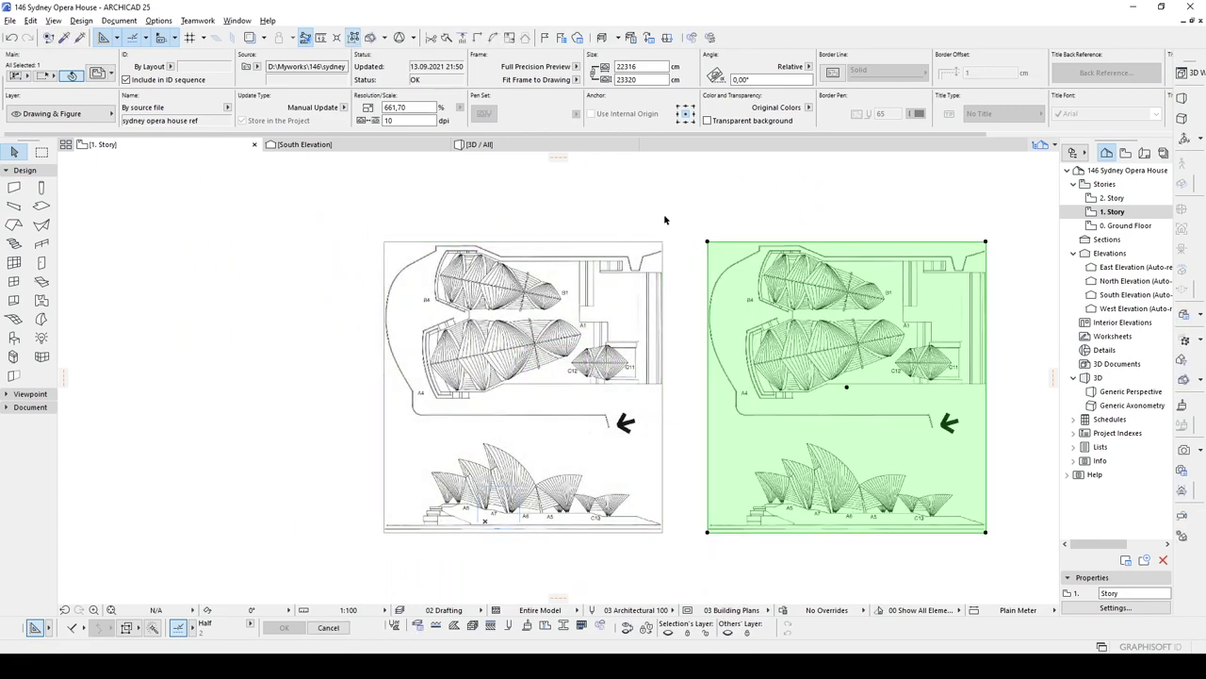
left_click(665, 216)
Step: Crop the original drawing from its upper edge so only the elevation view remains
middle_click_drag(533, 432, 543, 425)
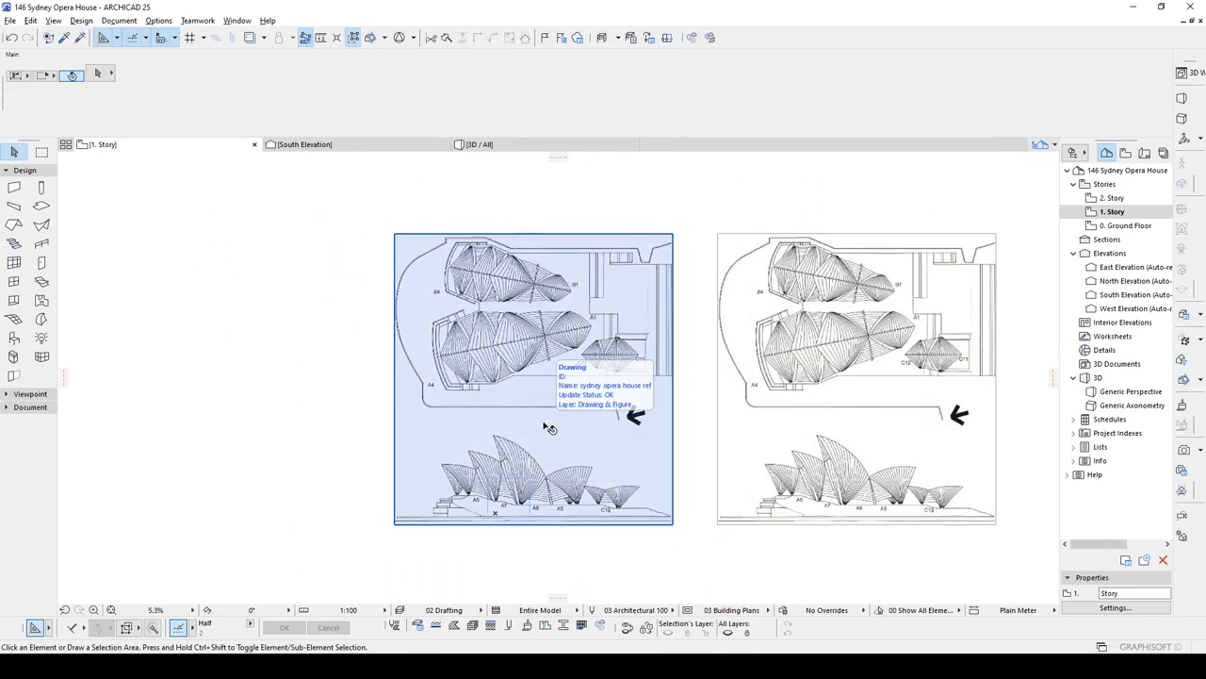
left_click(545, 426)
left_click(575, 234)
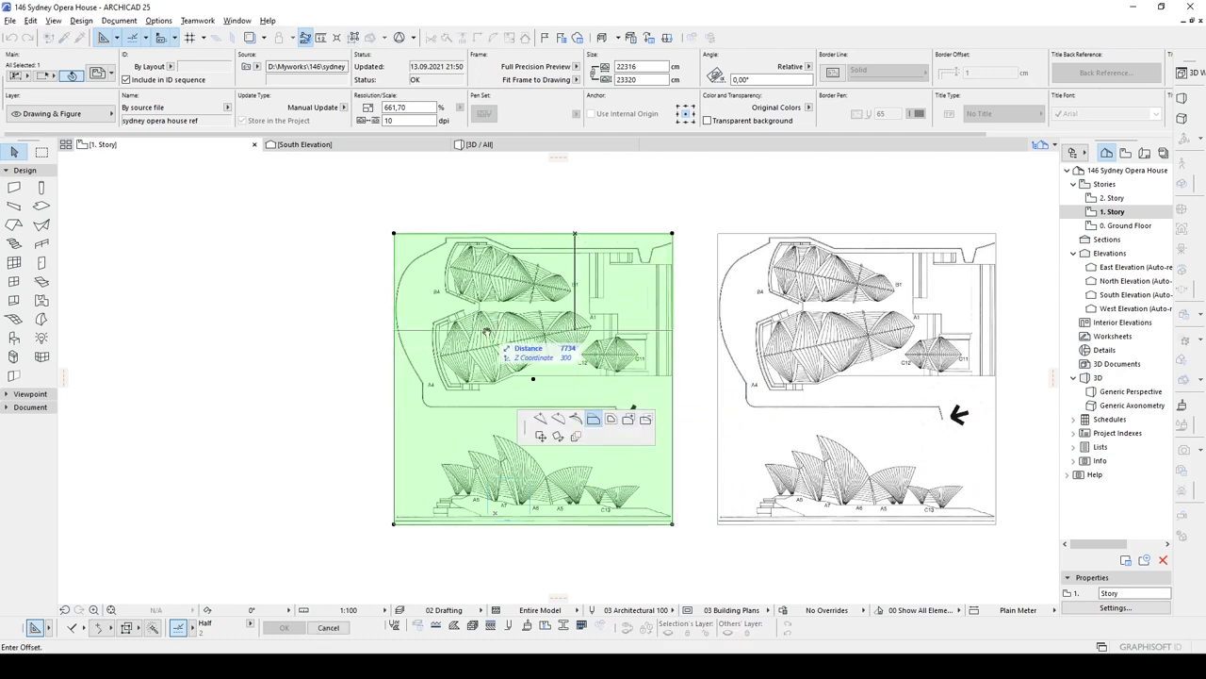
scroll(487, 332, "up", 3)
left_click(359, 405)
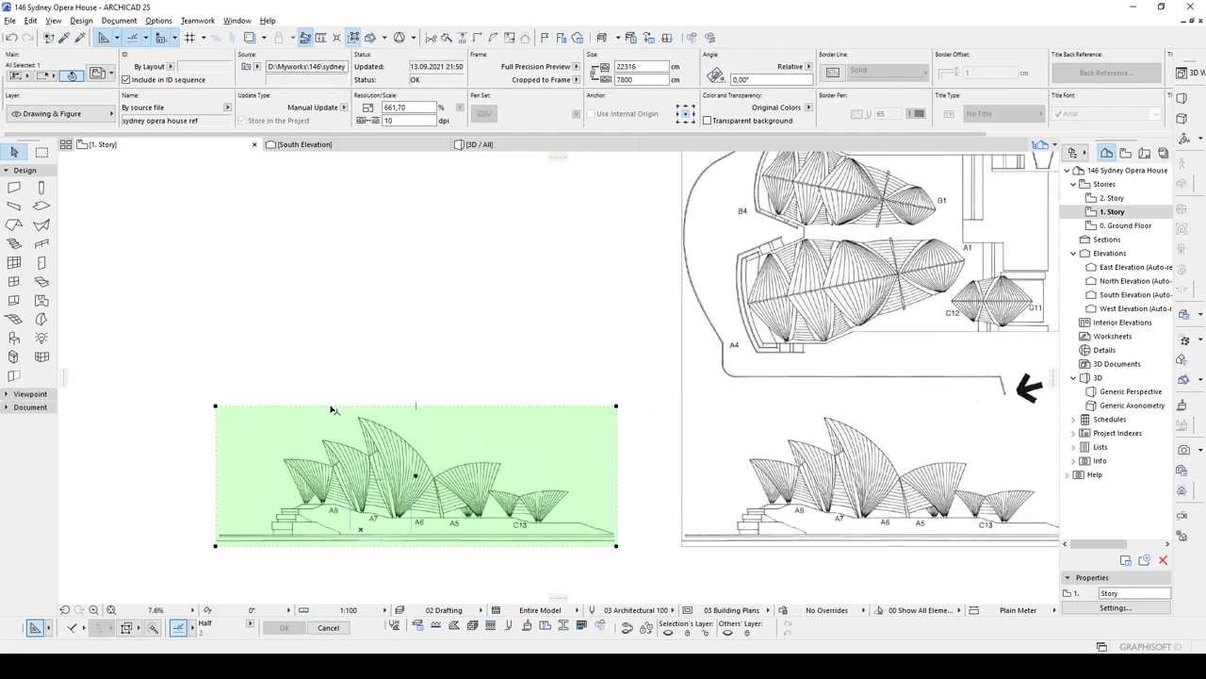
left_click(294, 308)
Step: Crop the copied drawing from its lower edge so only the roof plan remains
middle_click_drag(786, 286, 573, 345)
left_click(584, 345)
middle_click_drag(686, 482, 693, 375)
left_click(748, 497)
mouse_move(729, 316)
middle_mouse_down()
mouse_move(766, 319)
mouse_move(856, 472)
middle_mouse_up()
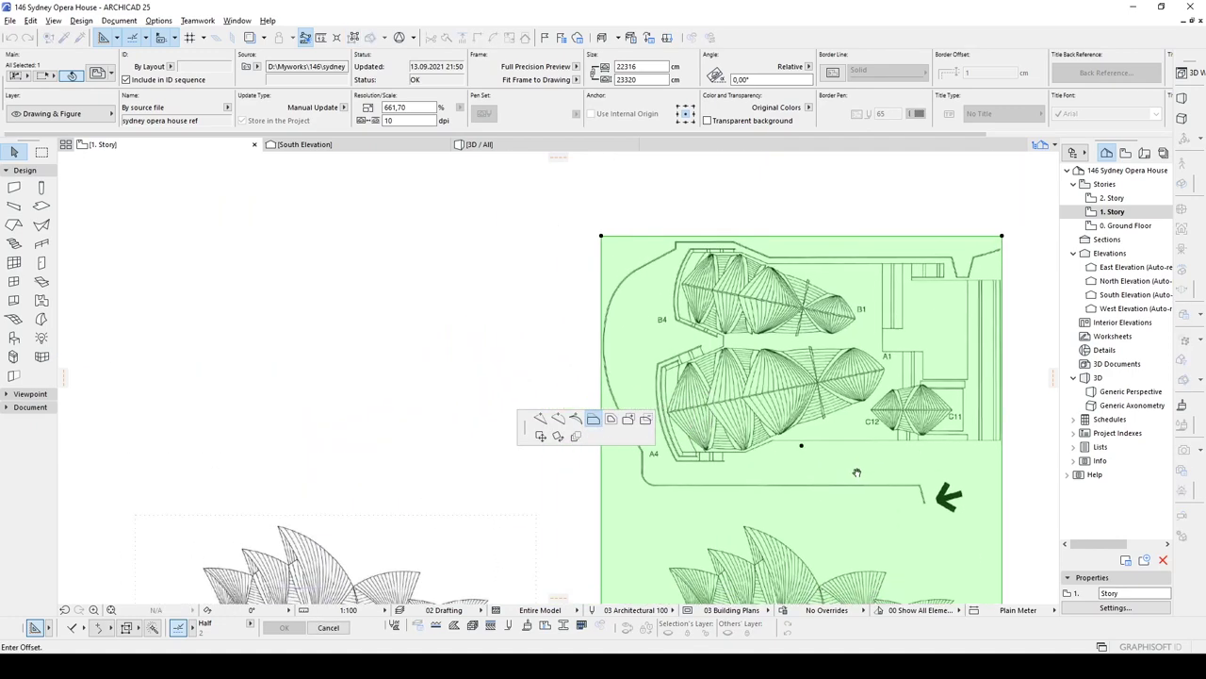
left_click(860, 449)
scroll(859, 455, "down", 4)
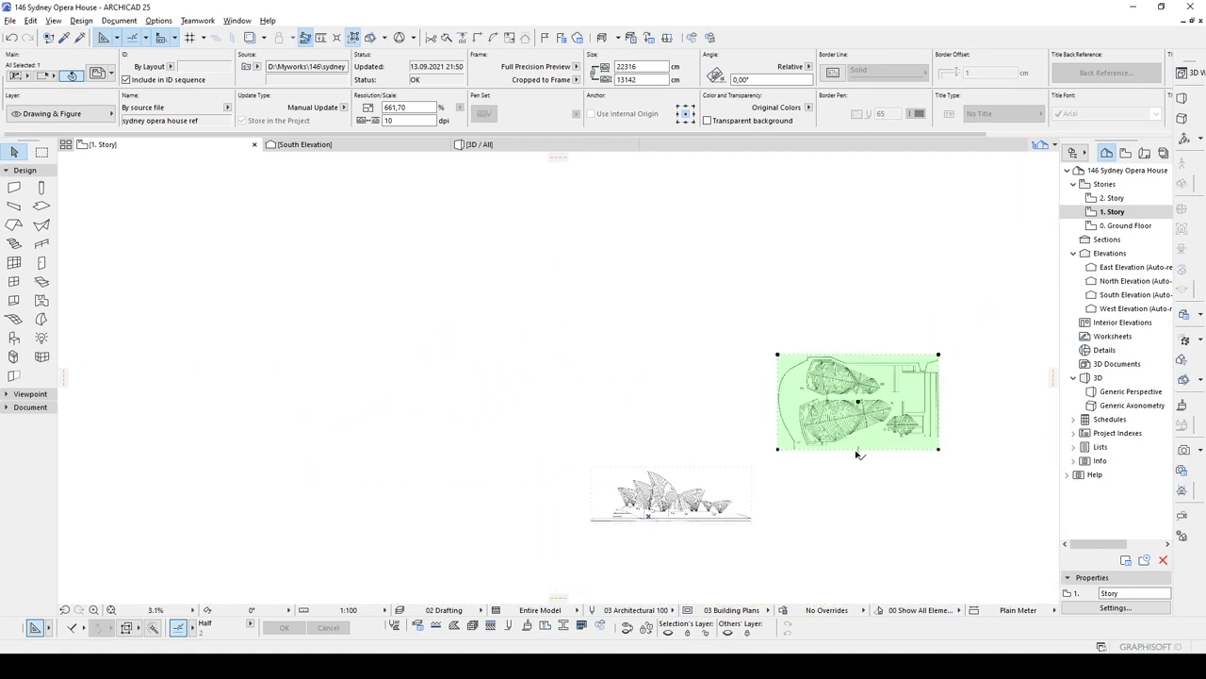
left_click(740, 380)
Step: Move the elevation and plan drawings together so the plan sits over the project origin
middle_click_drag(693, 458, 703, 377)
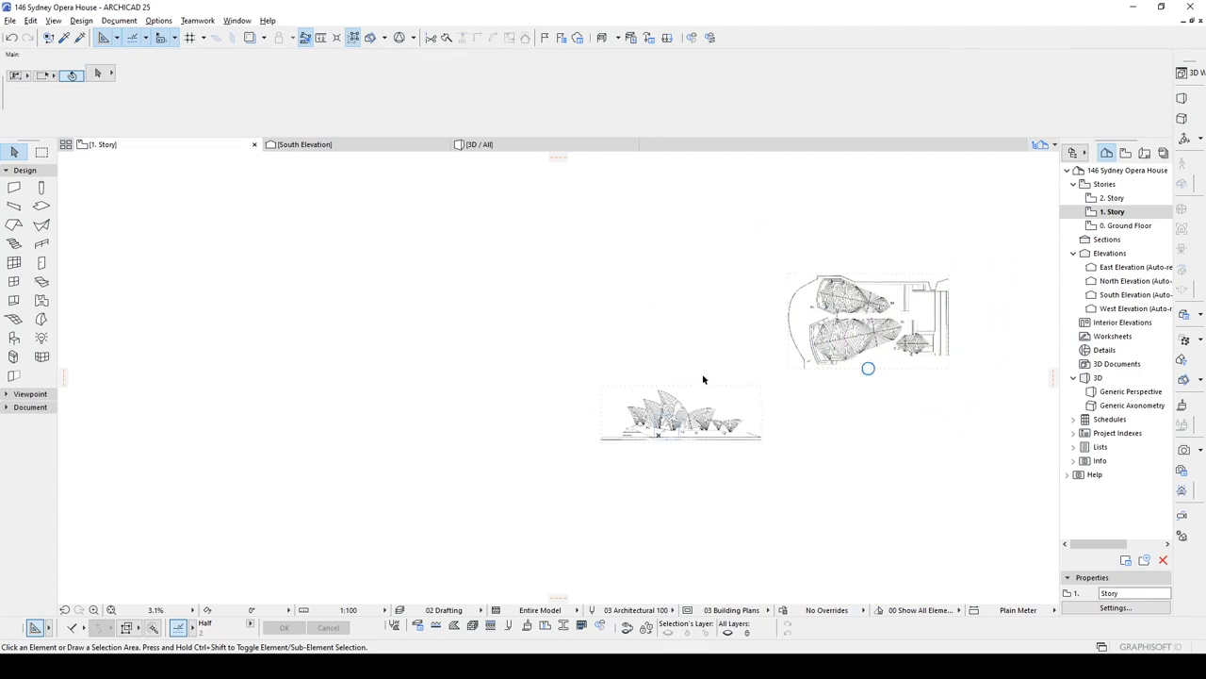
left_click(690, 418)
left_click(872, 320, "shift")
key("ctrl+d")
left_click(869, 321)
scroll(705, 422, "up", 3)
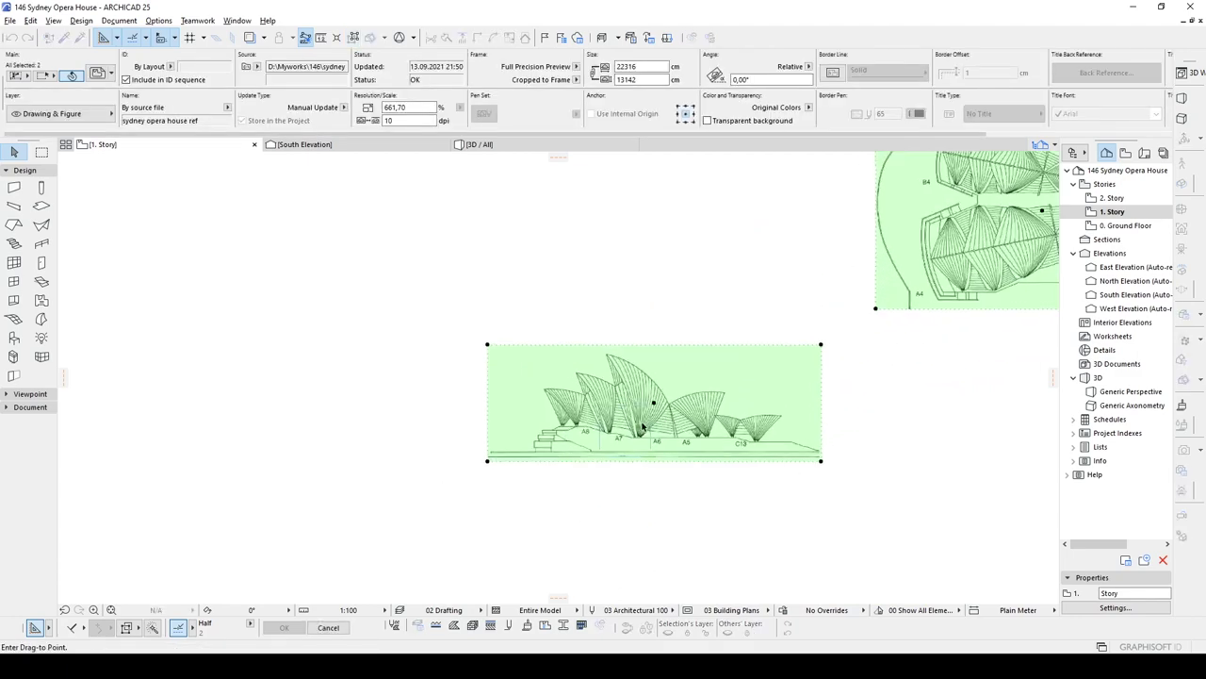
left_click(628, 432)
left_click(914, 442)
Step: Switch the wall structure to the generic structural building material and draw a short, nearly vertical wall outside the plan's curved edge
middle_click_drag(573, 411, 606, 350)
scroll(634, 372, "up", 2)
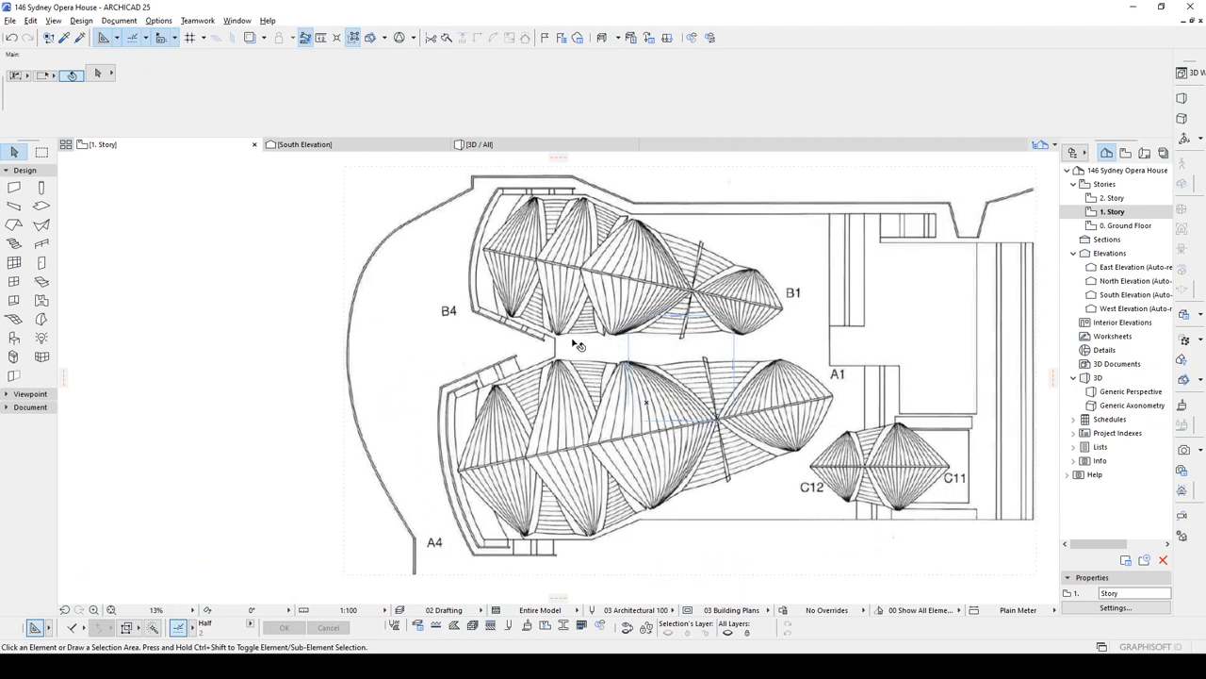
mouse_move(436, 319)
middle_mouse_down()
mouse_move(439, 289)
mouse_move(442, 331)
middle_mouse_up()
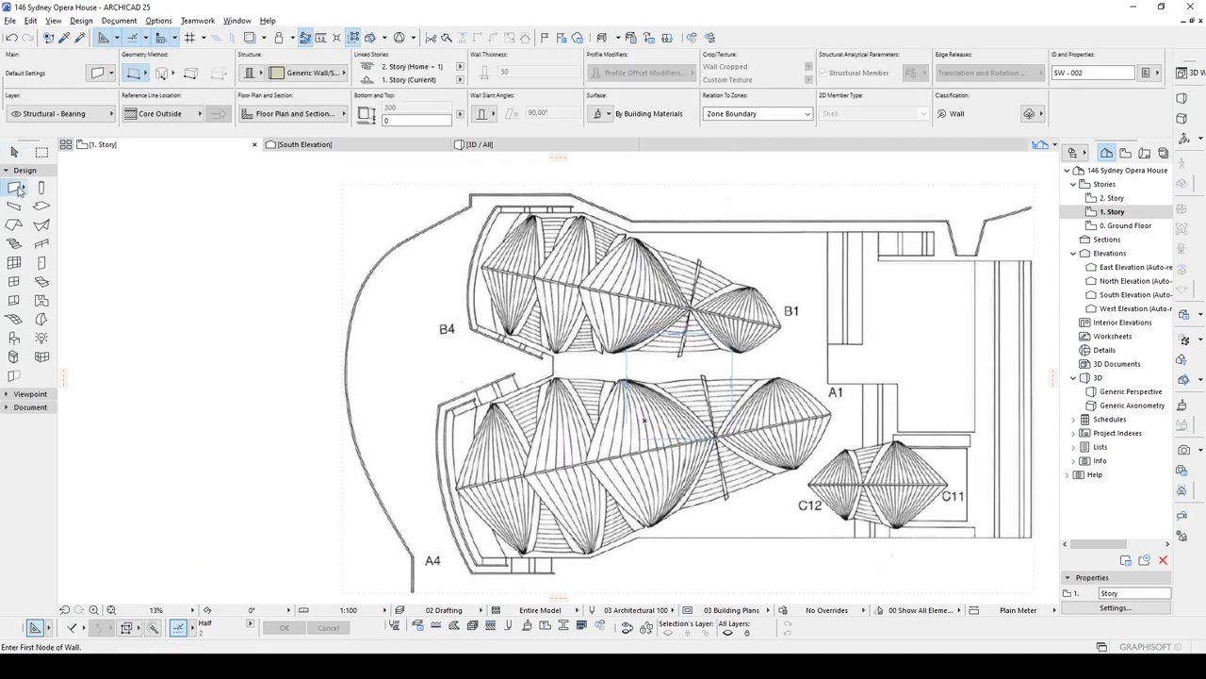
left_click(14, 188)
left_click(251, 77)
left_click(281, 76)
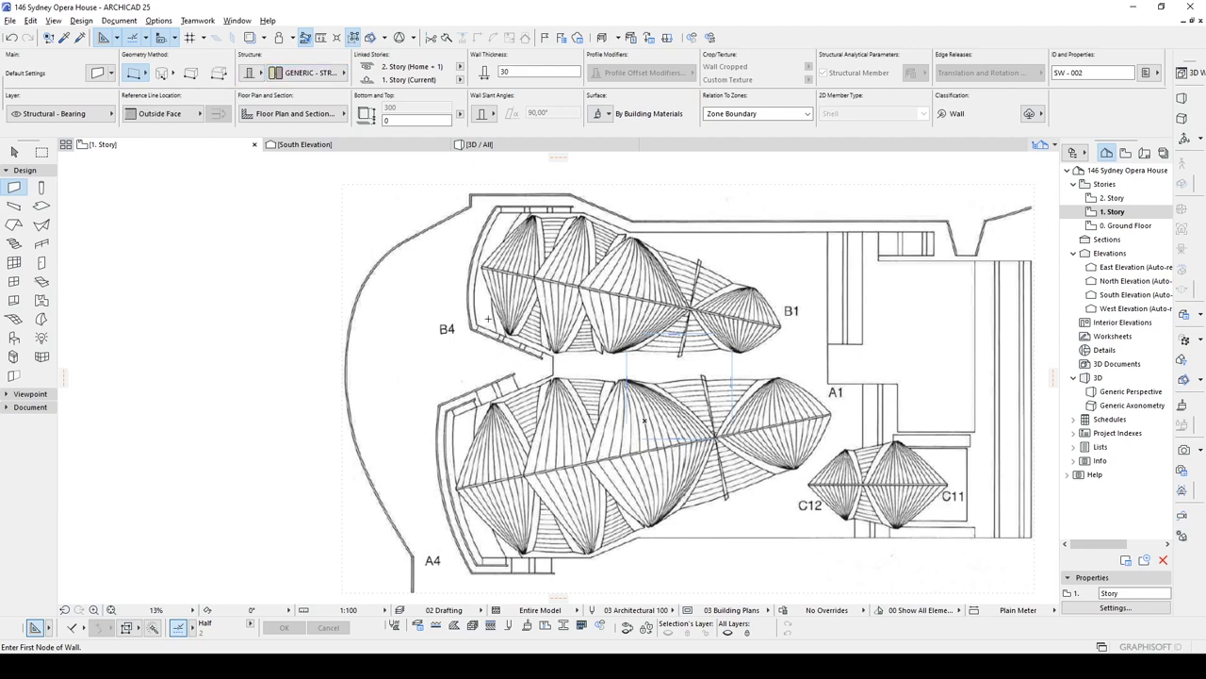
middle_click_drag(488, 318, 590, 281)
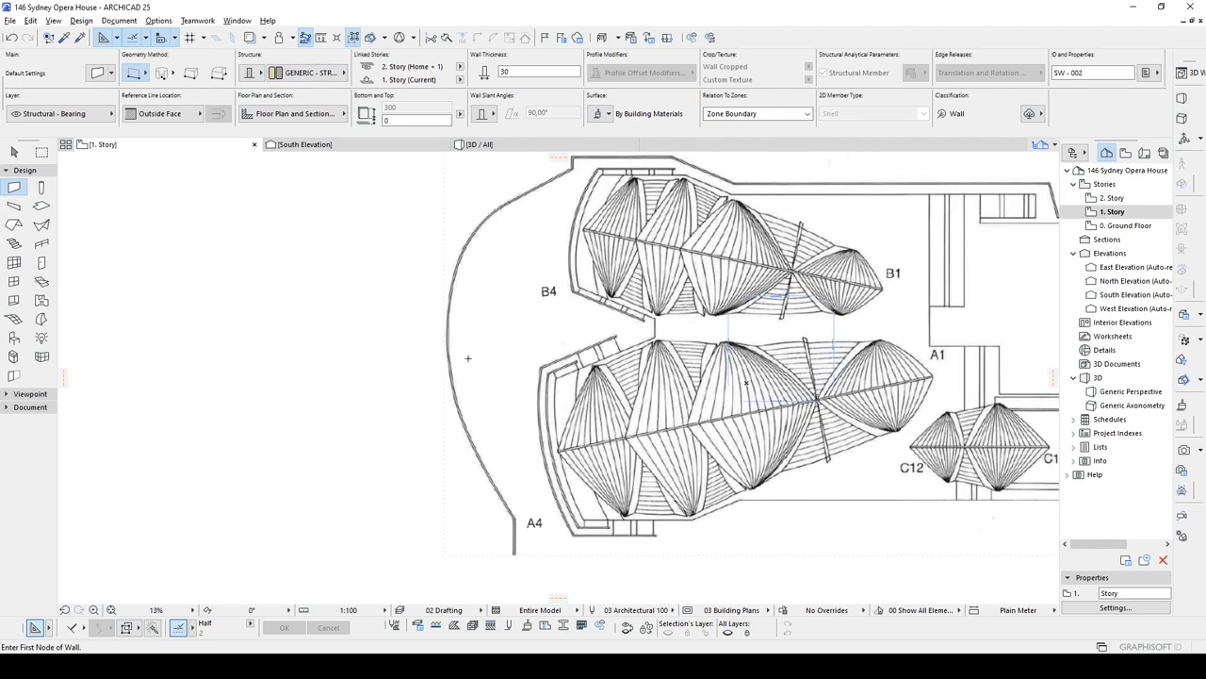
left_click(402, 333)
double_click(404, 360)
key("Escape")
key("Escape")
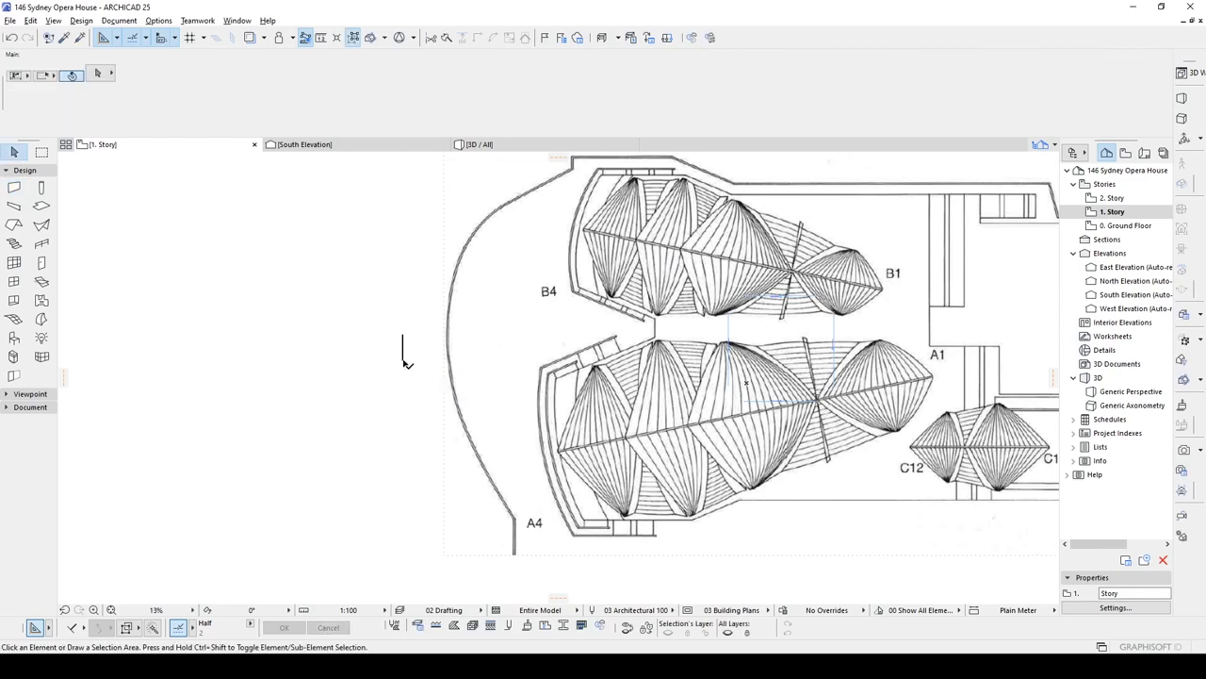
Step: Select the roof plan drawing
left_click(658, 397)
scroll(703, 405, "down", 4)
scroll(681, 403, "up", 3)
middle_click_drag(626, 424, 573, 416)
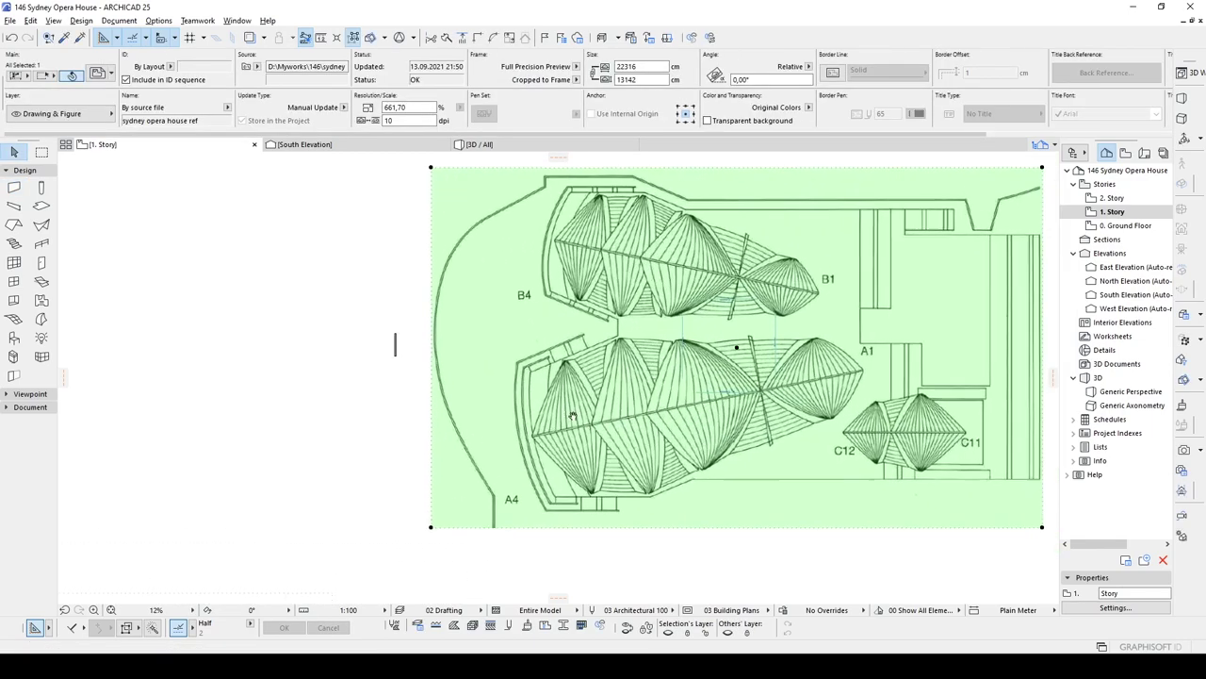
scroll(572, 415, "up", 4)
key("ctrl+e")
left_click(484, 451)
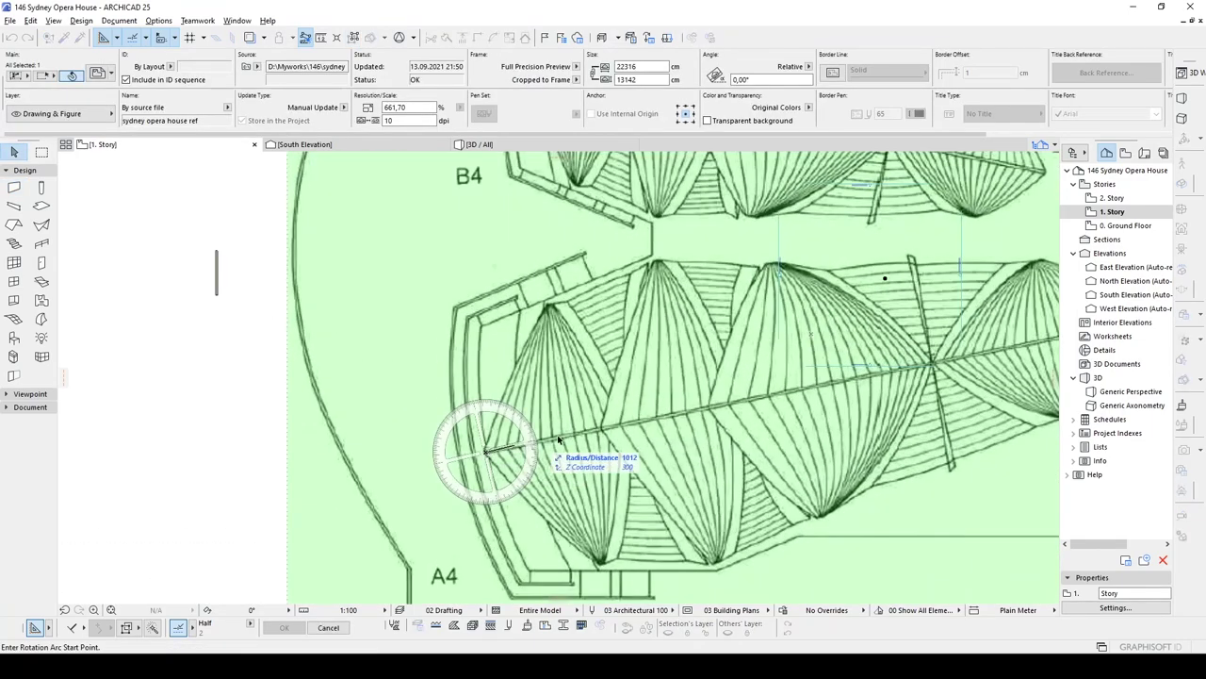
middle_click_drag(937, 357, 610, 419)
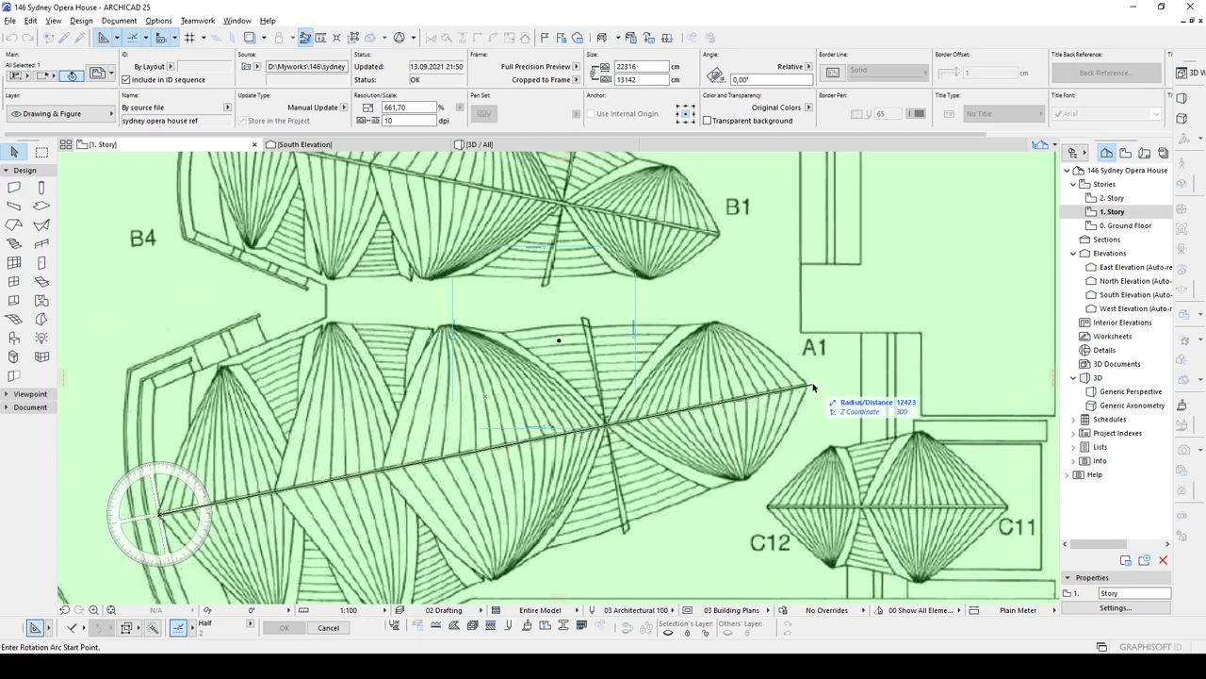
scroll(812, 386, "down", 3)
key("Escape")
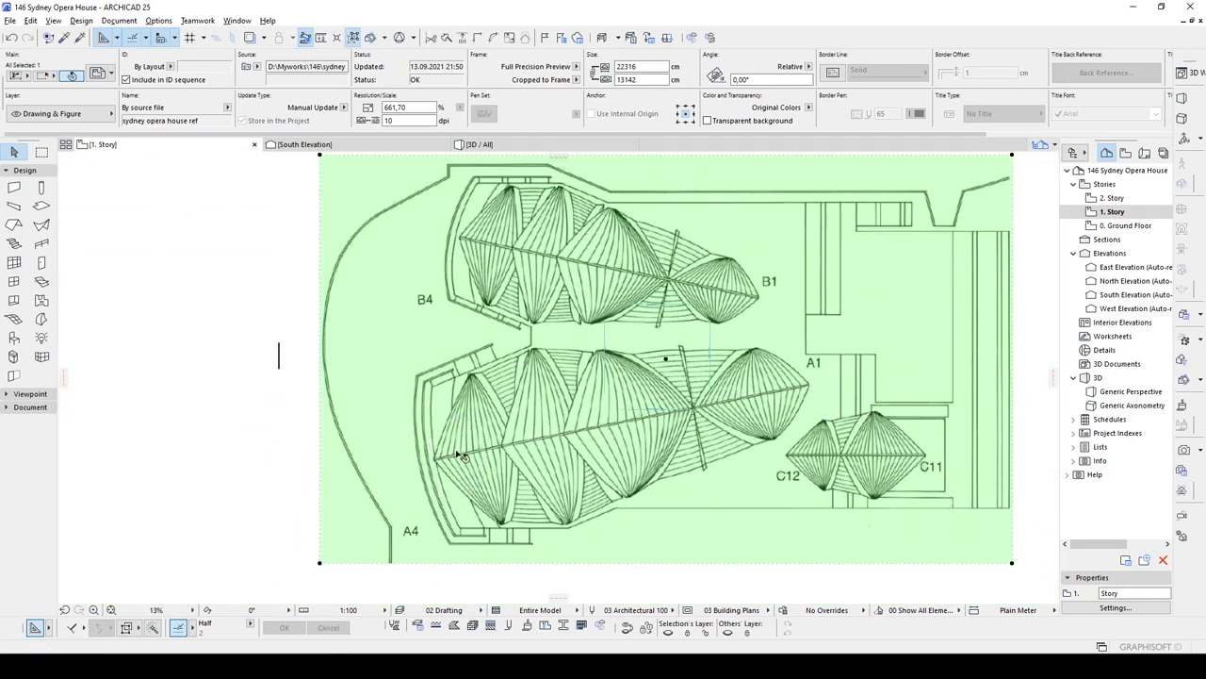
Step: Rotate the roof plan drawing by about -11° around the A4 end of the lower shell group's ridge so that ridge runs horizontally
scroll(460, 454, "up", 2)
right_click(435, 462)
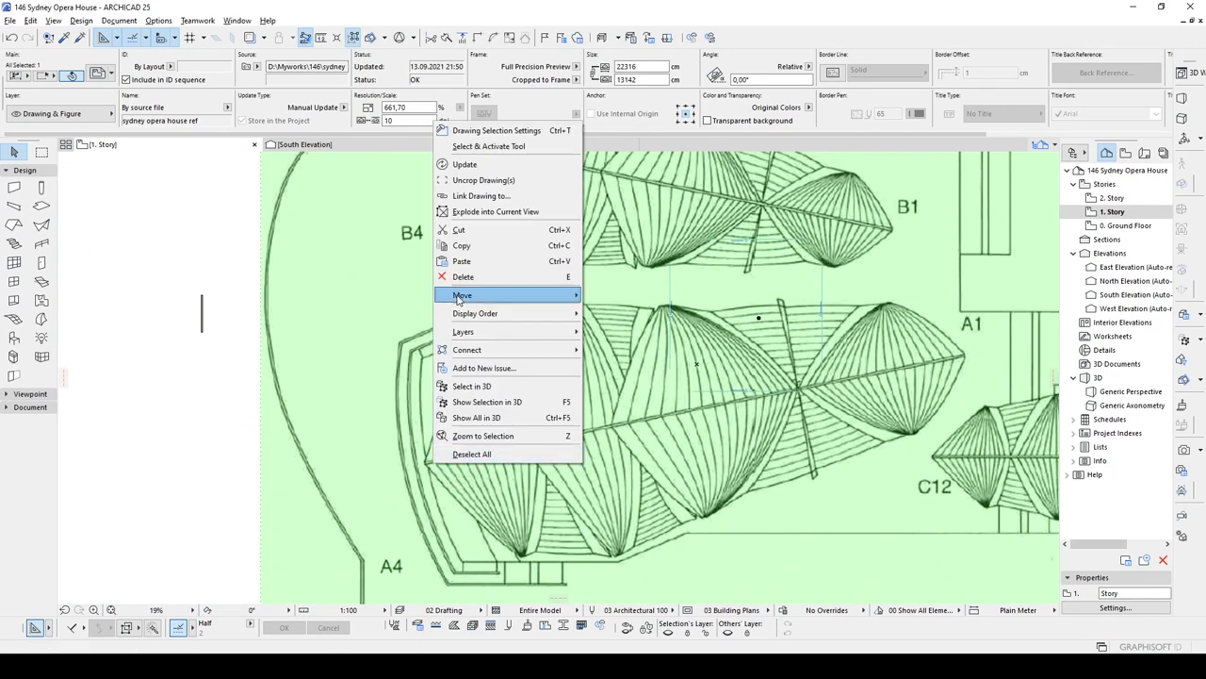
mouse_move(464, 299)
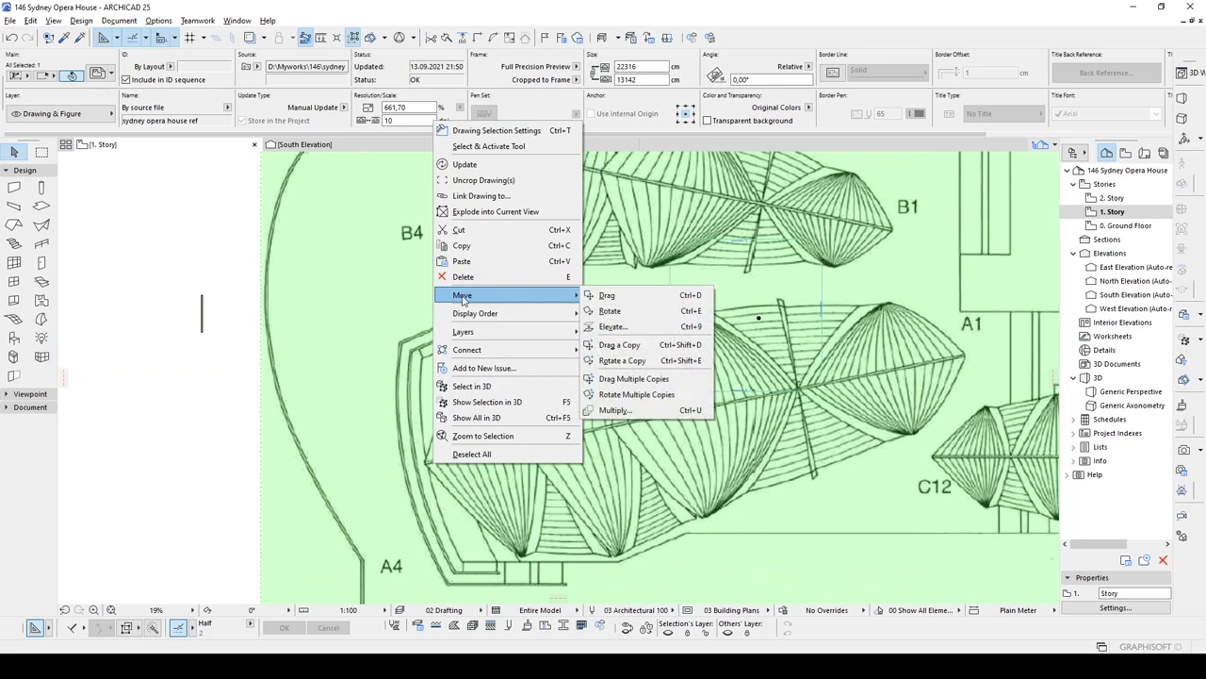
left_click(695, 315)
scroll(432, 485, "up", 3)
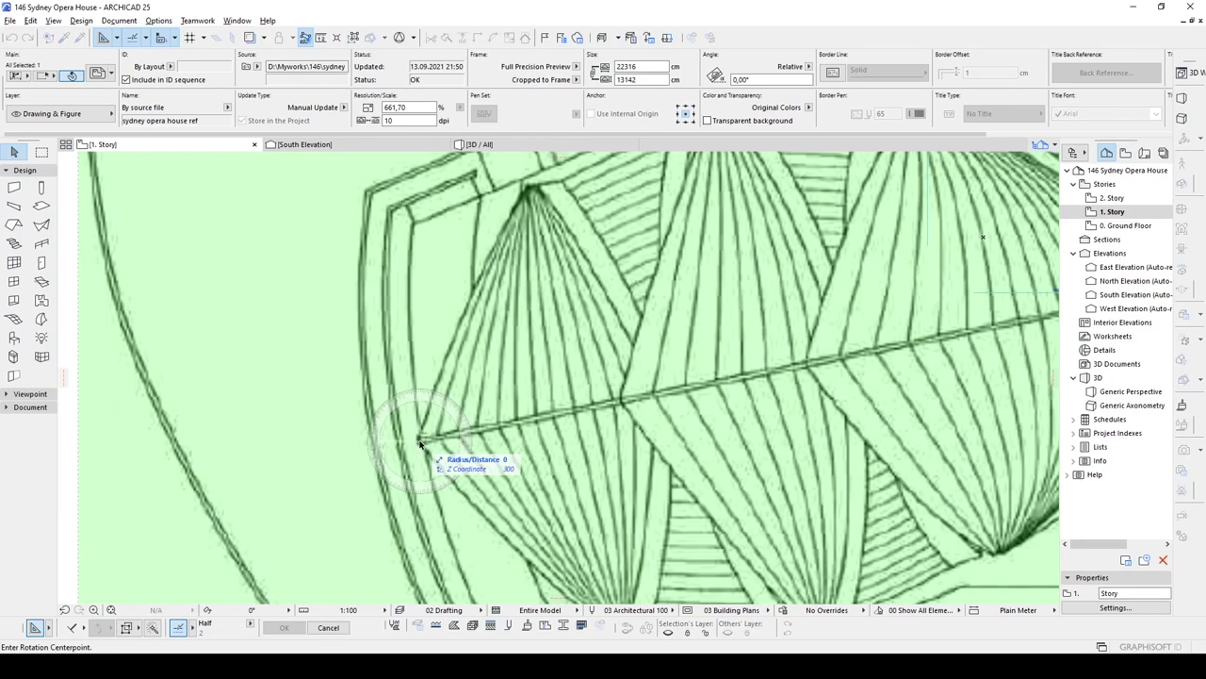
left_click(419, 442)
scroll(516, 405, "down", 1)
scroll(514, 407, "down", 5)
scroll(861, 352, "up", 5)
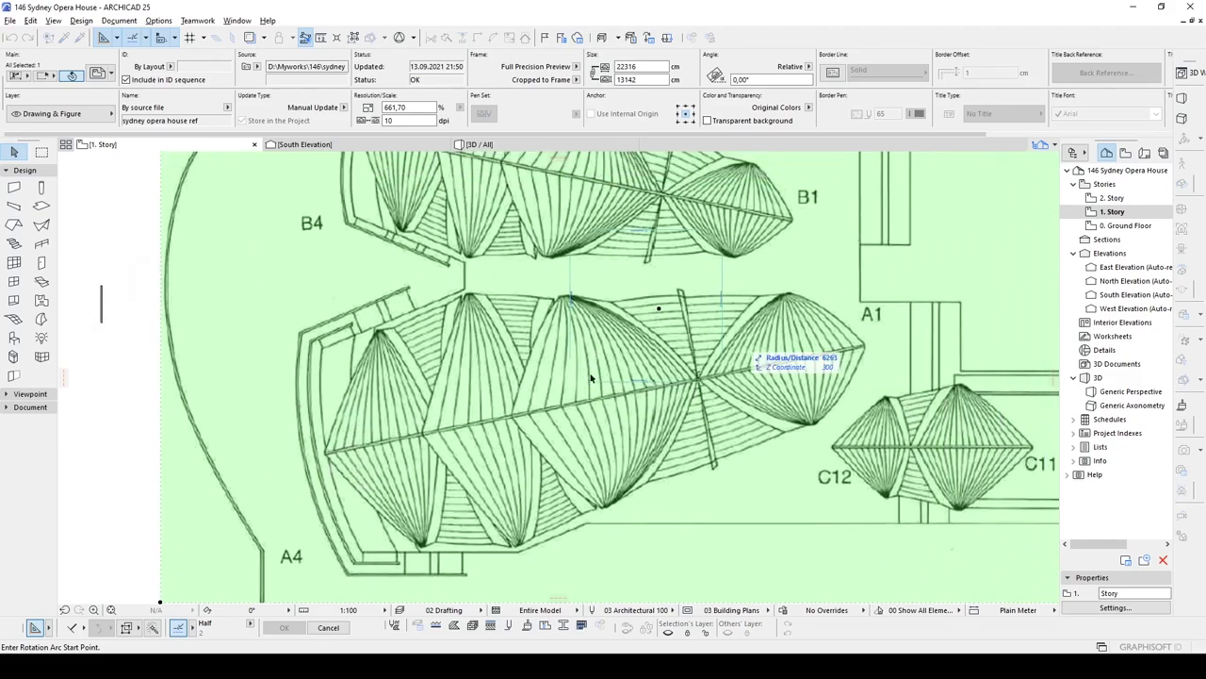
left_click(861, 352)
scroll(861, 352, "down", 5)
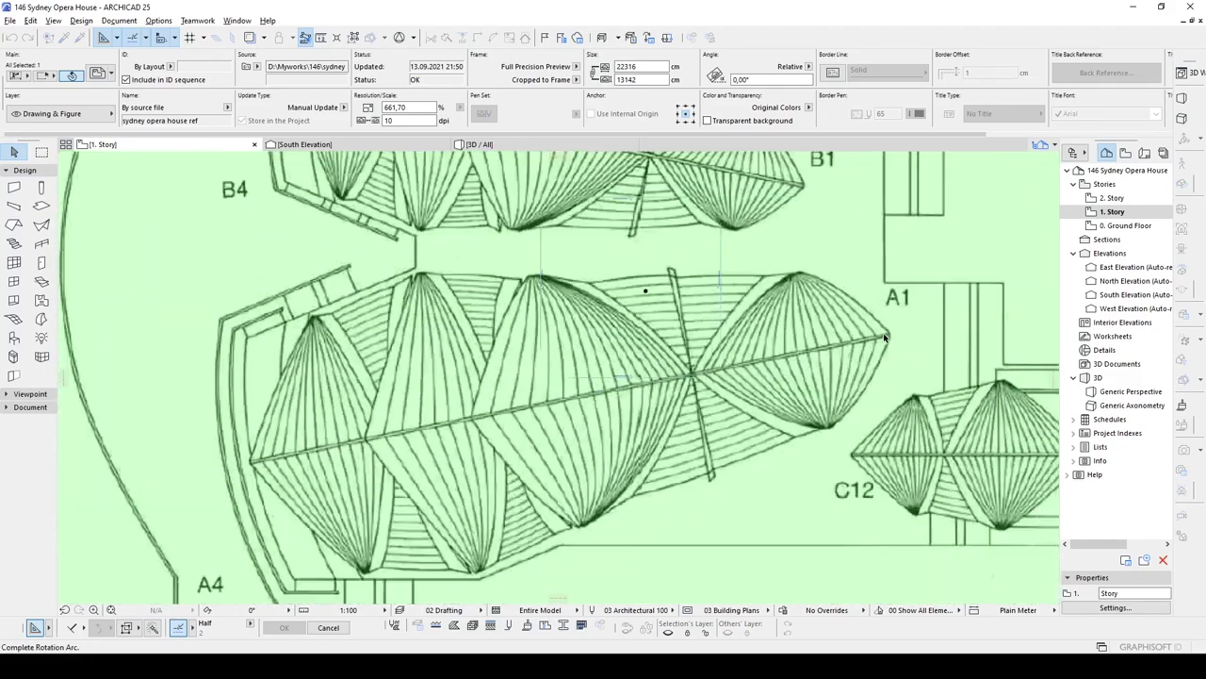
scroll(725, 386, "up", 5)
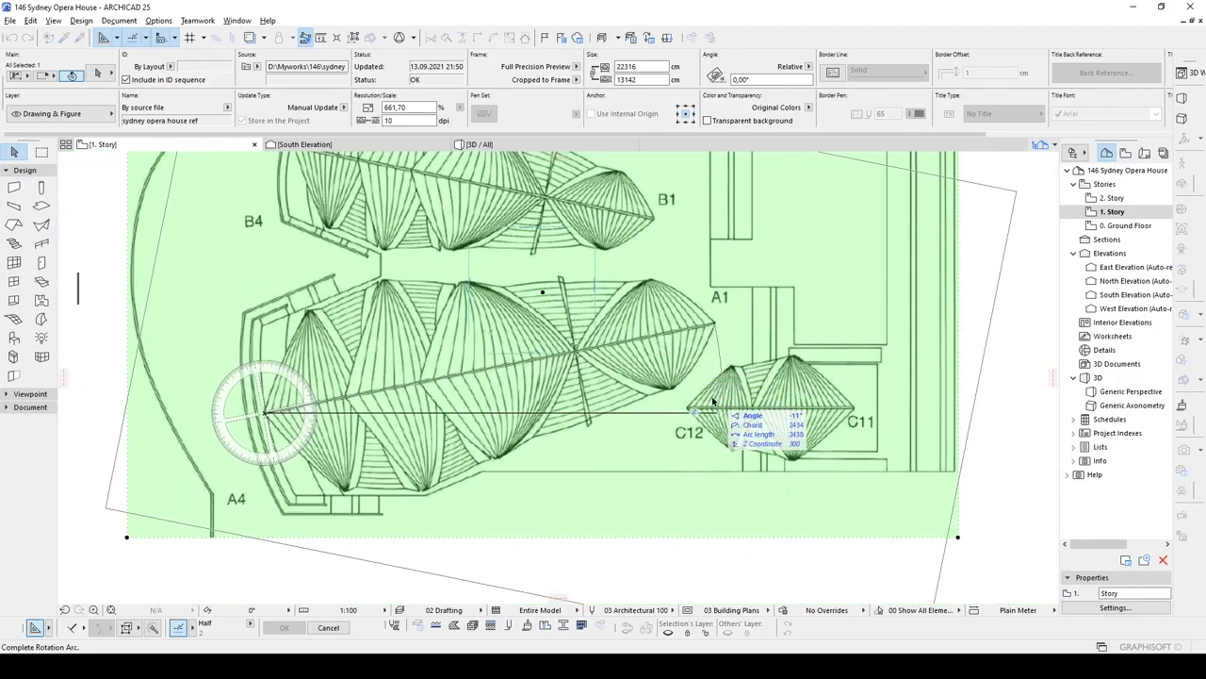
left_click(665, 411)
scroll(651, 406, "down", 5)
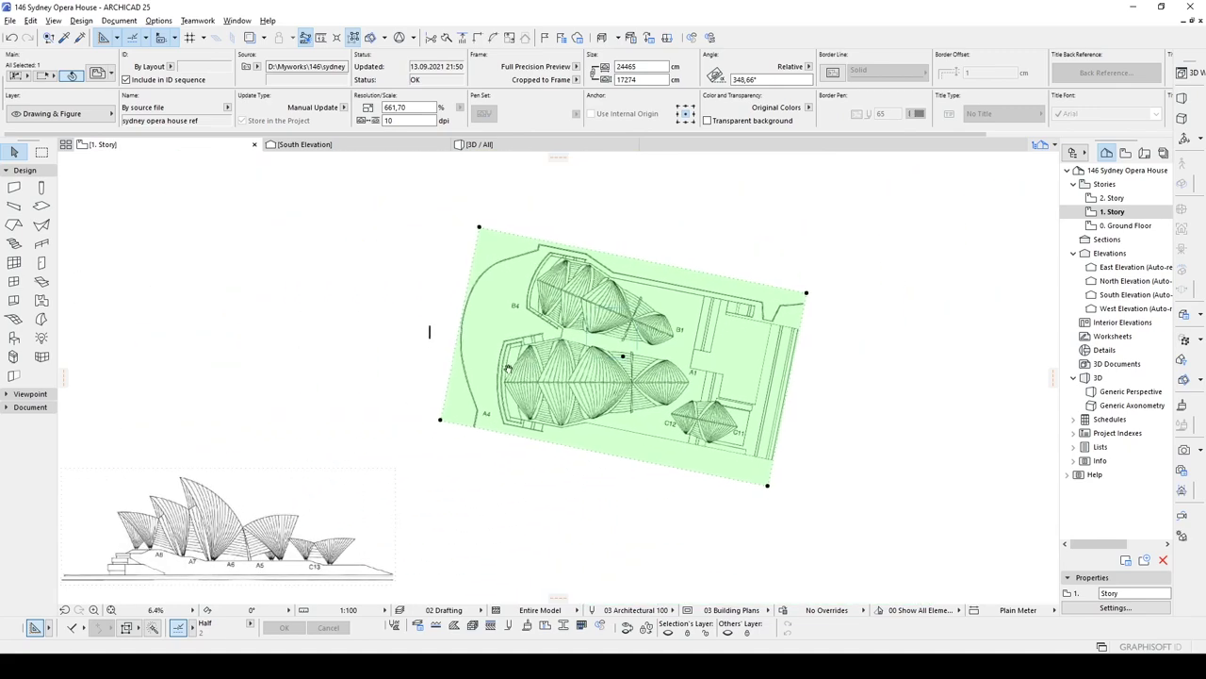
Step: Move the rotated roof plan drawing so the lower shell group's ridge runs centrally between the elevation markers, and deselect it
scroll(581, 394, "up", 5)
key("ctrl+d")
left_click(559, 397)
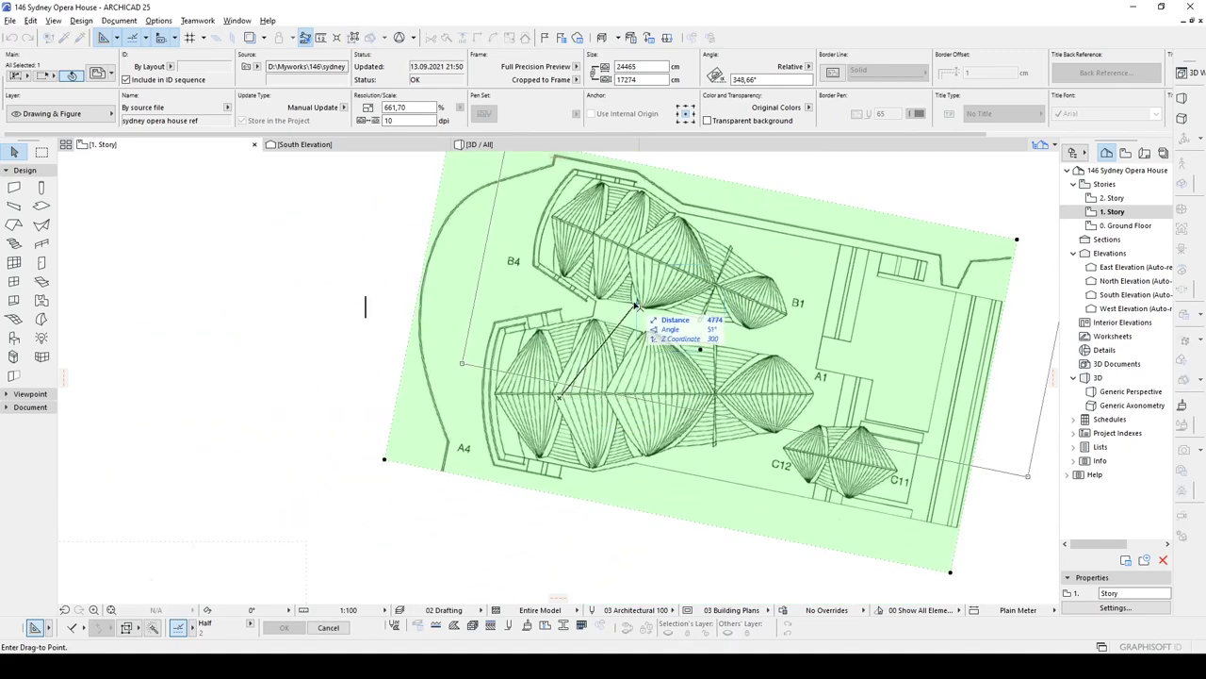
left_click(626, 307)
left_click(598, 455)
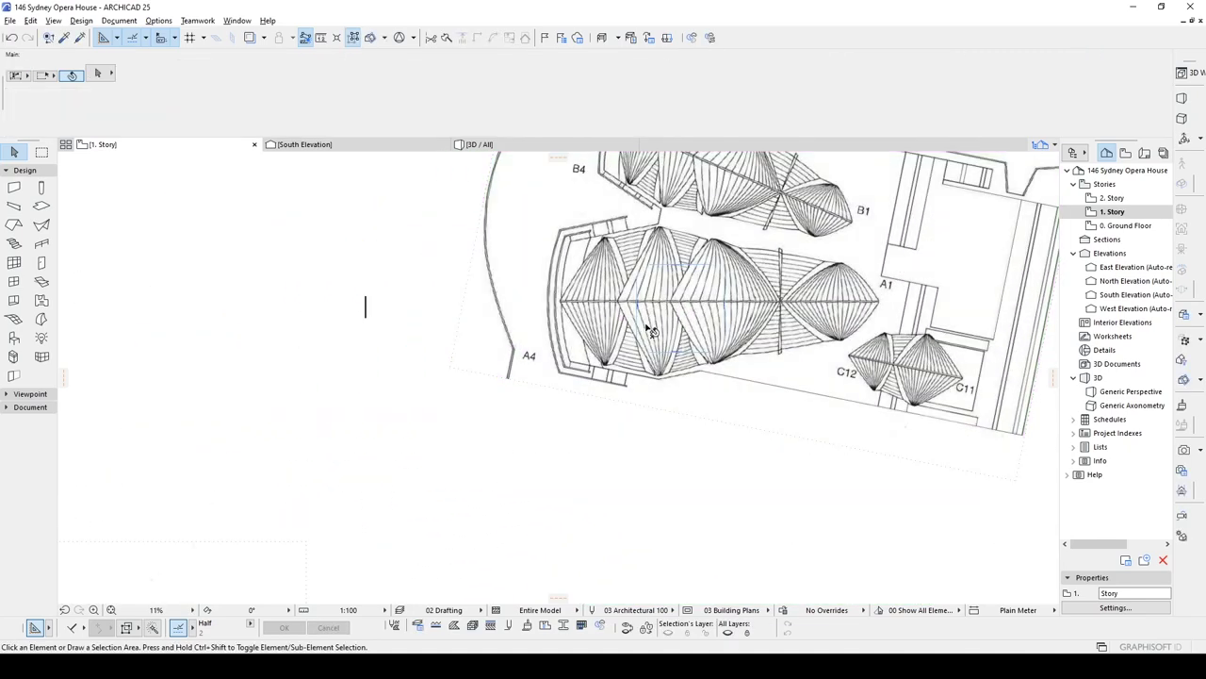
Step: Move the short vertical wall so its upper end meets the A4 tip of the lower shell group's ridge
middle_click_drag(676, 310, 580, 374)
scroll(582, 386, "down", 5)
scroll(443, 363, "up", 6)
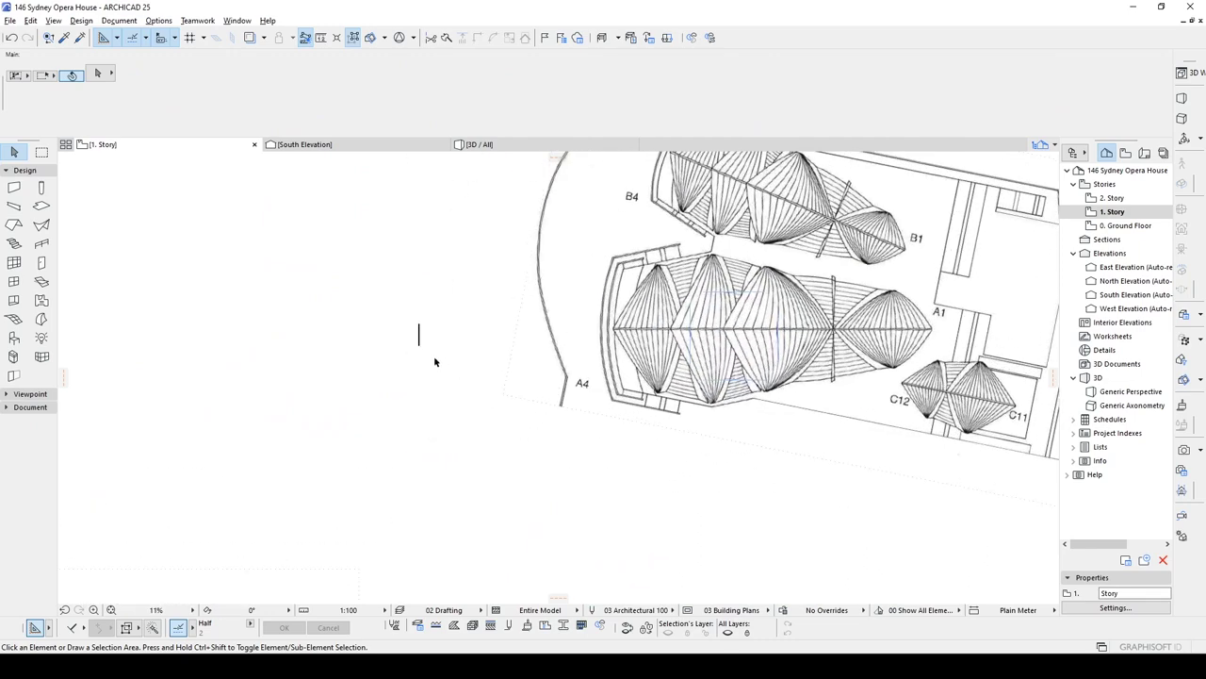
scroll(420, 332, "up", 5)
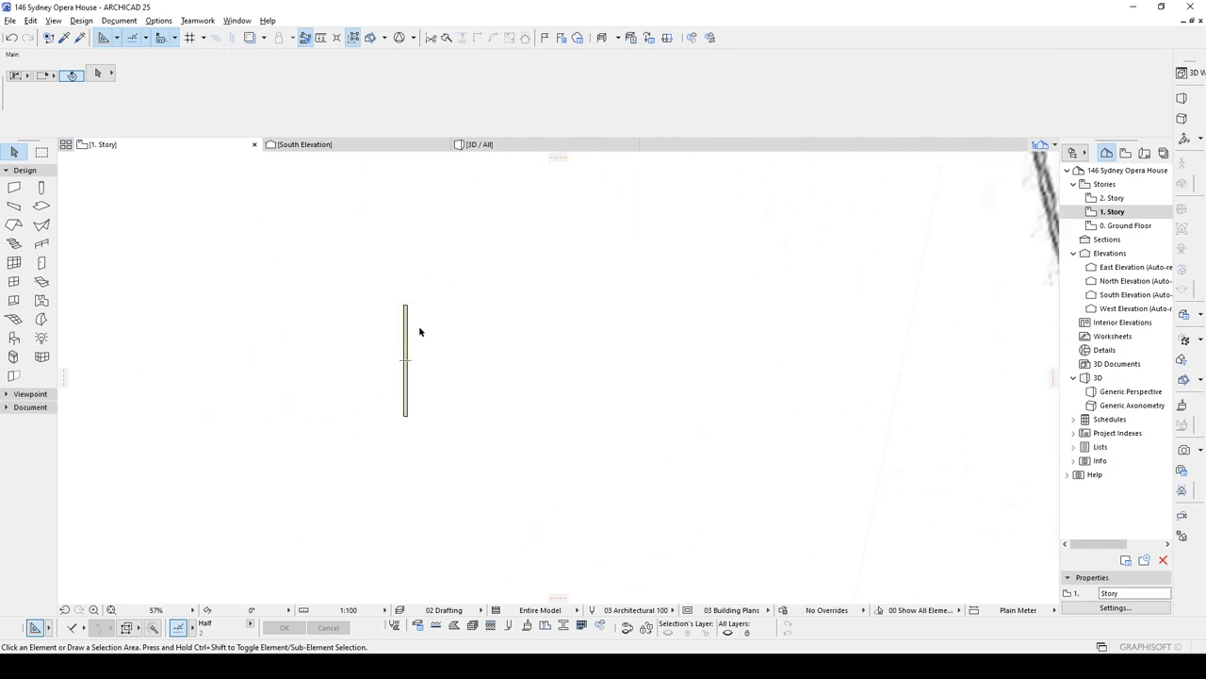
left_click(406, 312)
scroll(410, 310, "up", 2)
left_click(398, 304)
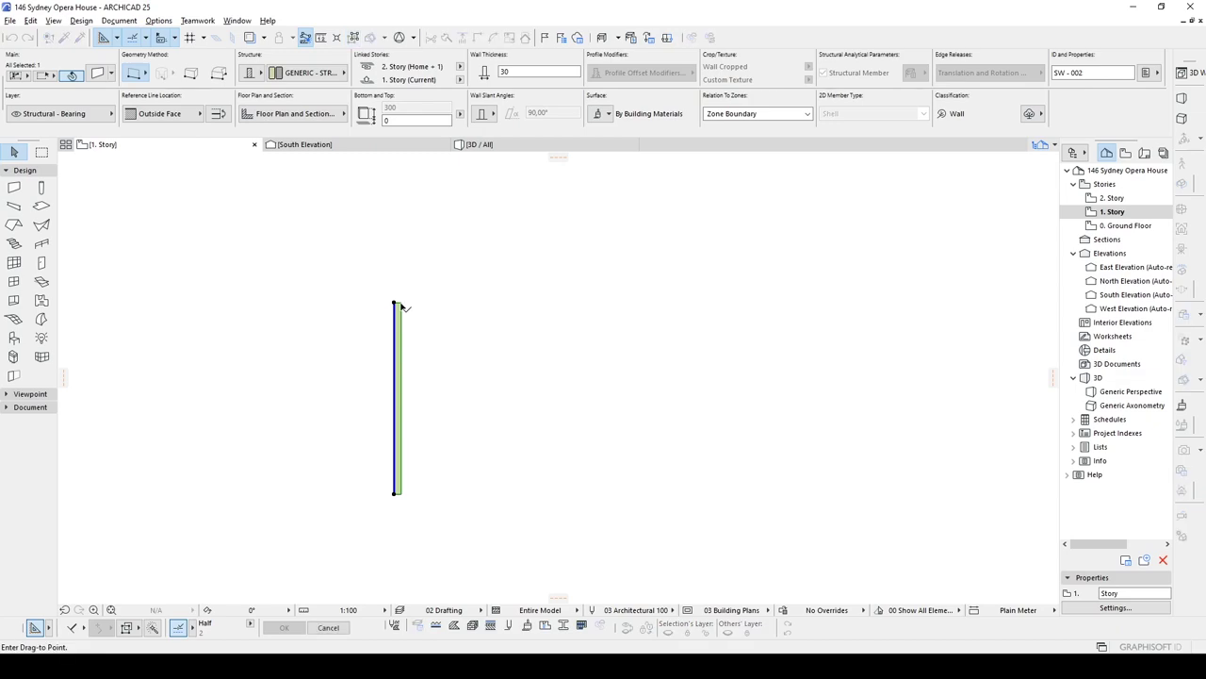
scroll(402, 304, "down", 4)
scroll(713, 354, "up", 6)
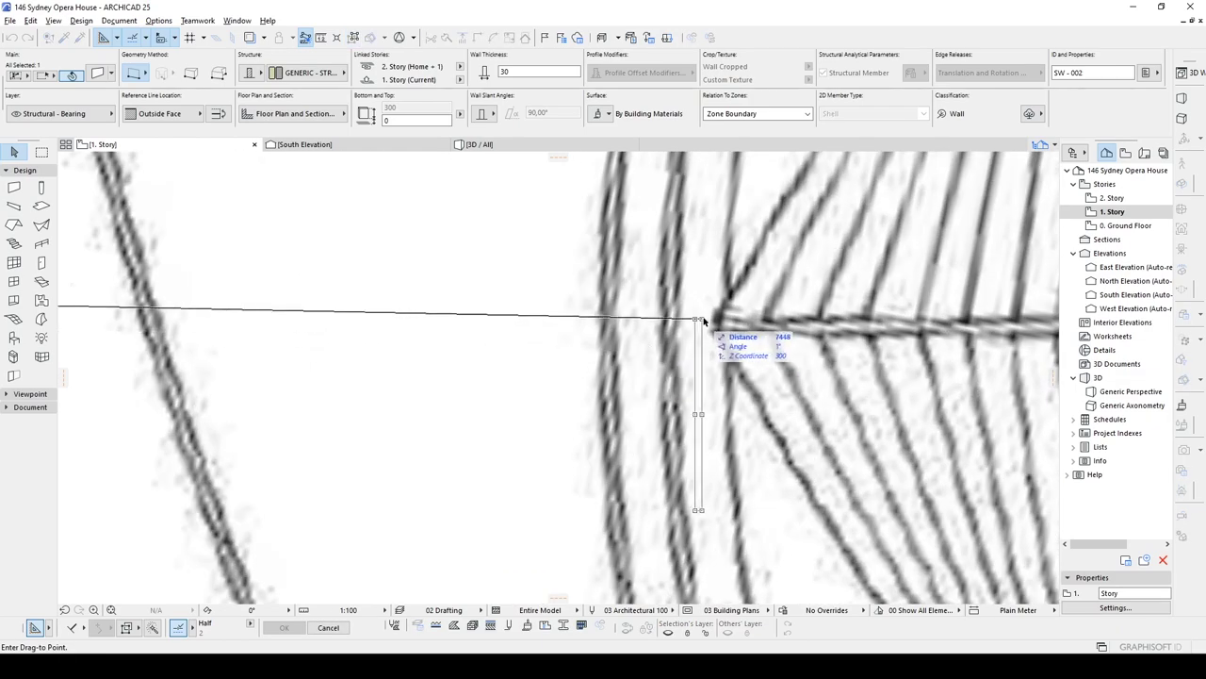
left_click(709, 327)
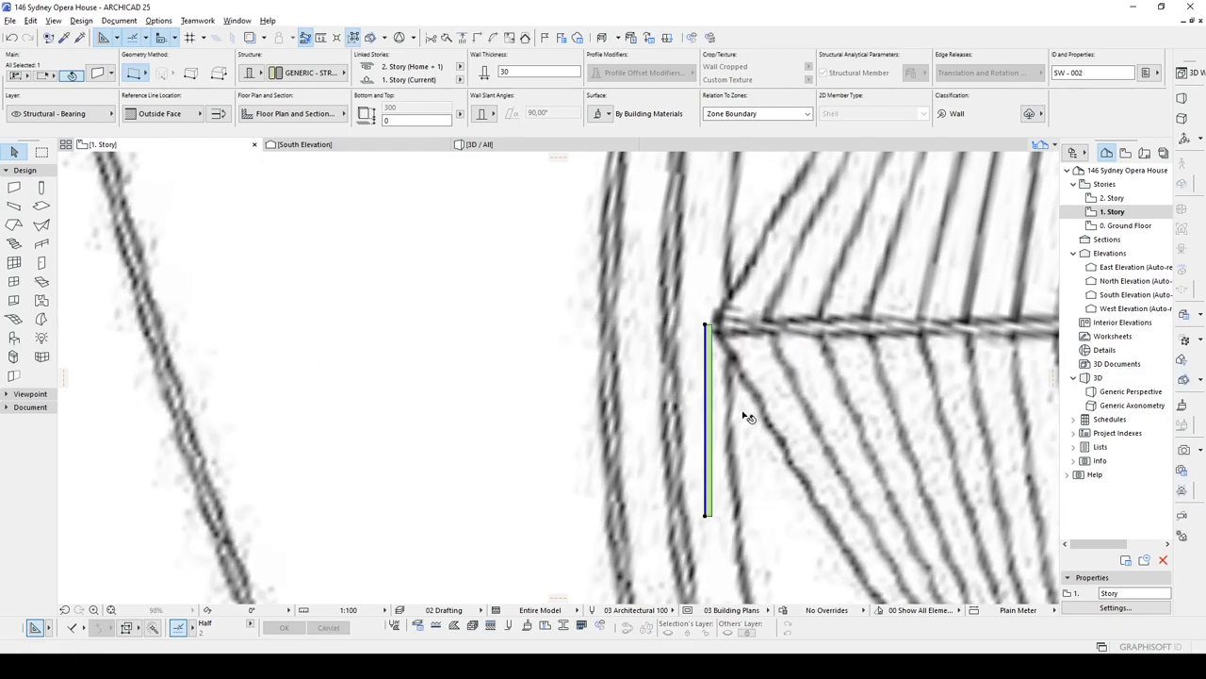
Step: Inspect the wall's position against the shell tip and the plan area around the elevation markers
scroll(734, 370, "down", 5)
scroll(613, 401, "down", 4)
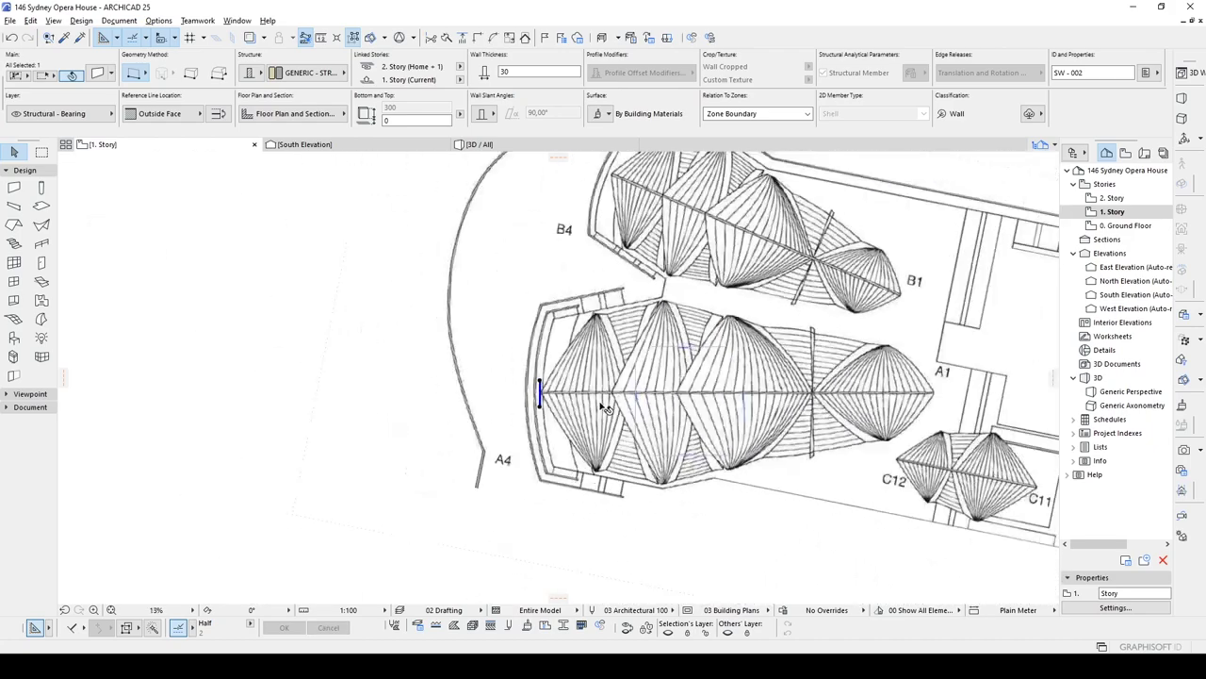
scroll(577, 404, "up", 4)
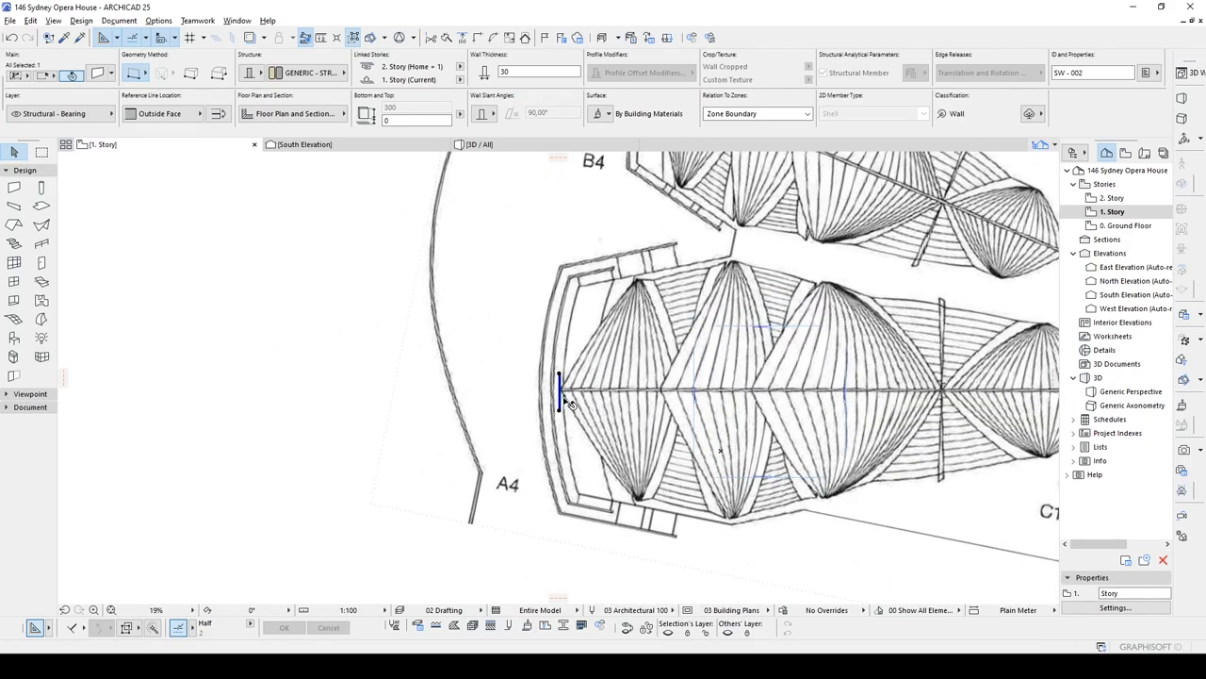
scroll(565, 400, "up", 3)
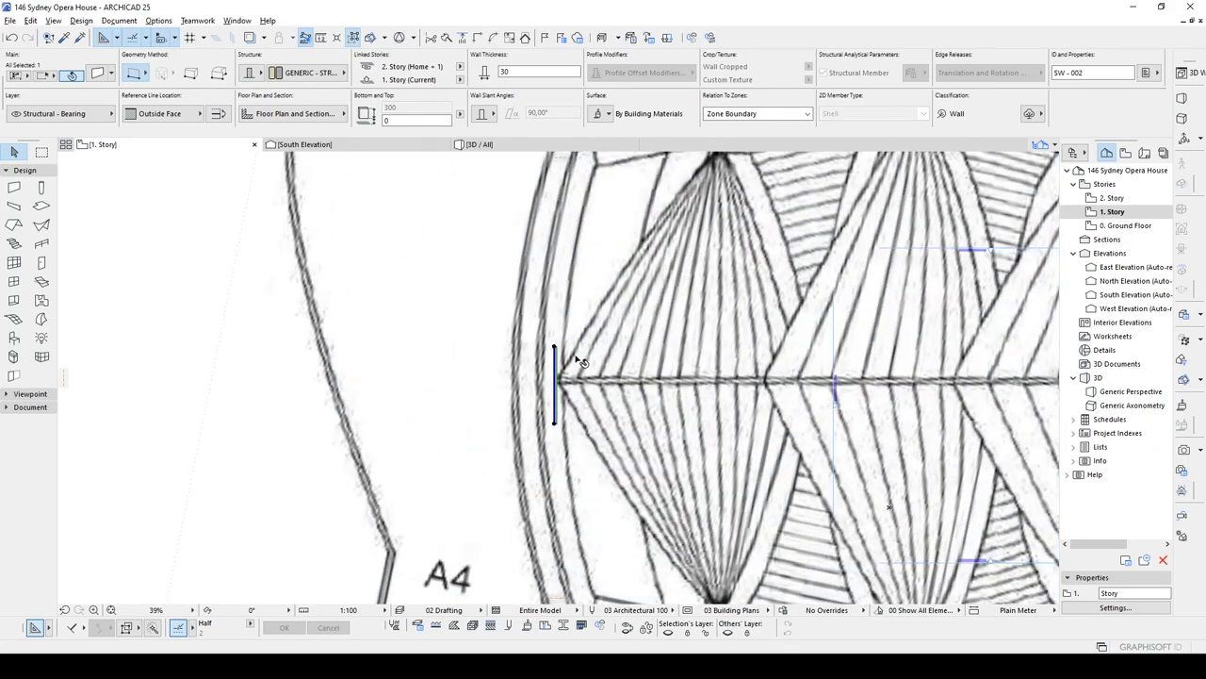
scroll(579, 361, "down", 3)
mouse_move(719, 389)
middle_mouse_down()
mouse_move(582, 421)
mouse_move(557, 443)
middle_mouse_up()
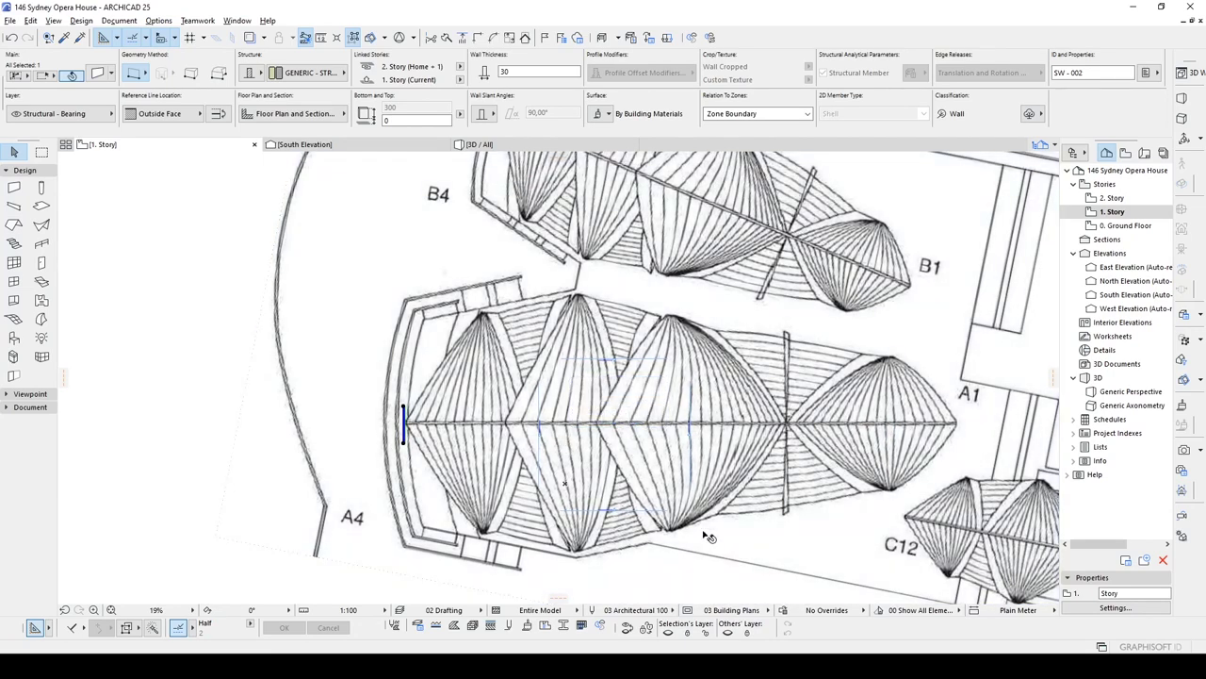
middle_click_drag(705, 530, 701, 498)
scroll(603, 479, "up", 4)
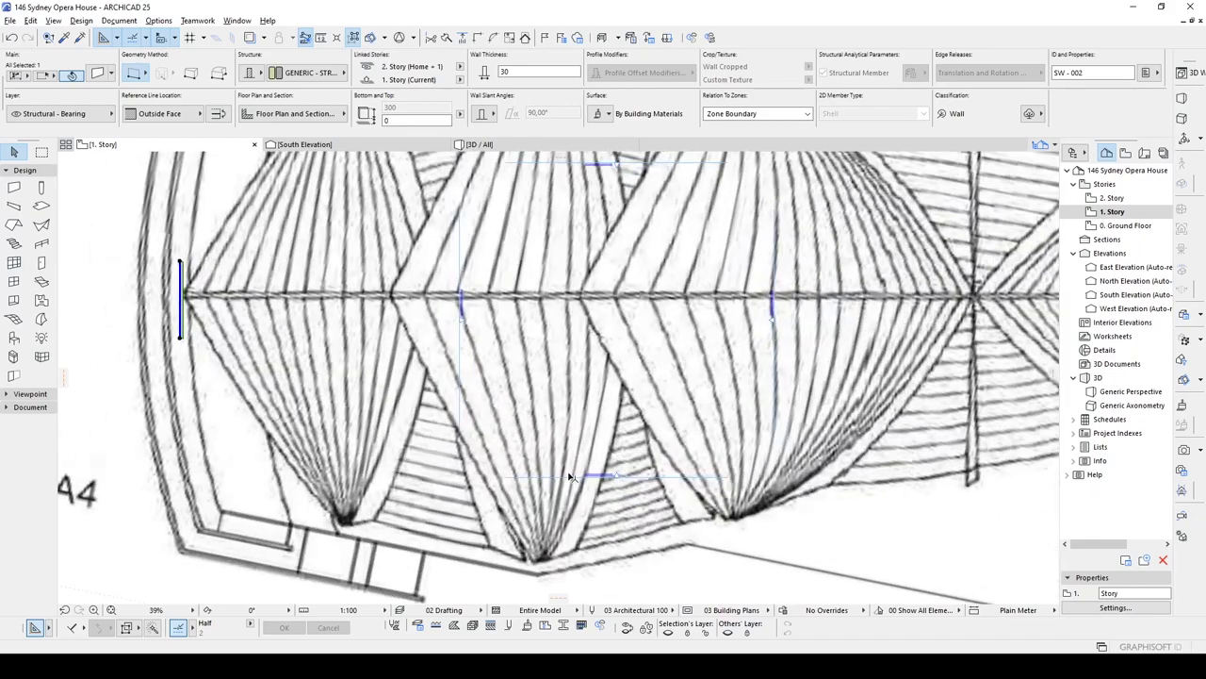
Step: Open the south elevation from its marker line on the plan and widen the view's horizontal limits well beyond the wall
scroll(570, 477, "down", 5)
left_click(569, 476)
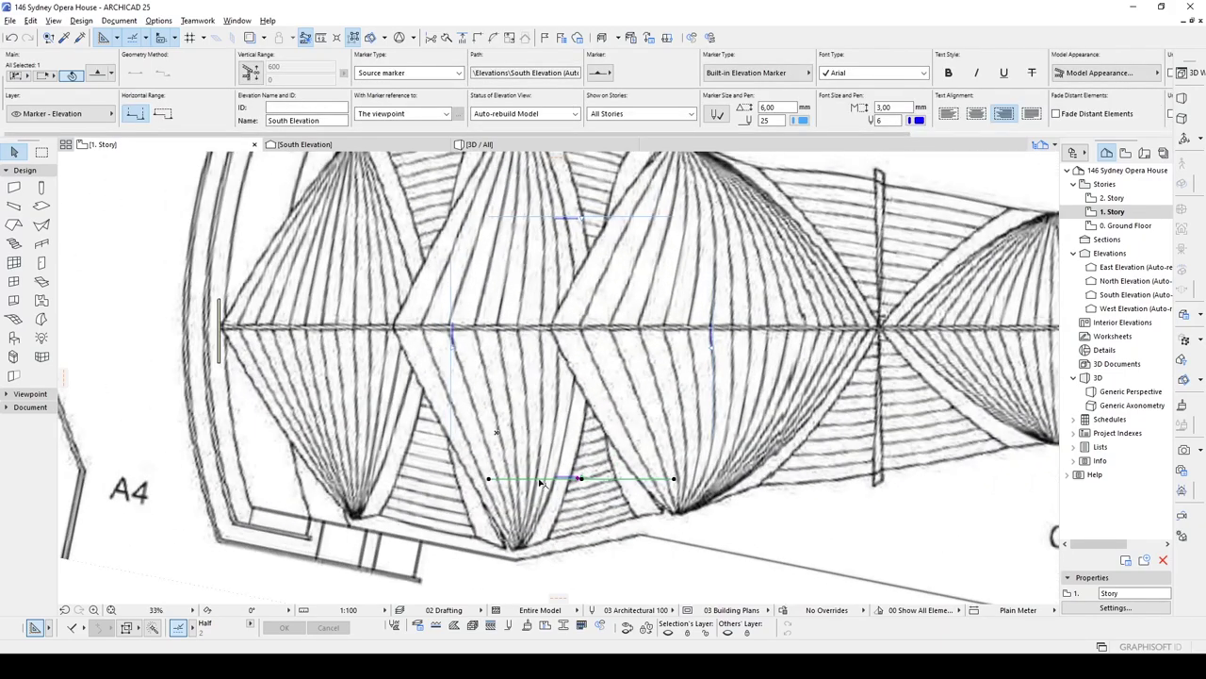
right_click(540, 482)
left_click(608, 198)
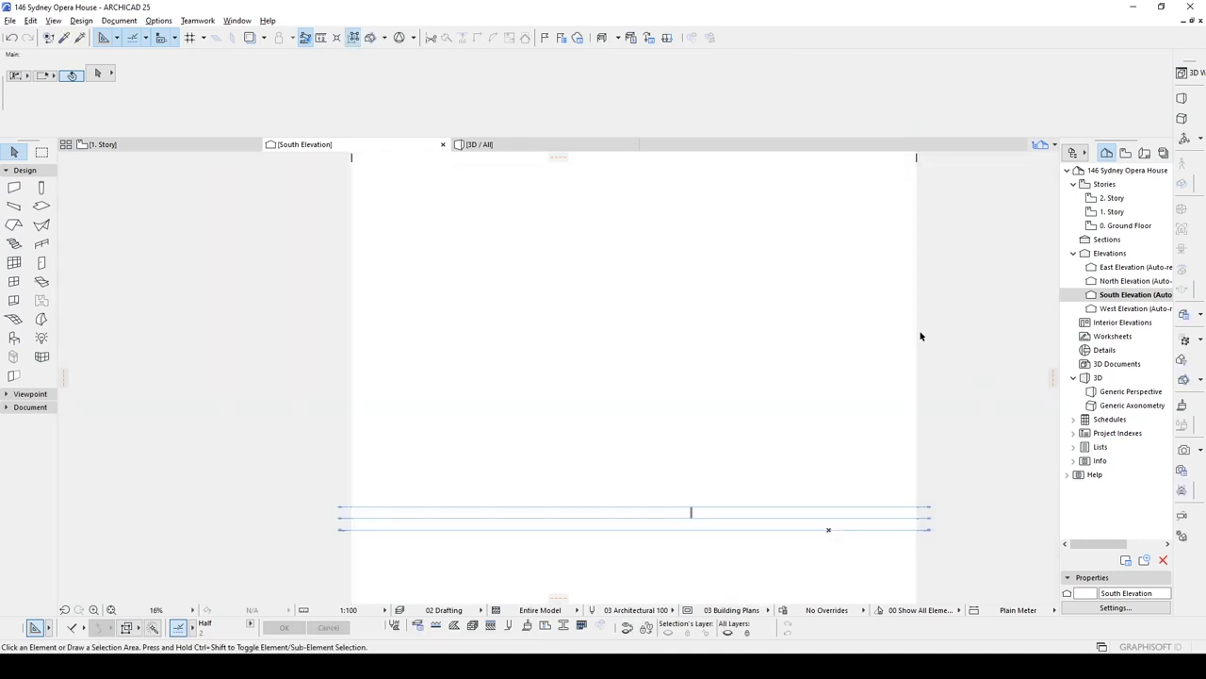
left_click(918, 334)
middle_click_drag(951, 341, 697, 315)
scroll(698, 314, "down", 8)
left_click(892, 344)
scroll(592, 374, "up", 1)
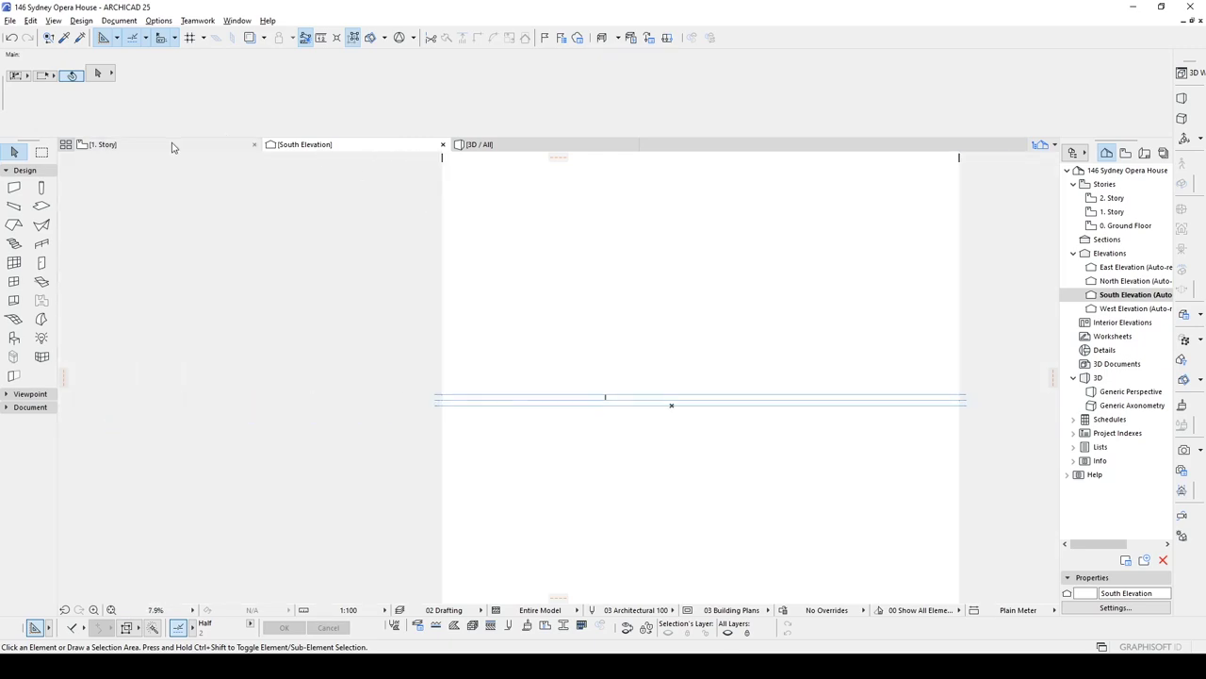
Step: Return to the 1. Story plan and cut the elevation reference drawing from it
left_click(173, 147)
scroll(598, 262, "down", 9)
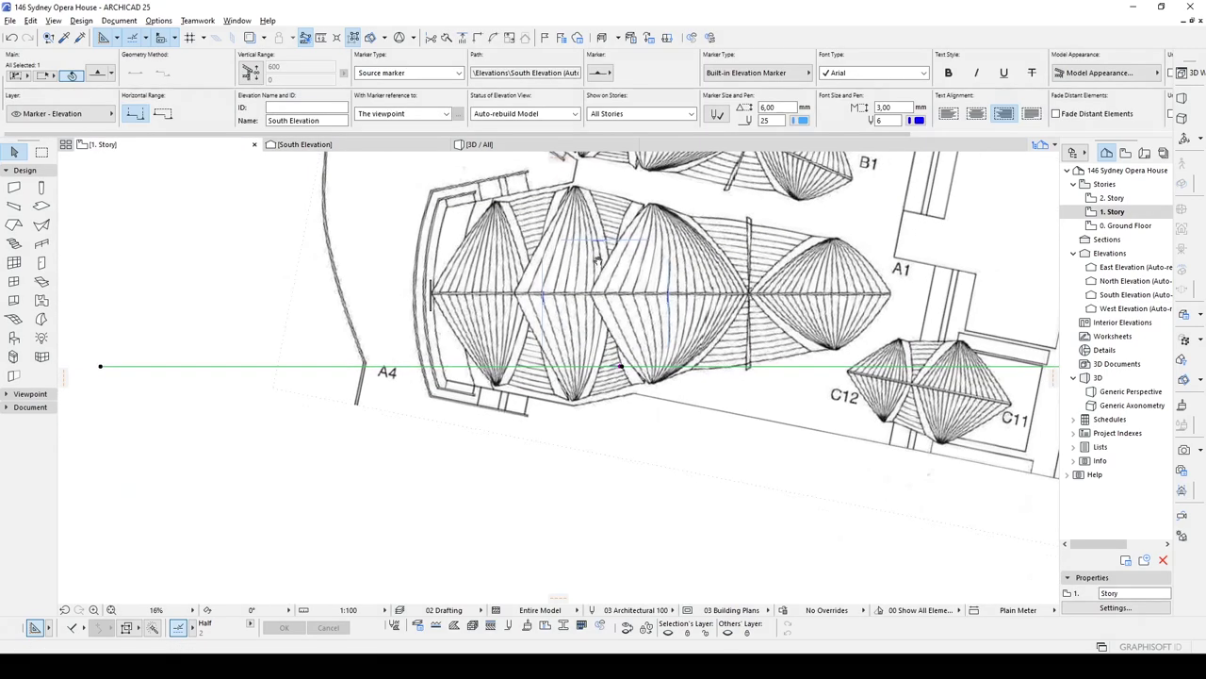
scroll(361, 423, "up", 1)
middle_click_drag(361, 422, 483, 384)
left_click(318, 410)
left_click(347, 407)
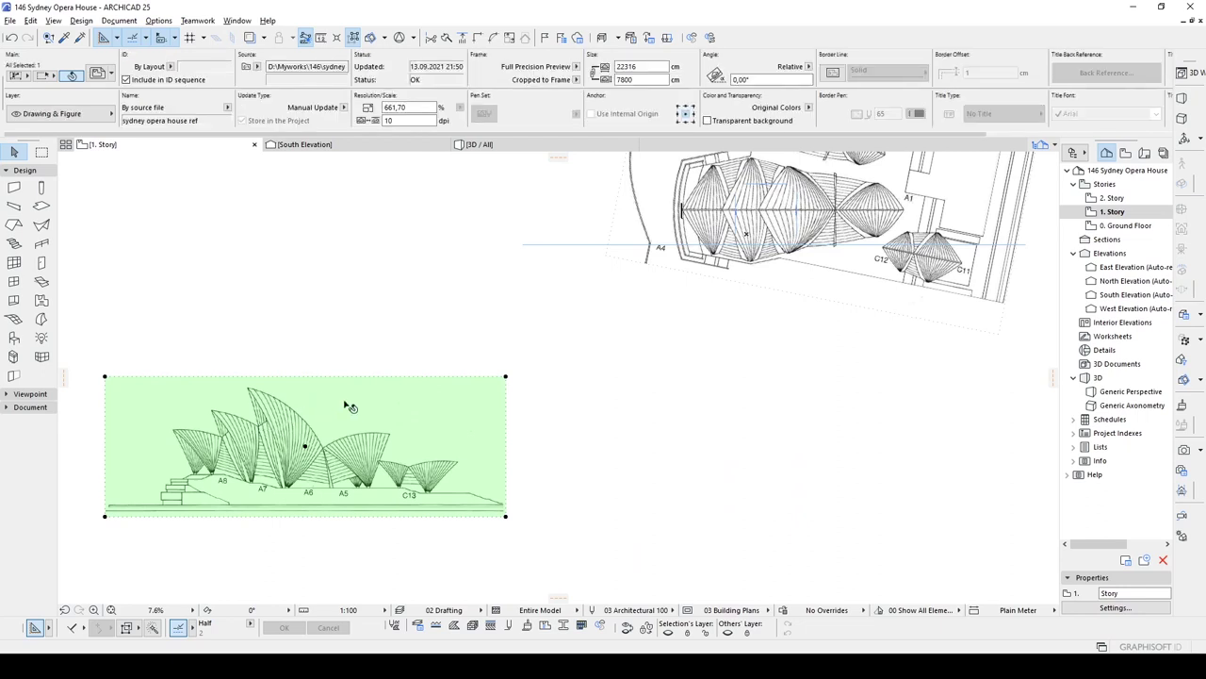
key("Delete")
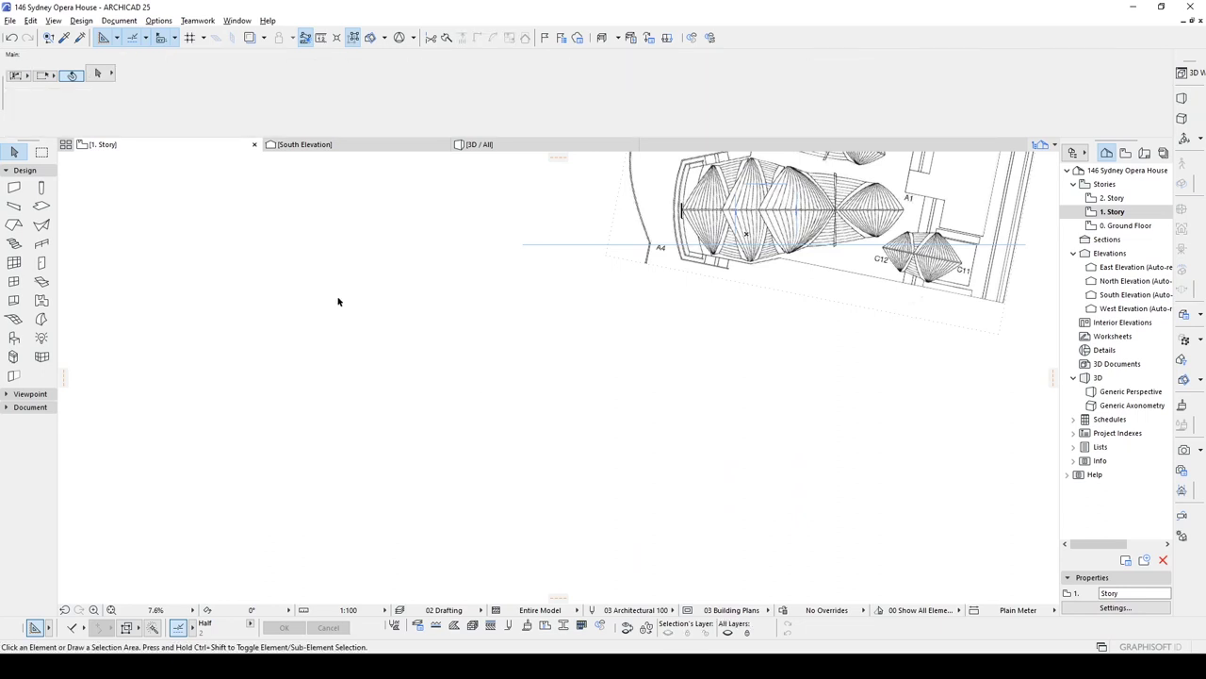
Step: Paste the elevation drawing into the south elevation and shift it so its shells lie beside the wall, within the view limits
left_click(332, 146)
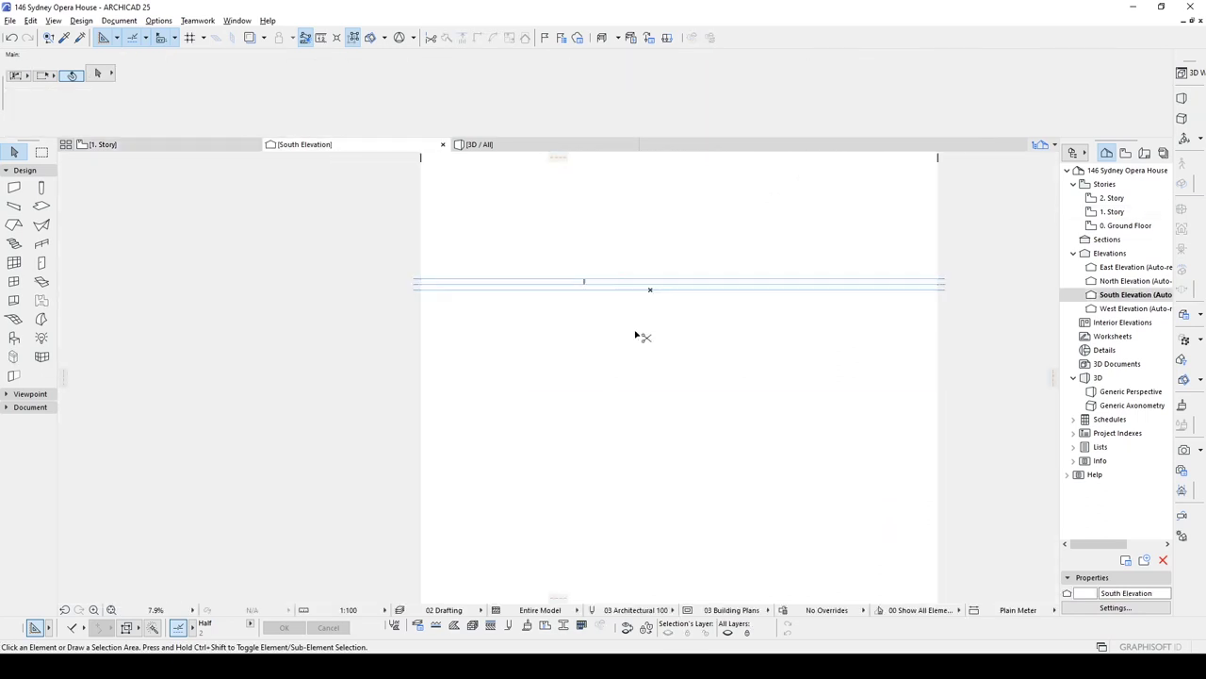
key("ctrl+v")
left_click(676, 317)
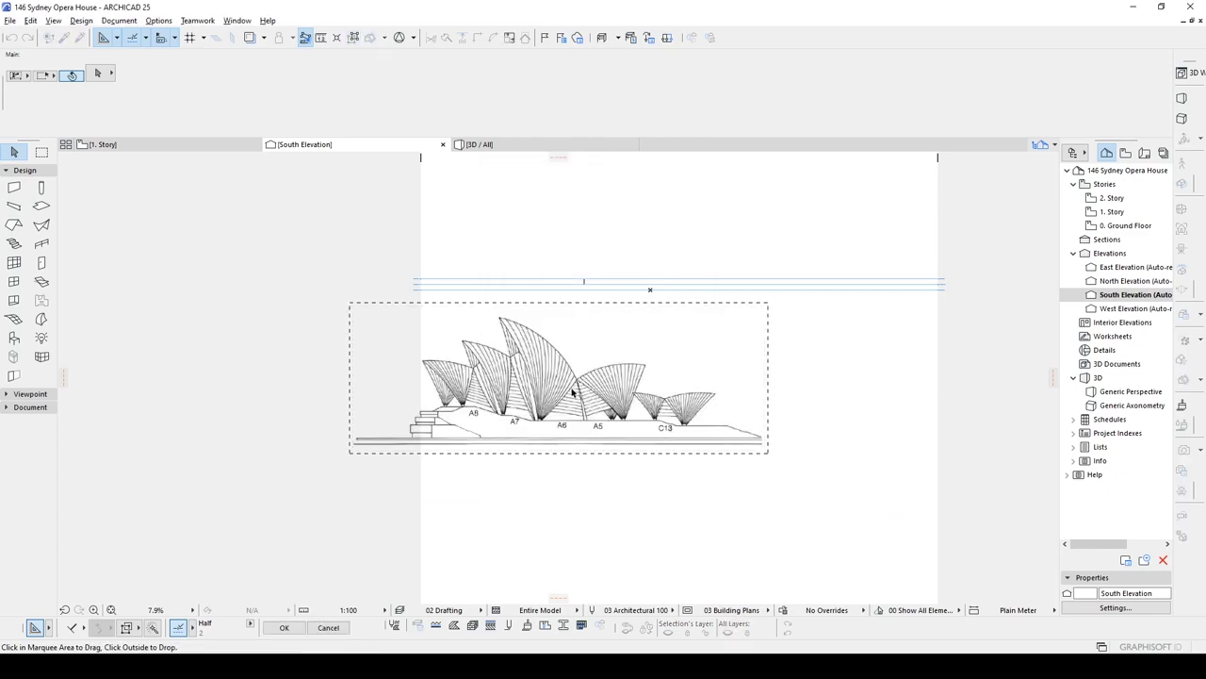
left_click(572, 388)
left_click(759, 339)
Step: Drag the south elevation drawing by its leftmost shell tip onto the edge of the small reference wall
scroll(565, 344, "up", 6)
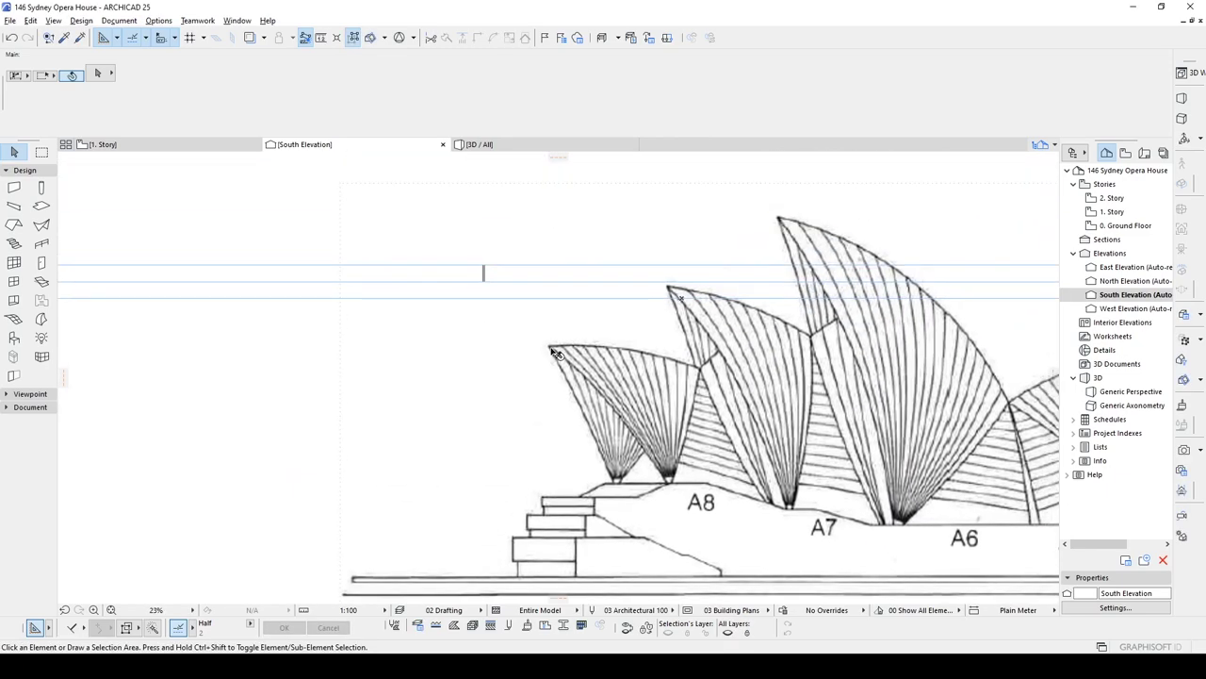
left_click(550, 347)
middle_click_drag(490, 270, 503, 375)
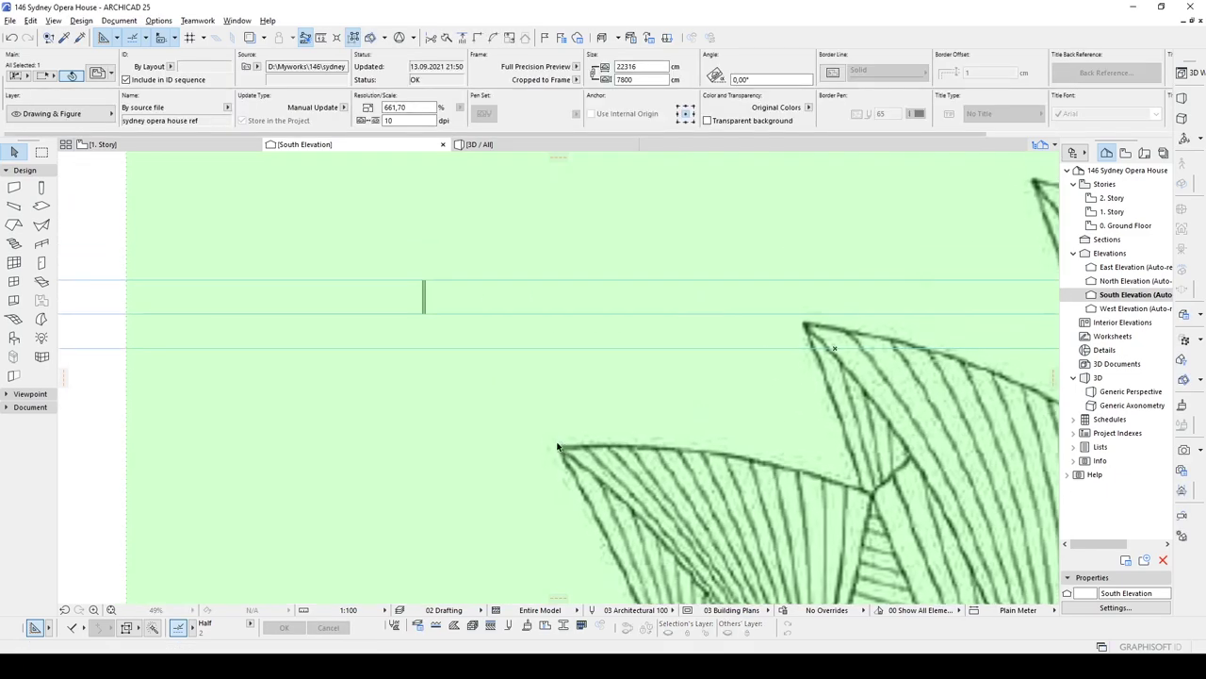
key("ctrl+d")
left_click(559, 449)
scroll(552, 464, "up", 3)
scroll(446, 329, "down", 2)
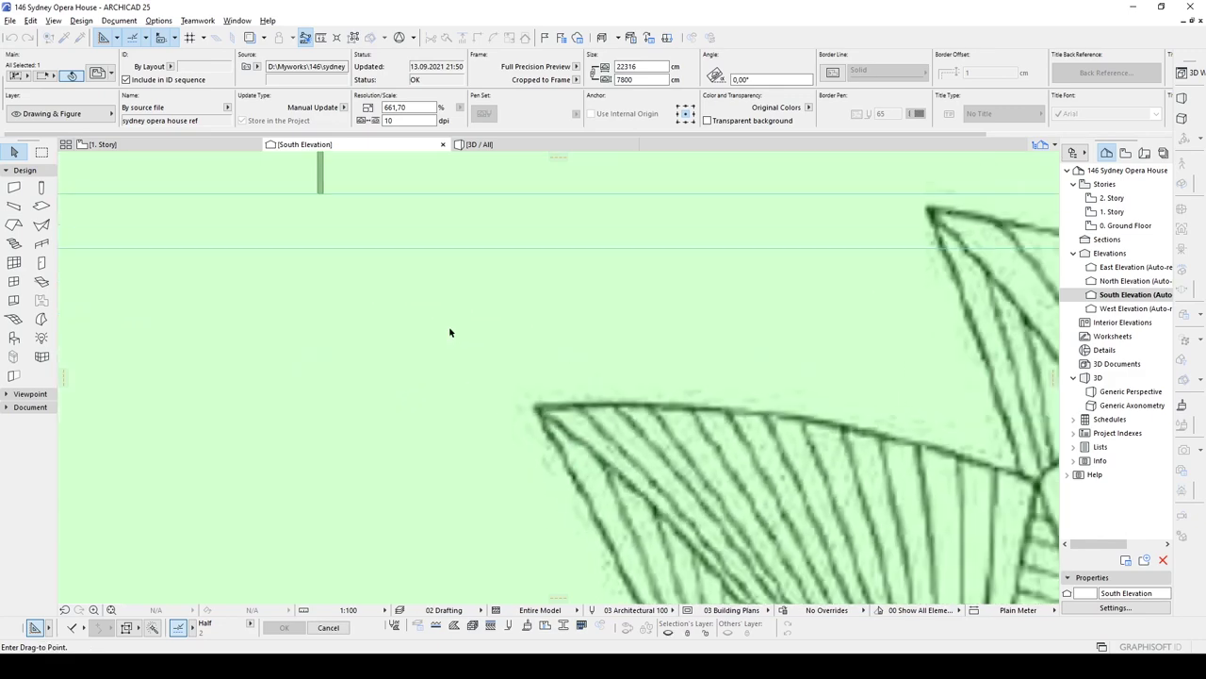
middle_click_drag(445, 328, 603, 435)
scroll(521, 340, "up", 3)
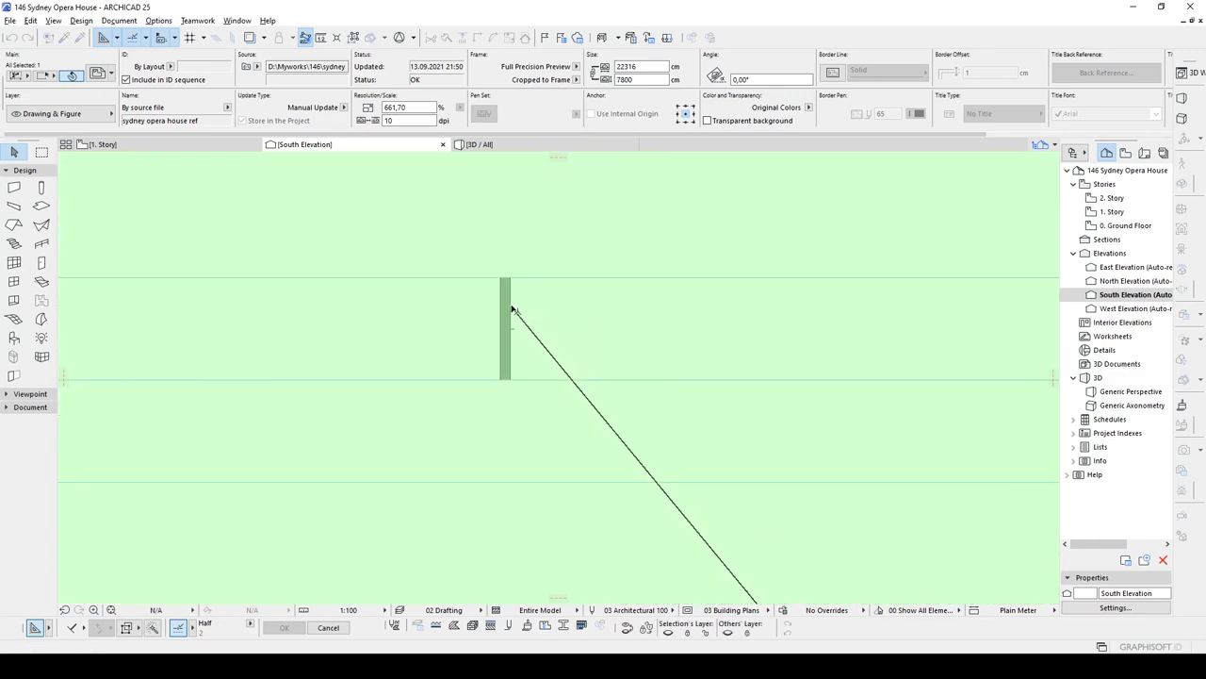
left_click(512, 309)
scroll(512, 310, "down", 5)
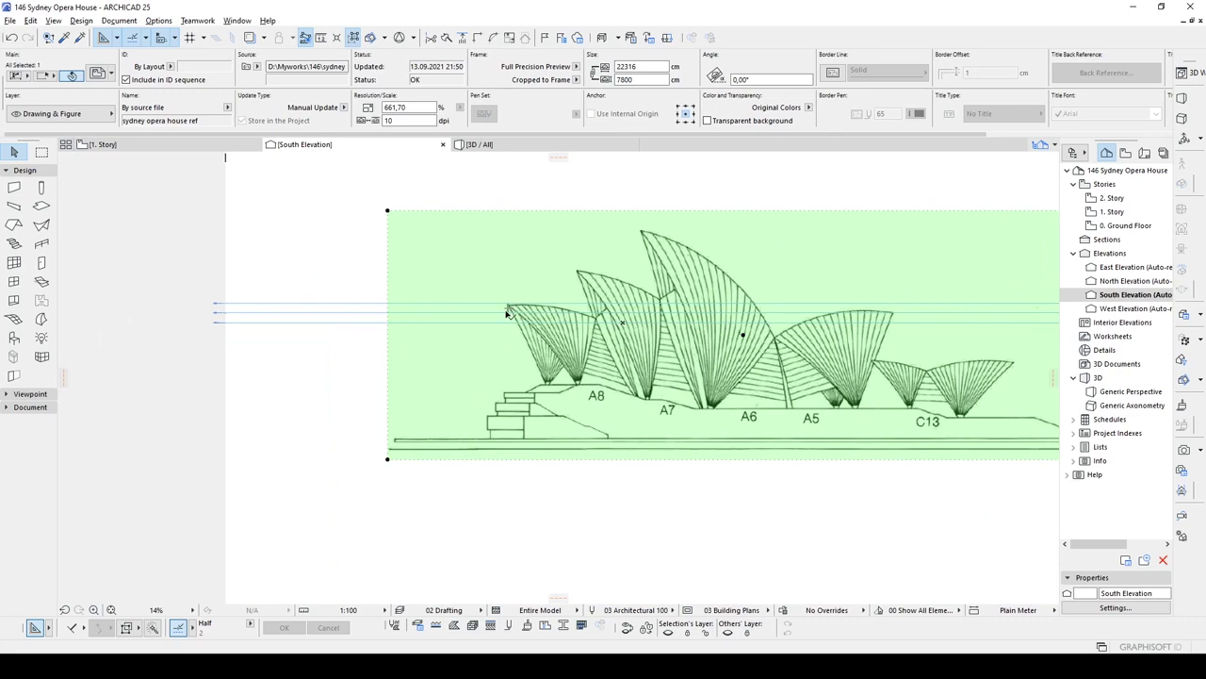
Step: Move the elevation drawing straight down so the upper line of its base lies on the lowest story line, and deselect it
middle_click_drag(862, 457, 531, 426)
scroll(739, 428, "up", 1)
middle_click_drag(711, 405, 1150, 468)
middle_click_drag(431, 455, 628, 456)
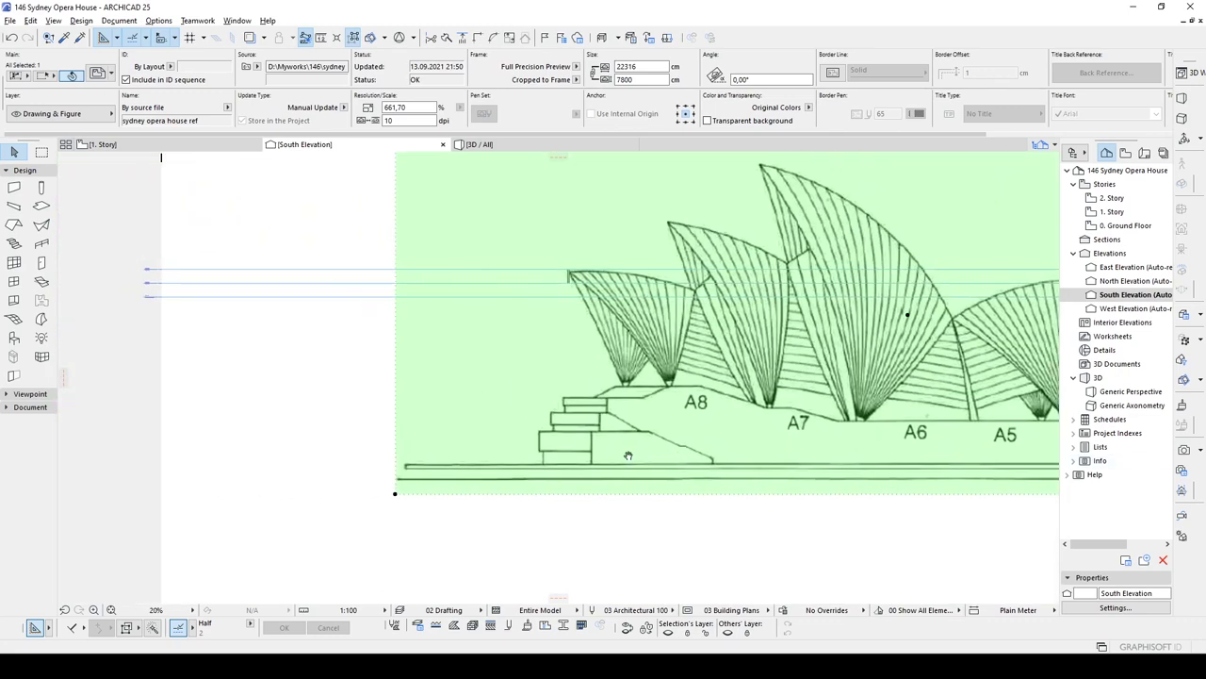
scroll(541, 455, "up", 3)
key("ctrl+d")
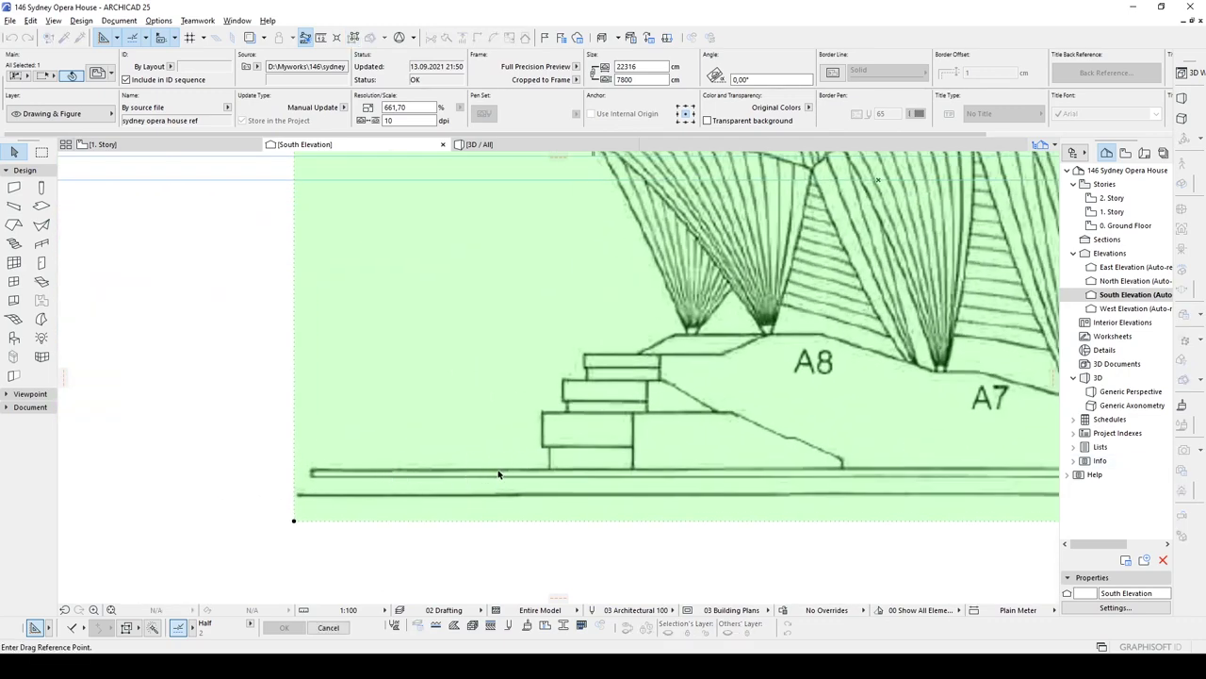
left_click(500, 470)
scroll(501, 472, "down", 3)
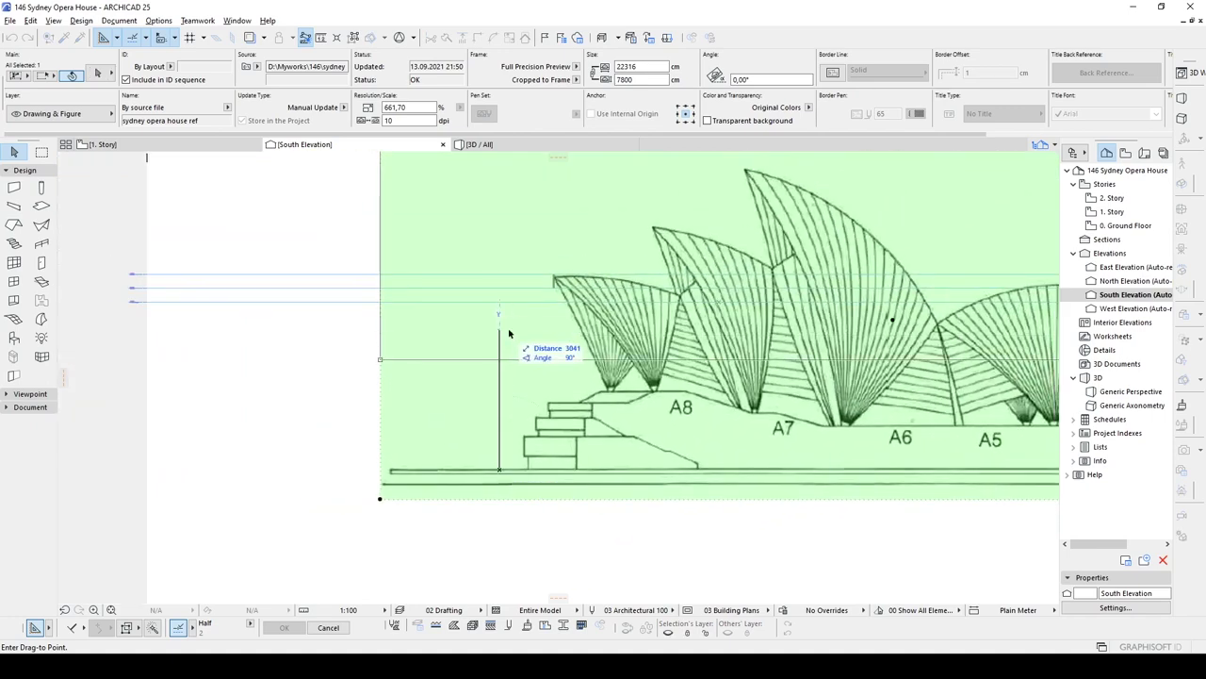
middle_click_drag(509, 320, 524, 391)
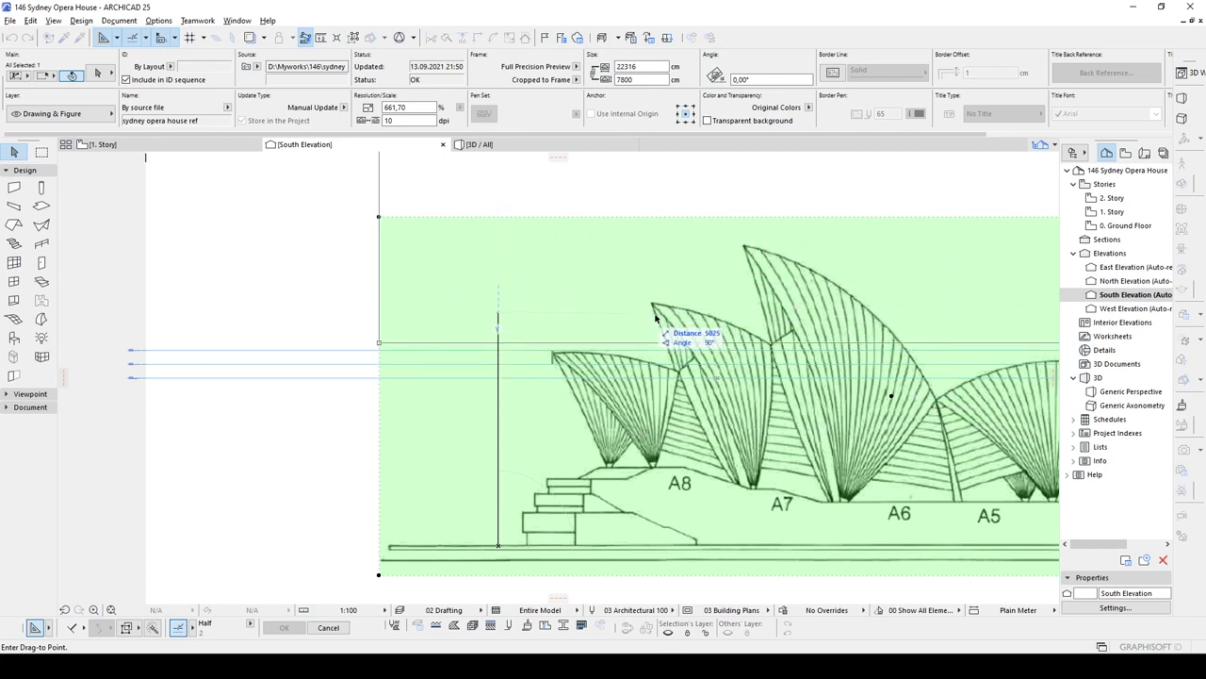
left_click(501, 380)
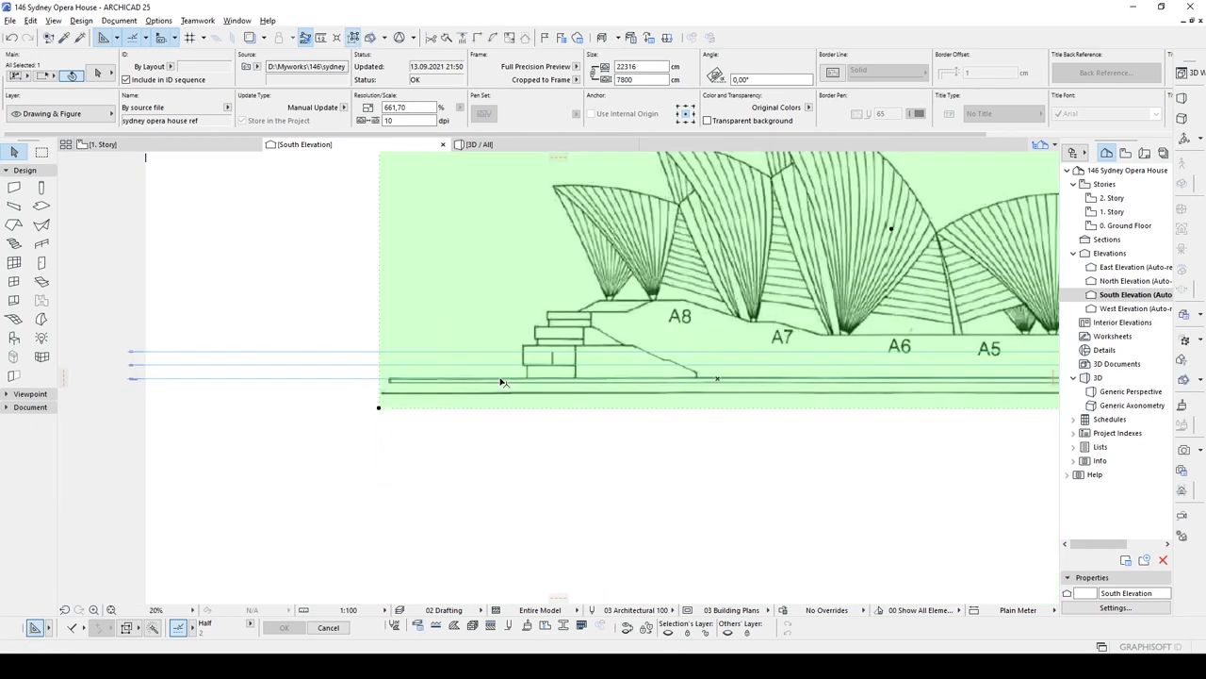
scroll(501, 381, "down", 5)
left_click(651, 474)
Step: Inspect how the drawing's base, wall and story lines match, up close and across the whole elevation
scroll(470, 378, "up", 3)
scroll(470, 379, "up", 4)
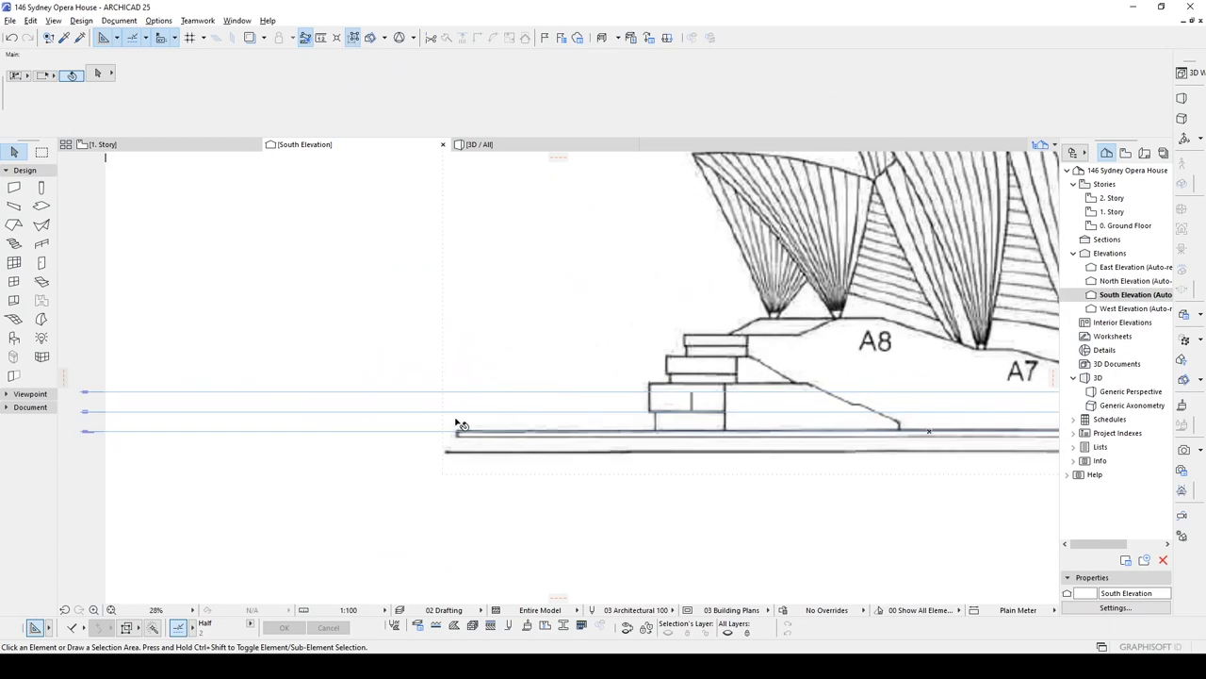
mouse_move(452, 425)
middle_mouse_down()
mouse_move(807, 405)
mouse_move(288, 482)
middle_mouse_up()
scroll(806, 404, "up", 1)
scroll(363, 415, "down", 2)
scroll(352, 420, "up", 5)
scroll(289, 409, "down", 3)
scroll(535, 436, "down", 2)
scroll(566, 509, "down", 4)
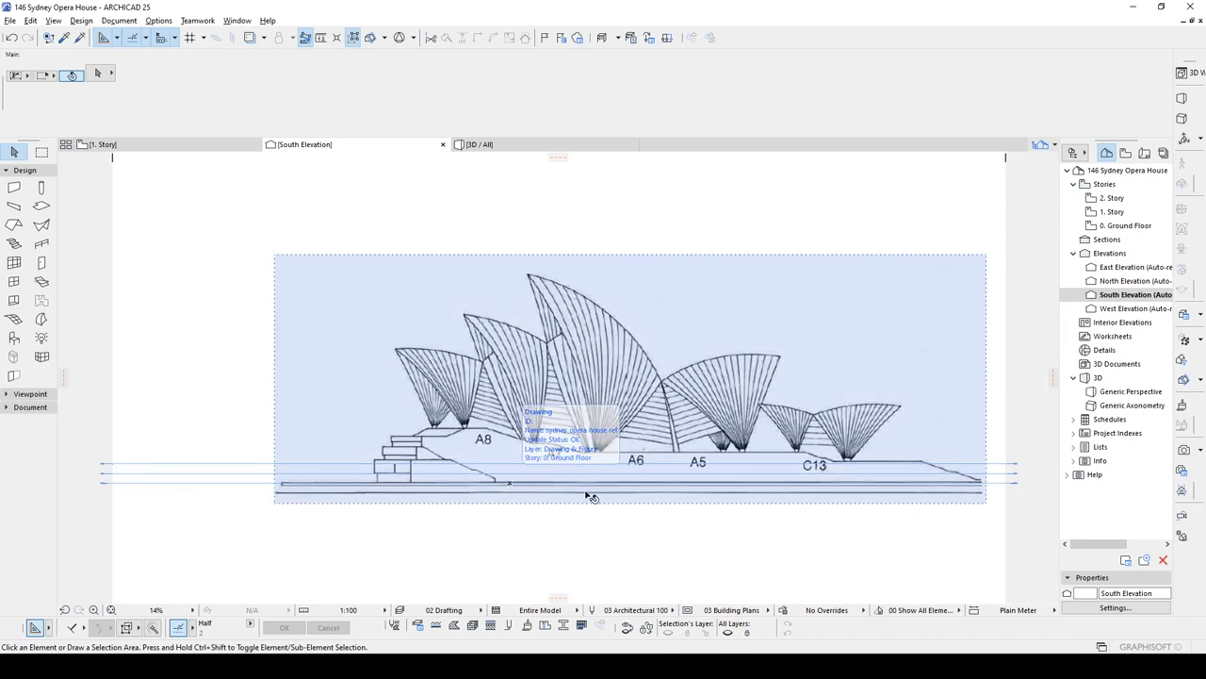
left_click(664, 534)
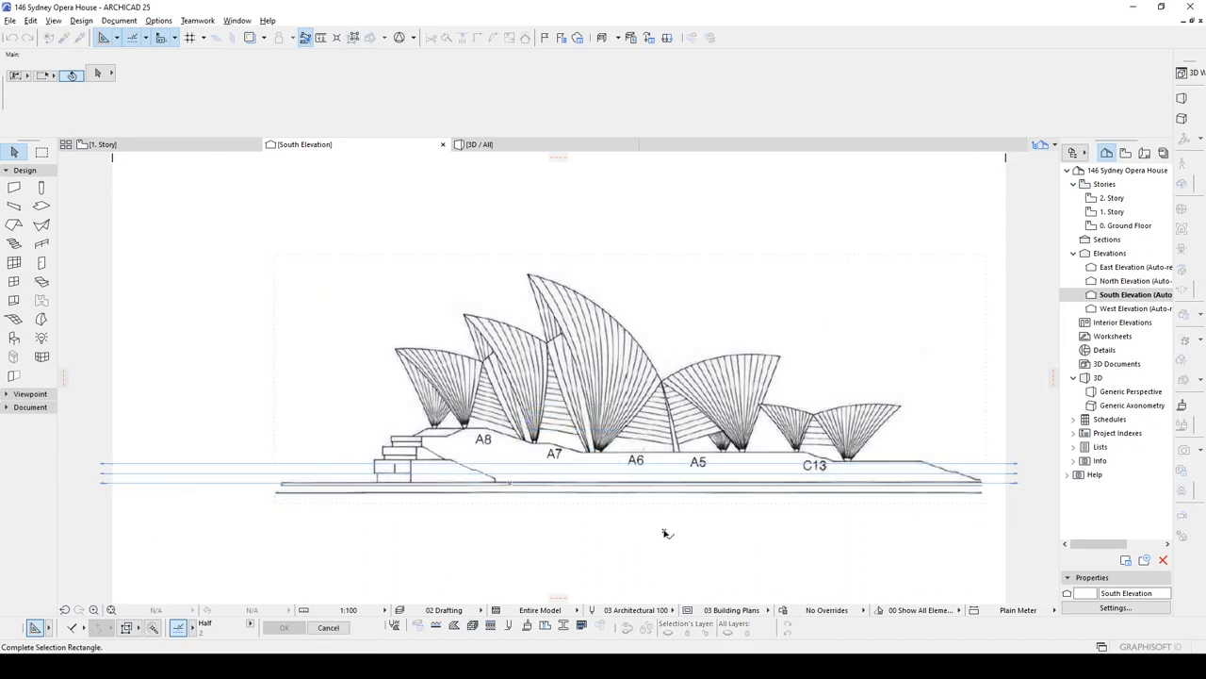
key("Escape")
middle_click_drag(664, 535, 653, 530)
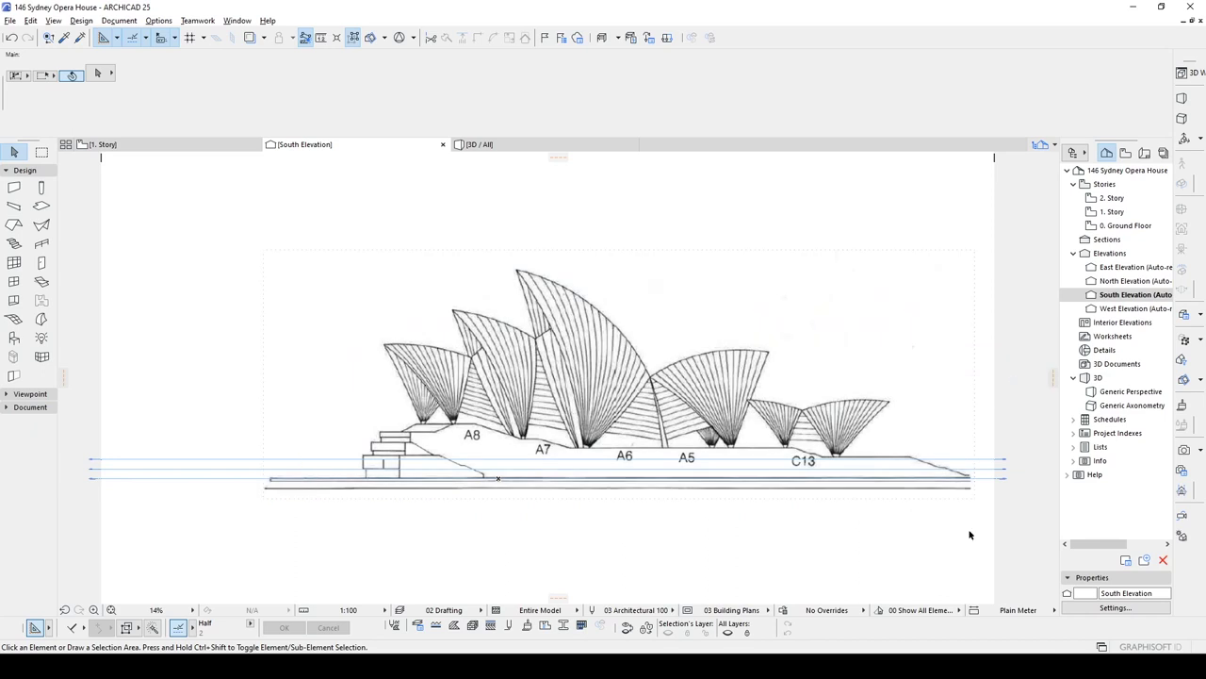
Step: Open the 0. Ground Floor plan and remove the two selected vertical drafting lines
double_click(1126, 225)
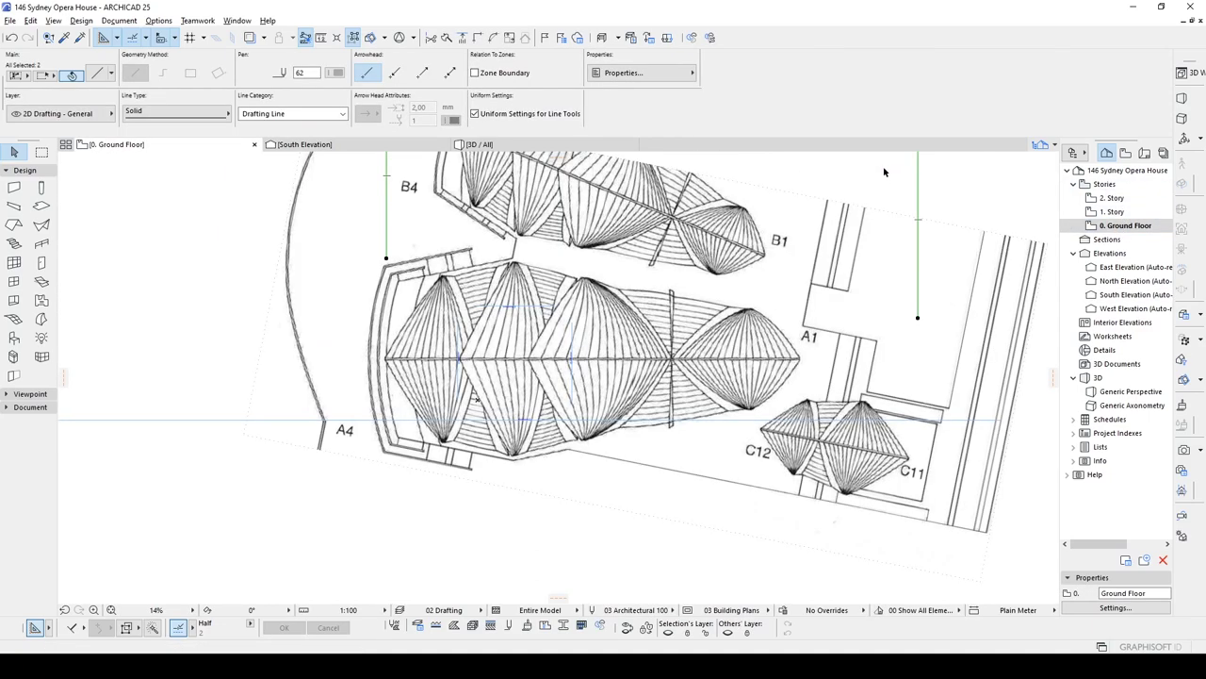
scroll(353, 377, "up", 5)
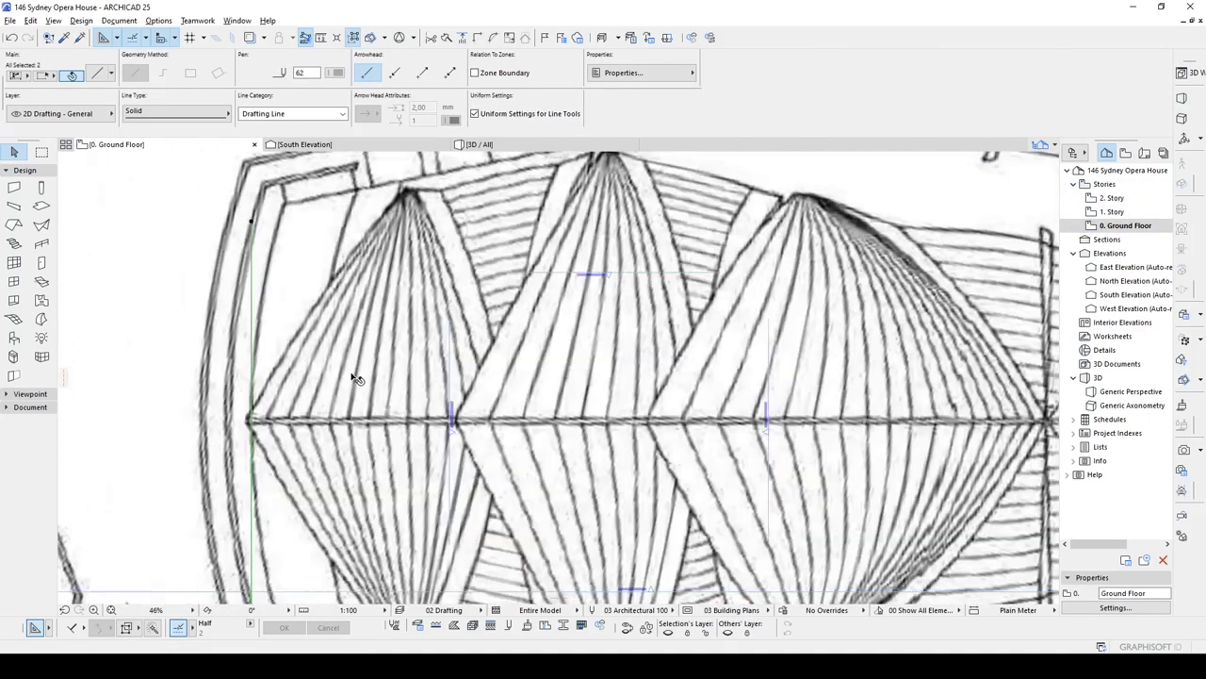
scroll(356, 377, "down", 5)
key("Escape")
middle_click_drag(318, 374, 429, 337)
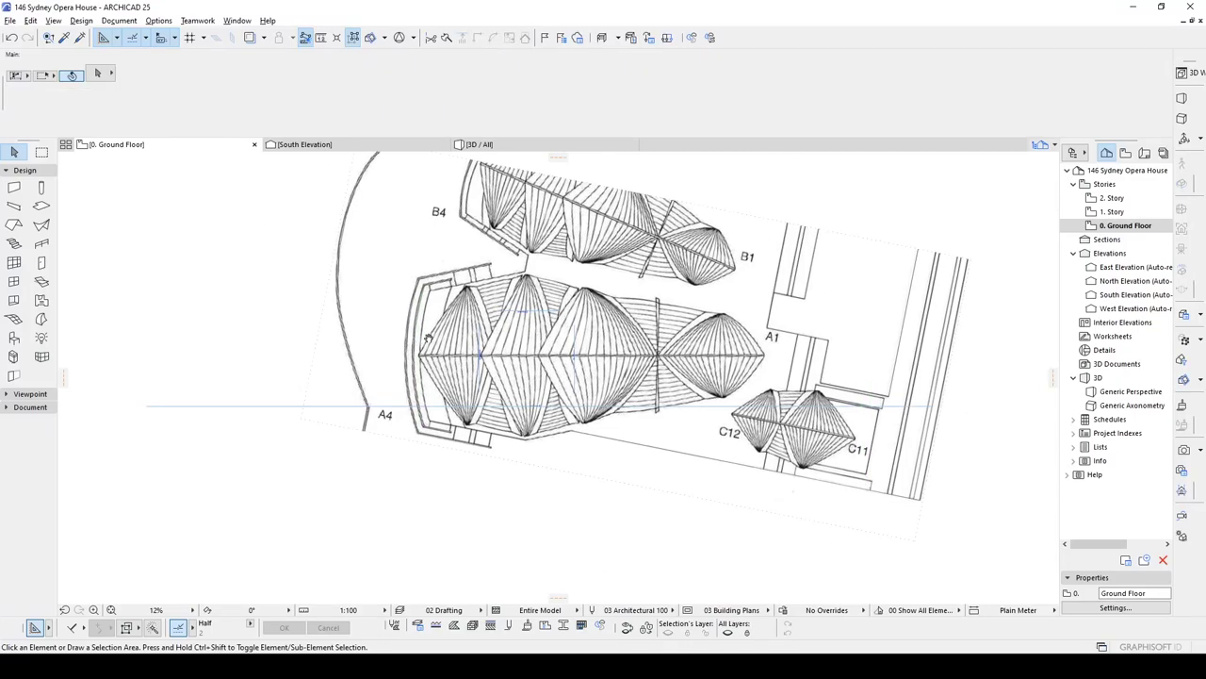
scroll(367, 355, "up", 2)
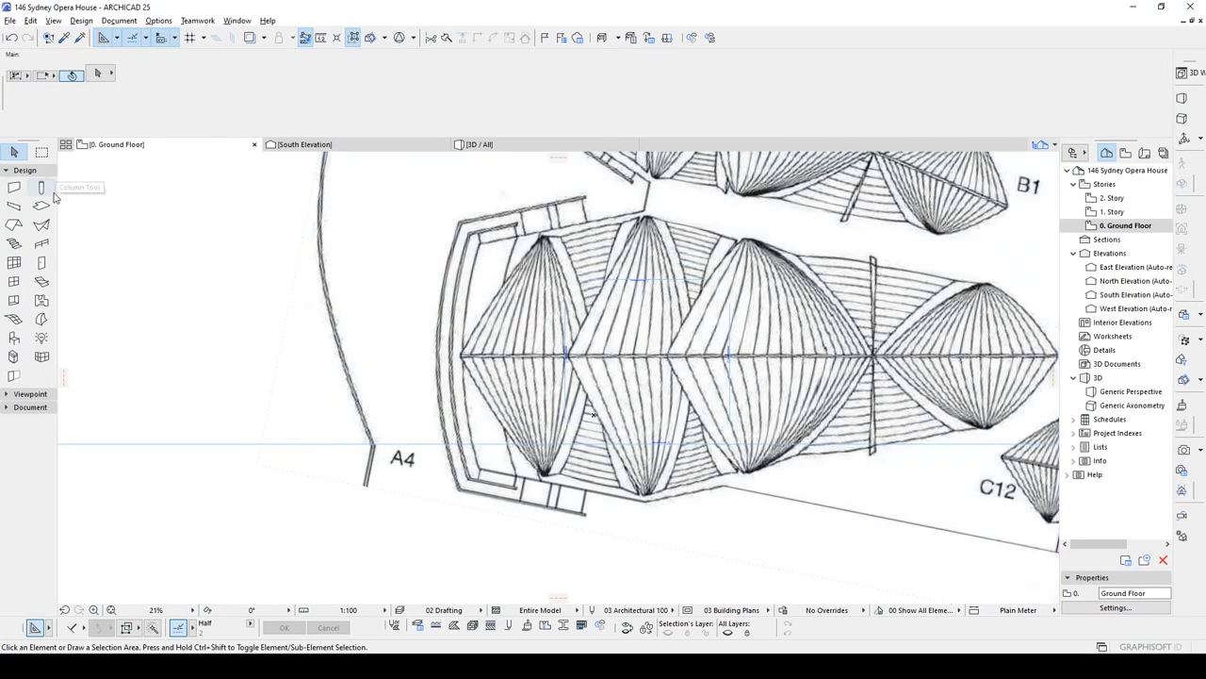
Step: Draw a 10 × 10 cm PolyBeam about 4222 cm long along the third shell's central ridge, from the cross-rib junction to its opposite tip
left_click(13, 206)
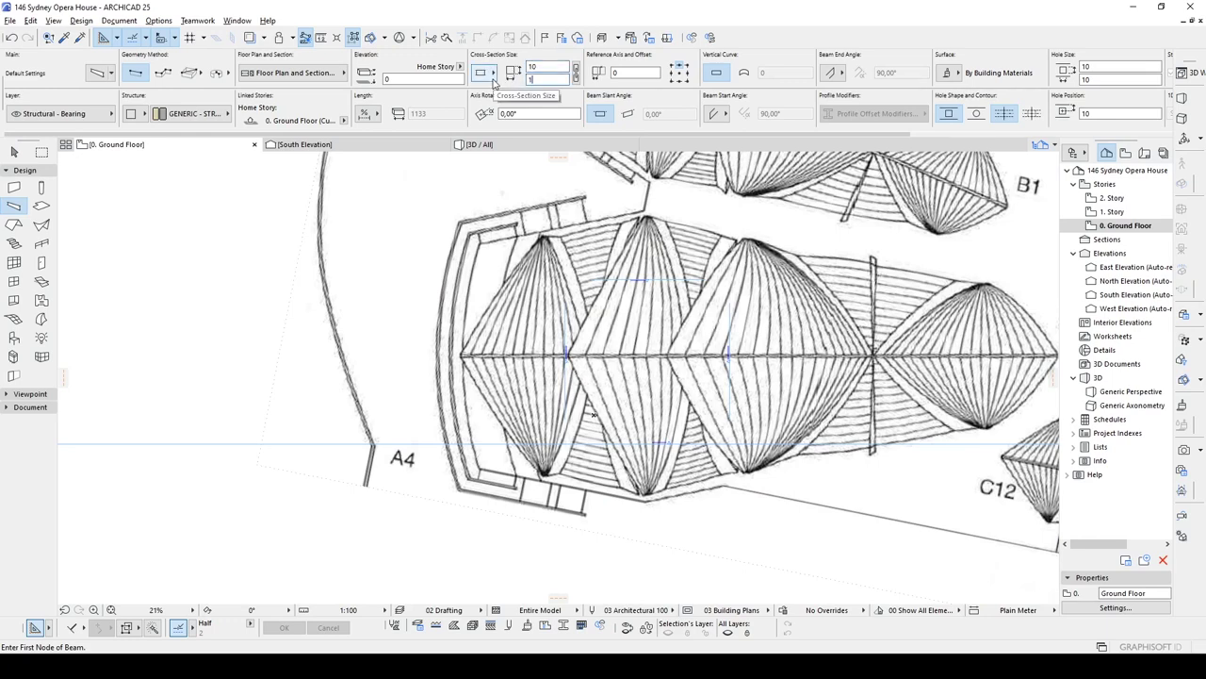
mouse_move(574, 283)
middle_mouse_down()
mouse_move(546, 303)
mouse_move(563, 290)
middle_mouse_up()
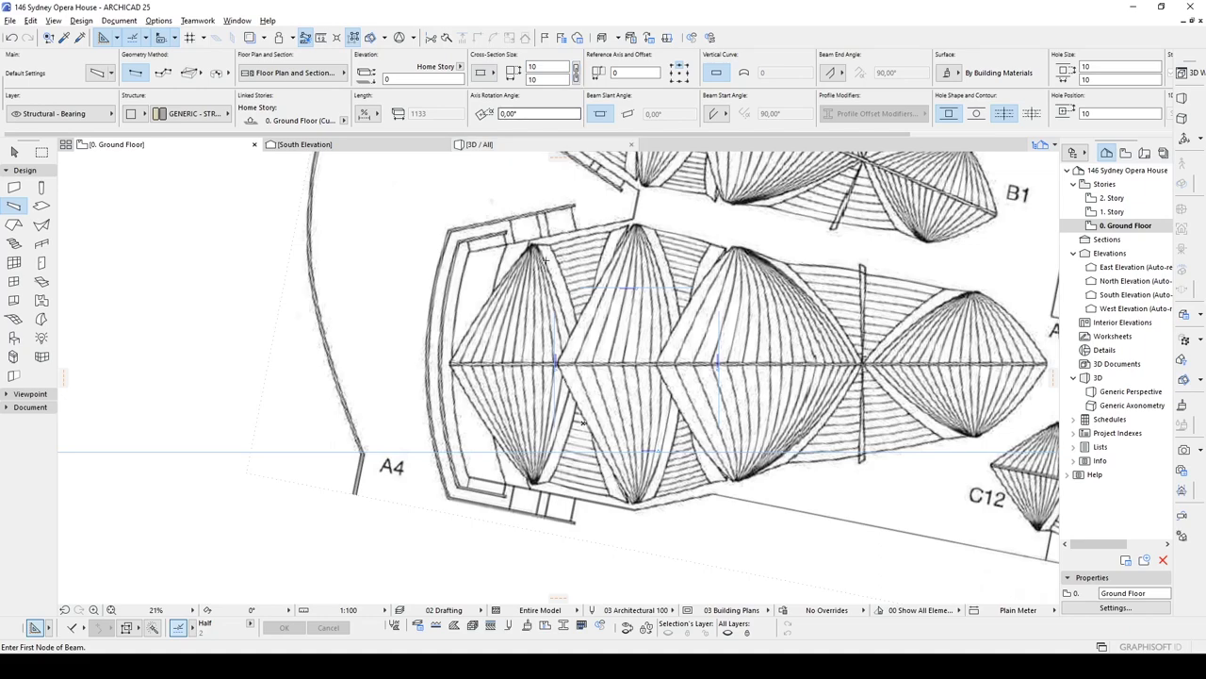
left_click(163, 73)
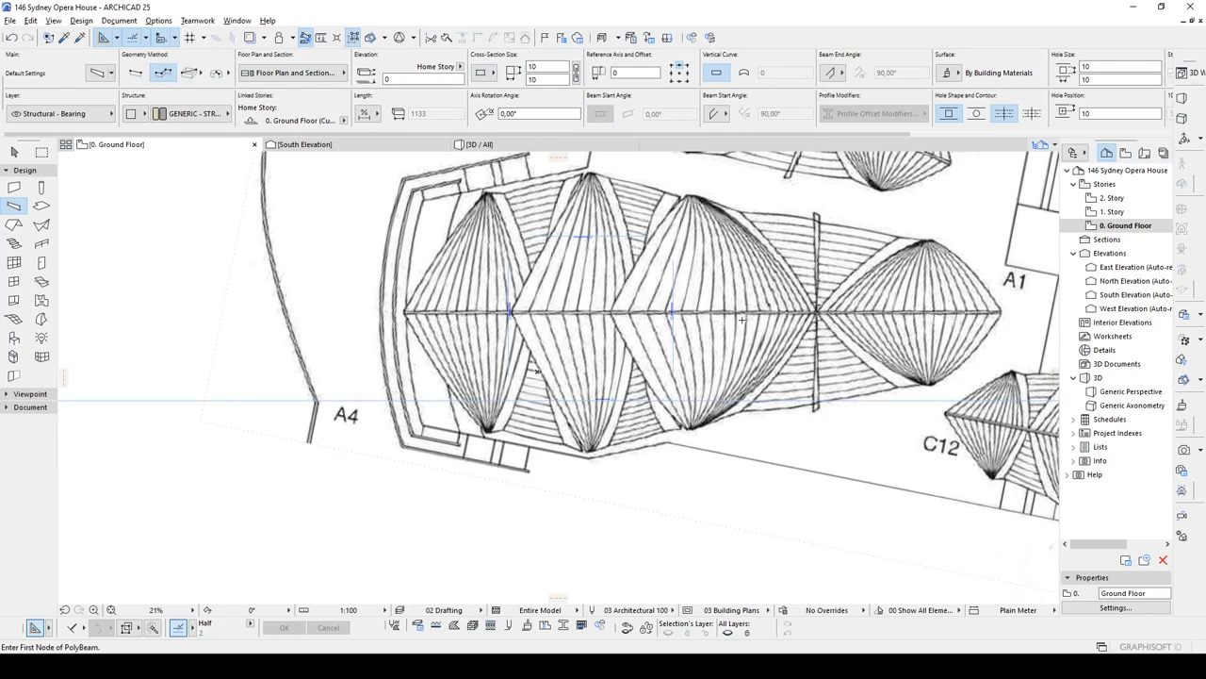
scroll(742, 321, "up", 5)
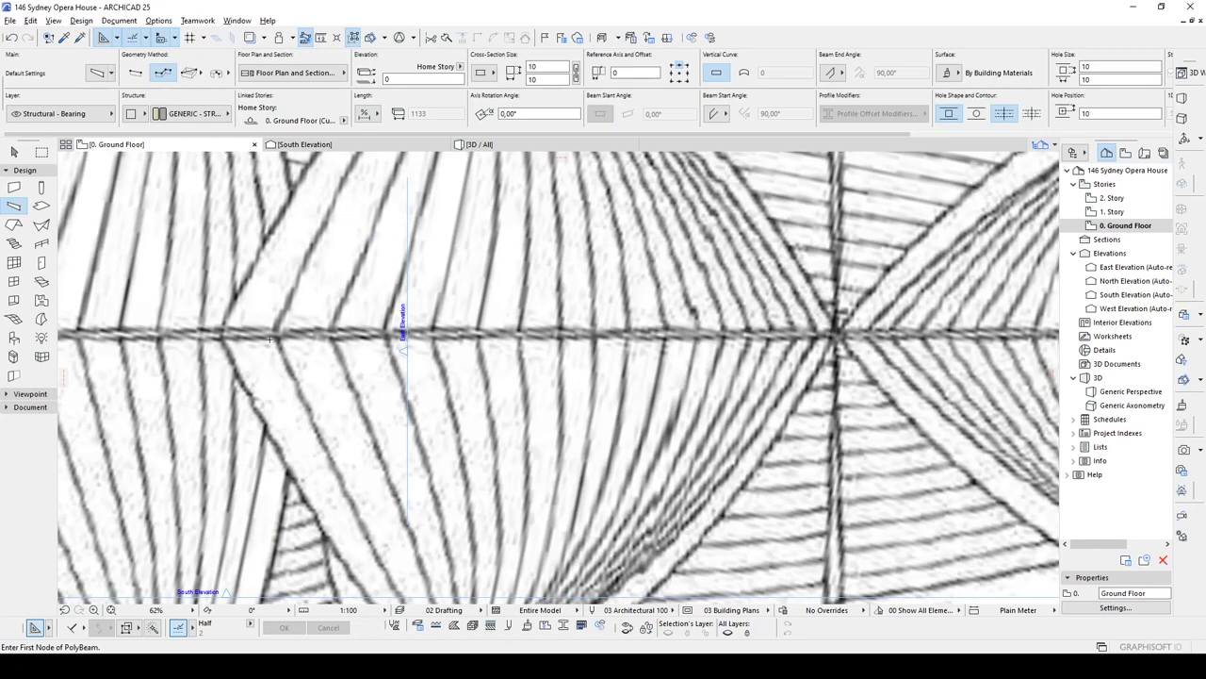
middle_click_drag(271, 339, 602, 409)
scroll(432, 403, "down", 2)
scroll(961, 421, "up", 3)
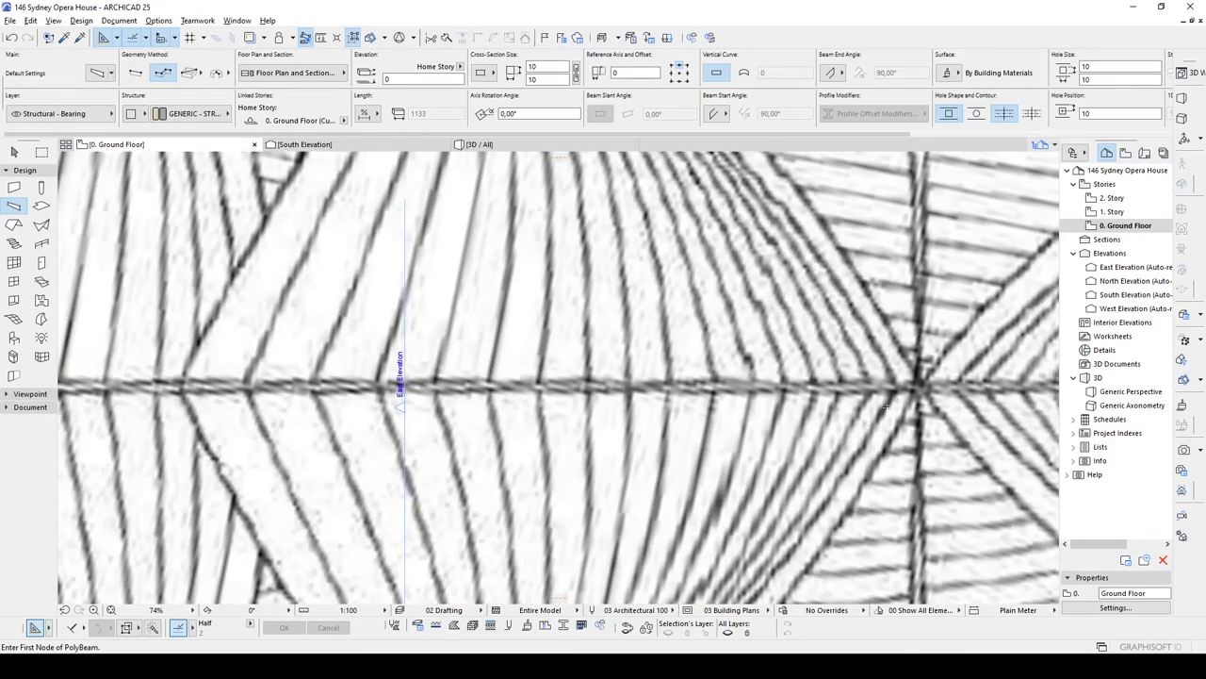
left_click(916, 384)
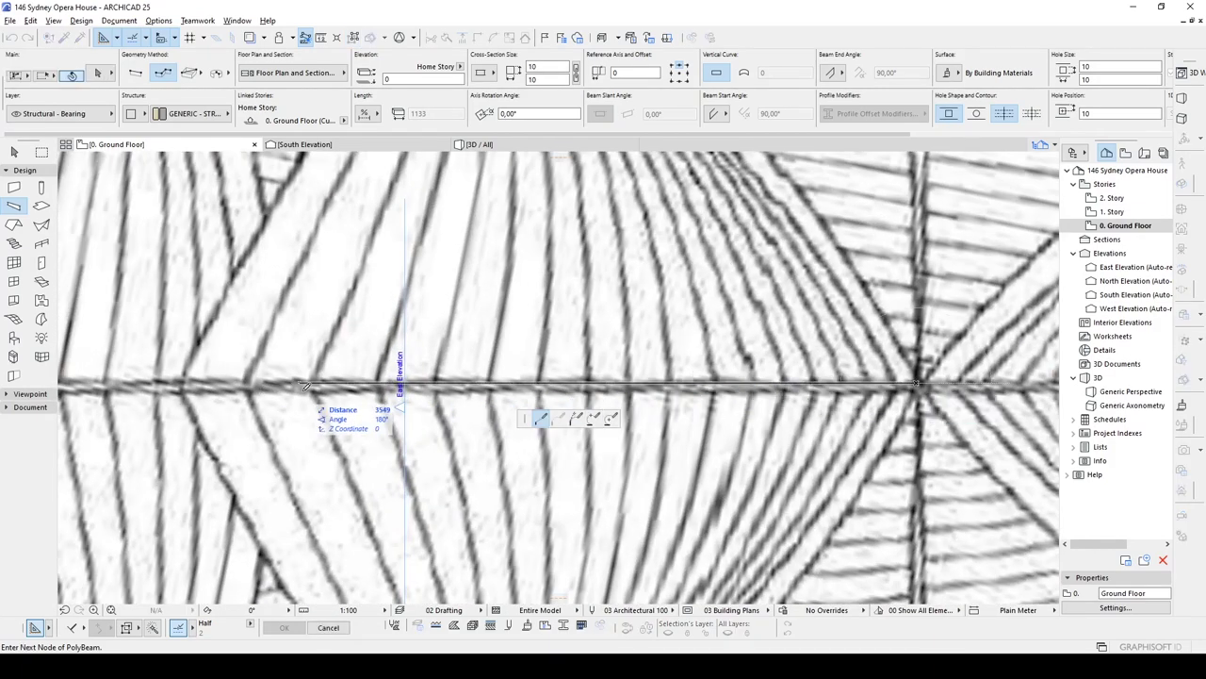
double_click(187, 382)
key("Escape")
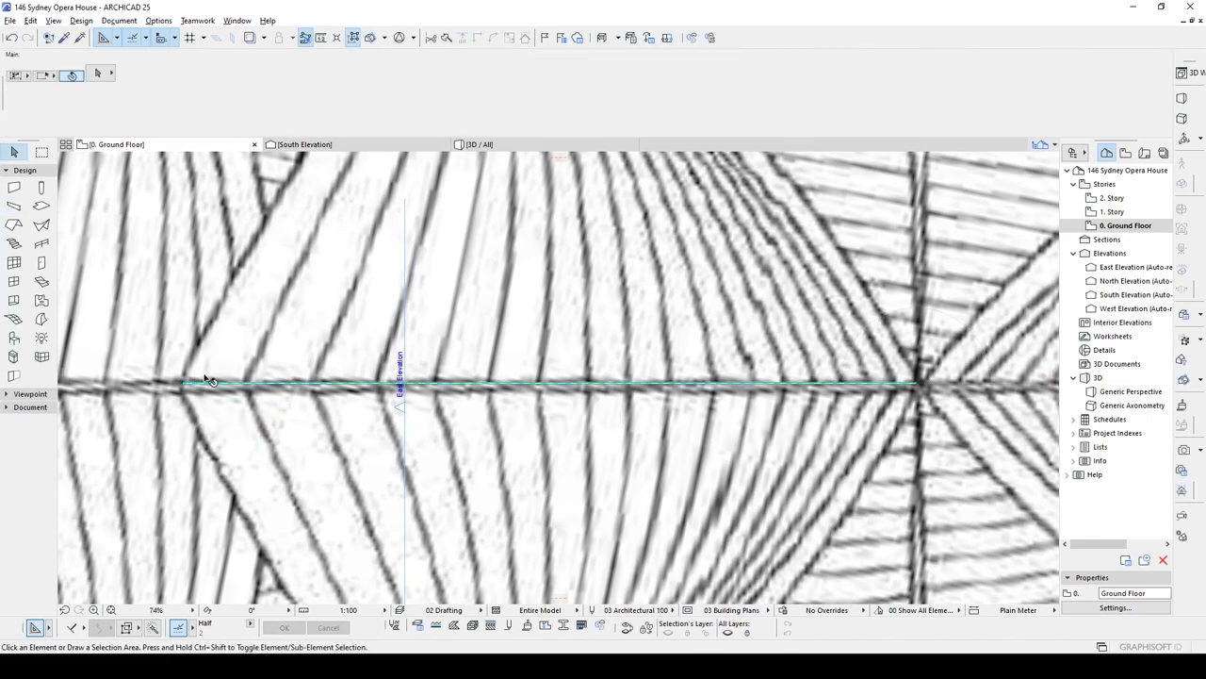
Step: Draw a PolyBeam about 3598 cm long from the third shell's lower foot to the cross-rib end of the ridge beam
scroll(207, 380, "down", 6)
middle_click_drag(275, 388, 345, 399)
scroll(346, 400, "up", 5)
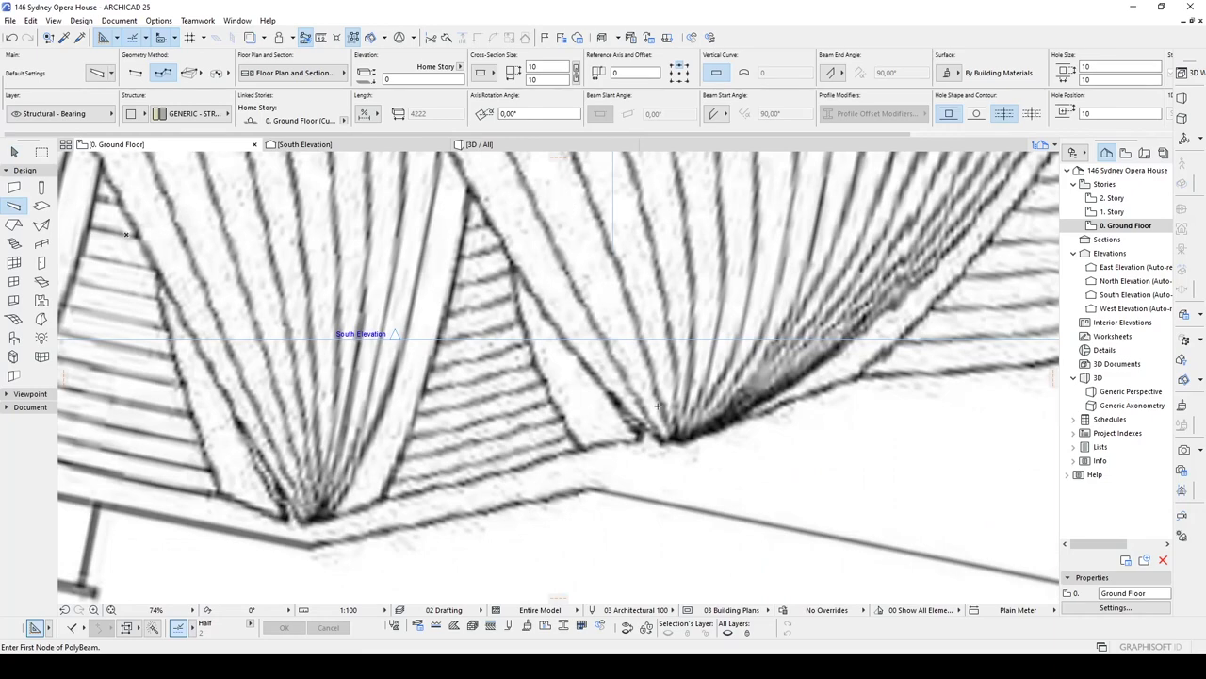
scroll(681, 469, "up", 3)
left_click(666, 465)
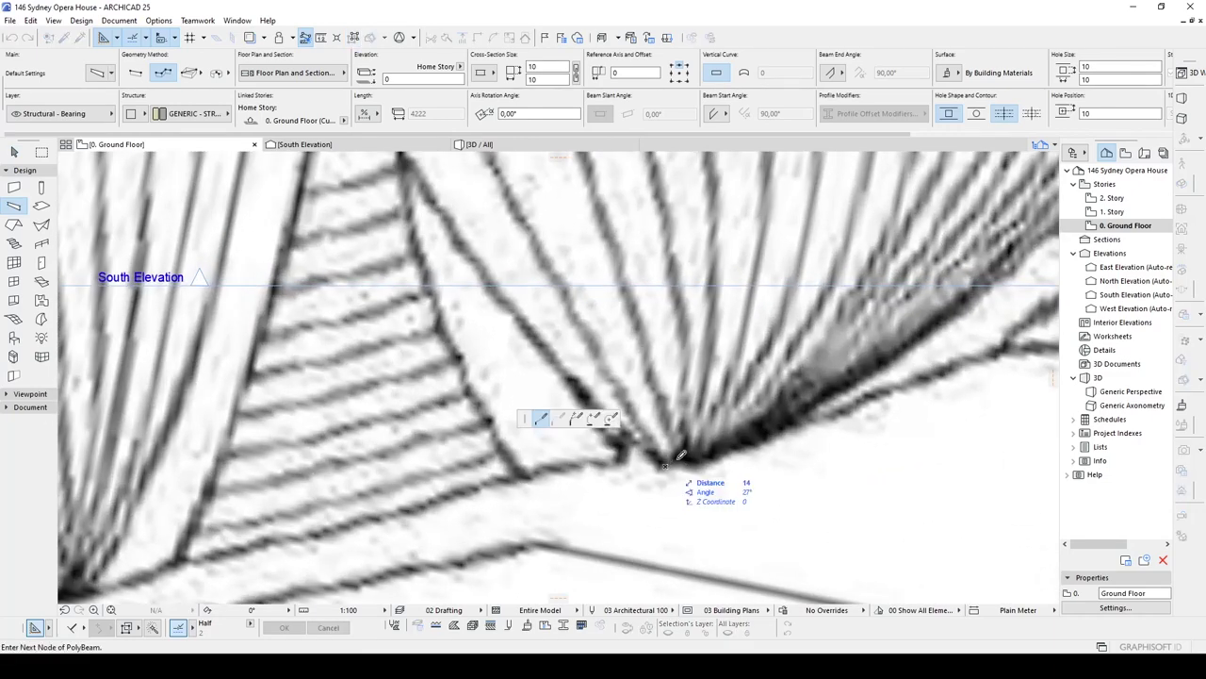
scroll(668, 464, "down", 4)
middle_click_drag(988, 162, 867, 288)
scroll(872, 273, "up", 4)
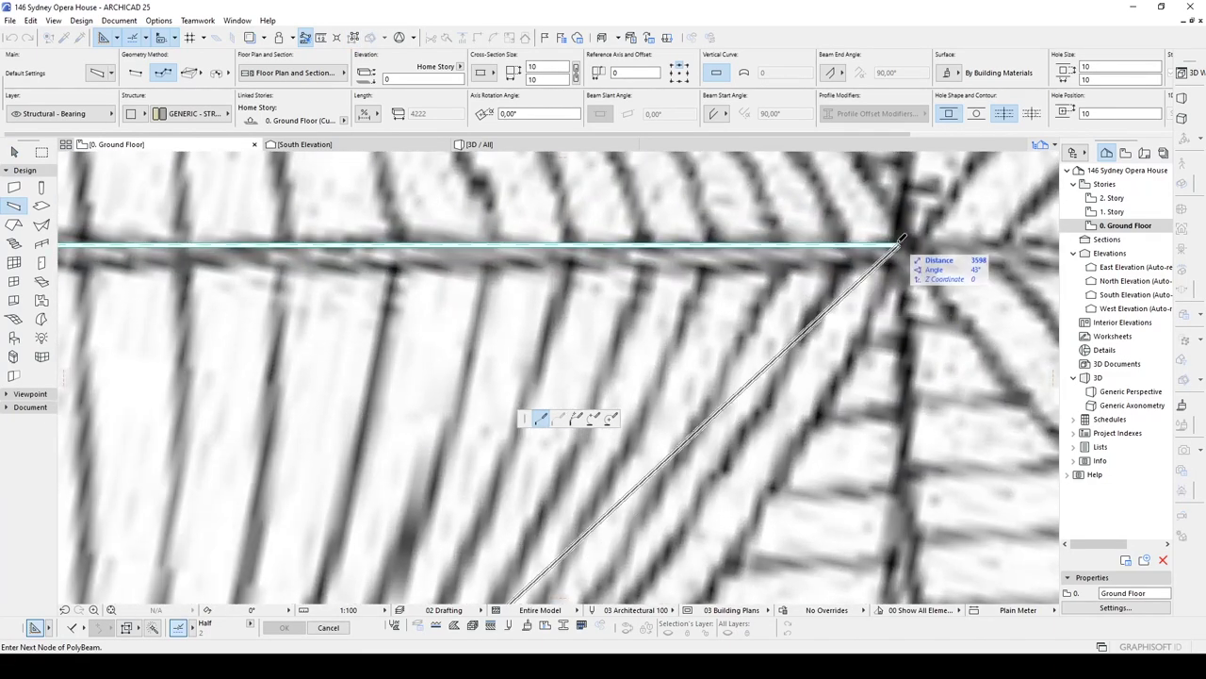
double_click(875, 259)
scroll(876, 262, "down", 4)
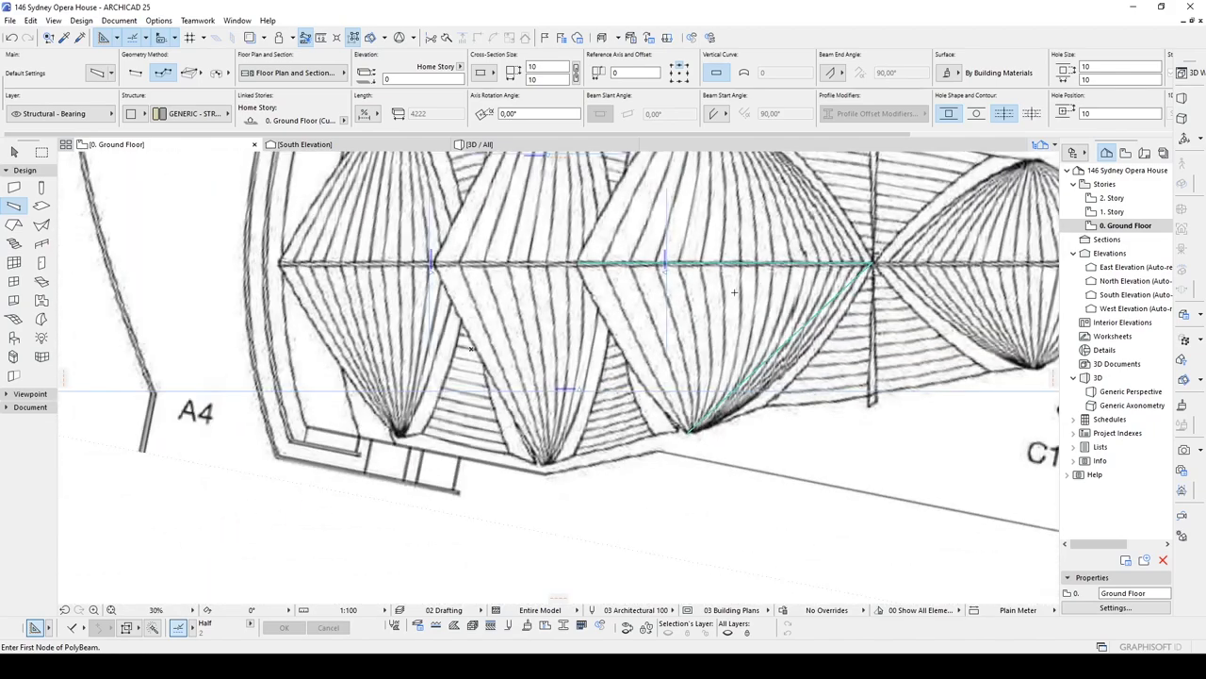
Step: Close the triangle with a PolyBeam about 2906 cm long from the shell's foot to the ridge beam's other end
scroll(710, 390, "up", 6)
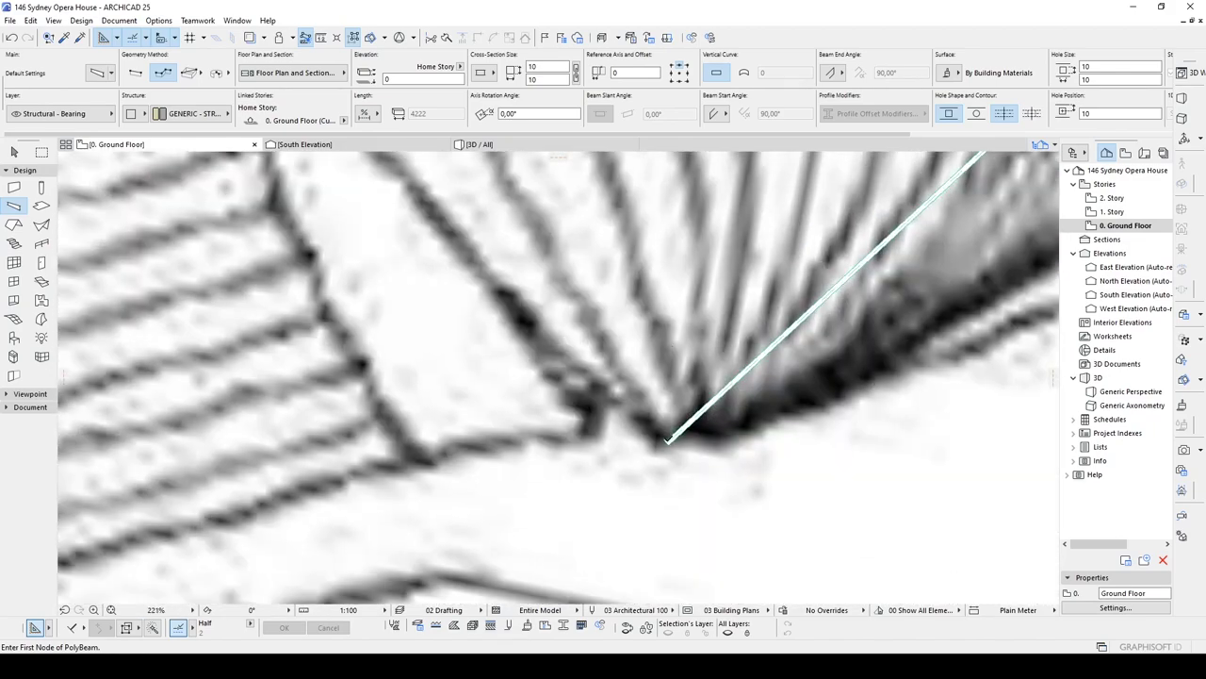
left_click(668, 439)
scroll(623, 372, "down", 3)
middle_click_drag(603, 316, 810, 487)
middle_click_drag(651, 231, 781, 449)
scroll(711, 341, "up", 1)
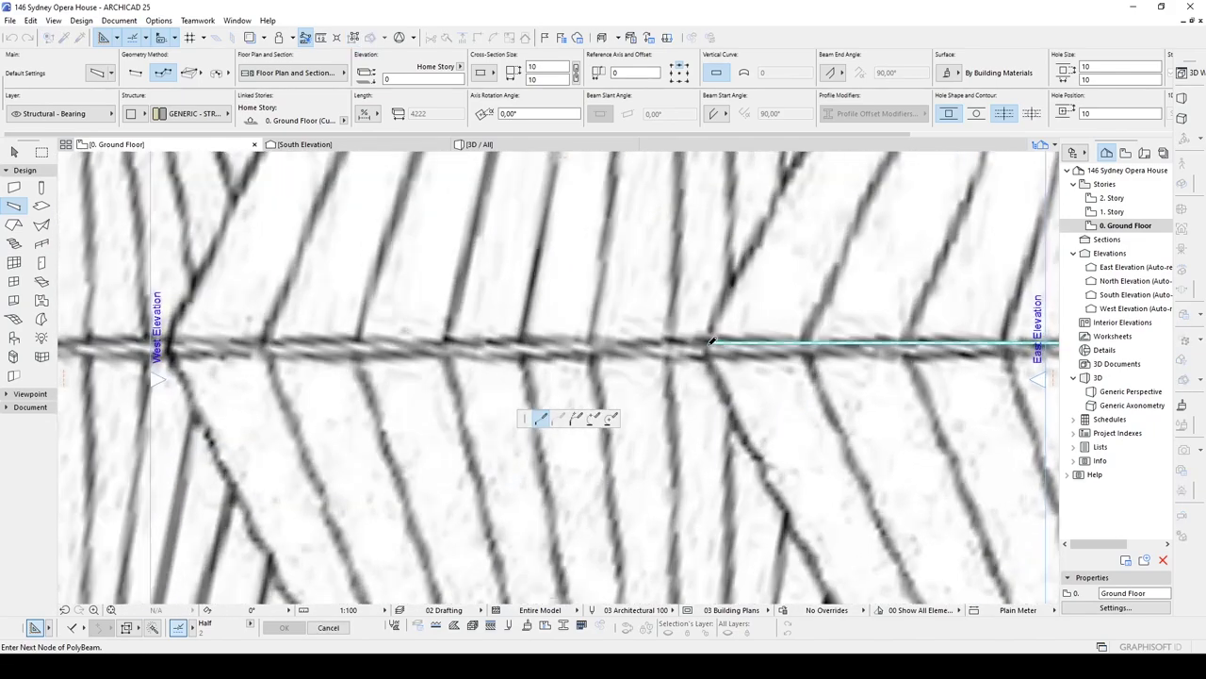
scroll(713, 340, "up", 2)
key("Escape")
scroll(660, 345, "down", 7)
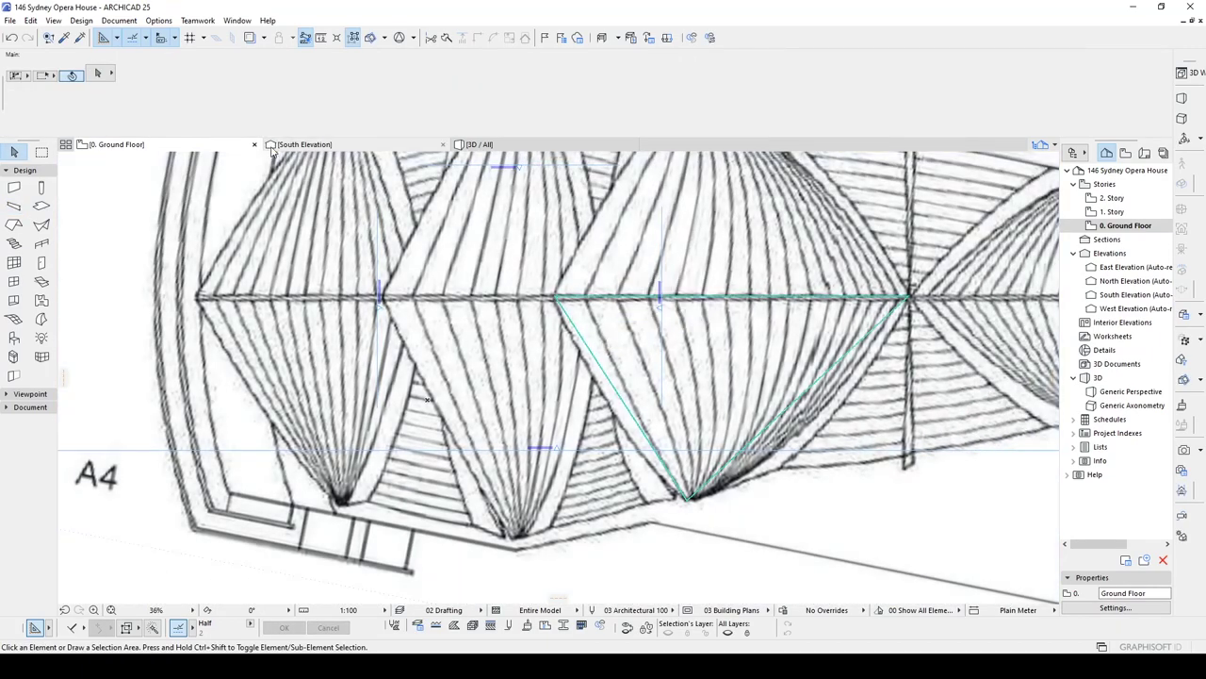
Step: Open the South Elevation and examine the three triangle beams lying along the base line, selecting individual beams to identify them
left_click(302, 144)
scroll(603, 431, "up", 5)
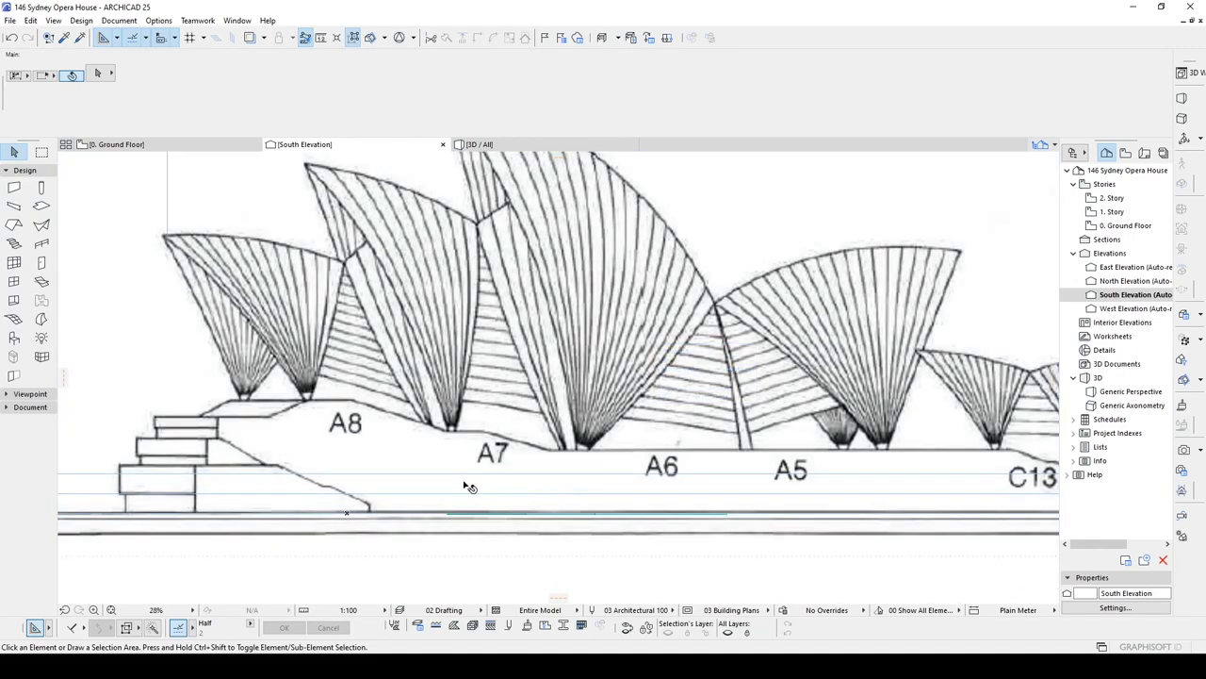
scroll(464, 514, "up", 5)
left_click(461, 526)
scroll(608, 530, "down", 6)
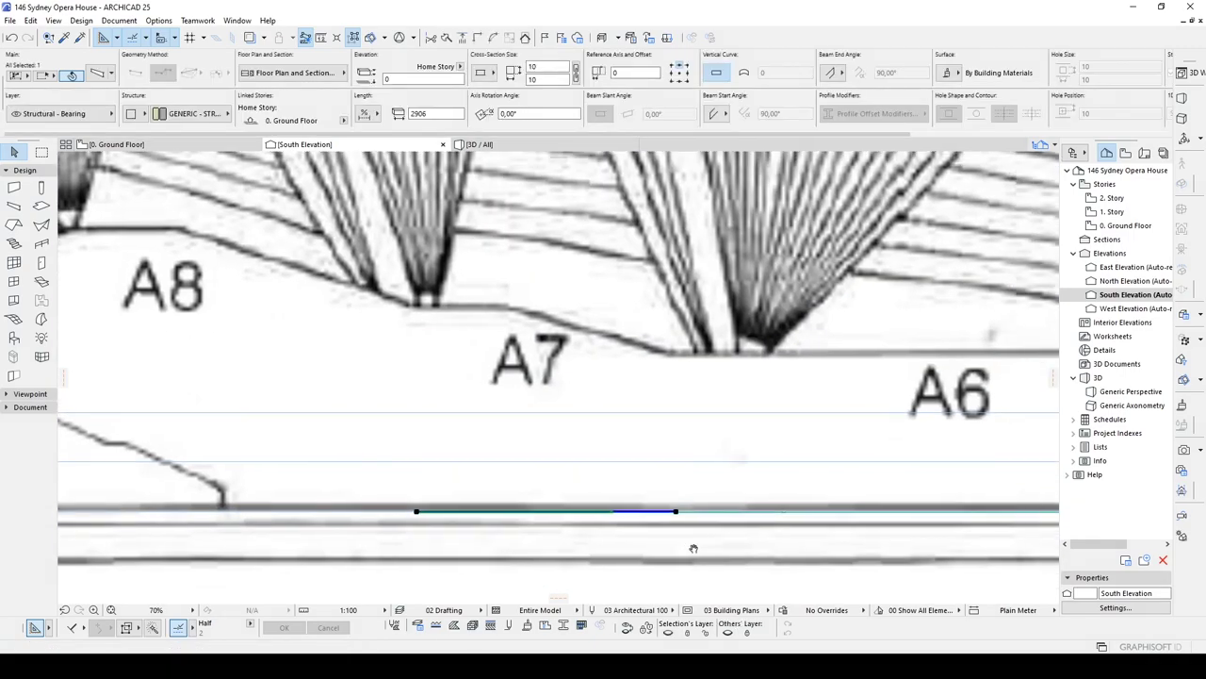
scroll(608, 530, "up", 4)
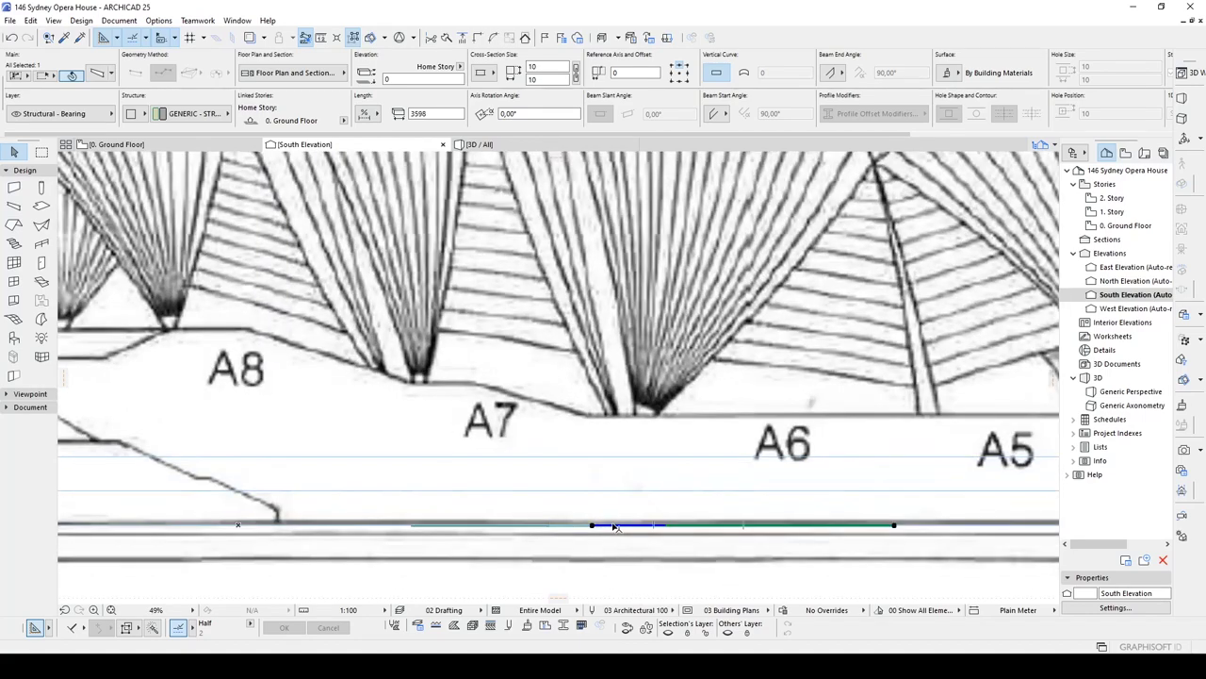
scroll(614, 526, "down", 4)
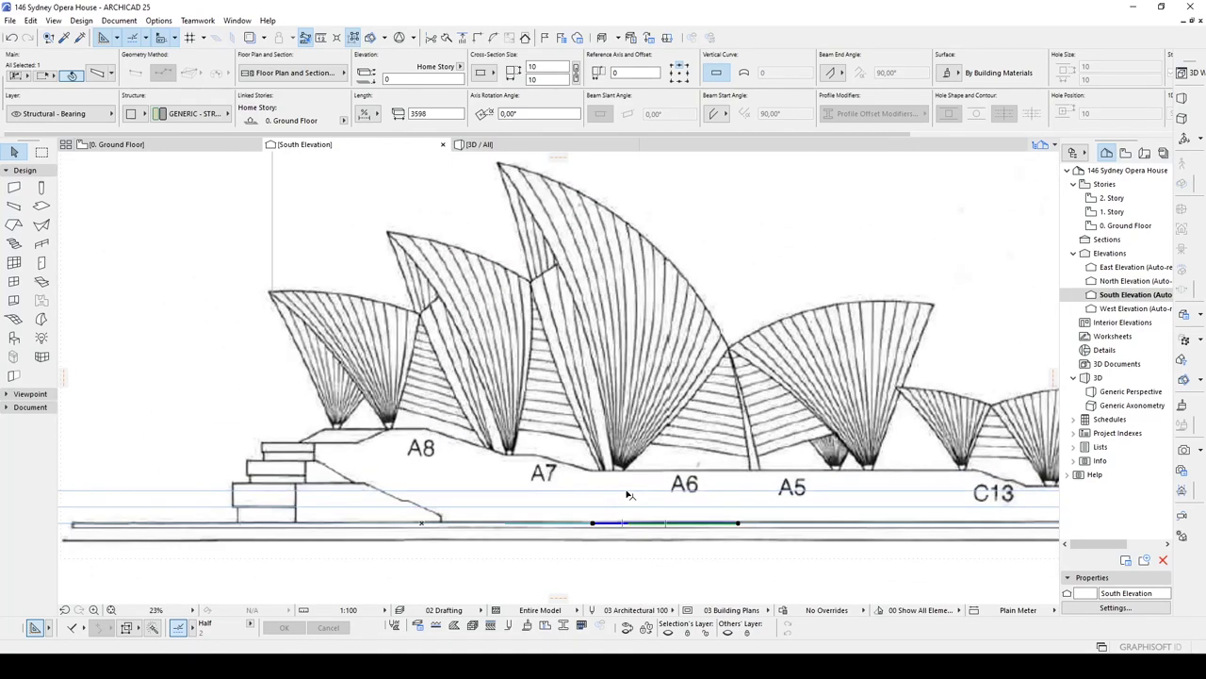
scroll(678, 514, "up", 2)
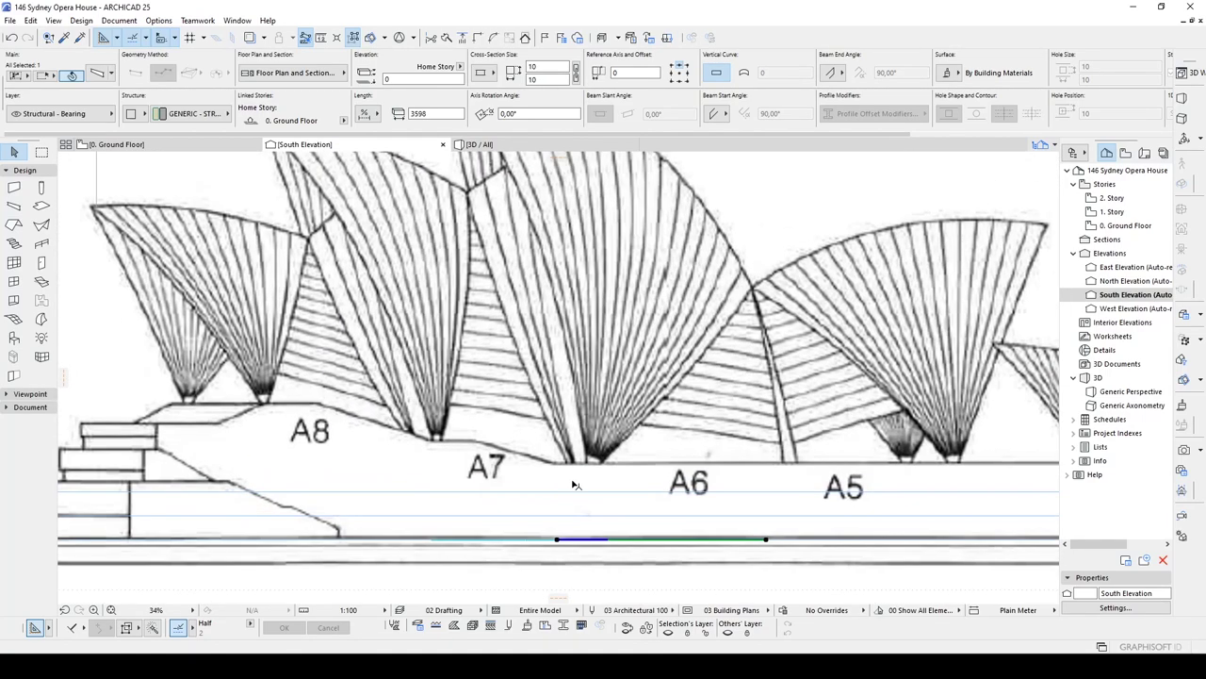
scroll(476, 542, "down", 3)
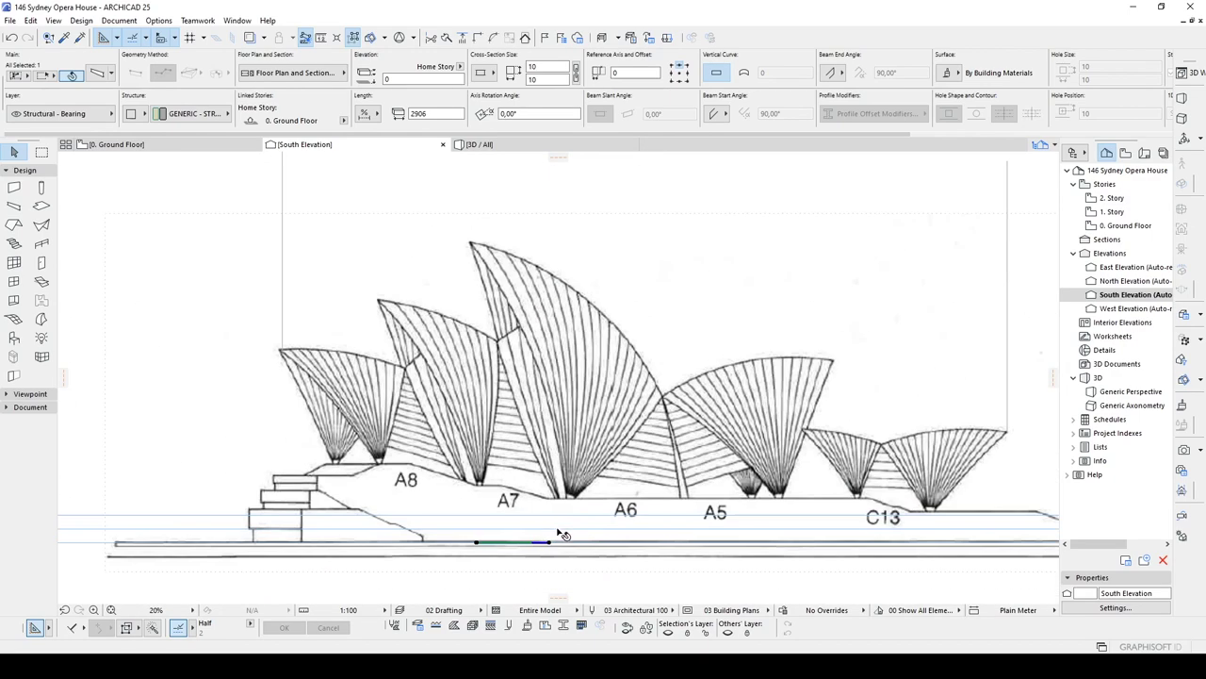
scroll(474, 542, "up", 2)
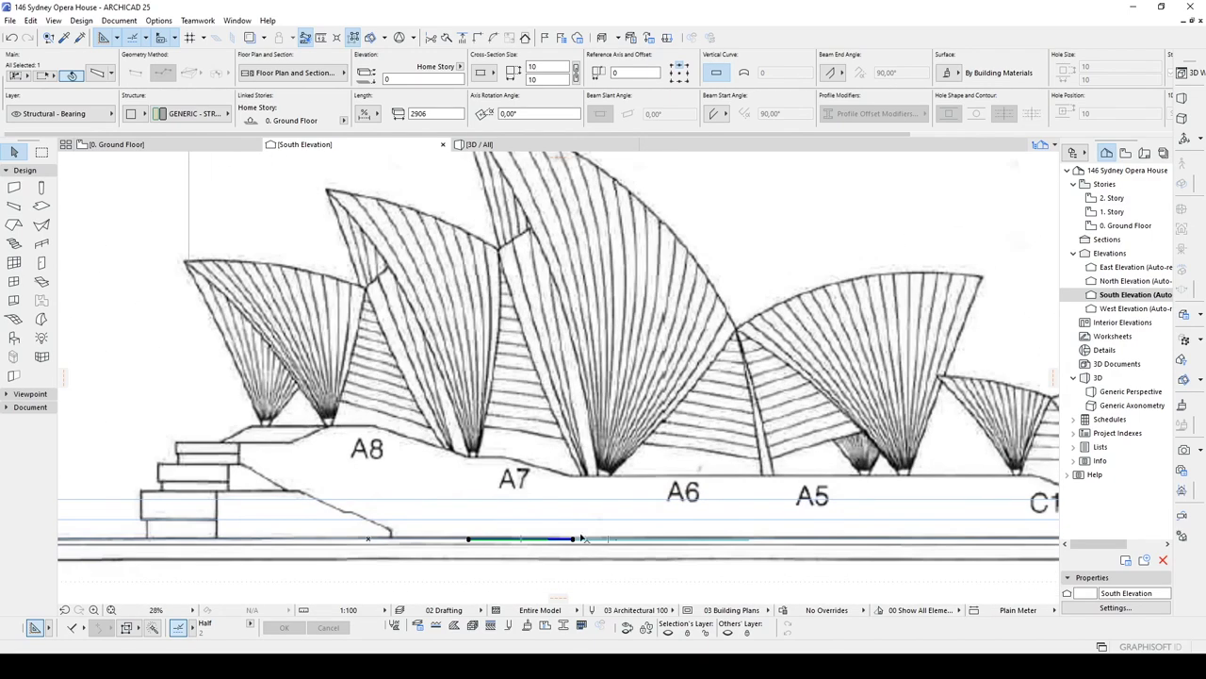
key("Escape")
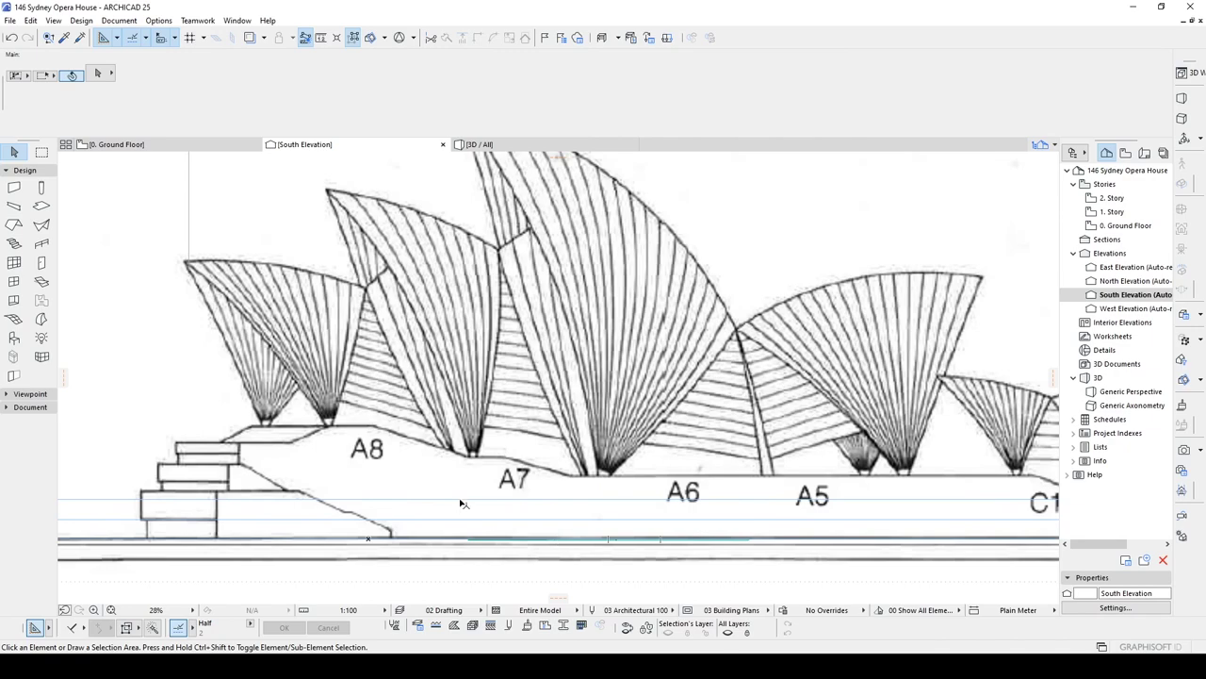
Step: Raise the 4222 cm ridge beam vertically to the junction of the main shell and its neighbouring A5 shell, at elevation 3151 cm
left_click(526, 541)
scroll(526, 543, "up", 3)
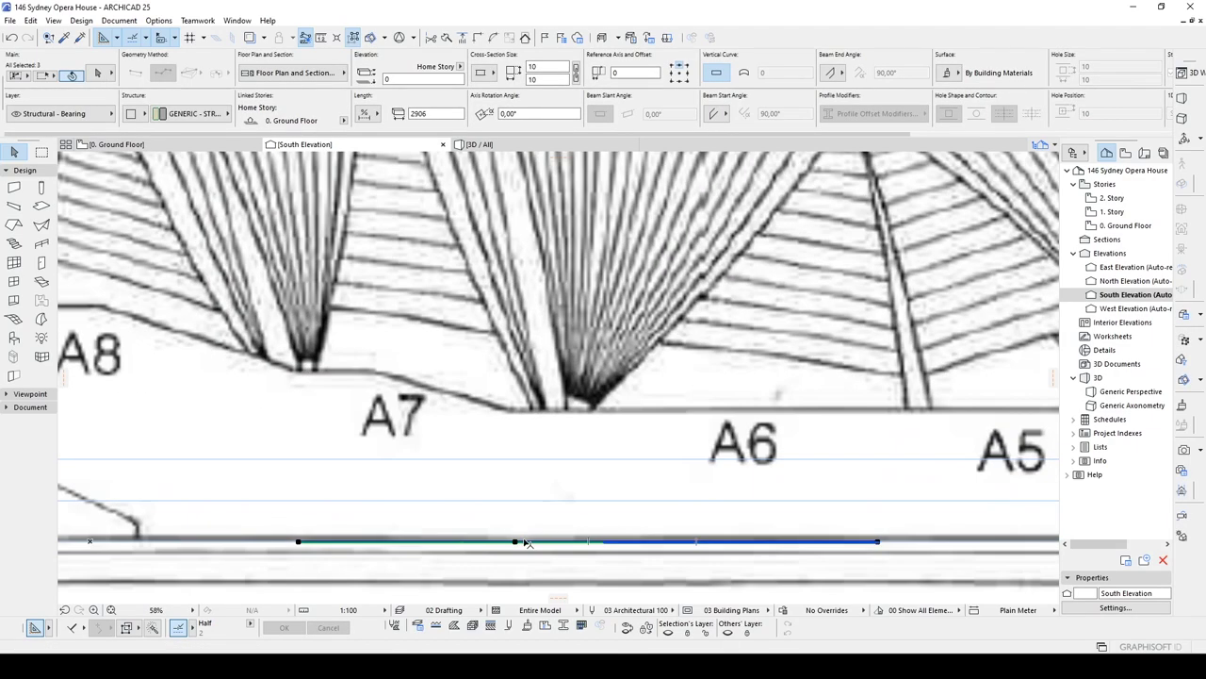
scroll(825, 558, "down", 3)
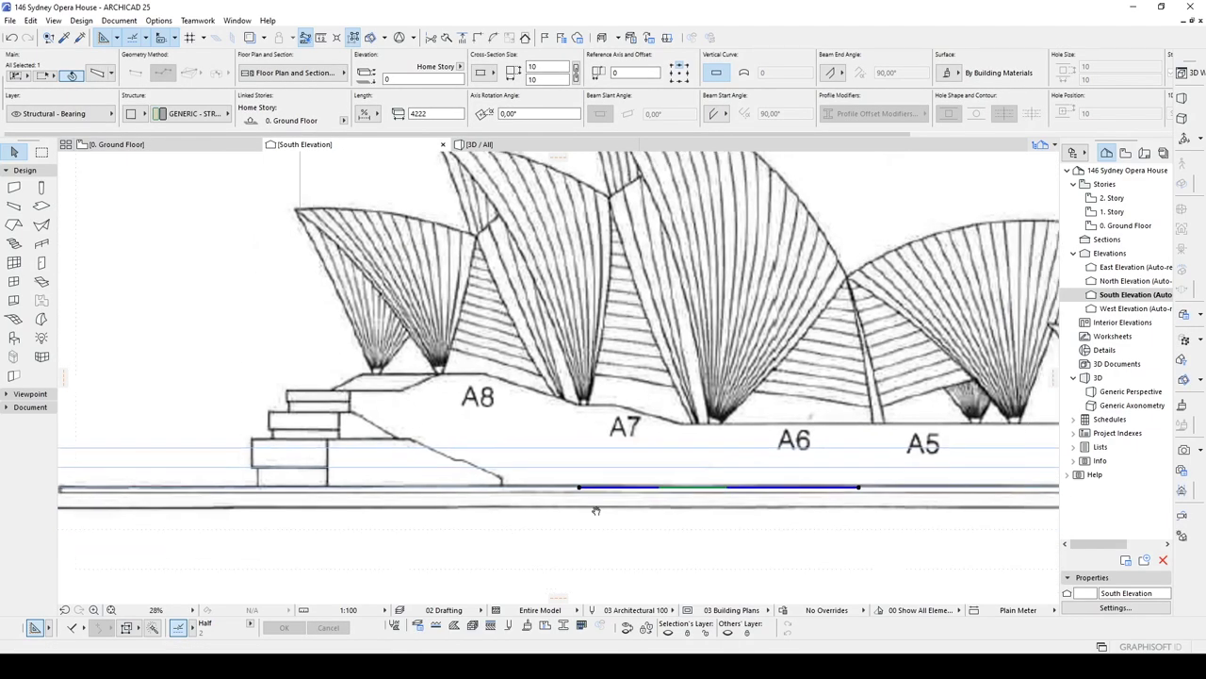
scroll(818, 556, "up", 3)
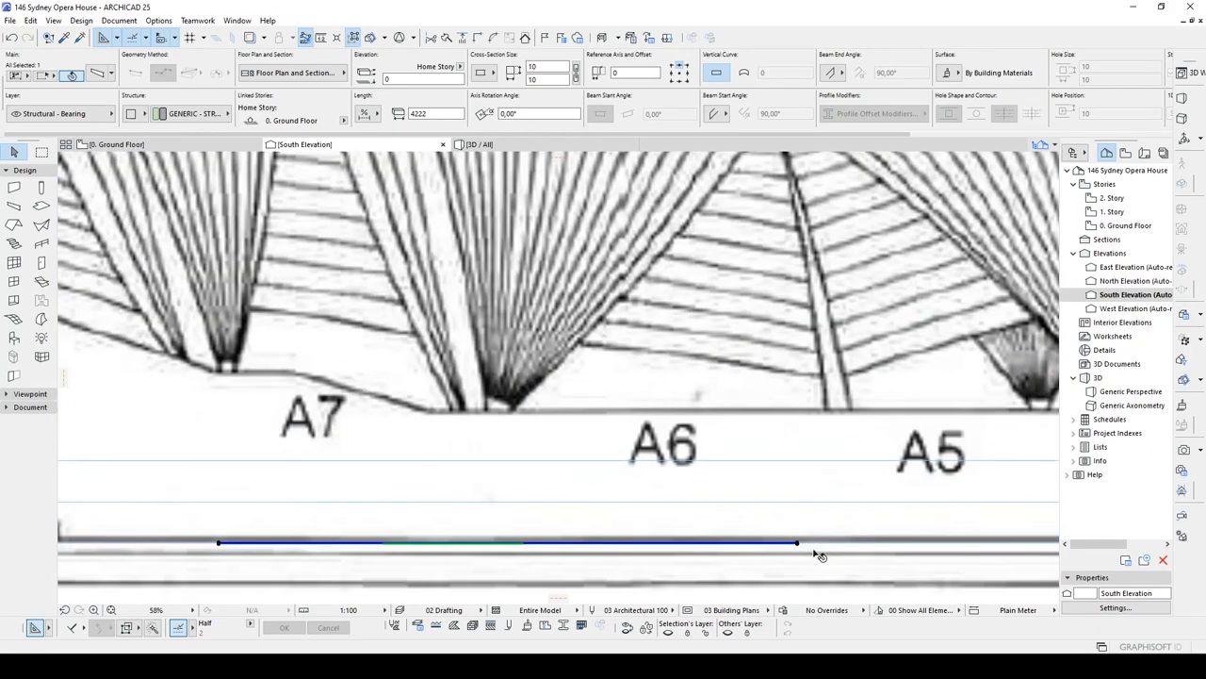
key("ctrl+d")
left_click(798, 544)
scroll(798, 543, "down", 3)
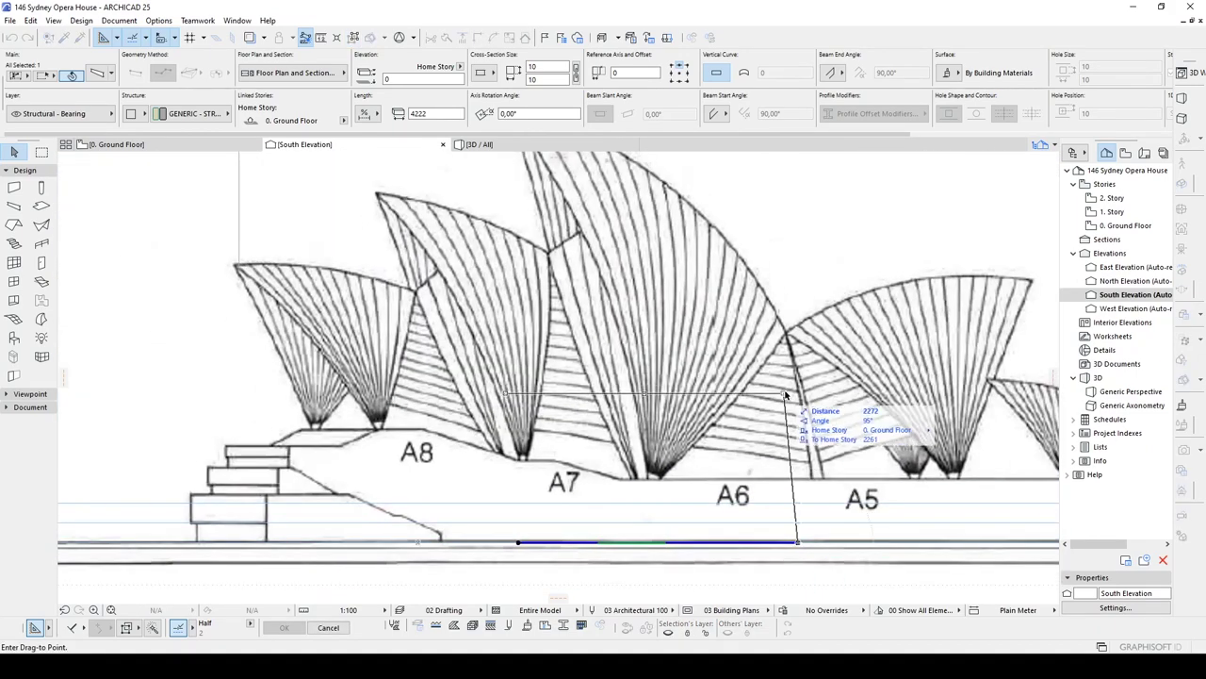
middle_click_drag(796, 375, 785, 465)
scroll(784, 466, "up", 5)
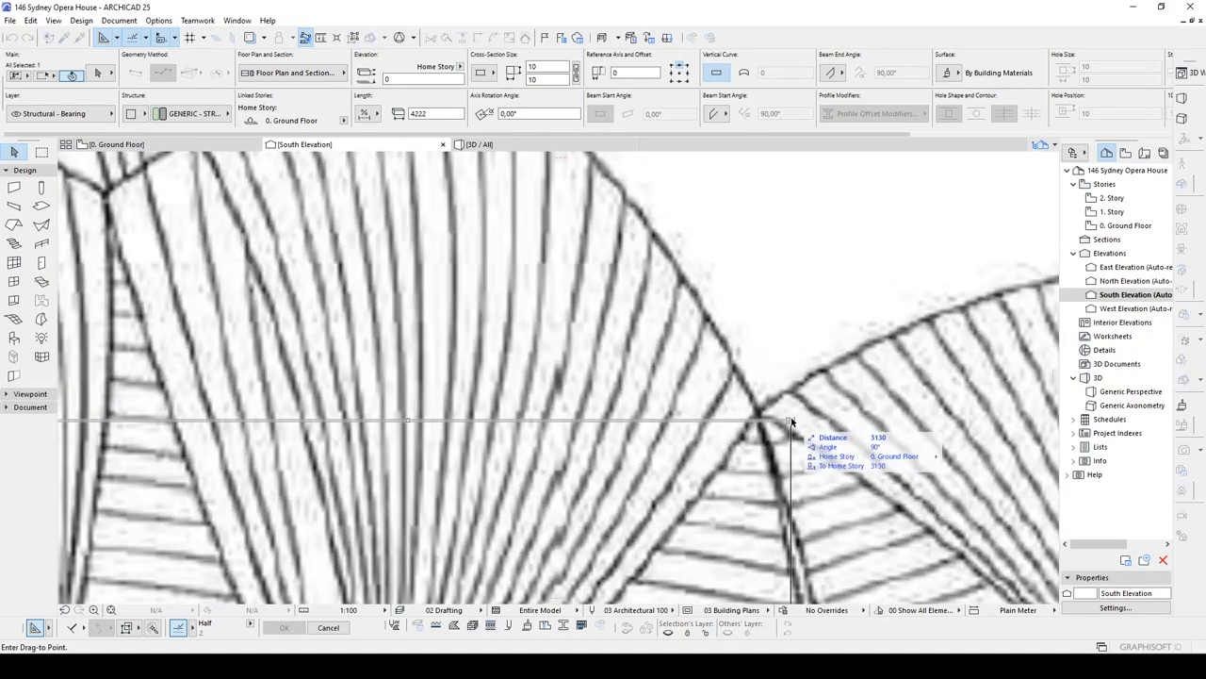
left_click(791, 420)
scroll(790, 418, "down", 5)
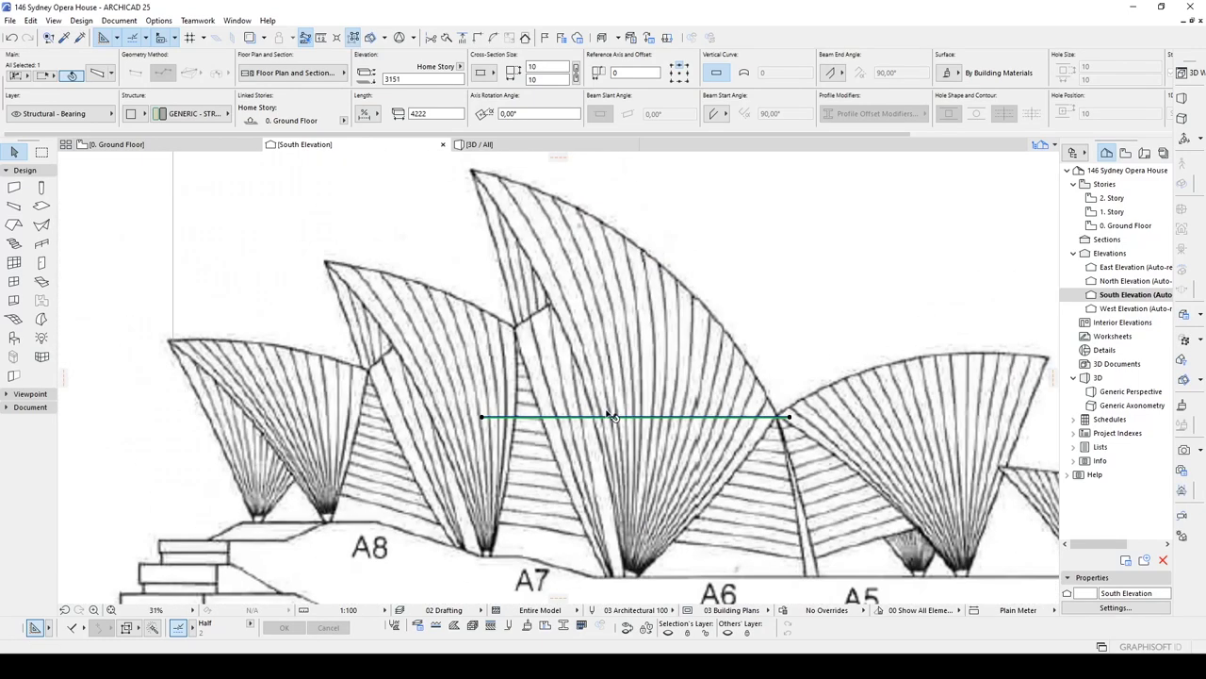
Step: Stretch the ridge beam's free end up to the main shell's peak, giving a length of about 5415 cm and a 38.77° slant
scroll(617, 442, "up", 3)
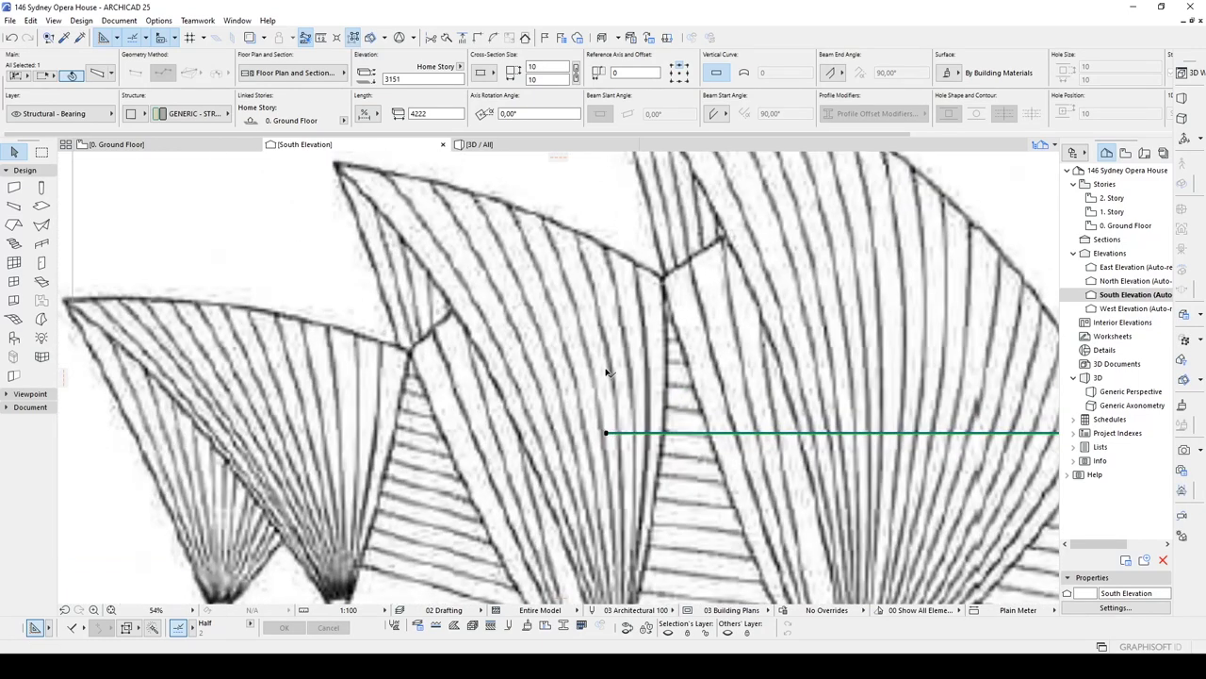
left_click(606, 433)
left_click(541, 419)
scroll(678, 231, "down", 4)
middle_click_drag(683, 226, 662, 396)
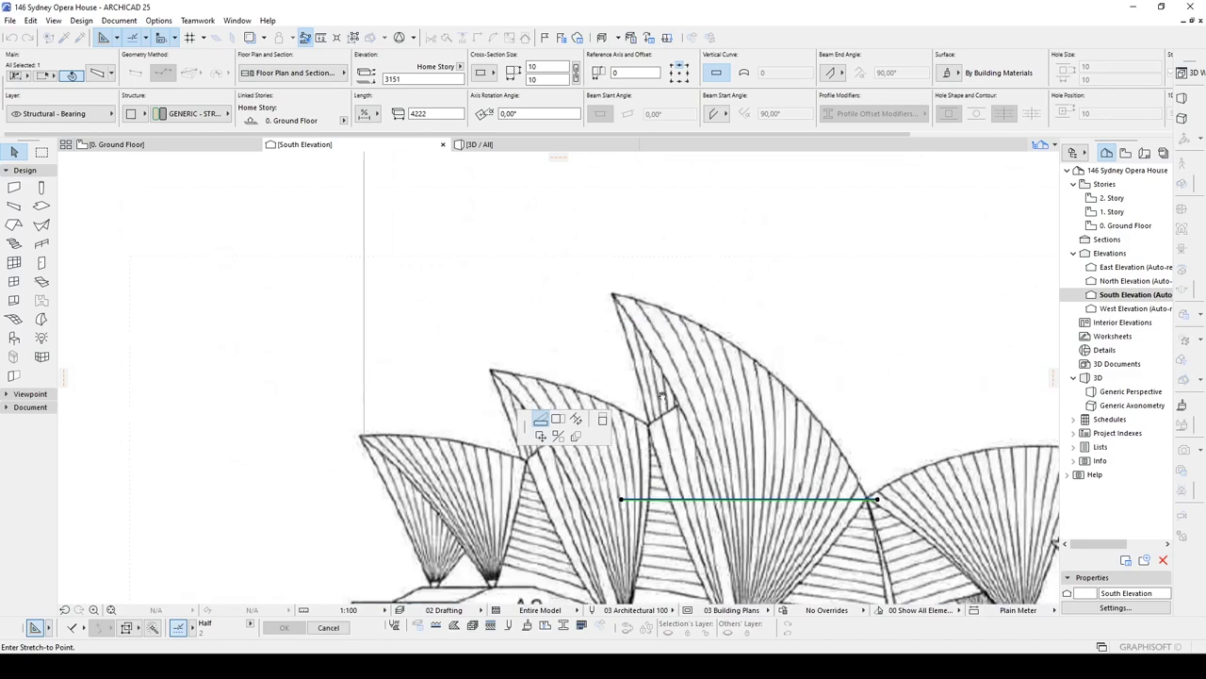
scroll(614, 296, "up", 3)
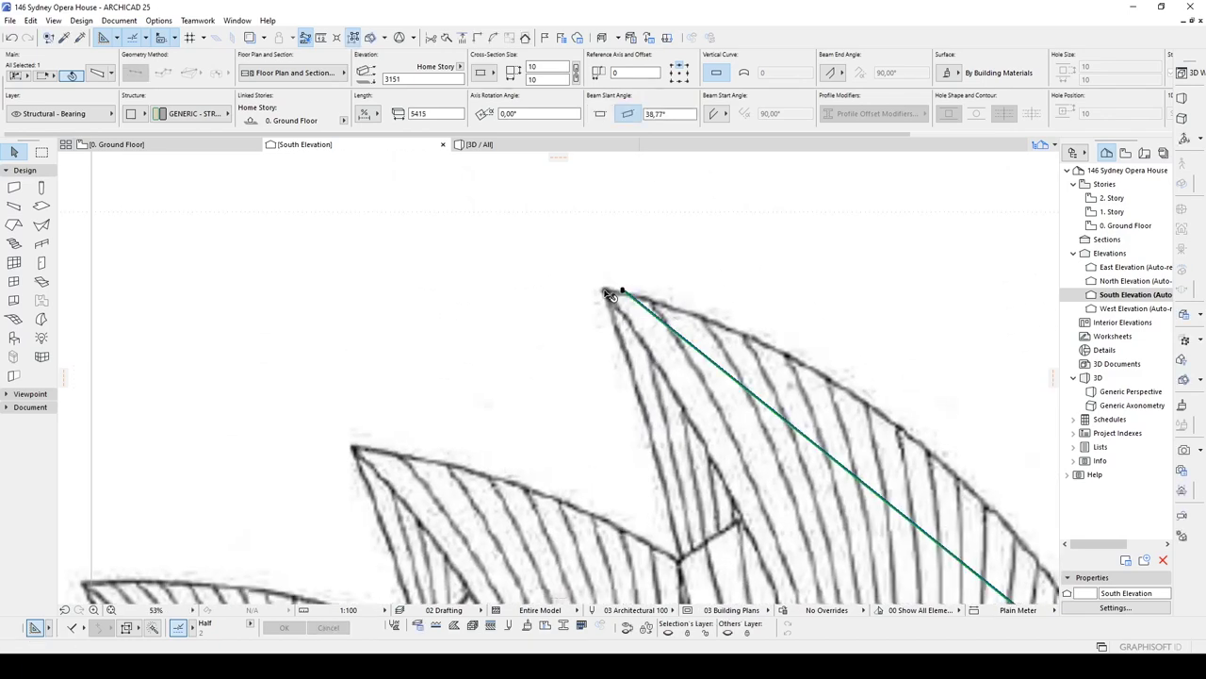
left_click(609, 295)
scroll(610, 295, "down", 5)
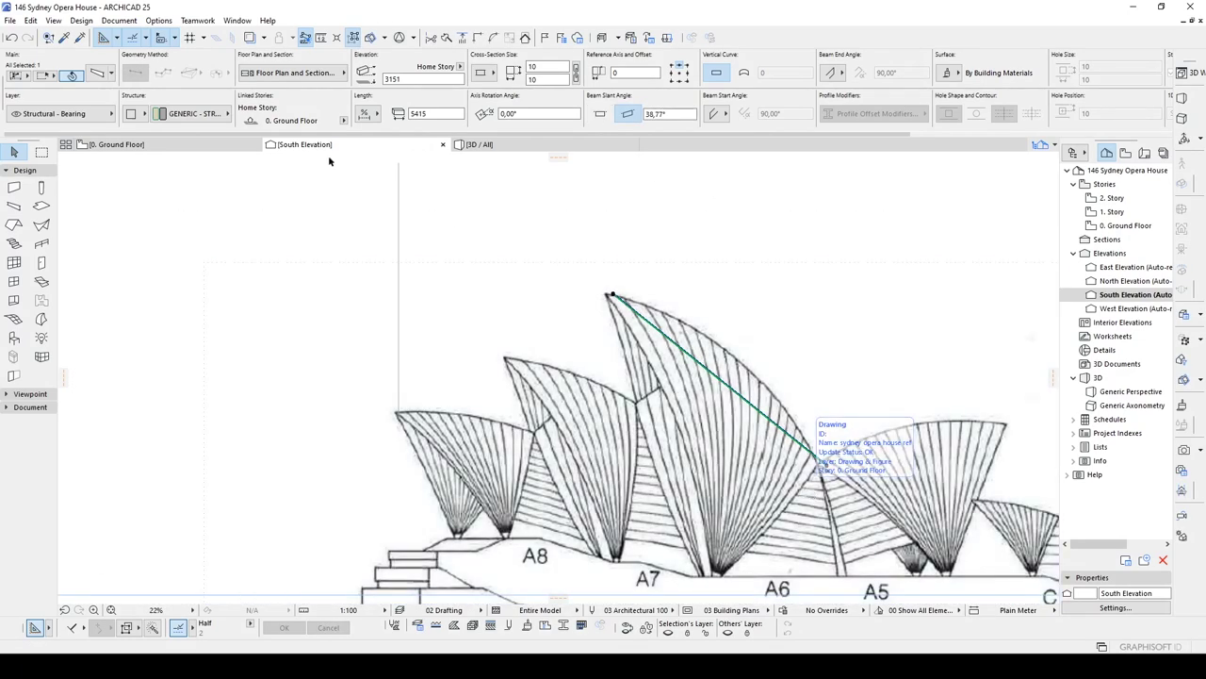
Step: Check the ground floor plan for the sloped ridge beam, and set that beam to show on All Stories from the South Elevation
left_click(184, 146)
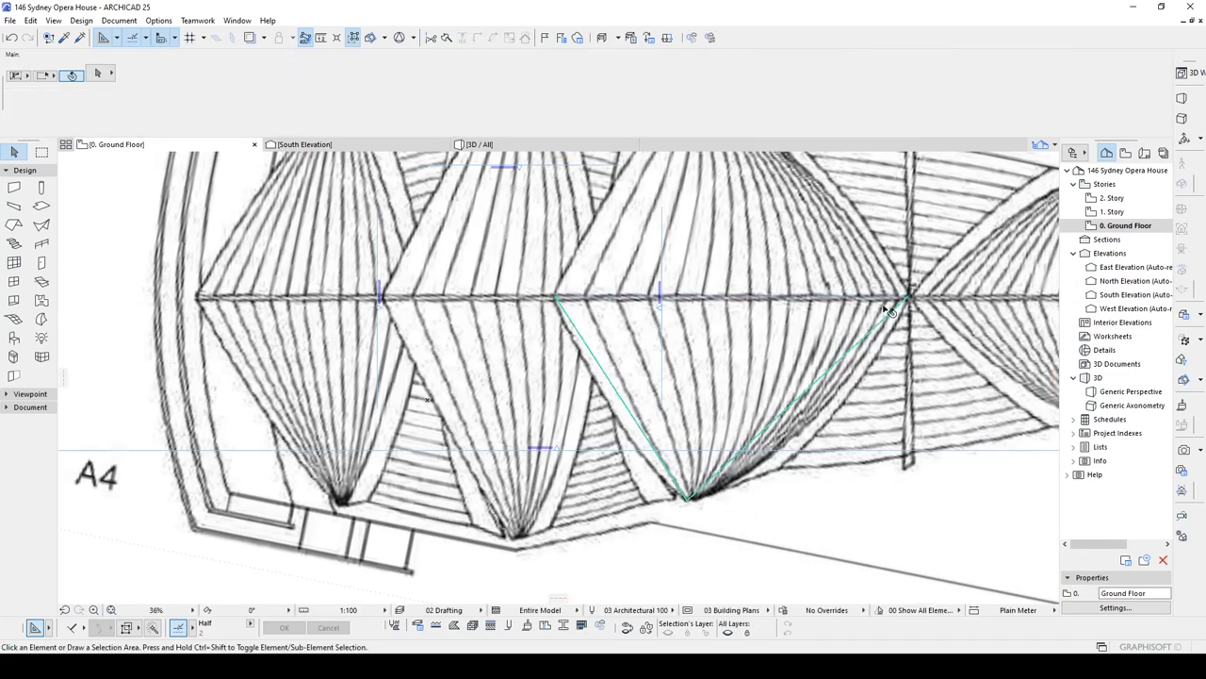
scroll(738, 297, "up", 3)
middle_click_drag(735, 295, 600, 412)
scroll(600, 412, "down", 3)
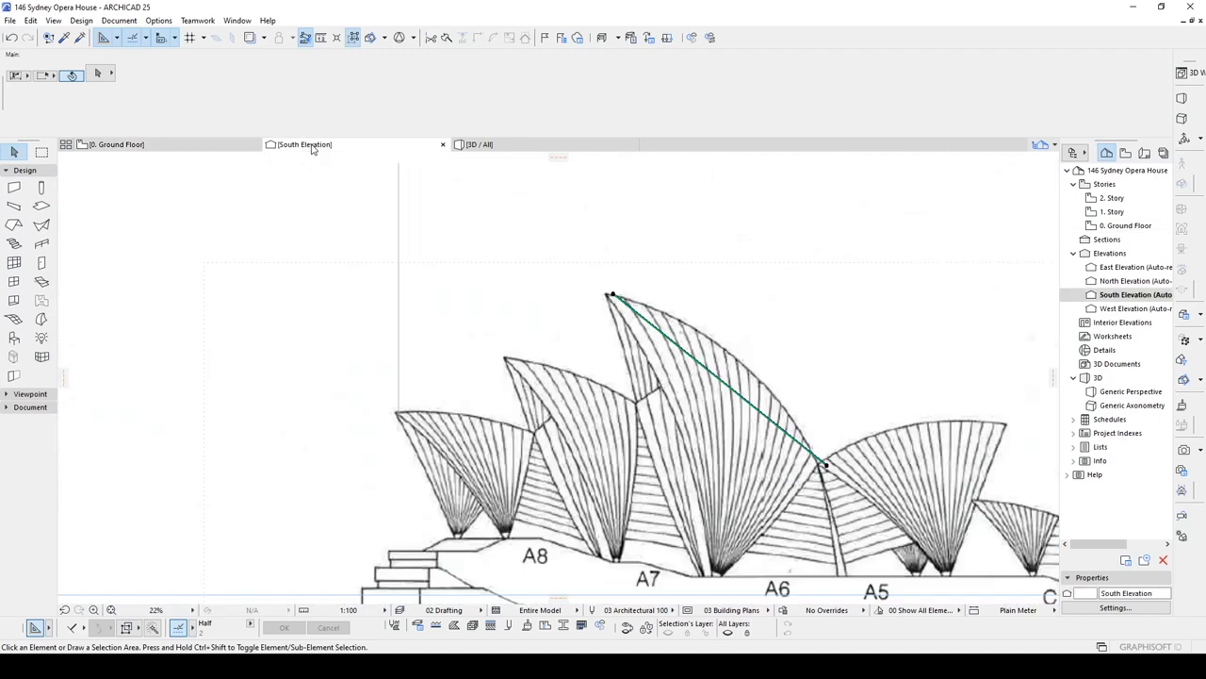
left_click(657, 314)
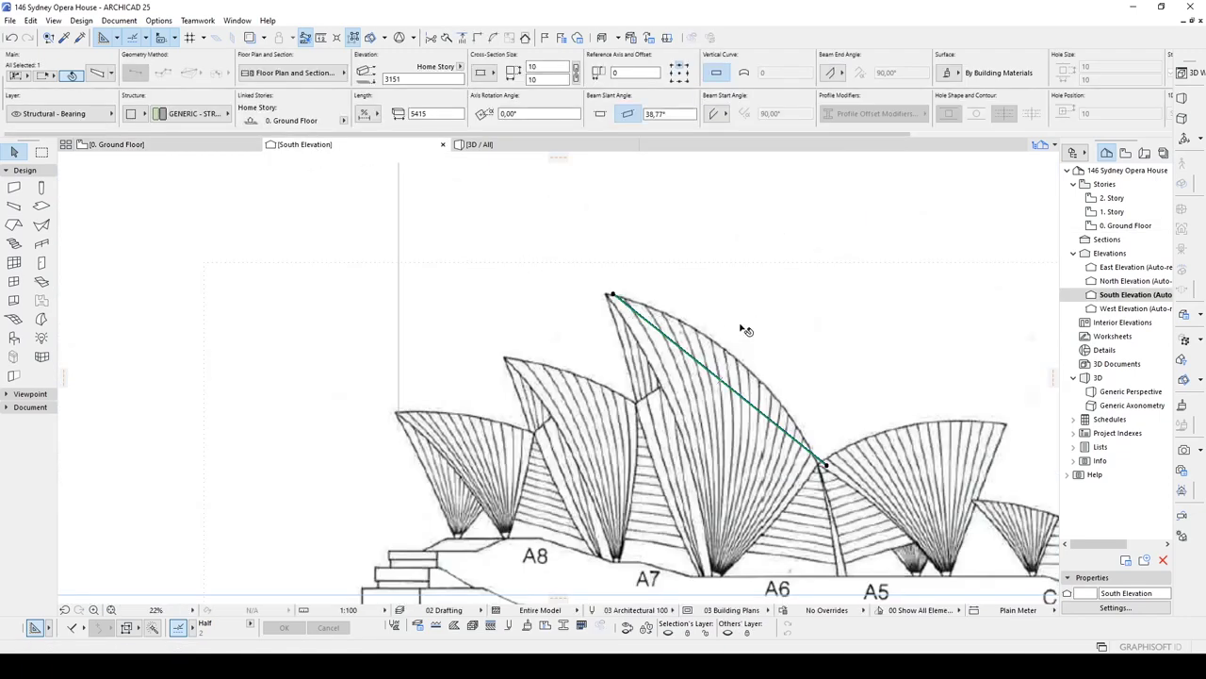
scroll(744, 329, "up", 3)
key("ctrl+t")
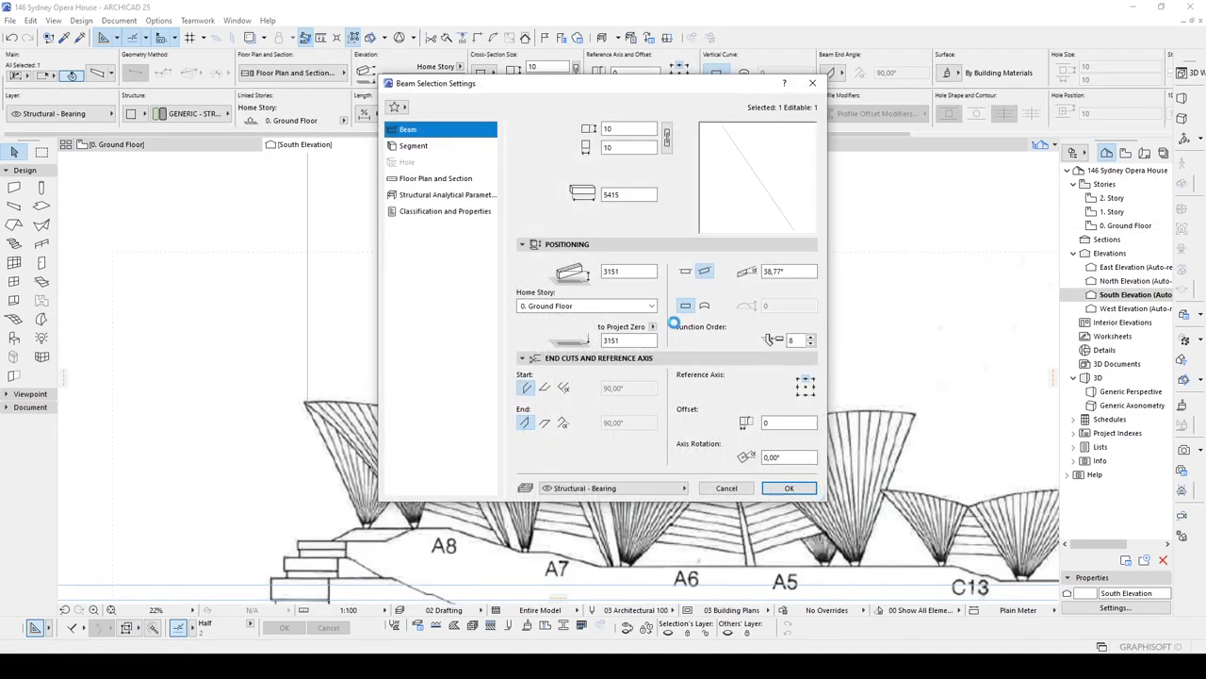
left_click(402, 180)
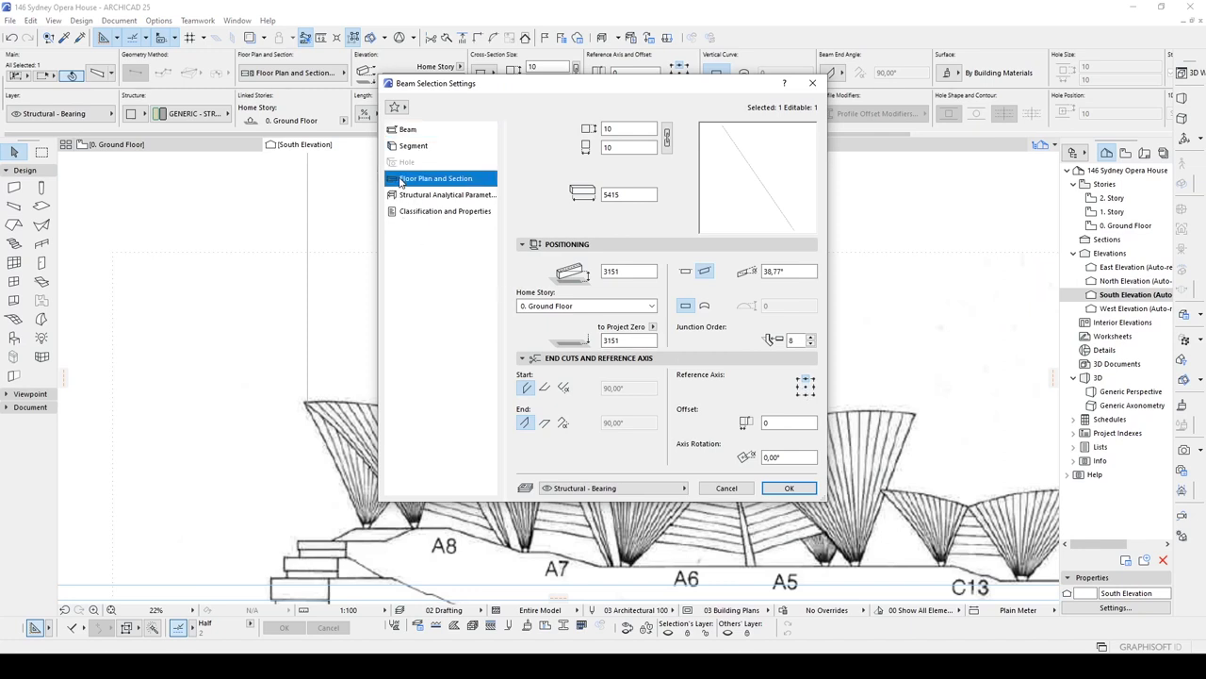
left_click(788, 337)
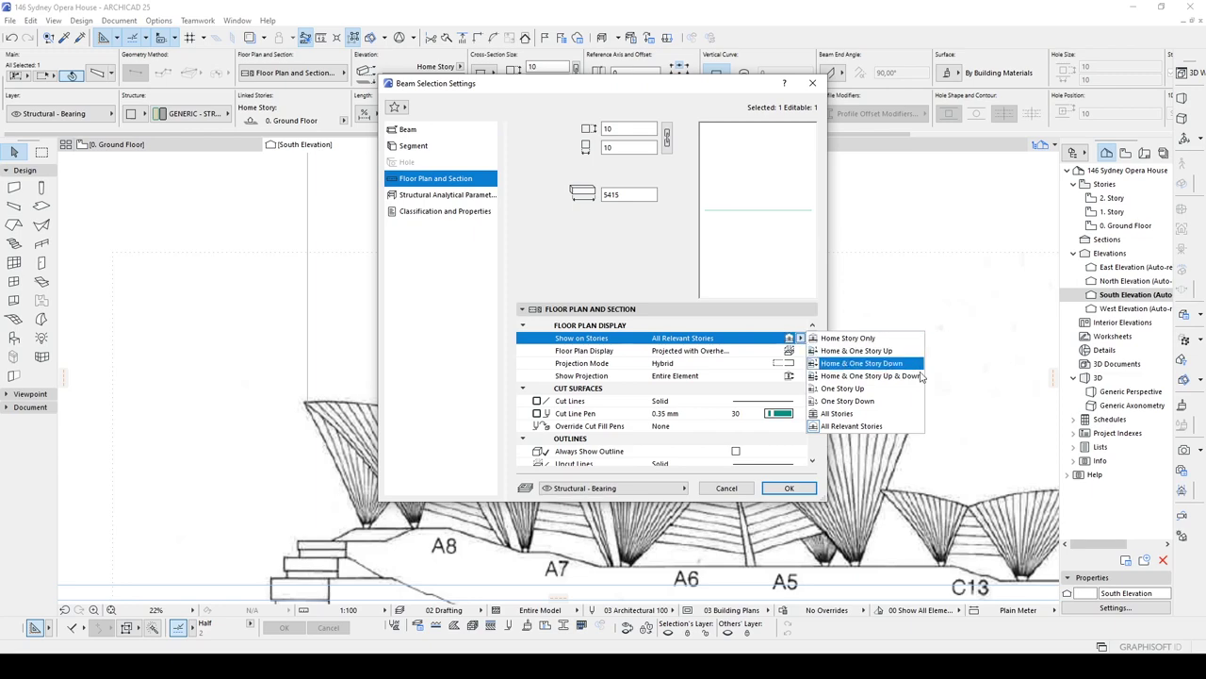
left_click(835, 414)
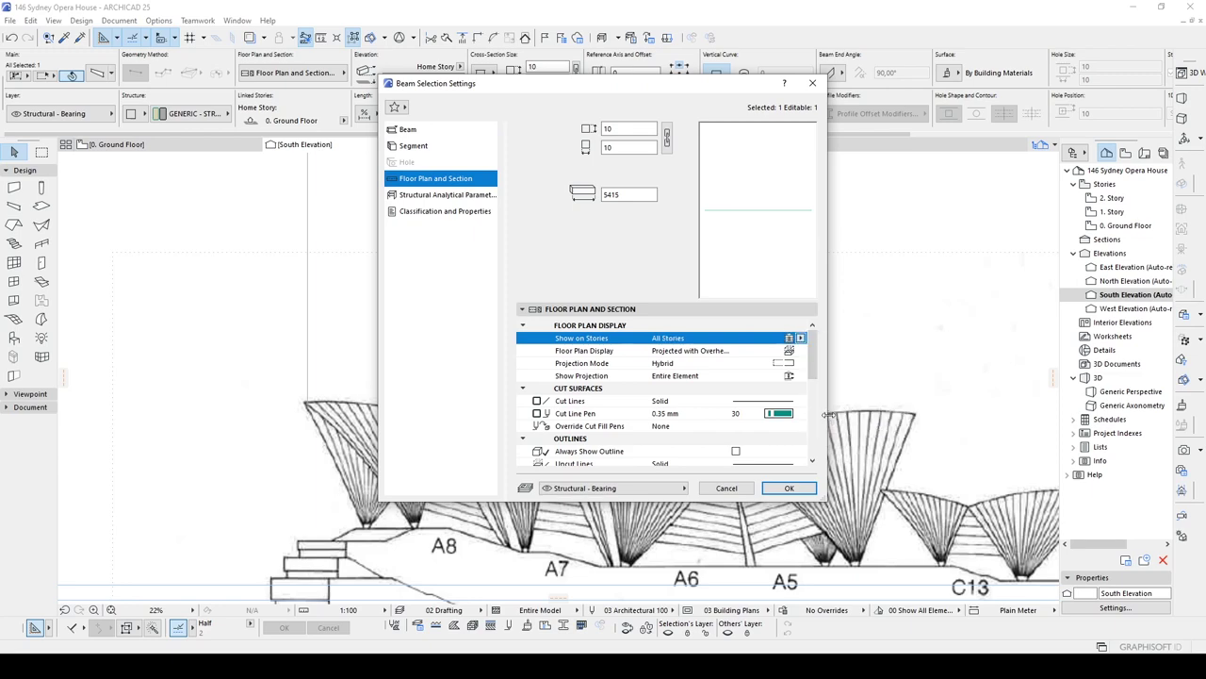
left_click(786, 488)
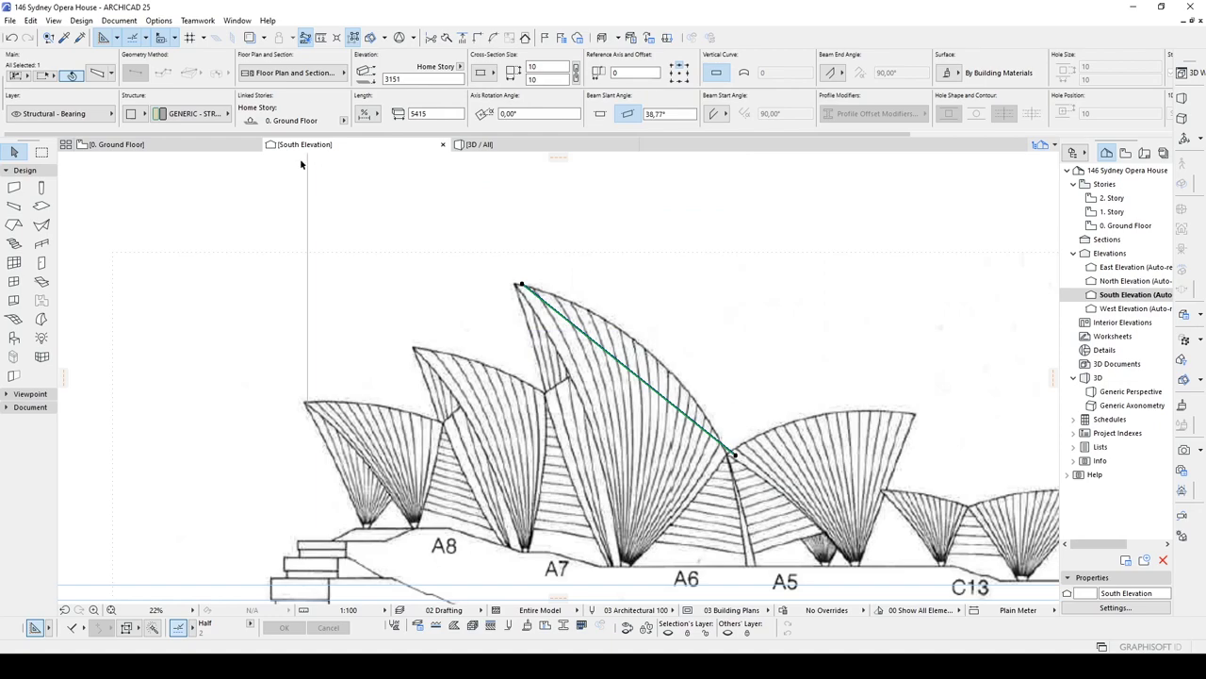
Step: Open the 0. Ground Floor plan, select the ridge beam and examine how it lines up with the two side beams
left_click(223, 146)
key("Escape")
scroll(473, 414, "up", 1)
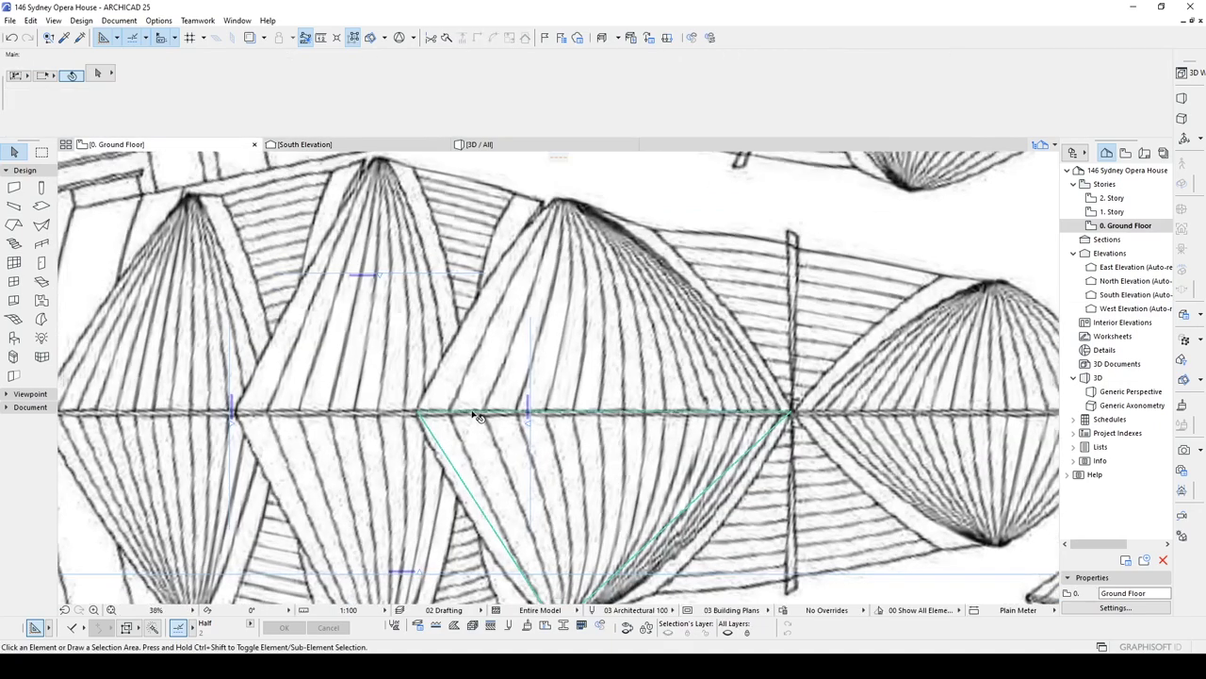
scroll(466, 413, "up", 2)
left_click(451, 413)
scroll(431, 412, "up", 3)
scroll(386, 410, "down", 4)
middle_click_drag(374, 408, 410, 284)
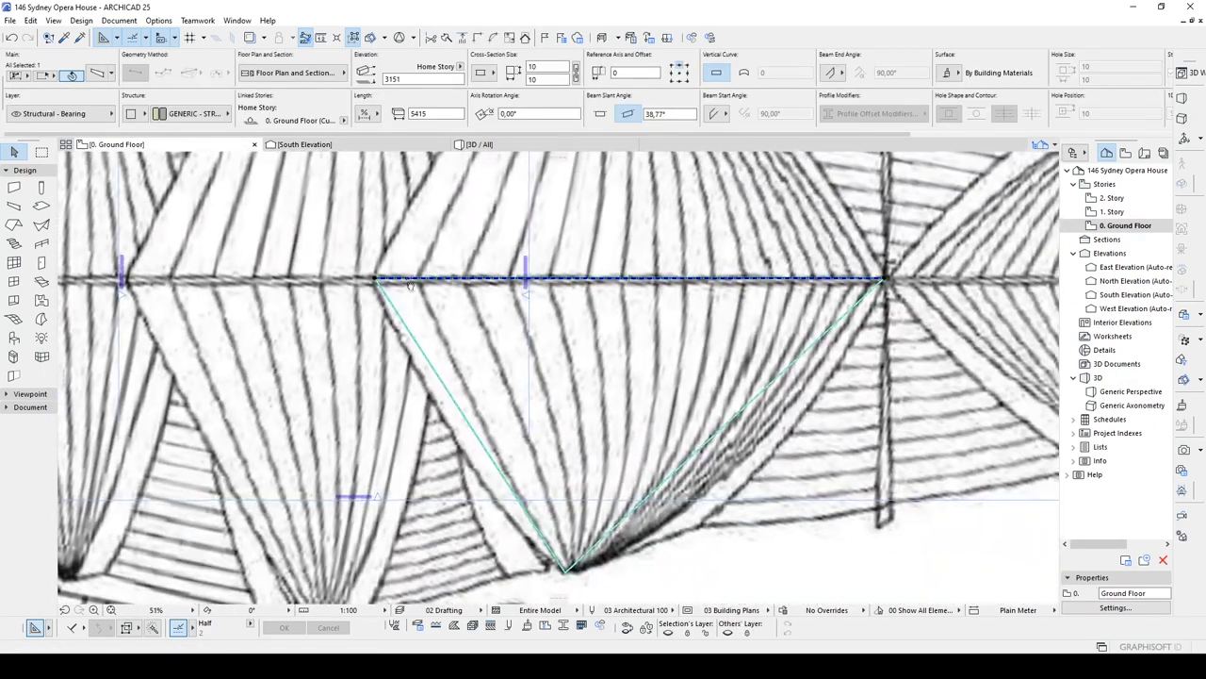
Step: Set the two side beams meeting at the shell's lower foot to show on All Stories
left_click(407, 327)
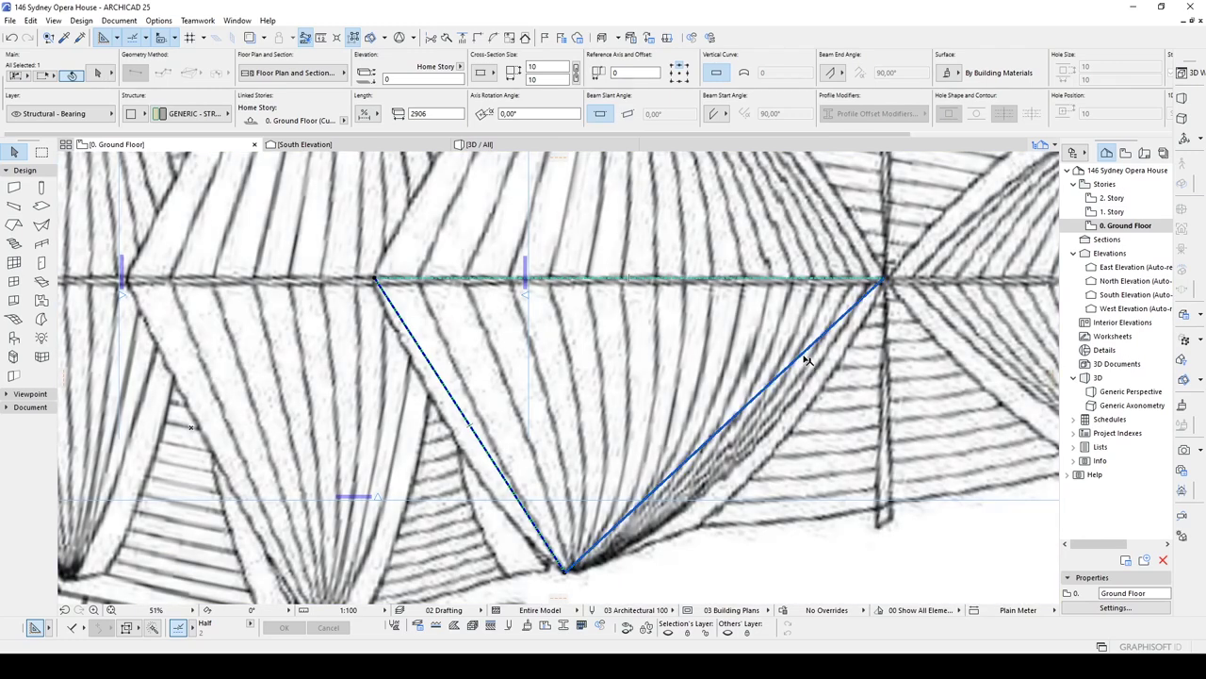
left_click(805, 359, "shift")
key("ctrl+t")
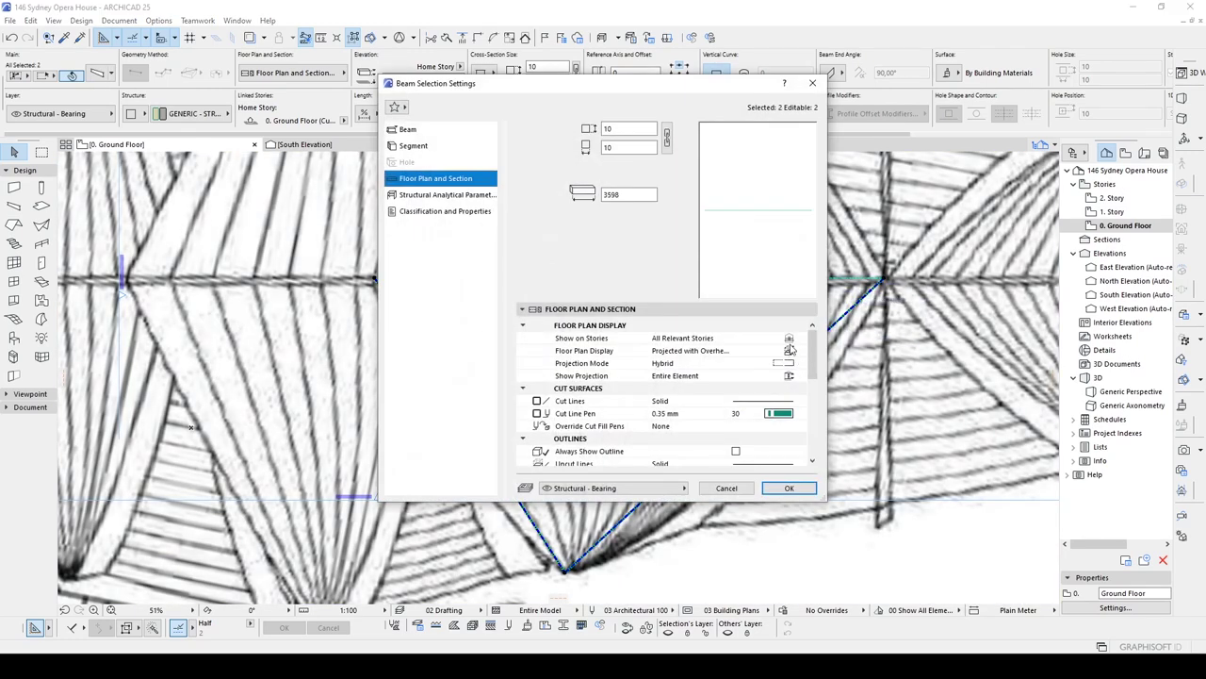
left_click(736, 343)
left_click(799, 340)
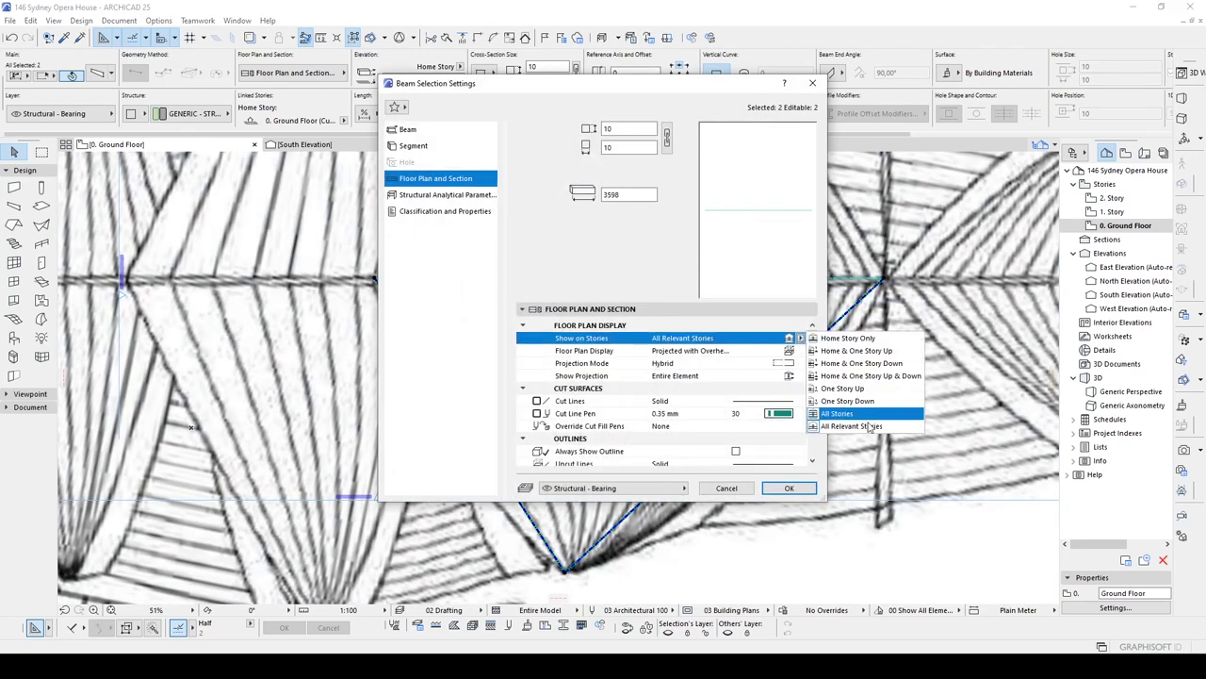
left_click(835, 416)
left_click(791, 487)
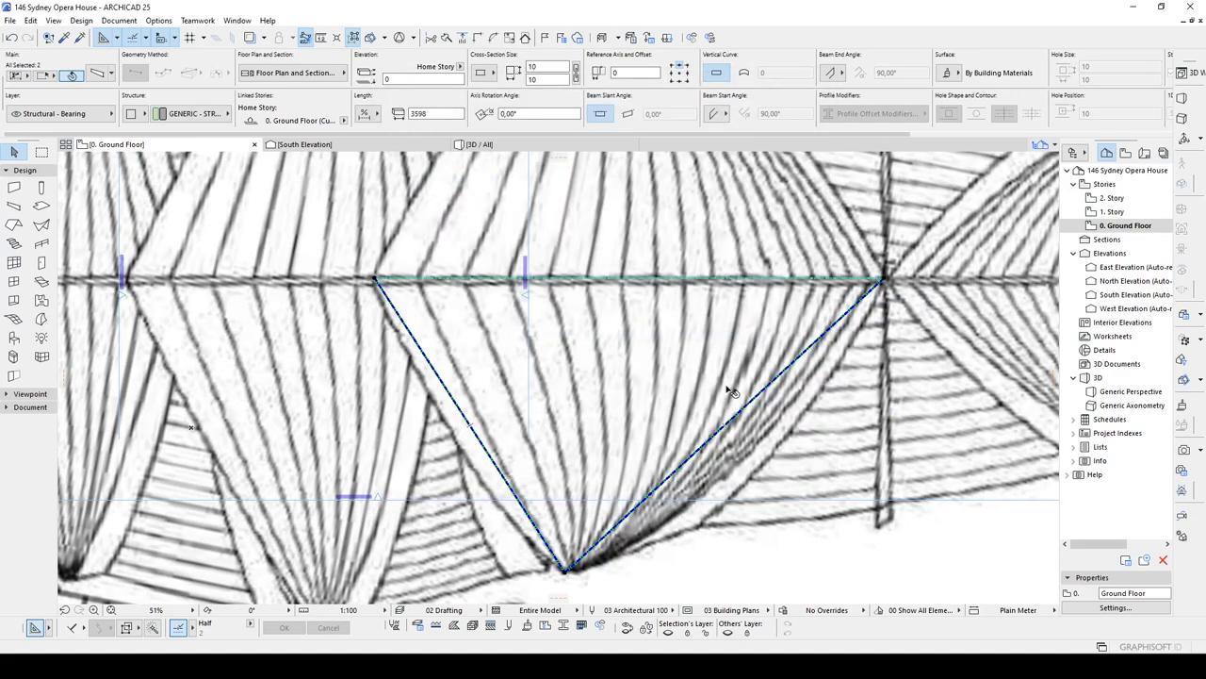
Step: Move the South Elevation reference drawing so the main shell's peak meets the ridge beam's upper end
left_click(351, 145)
scroll(429, 223, "up", 6)
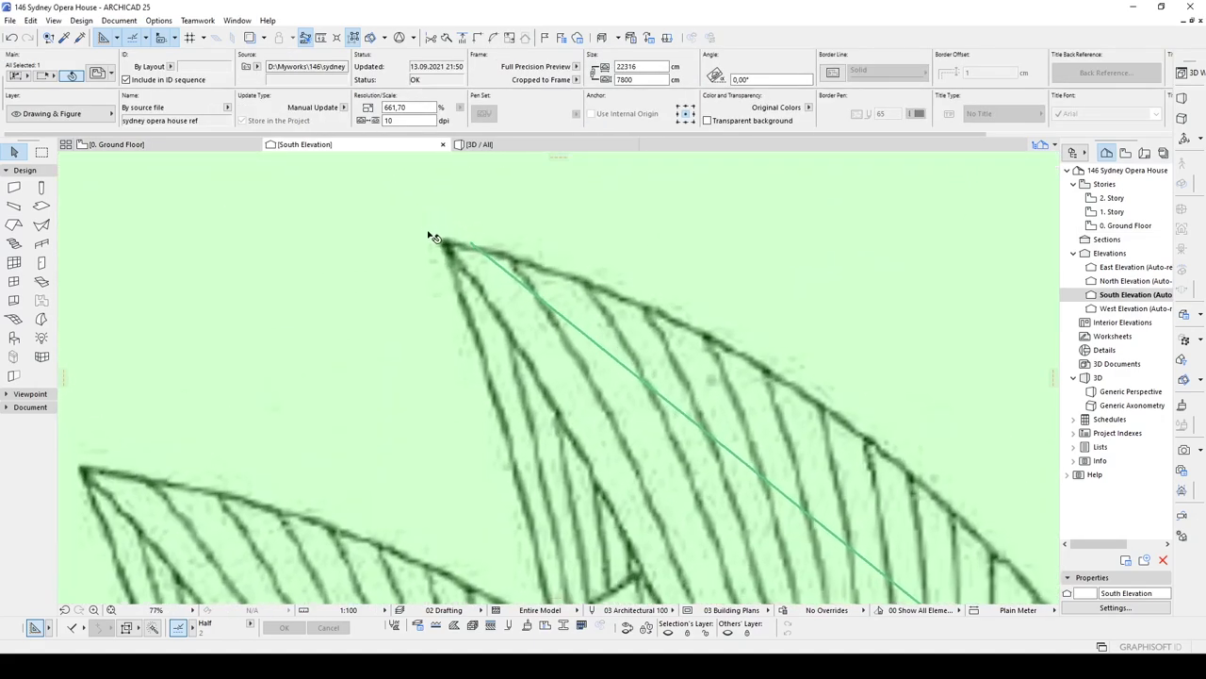
left_click(448, 246)
scroll(463, 244, "up", 3)
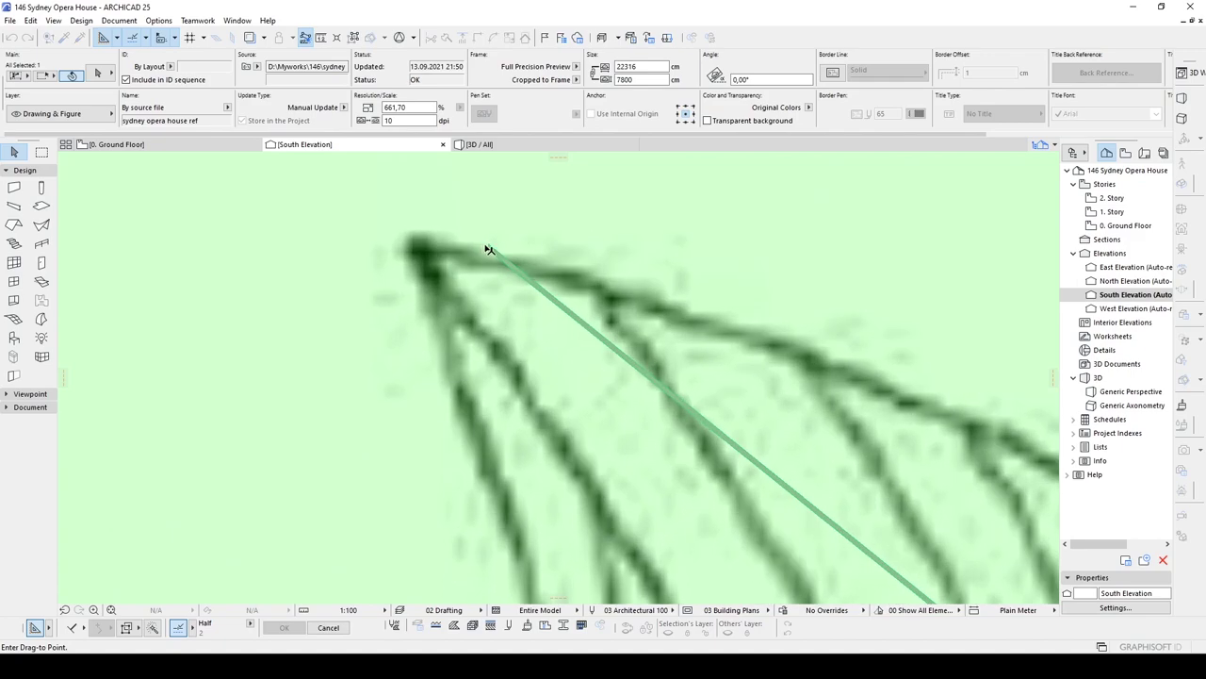
scroll(488, 247, "down", 10)
left_click(488, 247)
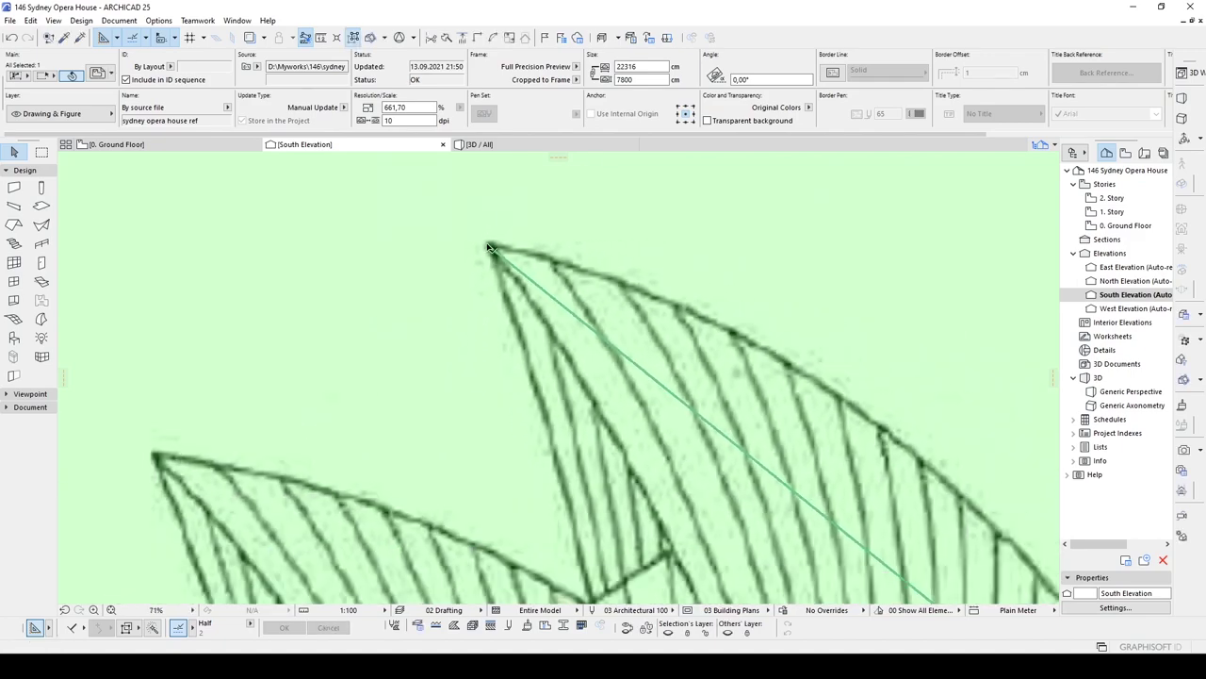
Step: Deselect the reference drawing and raise the longer side beam to the shells' base line, at elevation 934
scroll(487, 247, "up", 3)
middle_click_drag(719, 345, 512, 254)
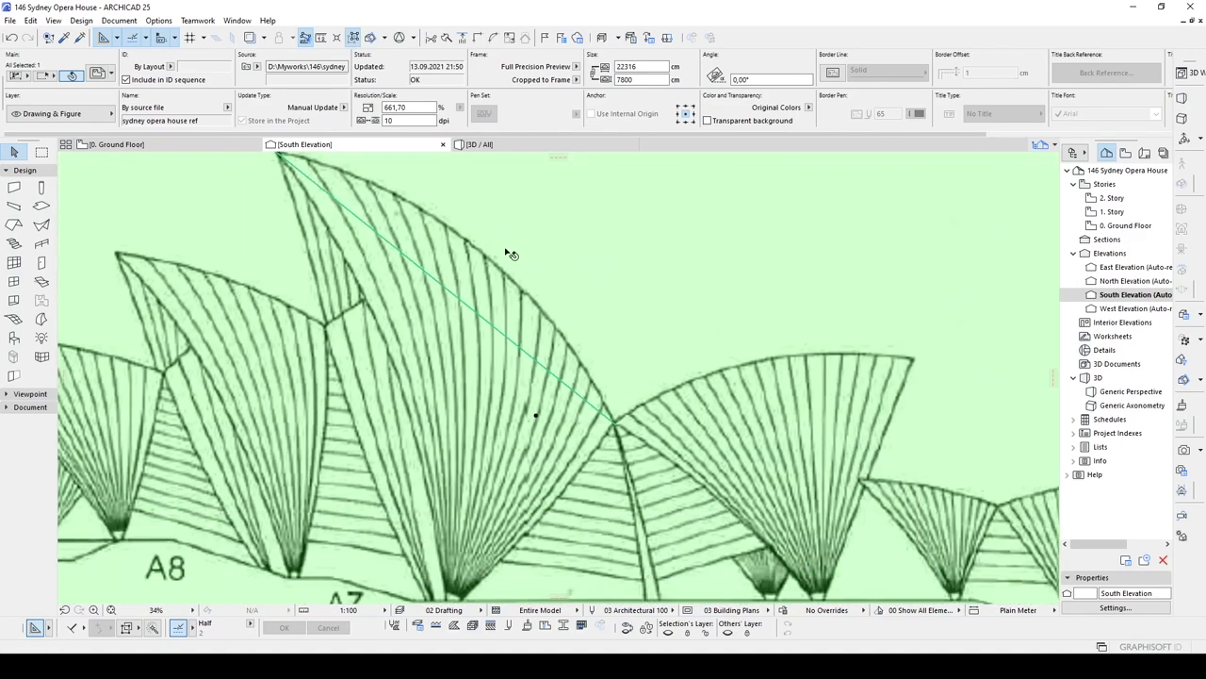
scroll(512, 252, "down", 2)
key("Escape")
scroll(564, 300, "down", 3)
middle_click_drag(553, 428, 558, 353)
scroll(506, 418, "up", 4)
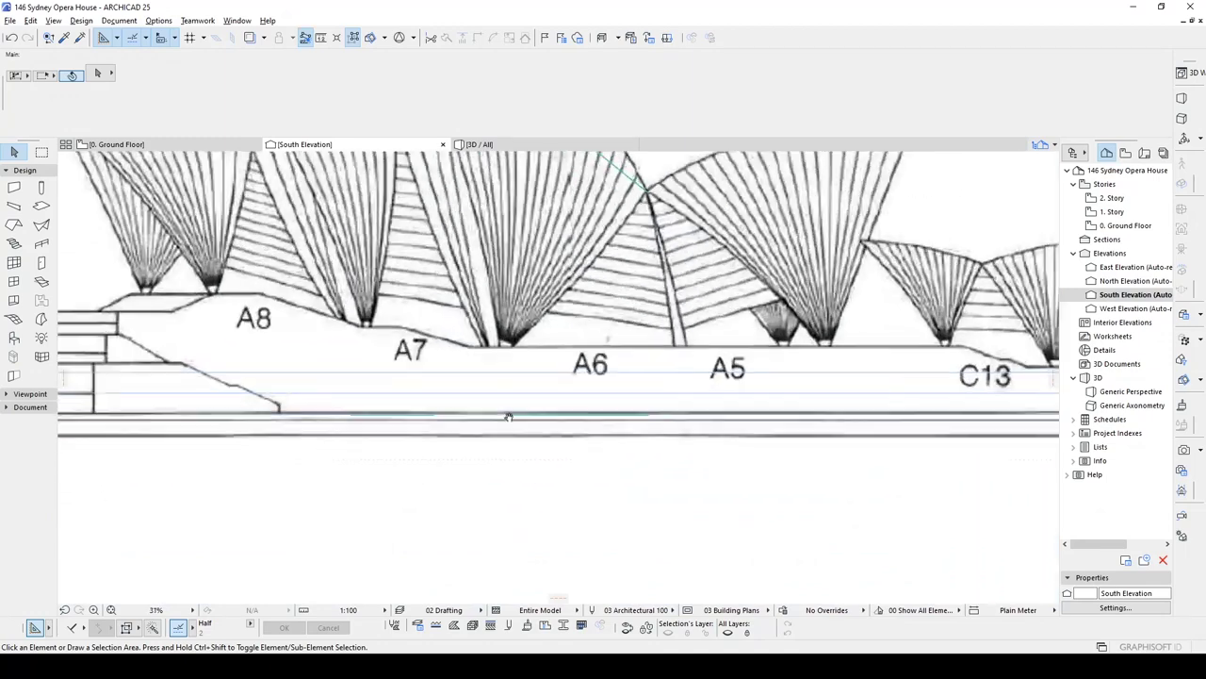
left_click(506, 419)
middle_click_drag(552, 449, 532, 488)
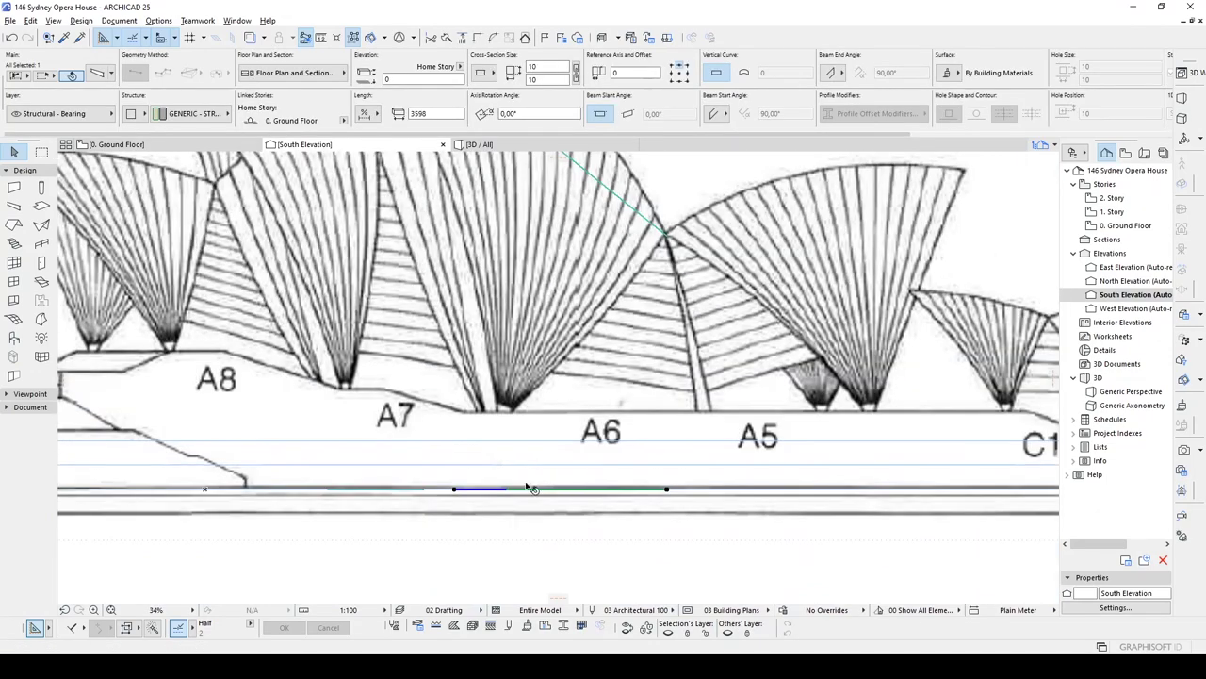
left_click(528, 491)
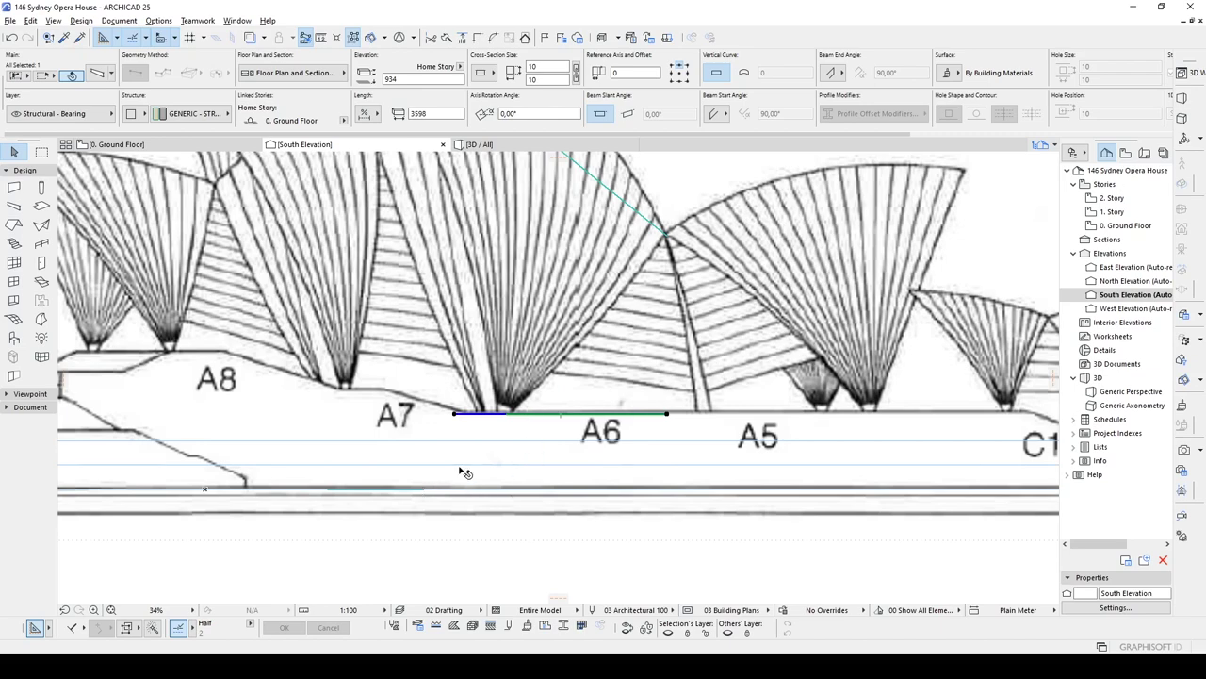
Step: Move the raised side beam horizontally so its left end sits at the main shell's foot near A6
scroll(465, 419, "up", 3)
left_click(443, 414)
scroll(549, 412, "up", 3)
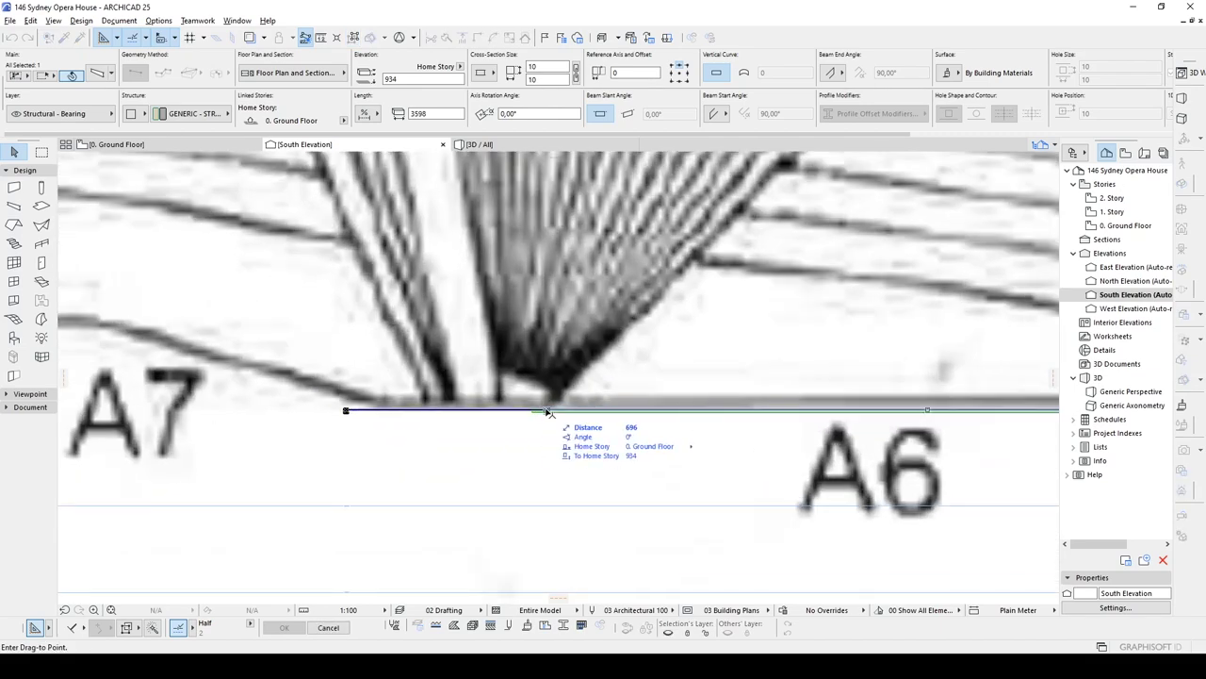
scroll(551, 412, "down", 3)
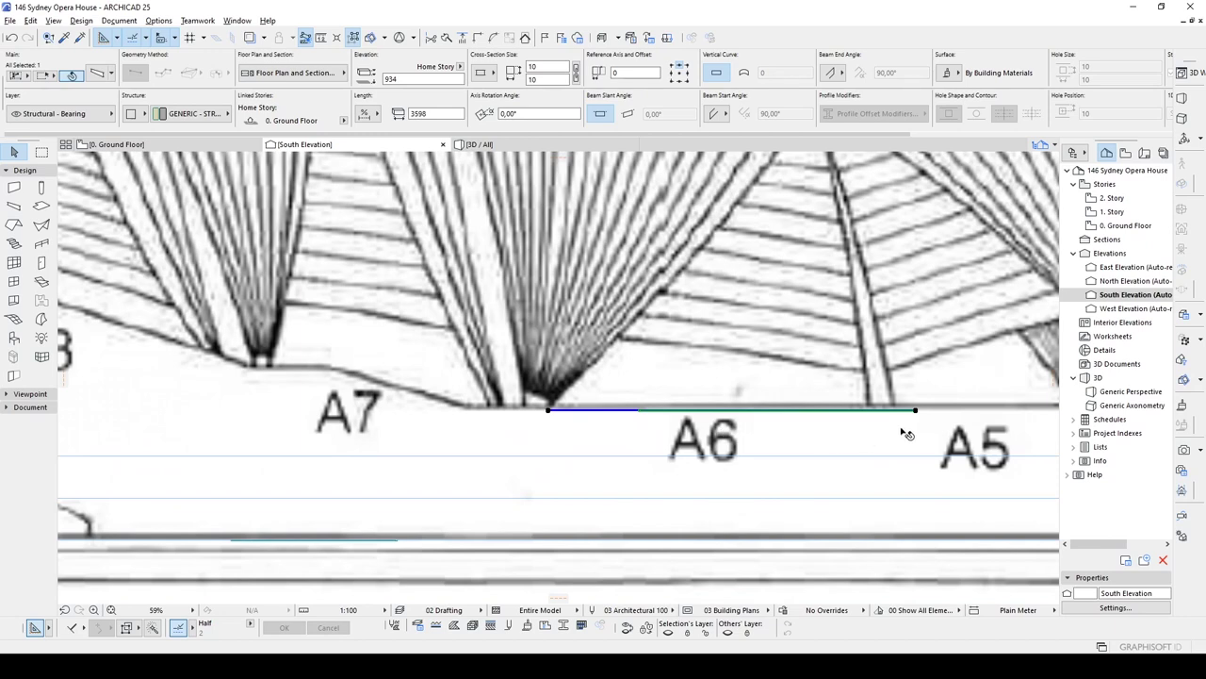
Step: Tilt the side beam up to a 40.41° slant and shorten it to 3439, ending at the ridge beam's lower end
left_click(916, 412)
middle_click_drag(846, 311, 672, 561)
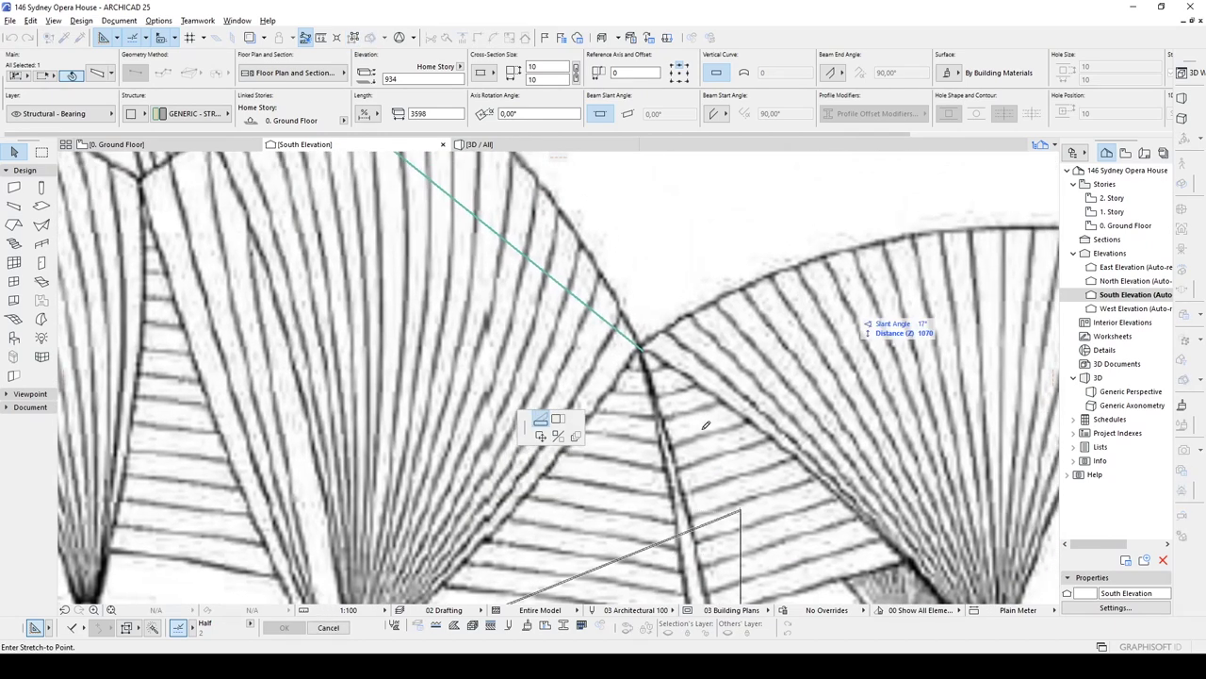
left_click(654, 227)
scroll(689, 250, "down", 3)
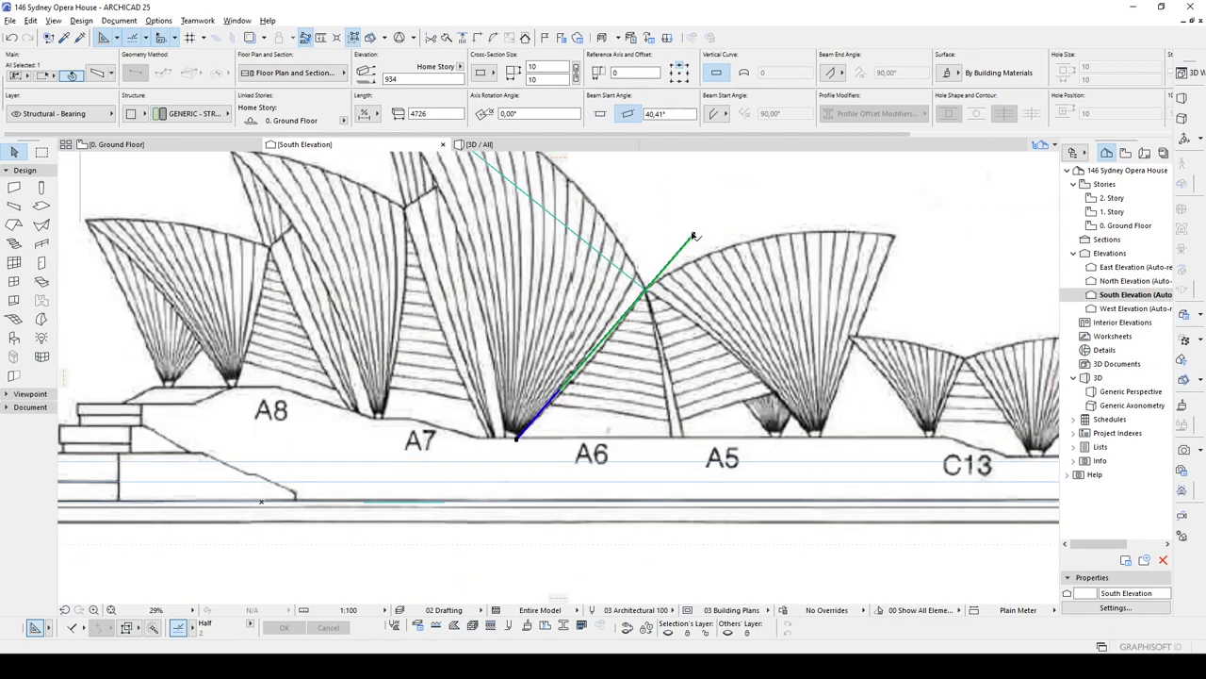
left_click(694, 235)
scroll(632, 305, "up", 3)
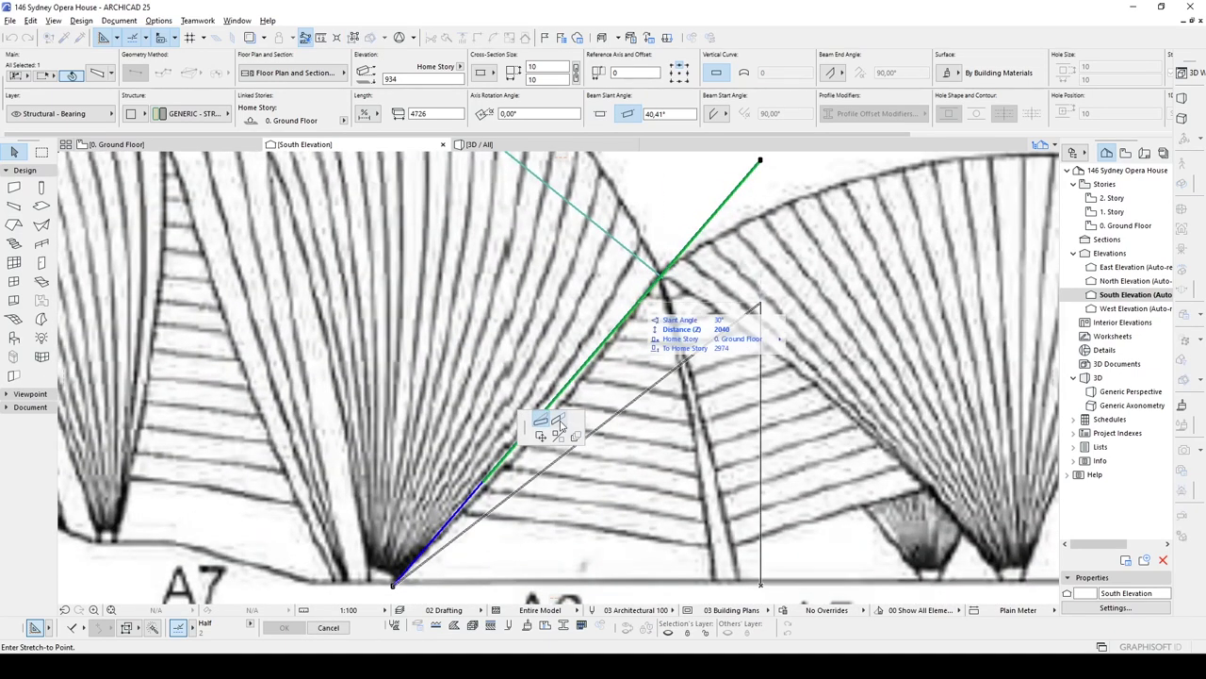
scroll(660, 282, "up", 3)
left_click(658, 278)
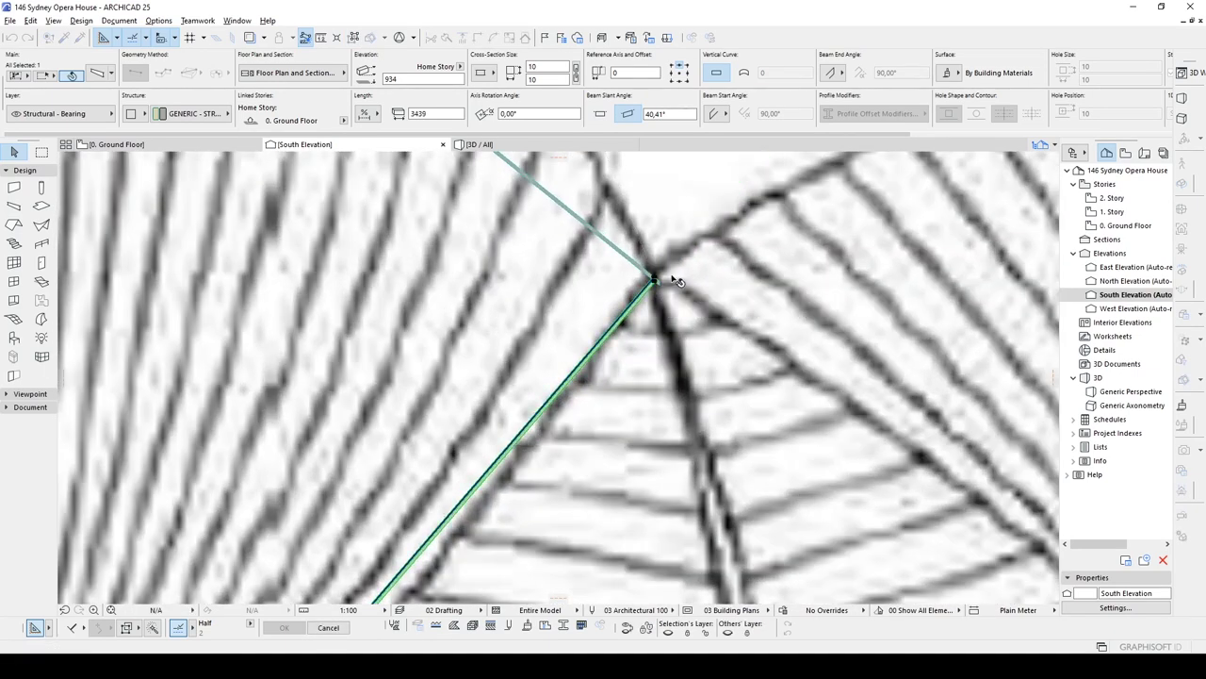
Step: Move the other side beam up to the main shell's foot on the base line, at elevation 965
scroll(679, 282, "down", 5)
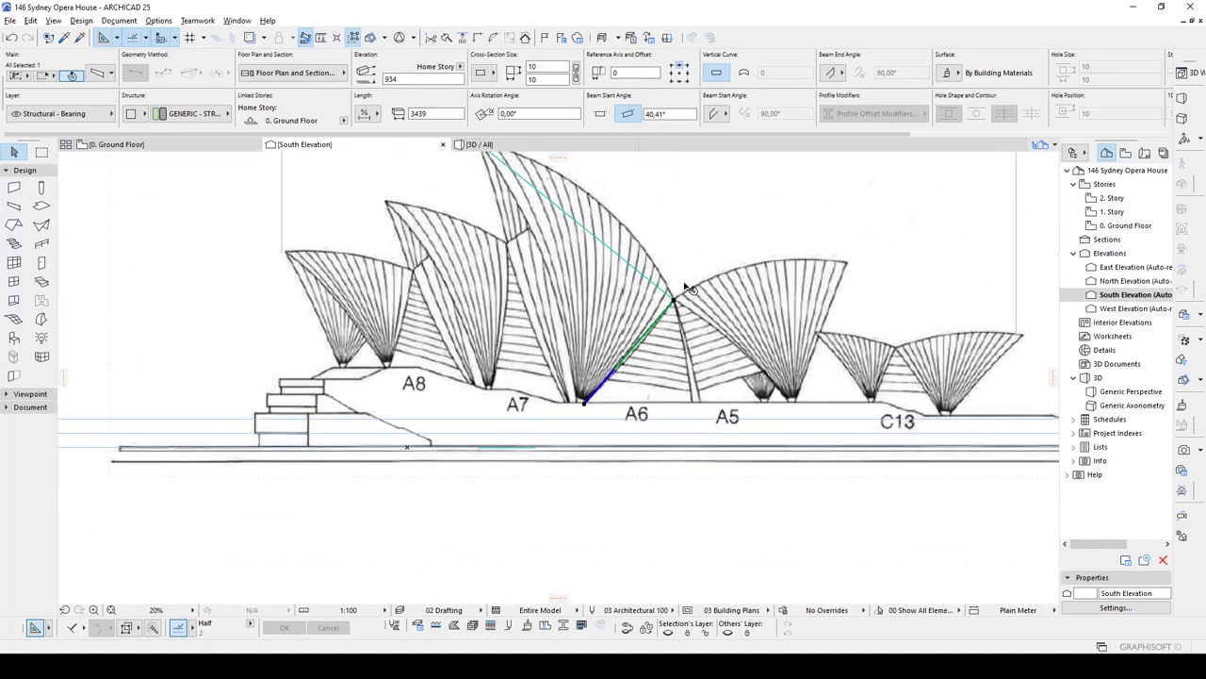
scroll(686, 288, "up", 3)
scroll(372, 528, "up", 1)
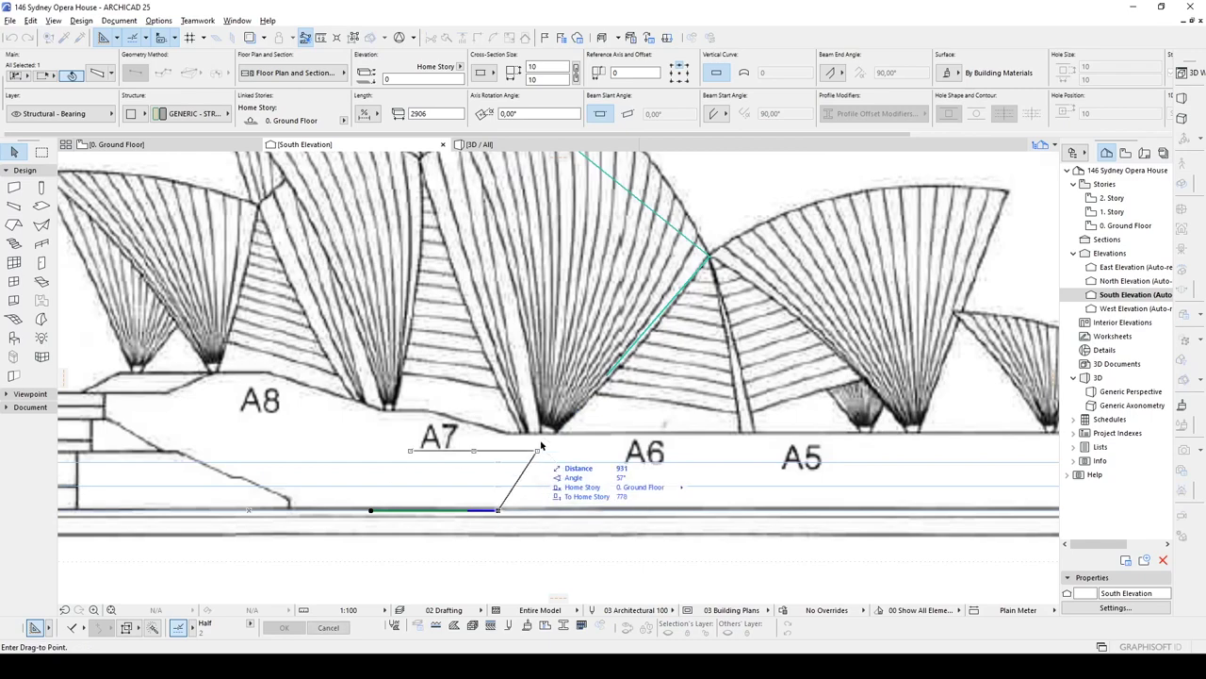
scroll(540, 445, "up", 4)
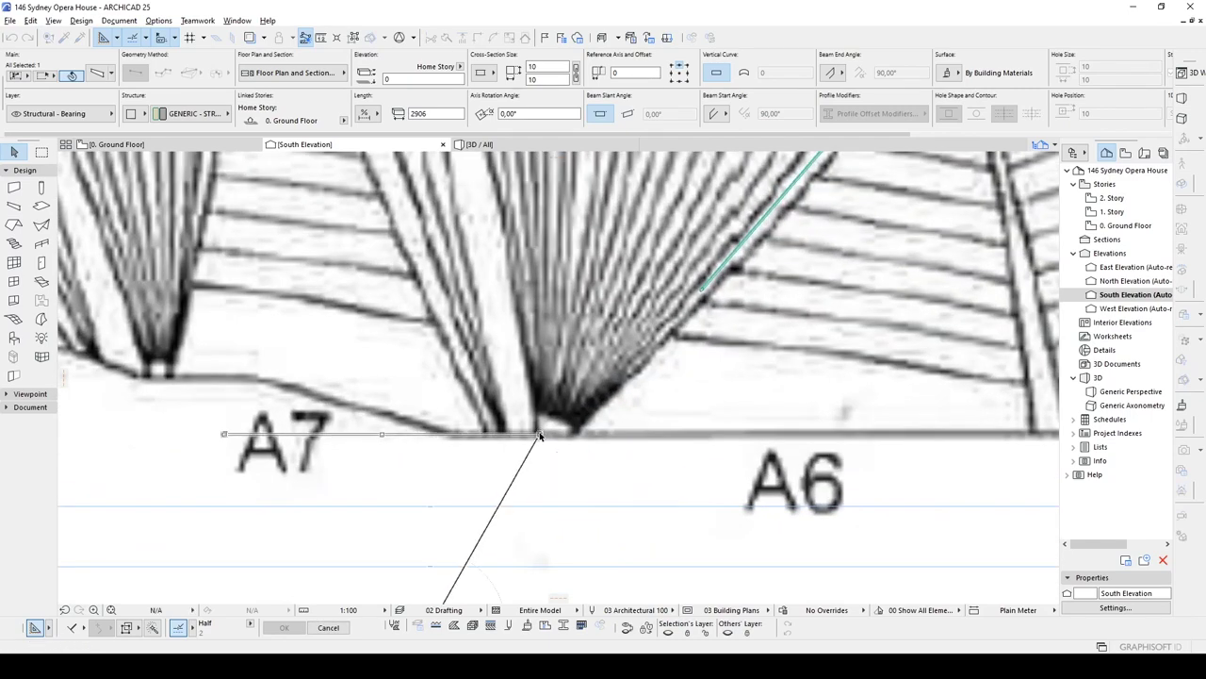
scroll(373, 462, "down", 4)
Step: Tilt the free end of the second side beam upward to a 55.23° slant, aiming at the main shell's peak
scroll(393, 461, "up", 10)
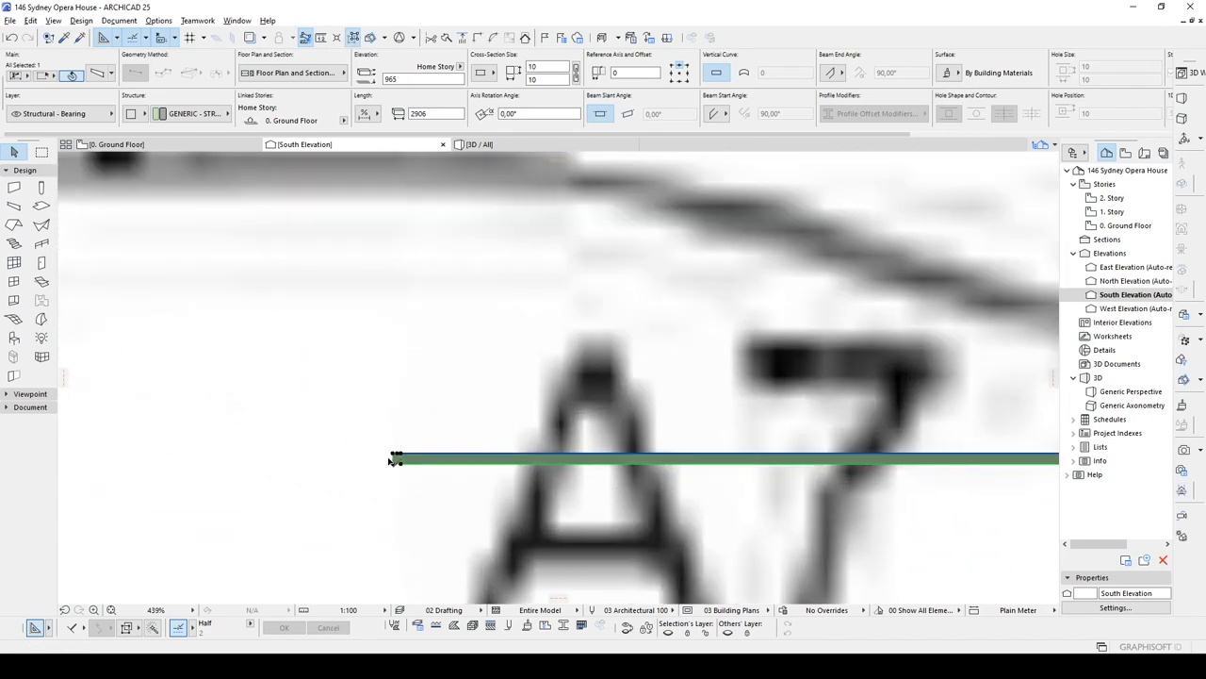
left_click(397, 458)
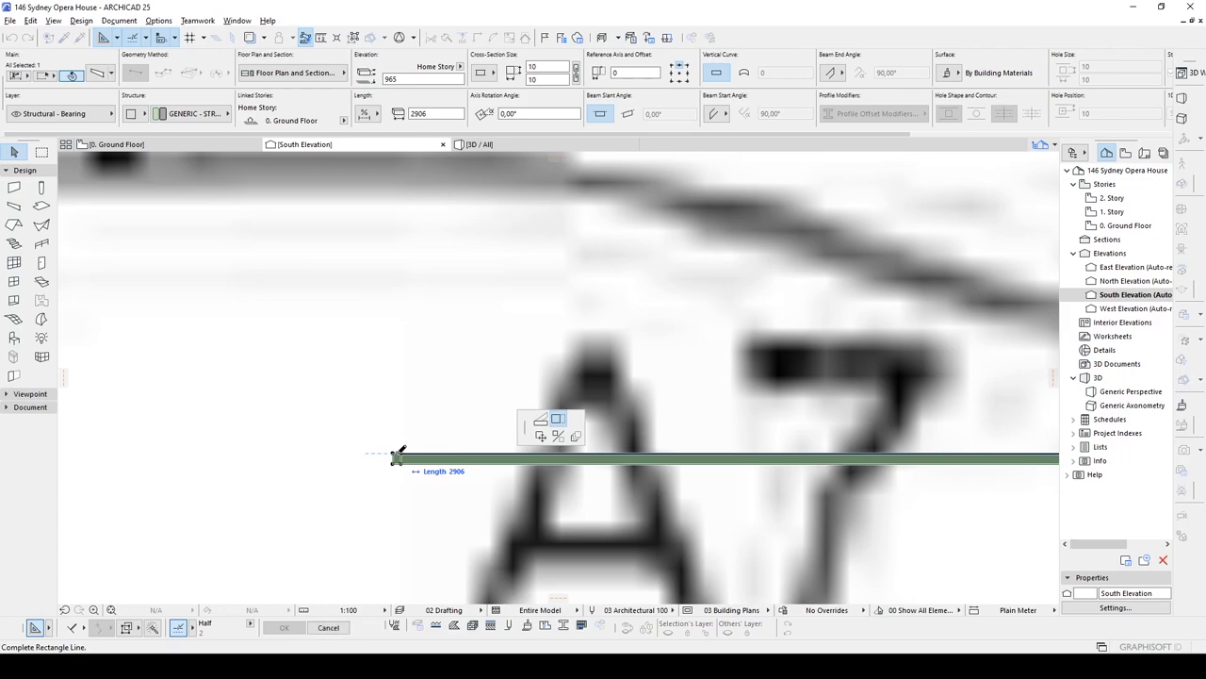
left_click(541, 424)
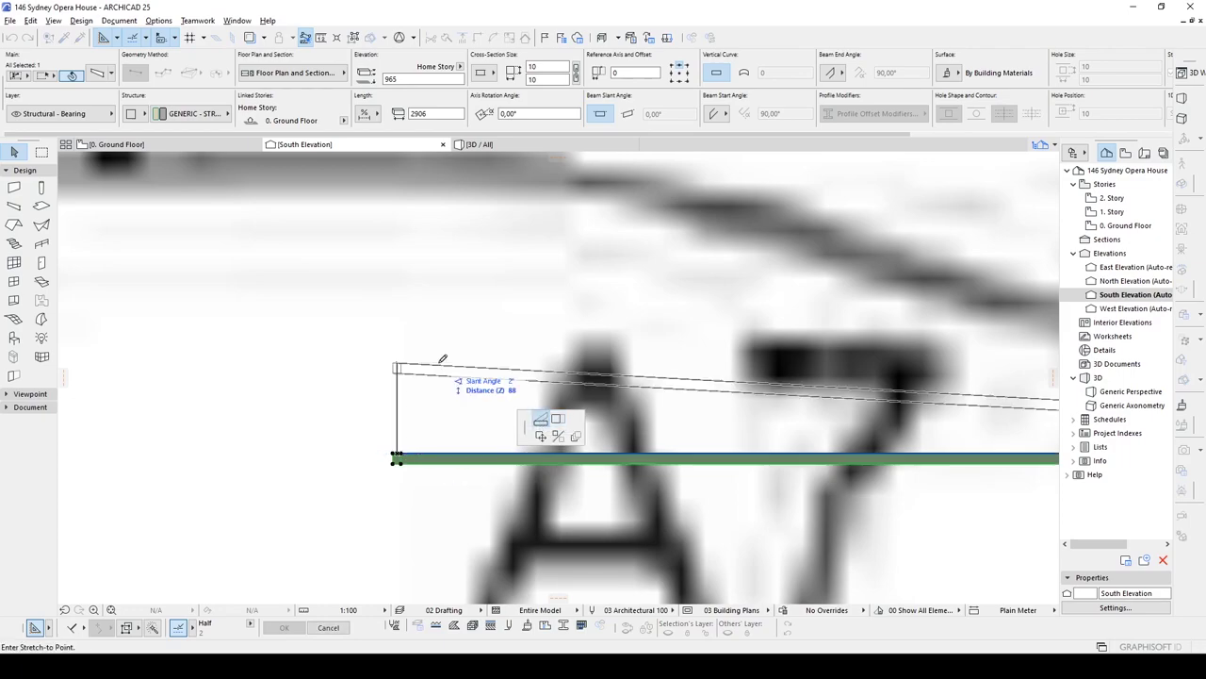
scroll(423, 316, "down", 8)
scroll(419, 309, "up", 3)
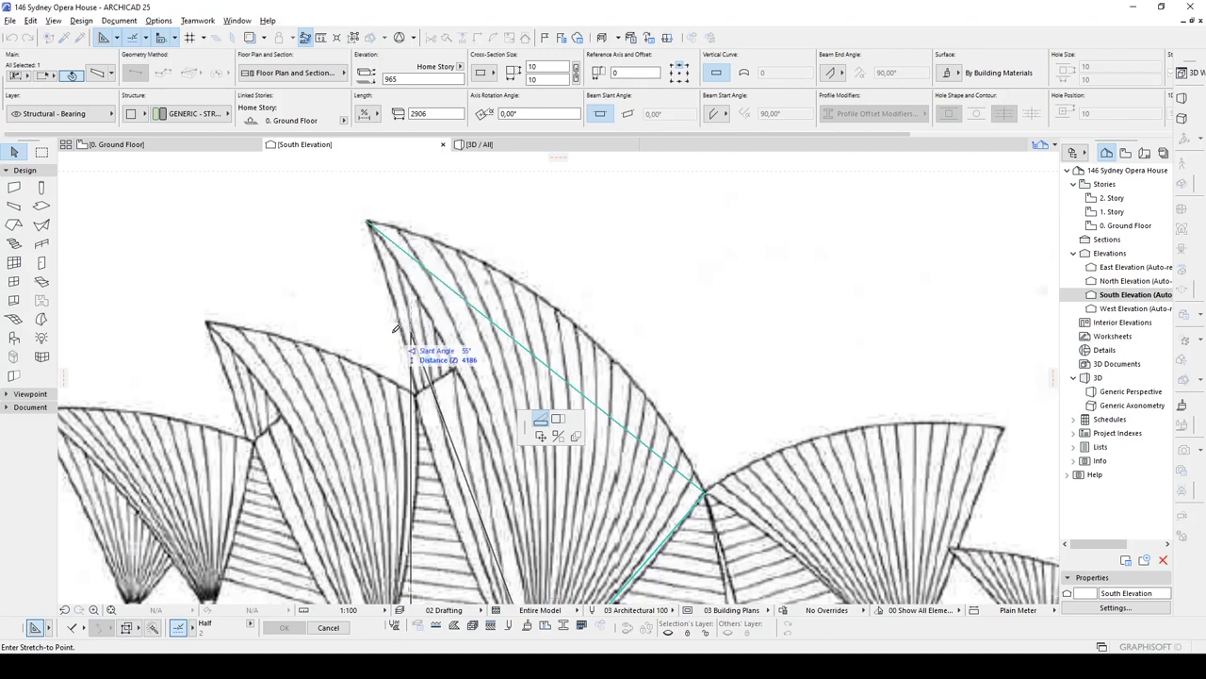
left_click(396, 336)
Step: Extend the second side beam along its slant to a length of 6792, reaching the ridge beam's upper end
scroll(423, 325, "up", 10)
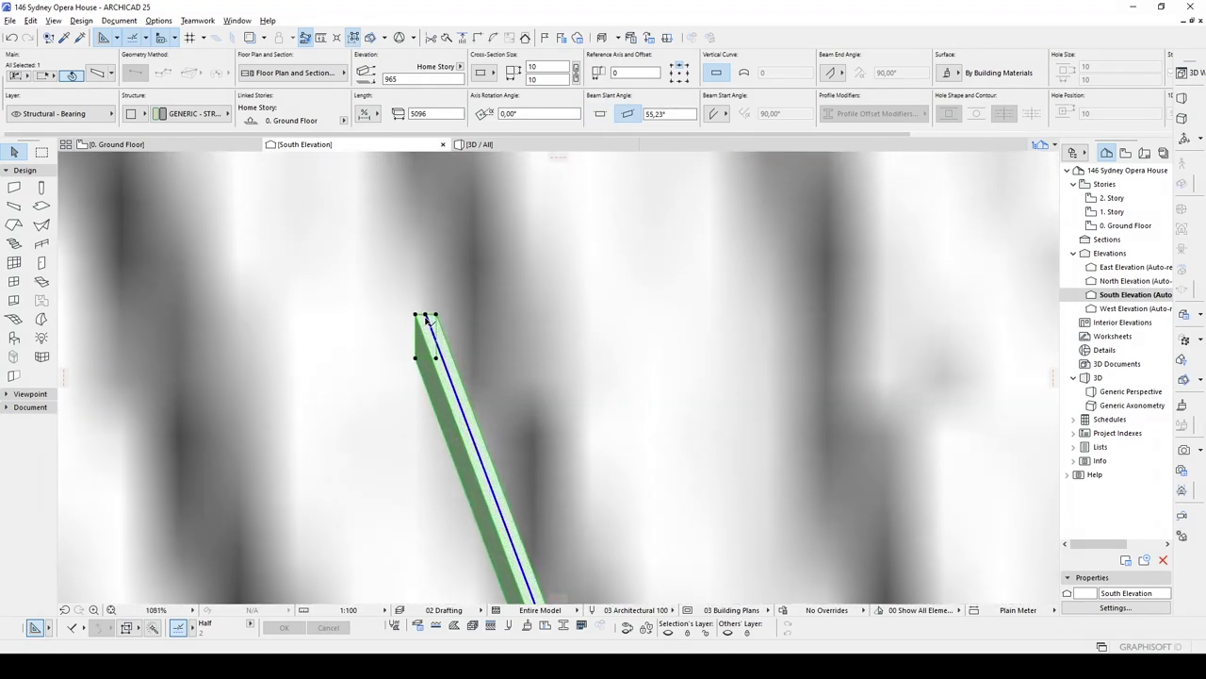
left_click(426, 317)
left_click(483, 375)
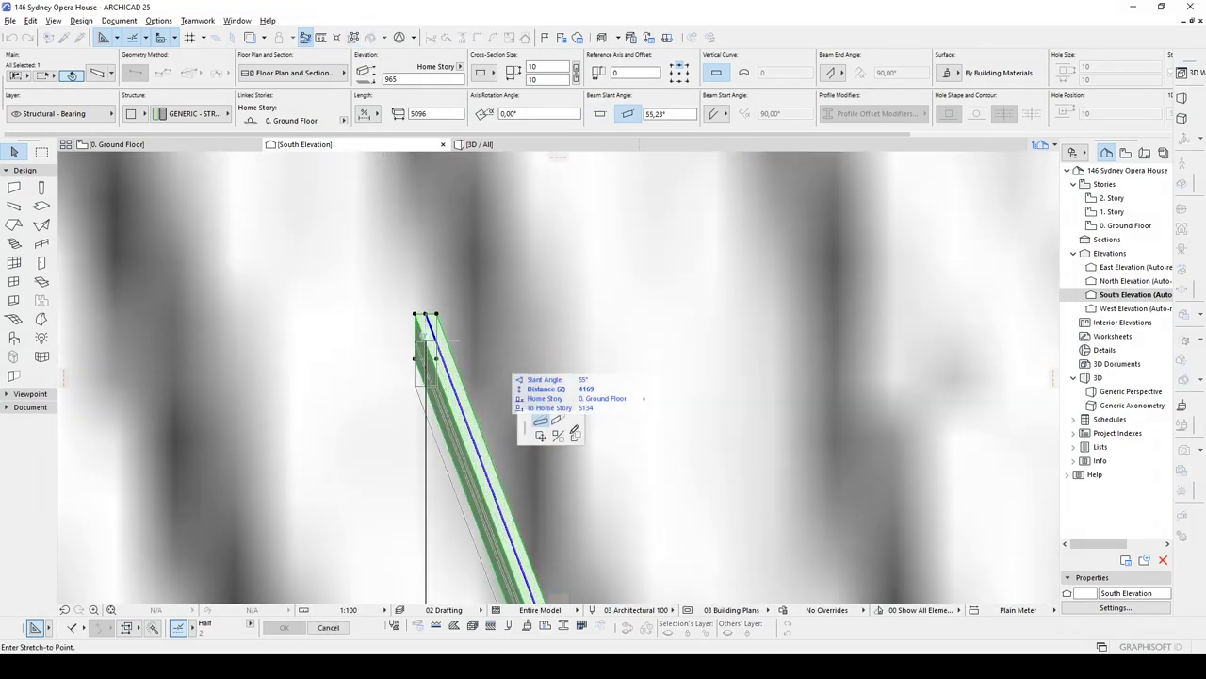
left_click(561, 421)
scroll(409, 275, "down", 5)
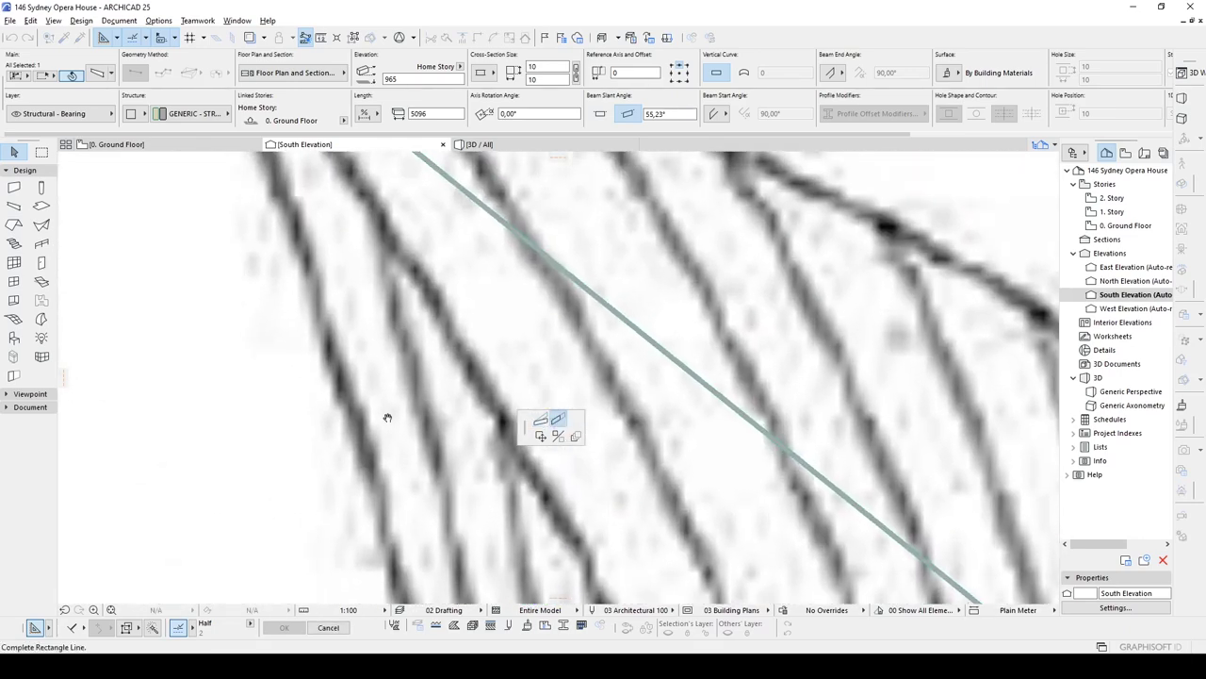
scroll(344, 253, "up", 5)
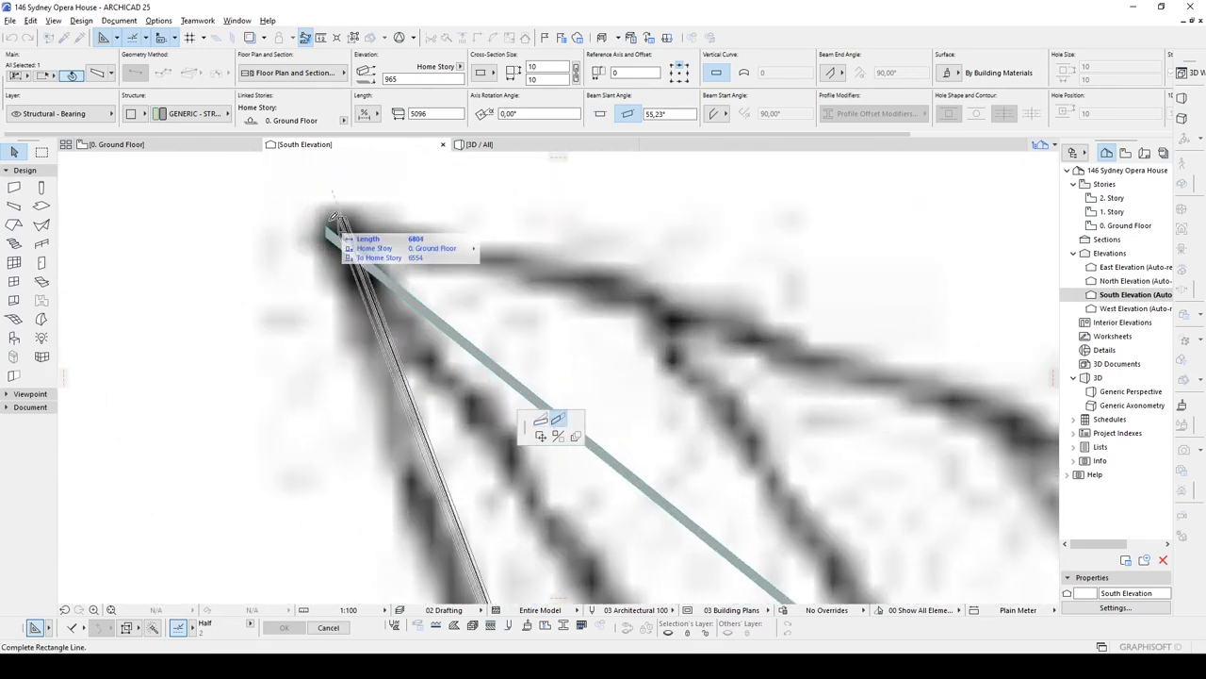
left_click(343, 226)
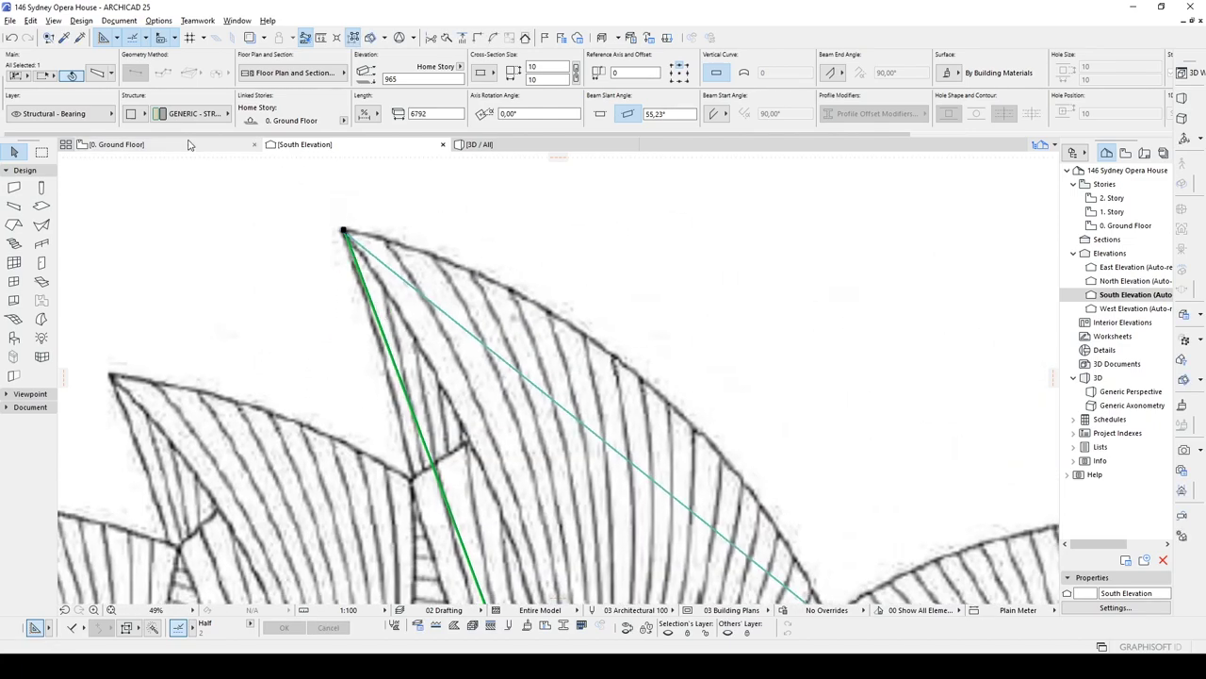
Step: Open the 0. Ground Floor plan and move its reference drawing so the main shell's foot meets the side beams' lower ends
left_click(187, 144)
scroll(481, 270, "up", 4)
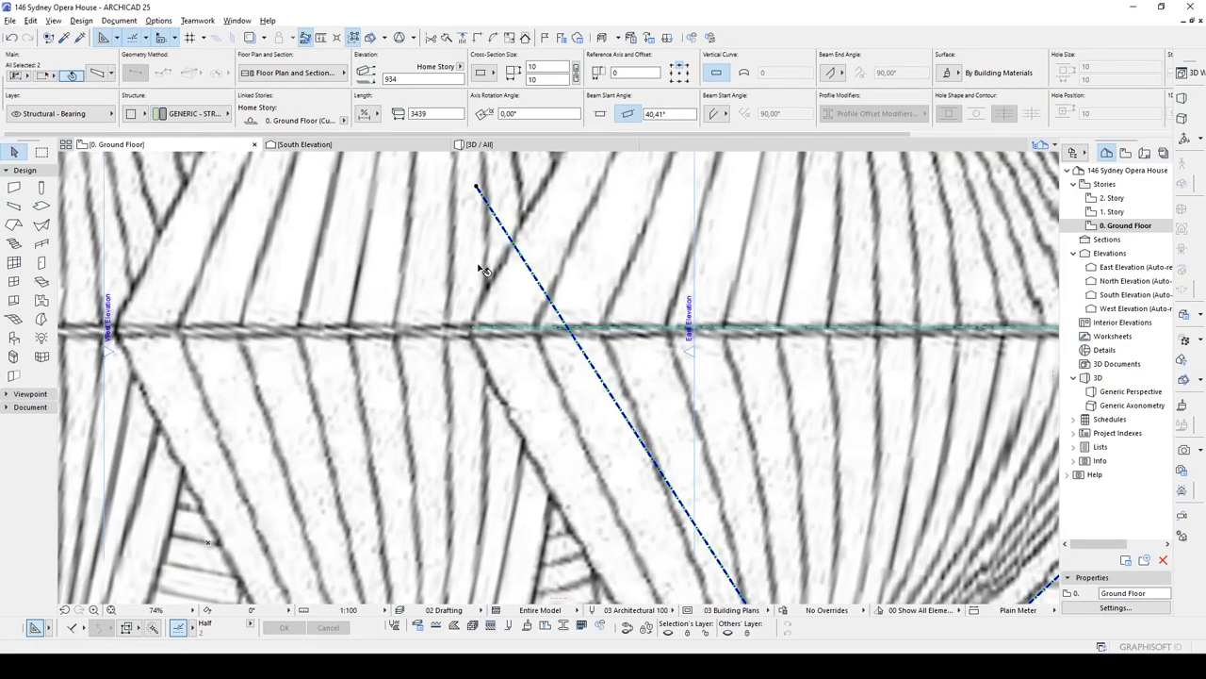
scroll(480, 269, "down", 6)
scroll(630, 461, "up", 10)
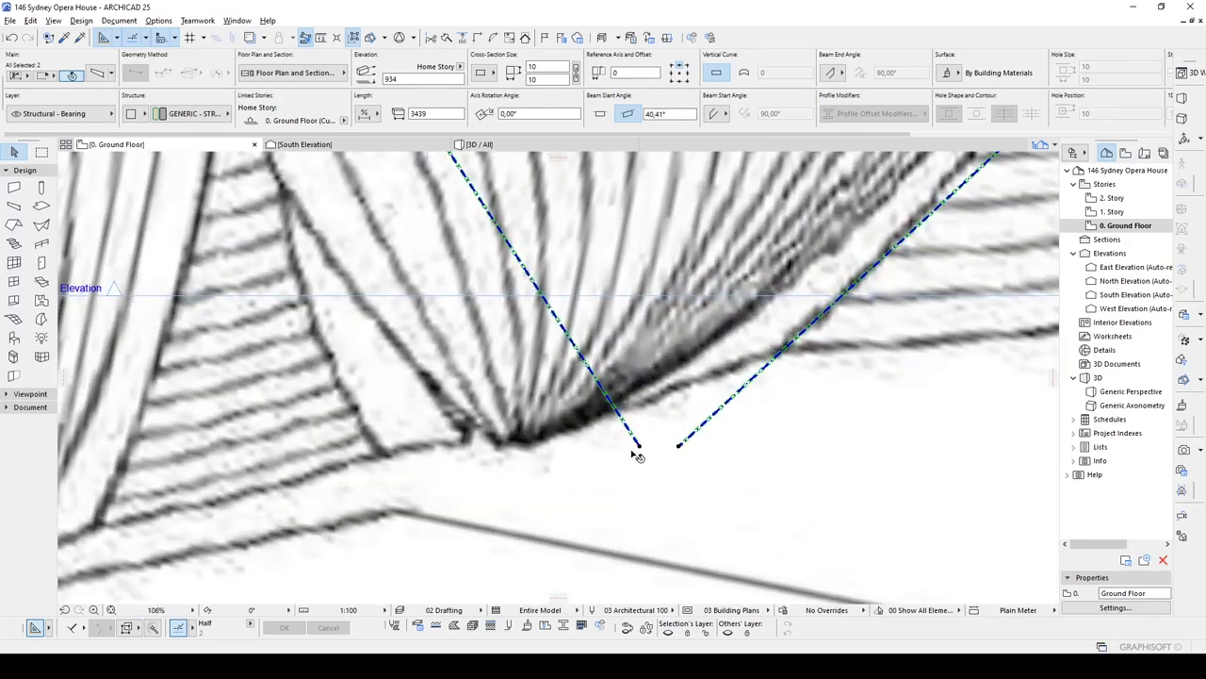
left_click(638, 456)
scroll(622, 491, "down", 2)
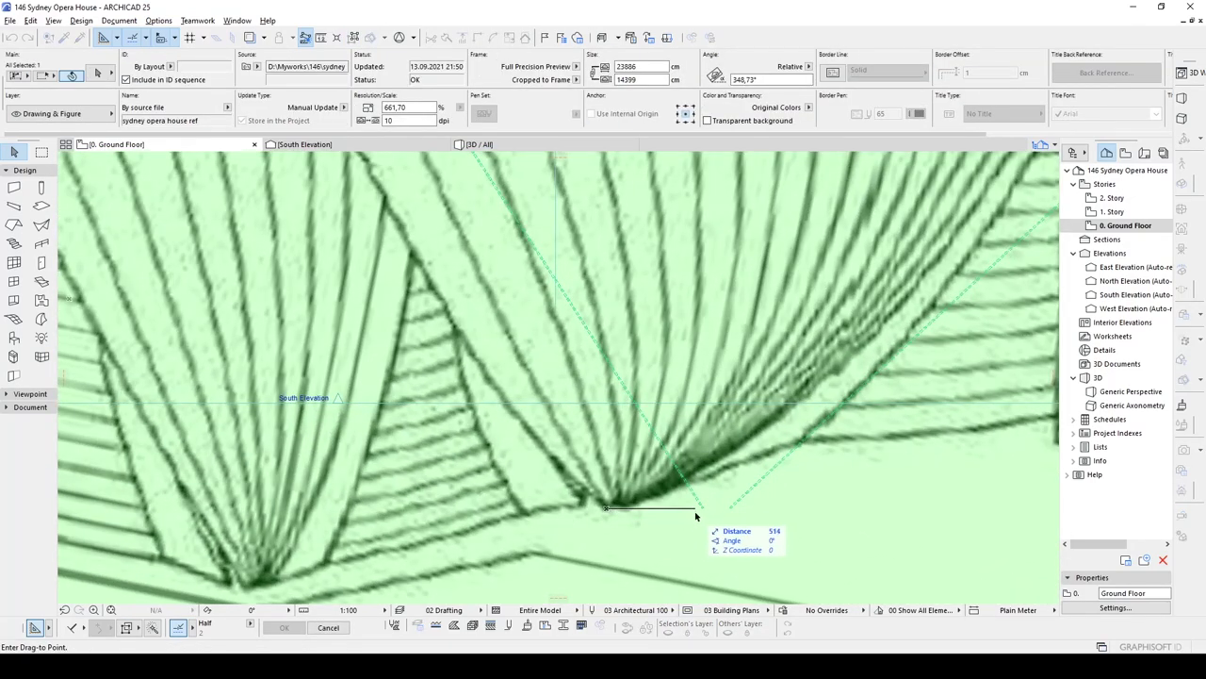
left_click(705, 512)
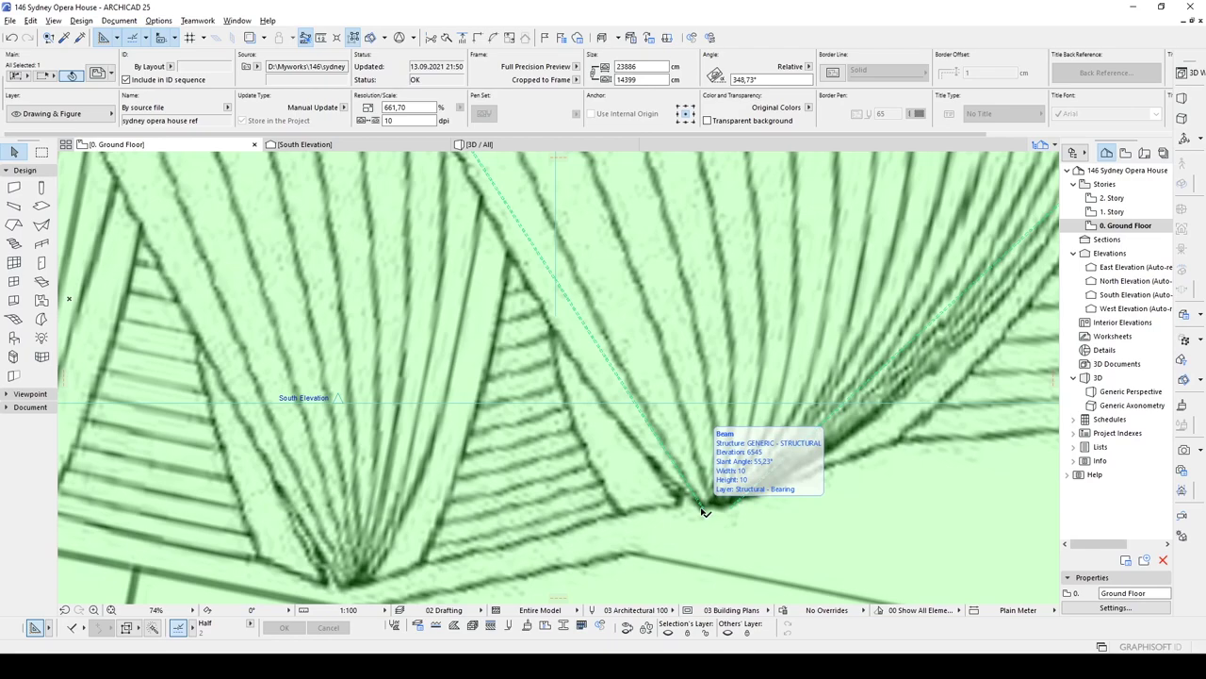
scroll(704, 512, "down", 5)
scroll(593, 349, "up", 3)
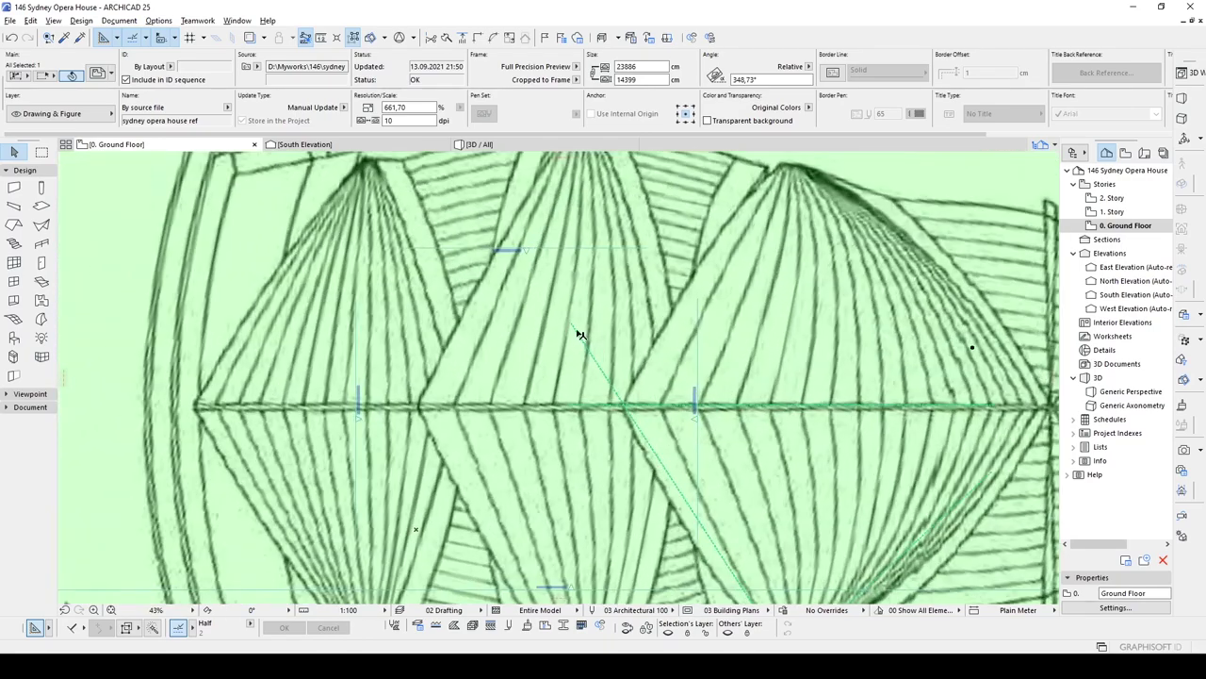
Step: Rotate the 55.23° side beam about its foot on the plan until it passes through the ridge beam's peak end
middle_click_drag(664, 444, 643, 331)
left_click(647, 359)
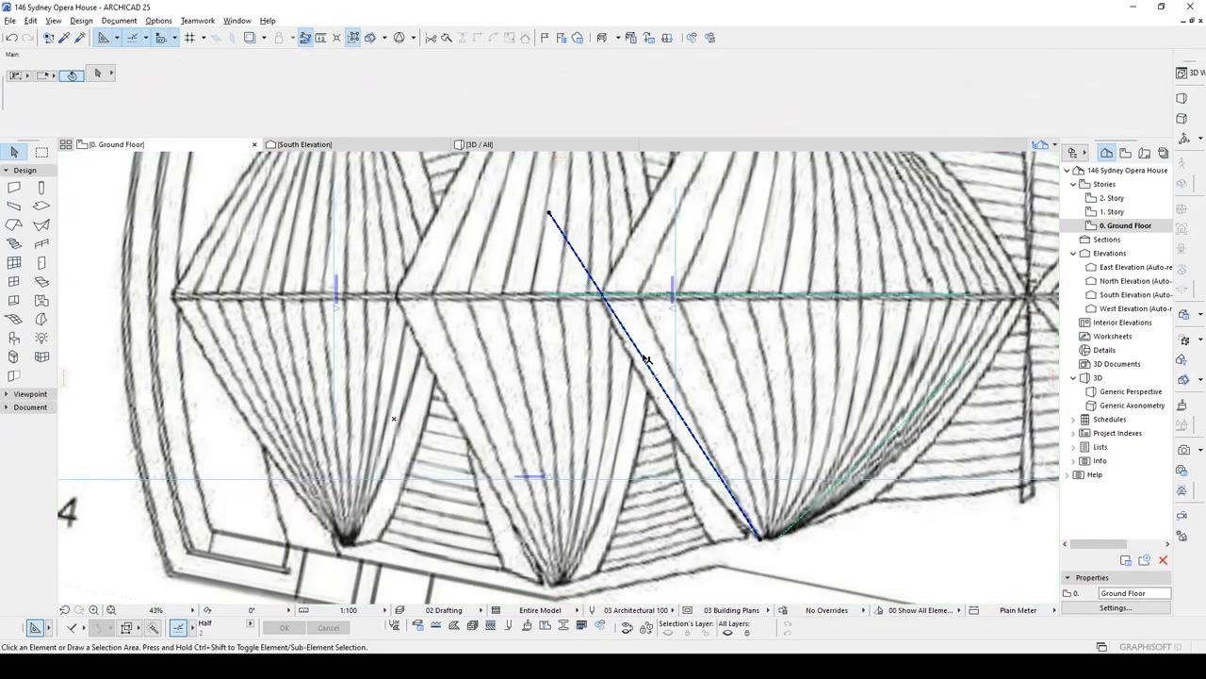
middle_click_drag(740, 509, 736, 473)
scroll(735, 473, "up", 2)
scroll(735, 473, "up", 2)
scroll(773, 520, "up", 3)
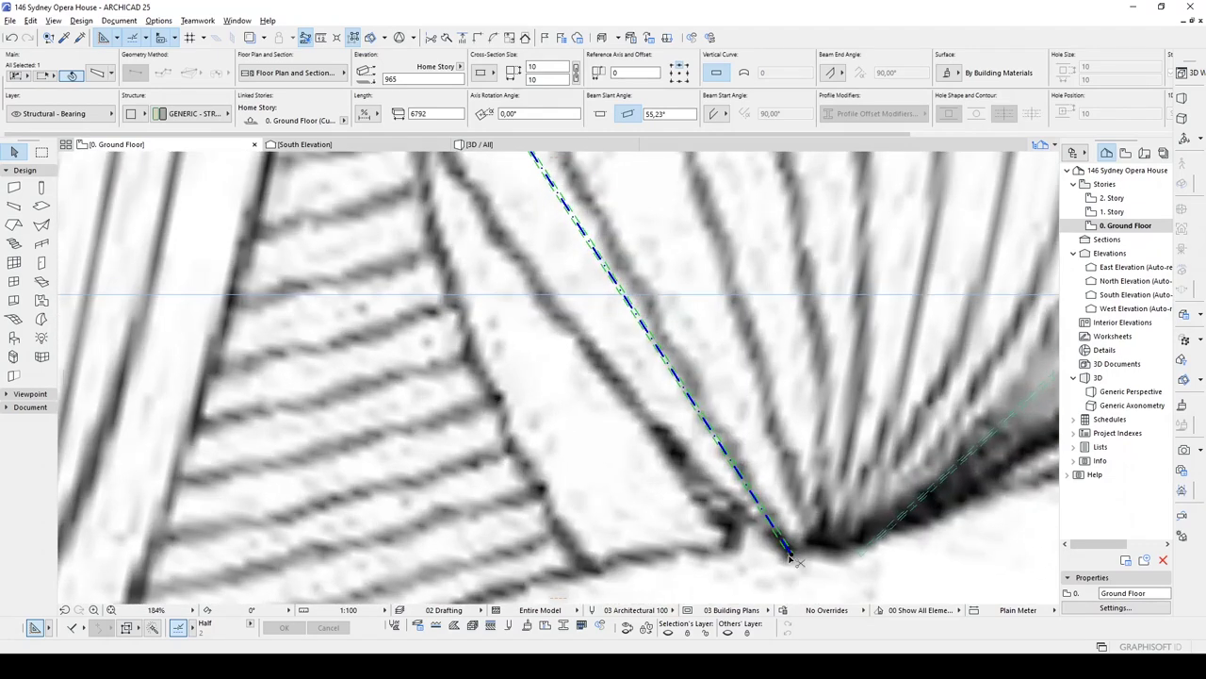
key("ctrl+e")
left_click(794, 556)
scroll(793, 556, "down", 3)
middle_click_drag(611, 330, 613, 337)
scroll(552, 315, "up", 4)
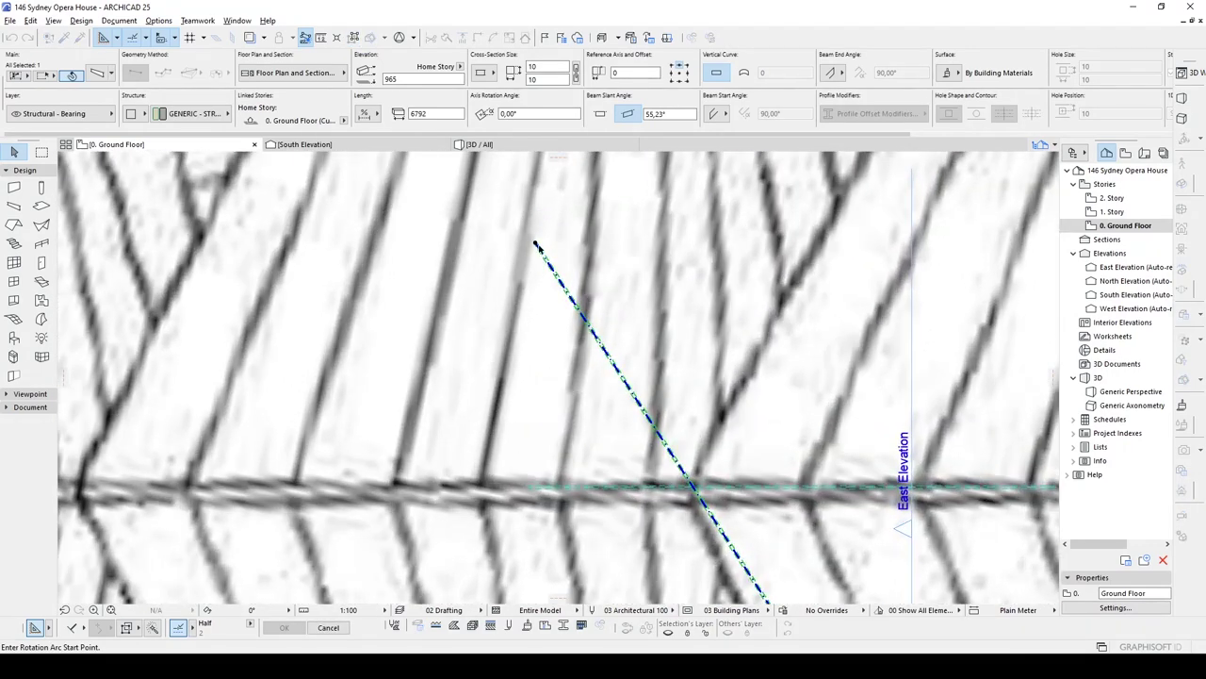
scroll(528, 490, "up", 2)
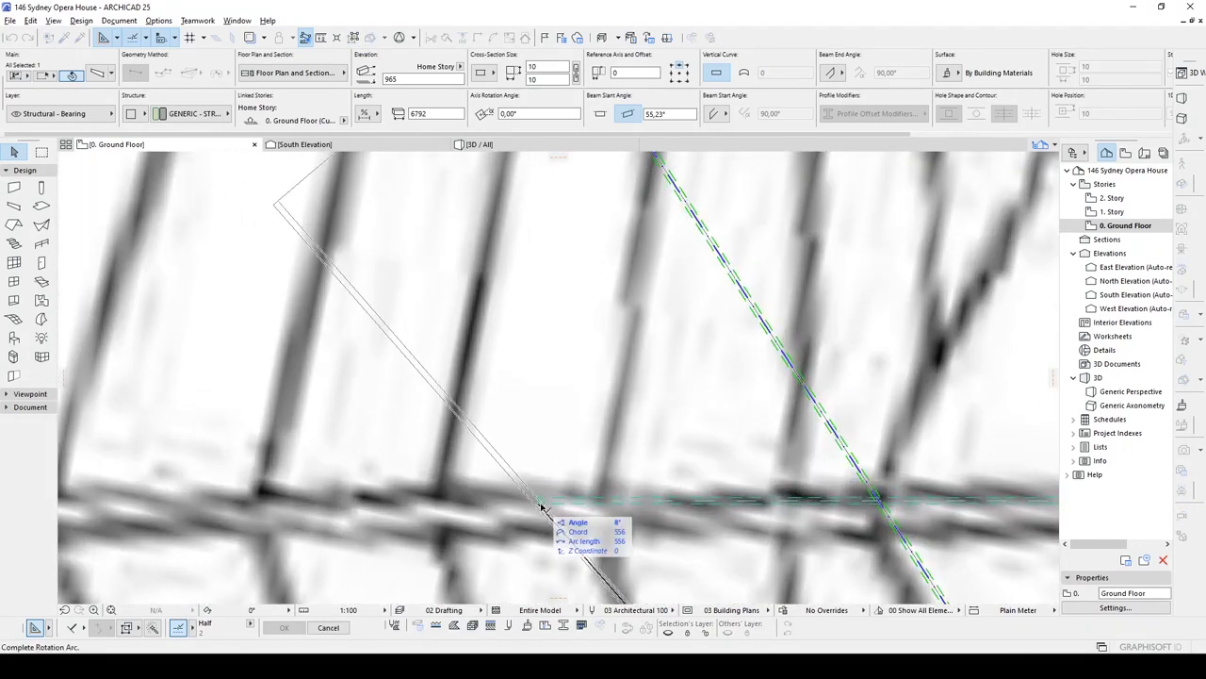
left_click(542, 509)
Step: Shorten the rotated side beam to 5675 so it ends at the ridge beam's peak end on the plan
scroll(452, 337, "down", 5)
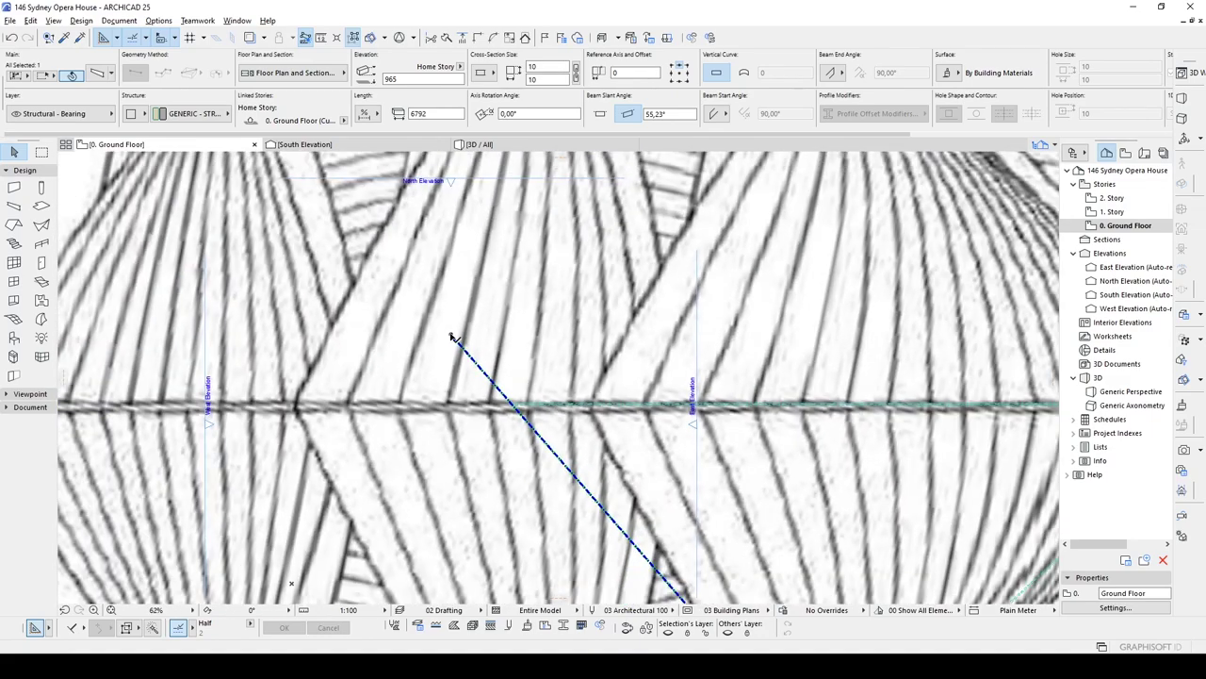
left_click(535, 432)
scroll(527, 411, "up", 2)
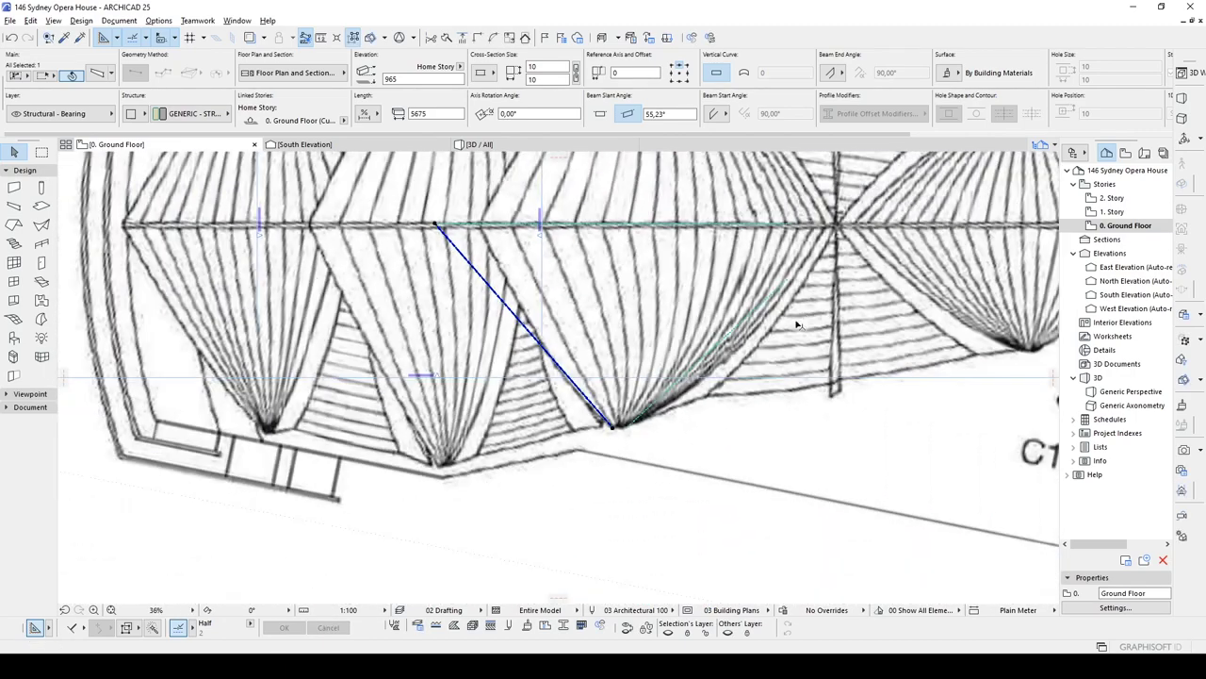
Step: Try to rotate the 40.41° side beam about its foot on the plan towards the point where the ridges meet
scroll(735, 344, "up", 5)
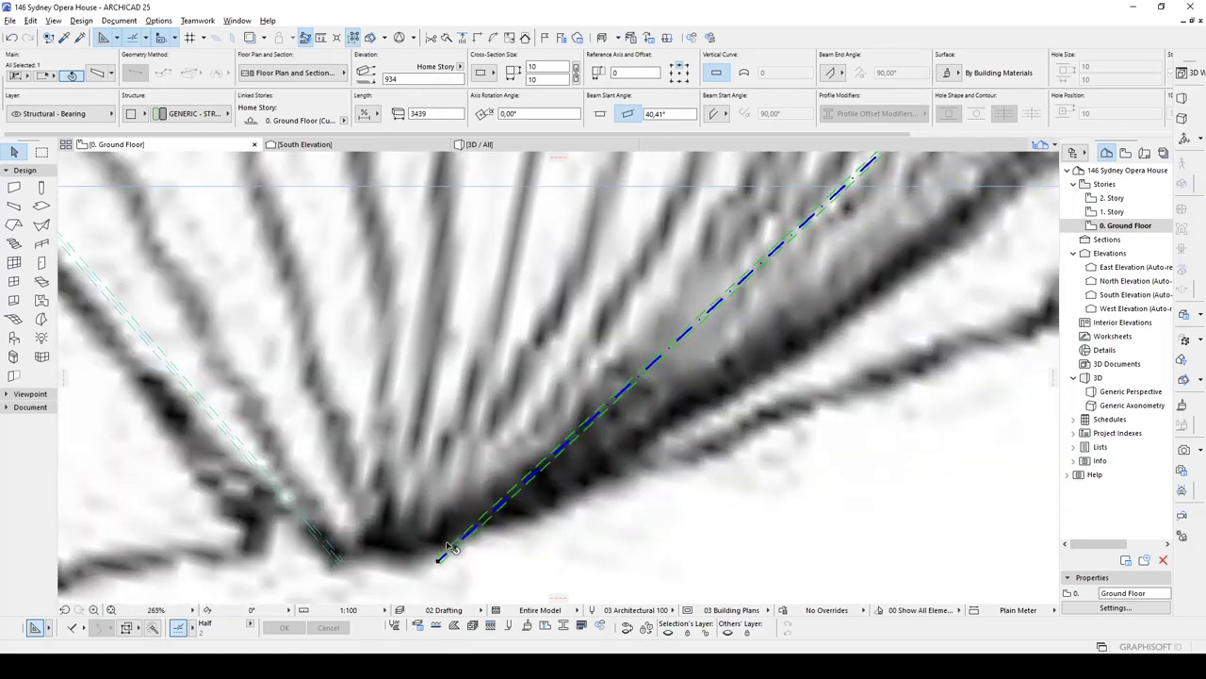
key("ctrl+e")
left_click(441, 562)
scroll(441, 562, "up", 5)
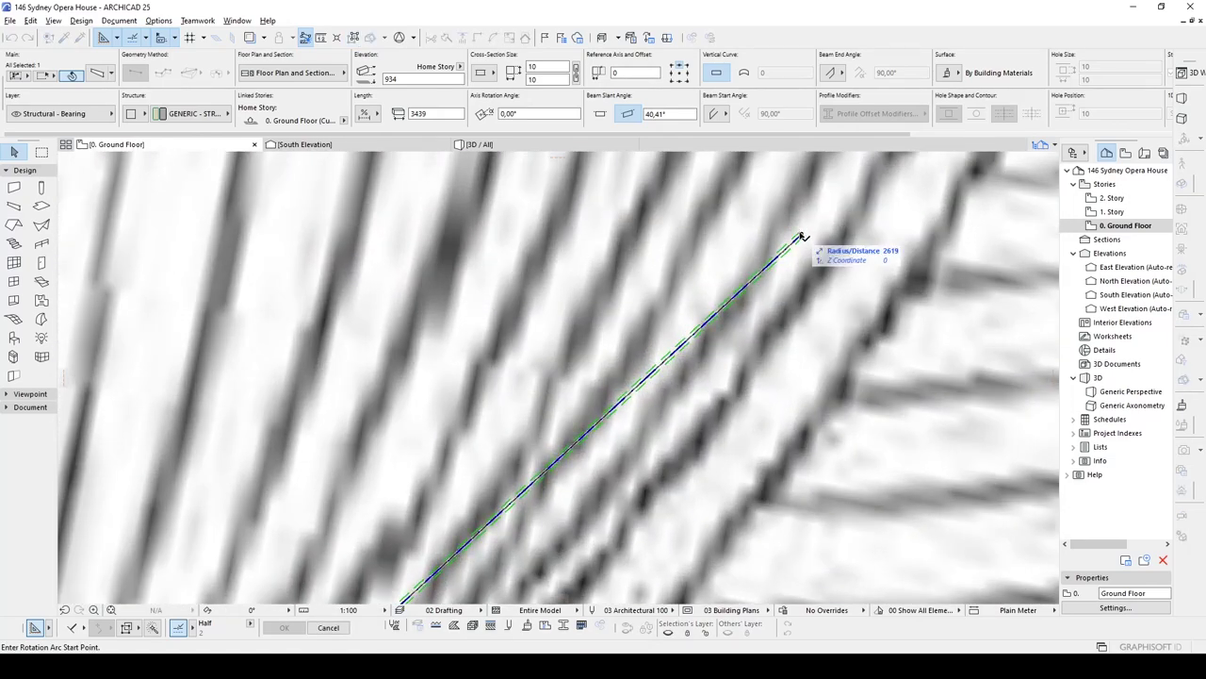
left_click(801, 237)
scroll(764, 252, "down", 3)
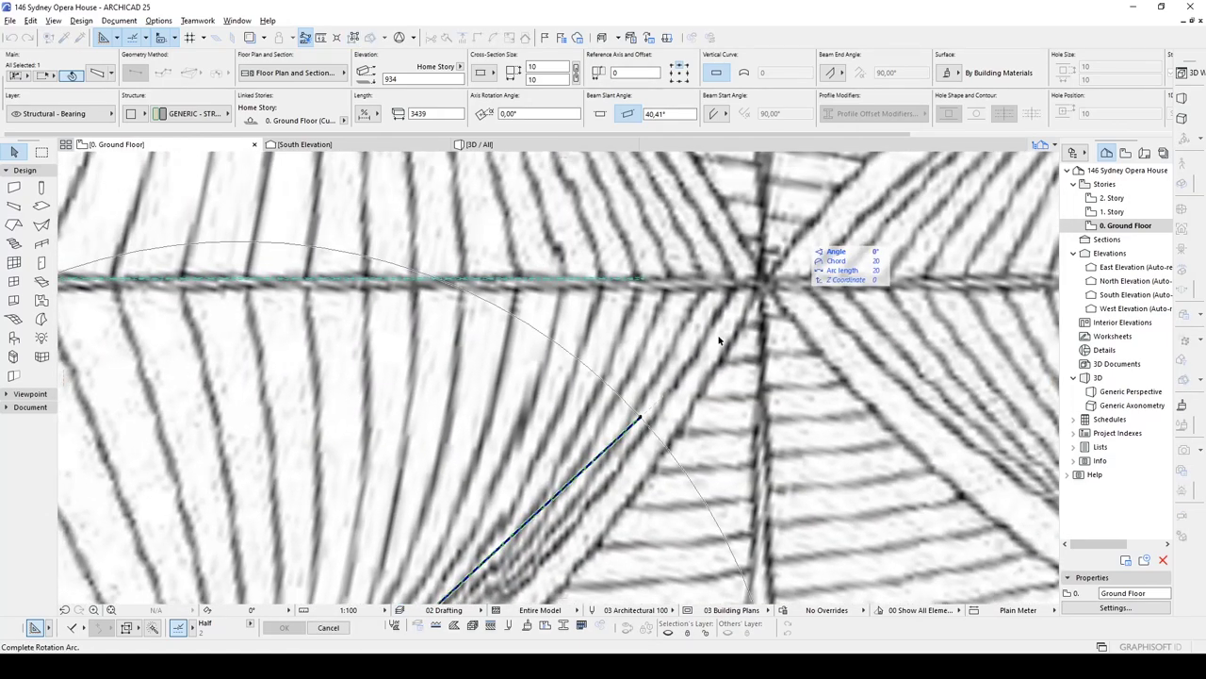
left_click(755, 286)
scroll(755, 284, "down", 4)
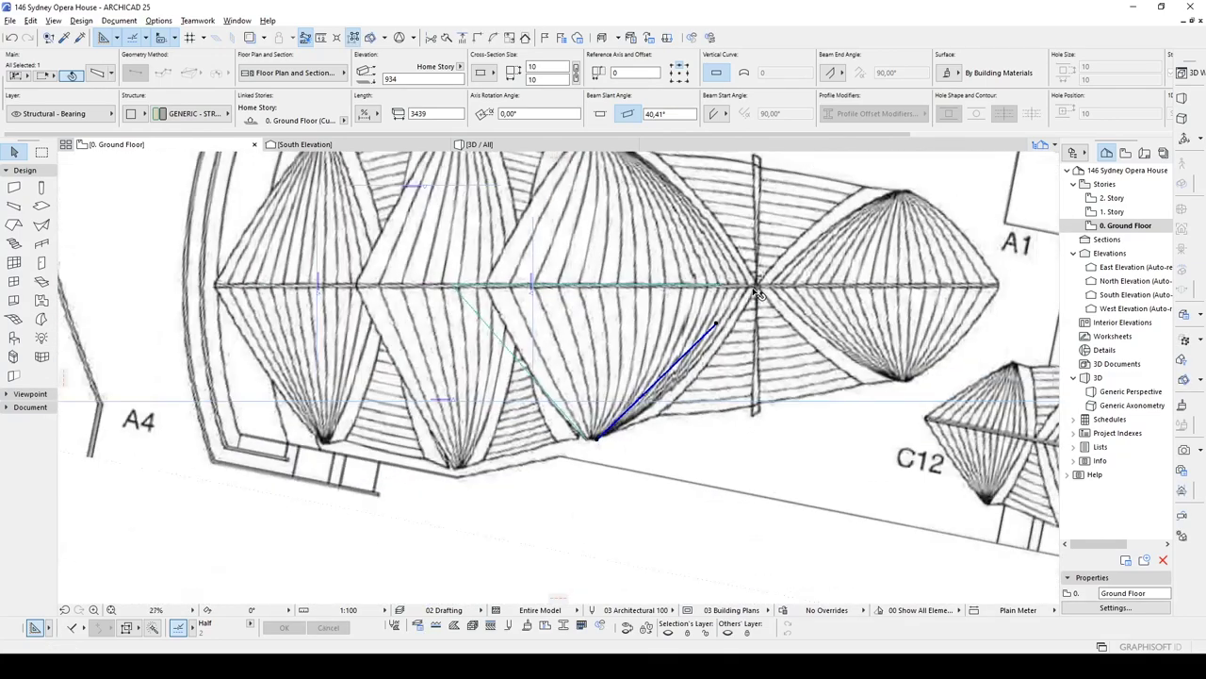
Step: Examine in the South Elevation how the 40.41° side beam's upper end meets the ridge beam's lower end
scroll(756, 294, "up", 3)
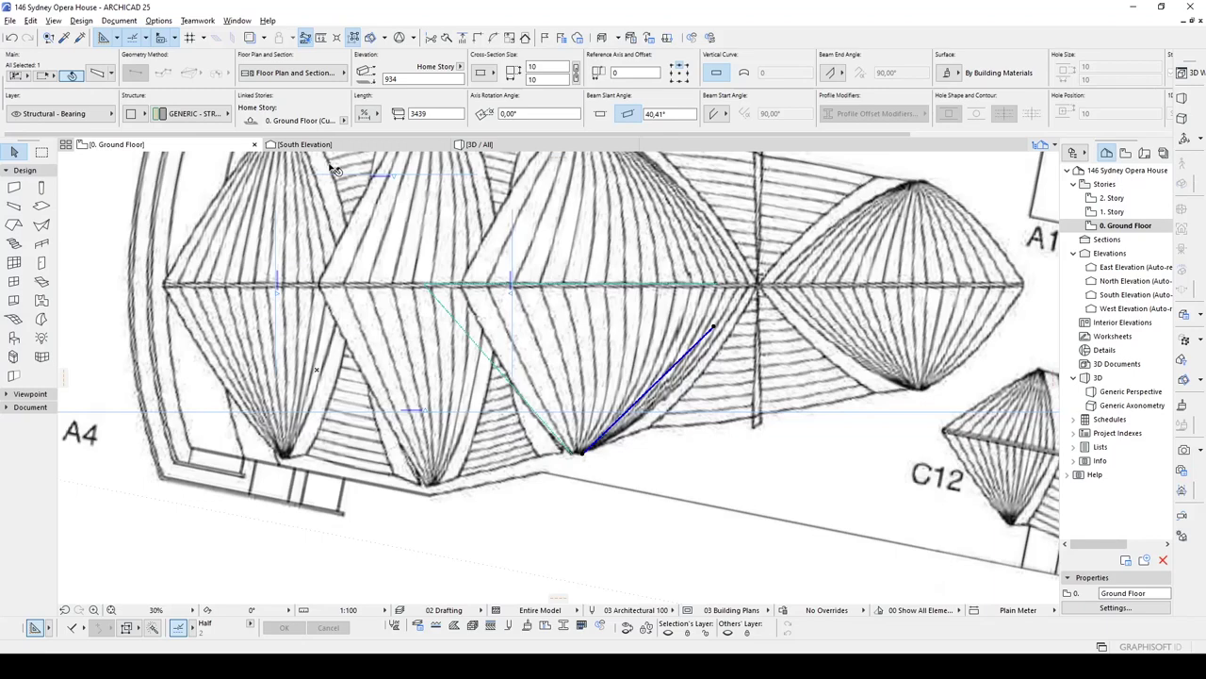
left_click(319, 146)
key("Escape")
scroll(592, 390, "down", 3)
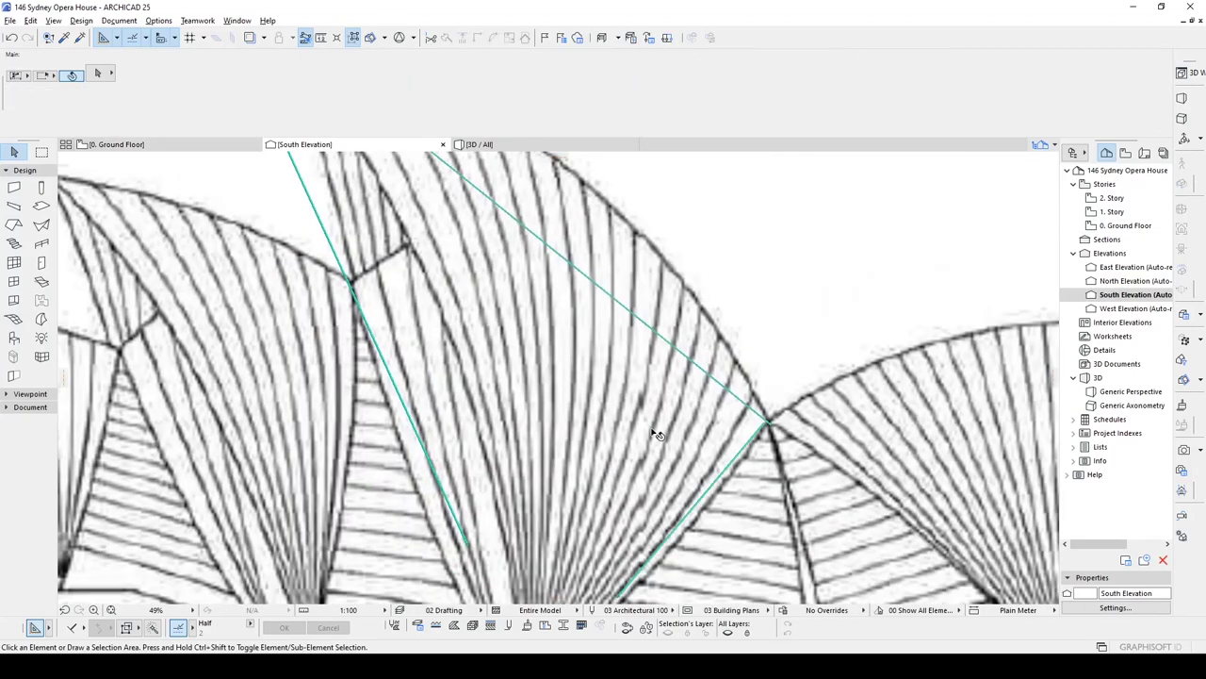
left_click(693, 408)
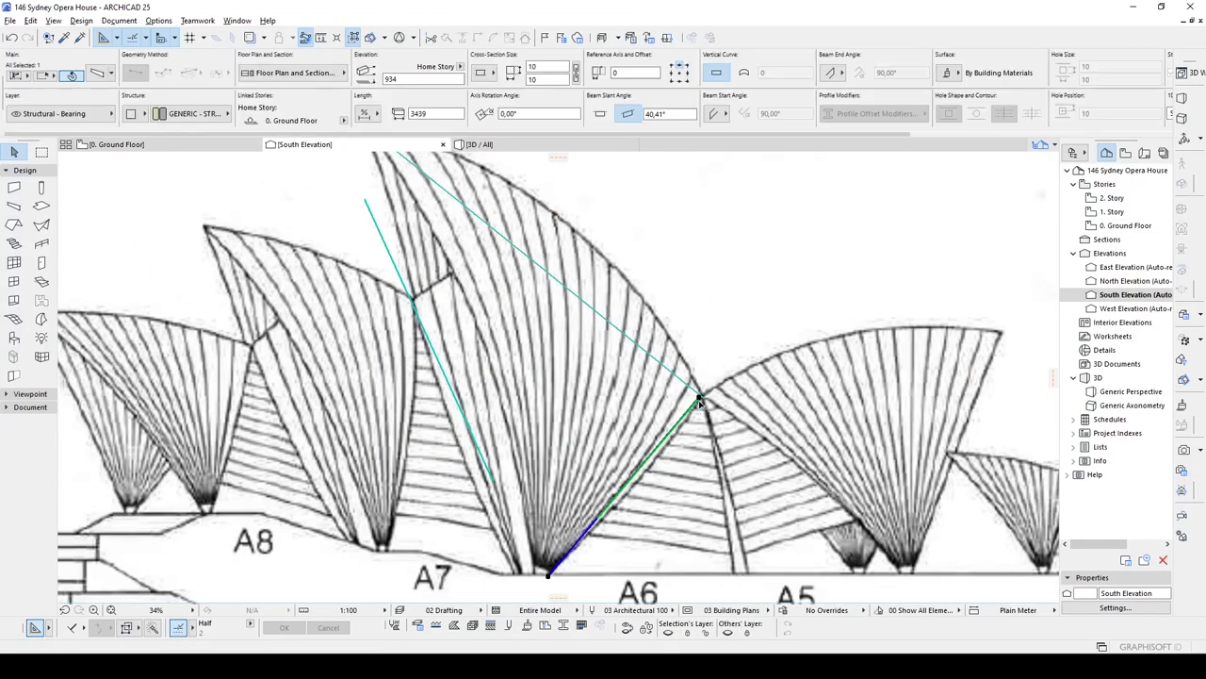
scroll(695, 403, "up", 10)
scroll(697, 377, "down", 3)
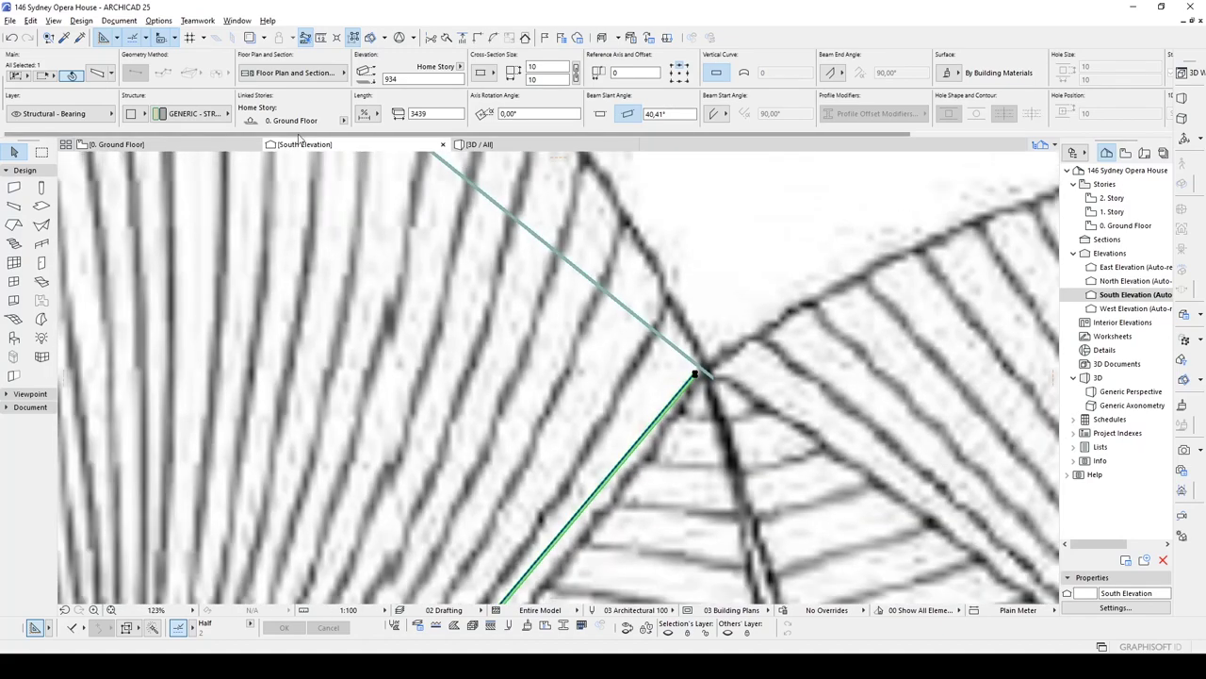
Step: On the 0. Ground Floor plan, stretch the 40.41° side beam's upper end to the ridge beam's lower end, giving a length of 4094
left_click(219, 146)
scroll(742, 304, "up", 4)
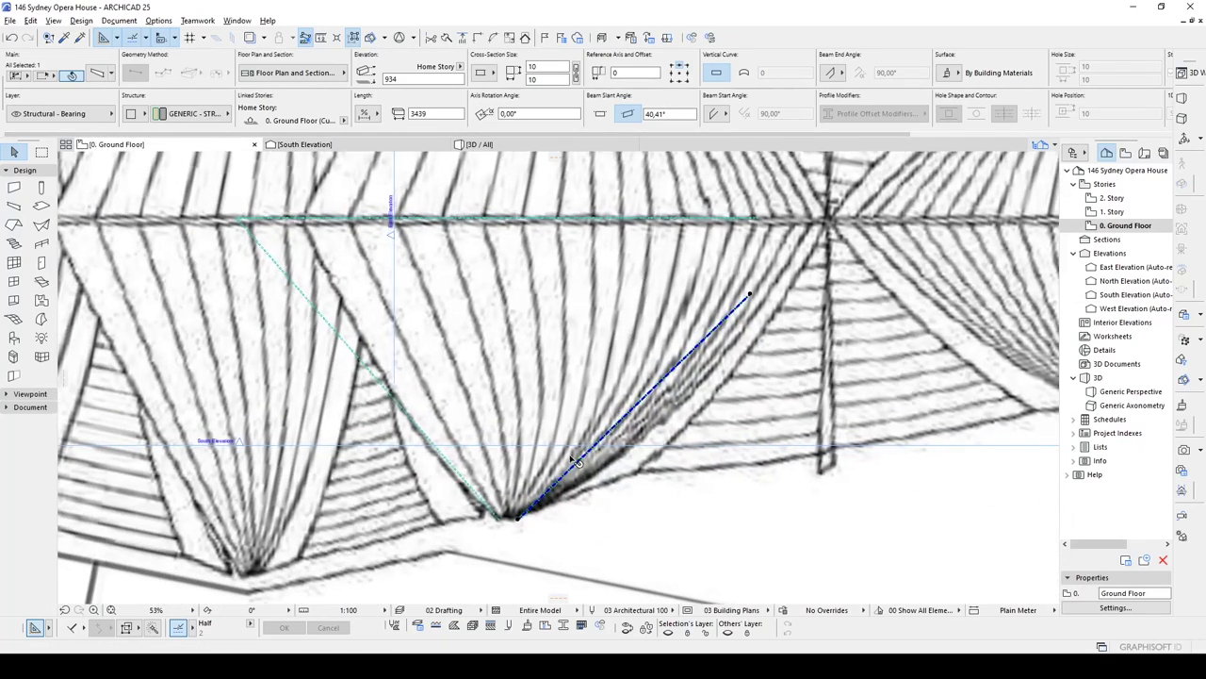
scroll(539, 487, "up", 6)
middle_click_drag(539, 487, 592, 320)
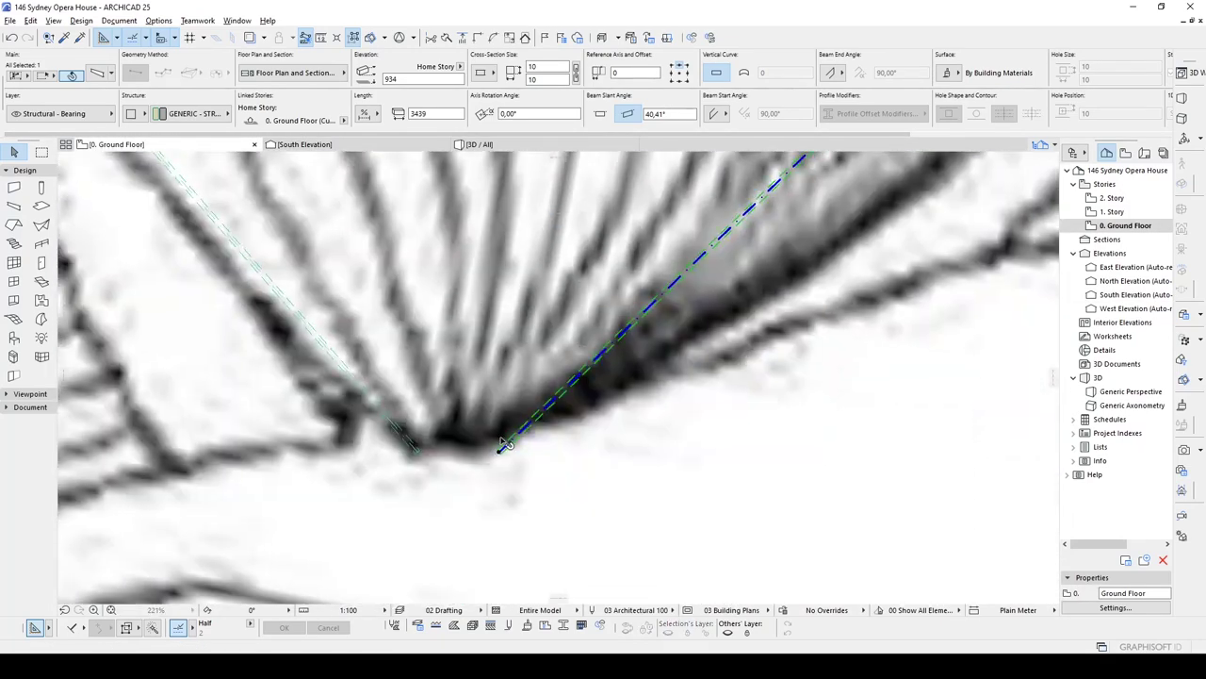
key("ctrl+e")
left_click(500, 450)
scroll(820, 210, "down", 3)
middle_click_drag(820, 211, 601, 446)
scroll(602, 446, "up", 5)
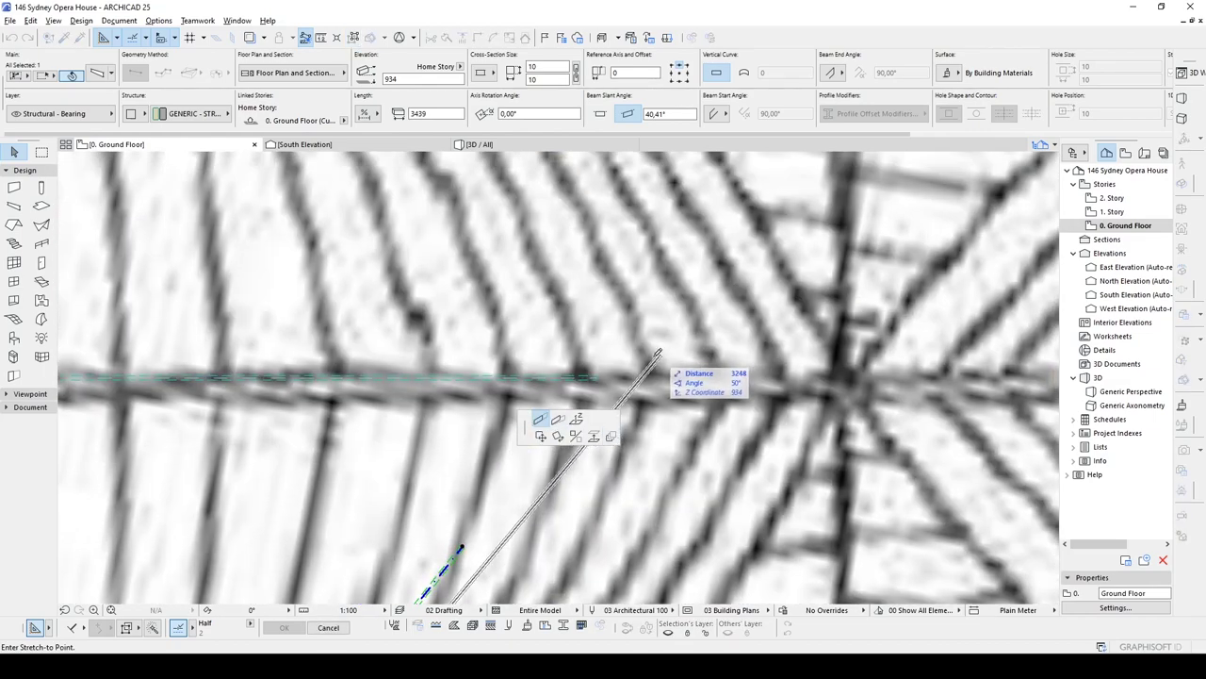
scroll(598, 376, "up", 3)
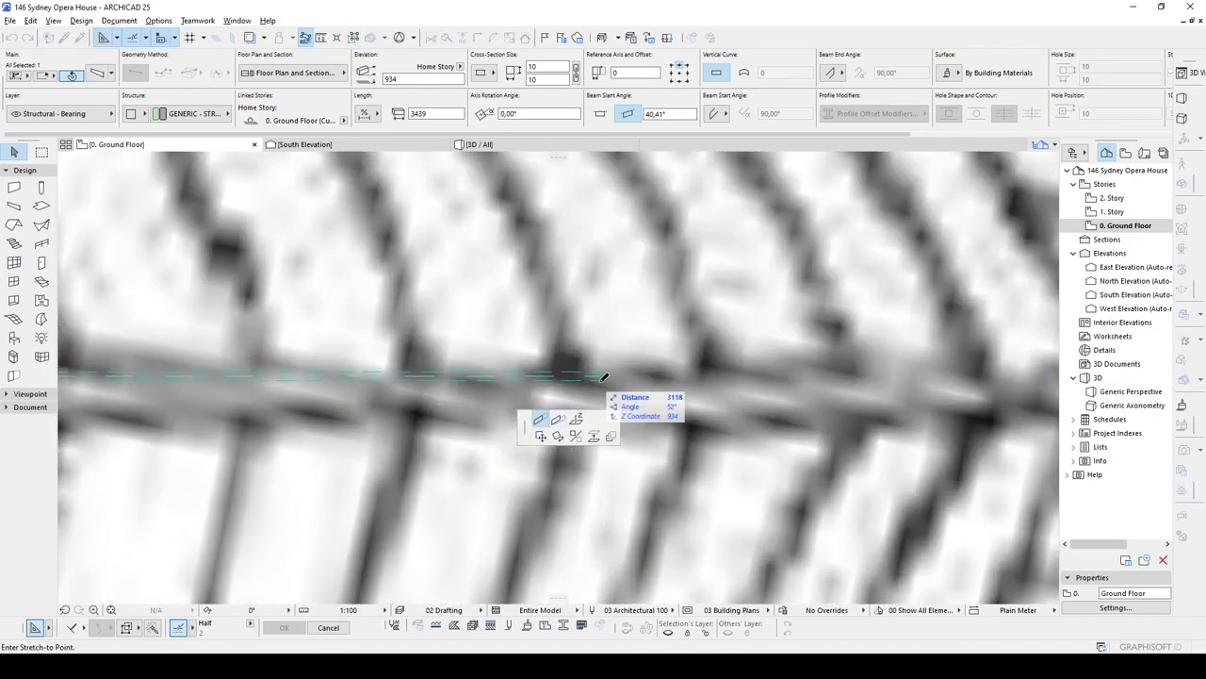
left_click(602, 375)
scroll(600, 374, "down", 5)
middle_click_drag(377, 443, 509, 347)
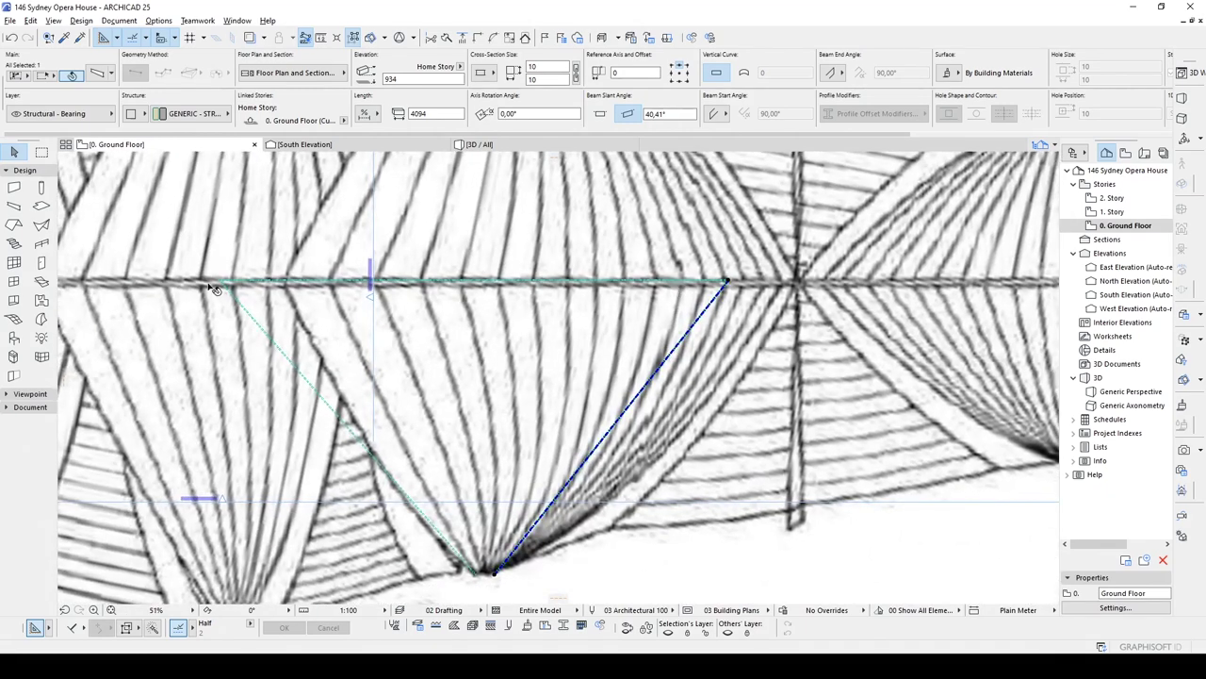
Step: In the South Elevation, lower the 4094 side beam's upper end vertically to the ridge beam's lower end, giving a 35.42° slant
left_click(304, 144)
scroll(665, 381, "up", 5)
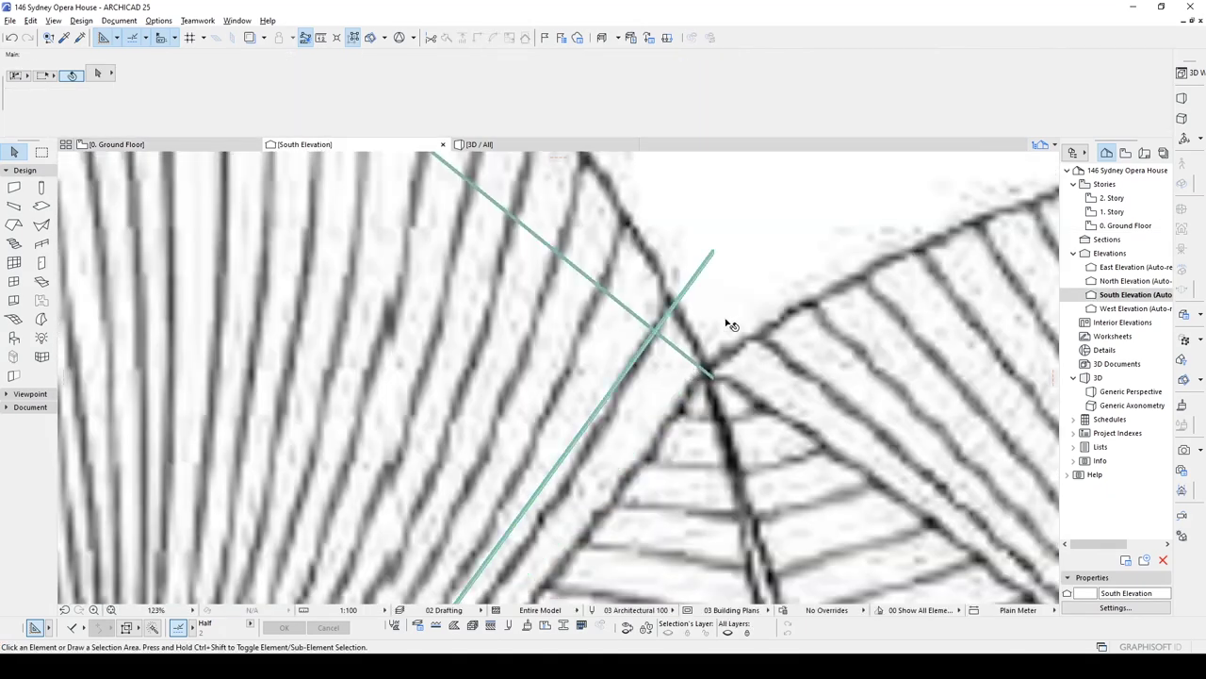
left_click(713, 255)
scroll(714, 251, "up", 5)
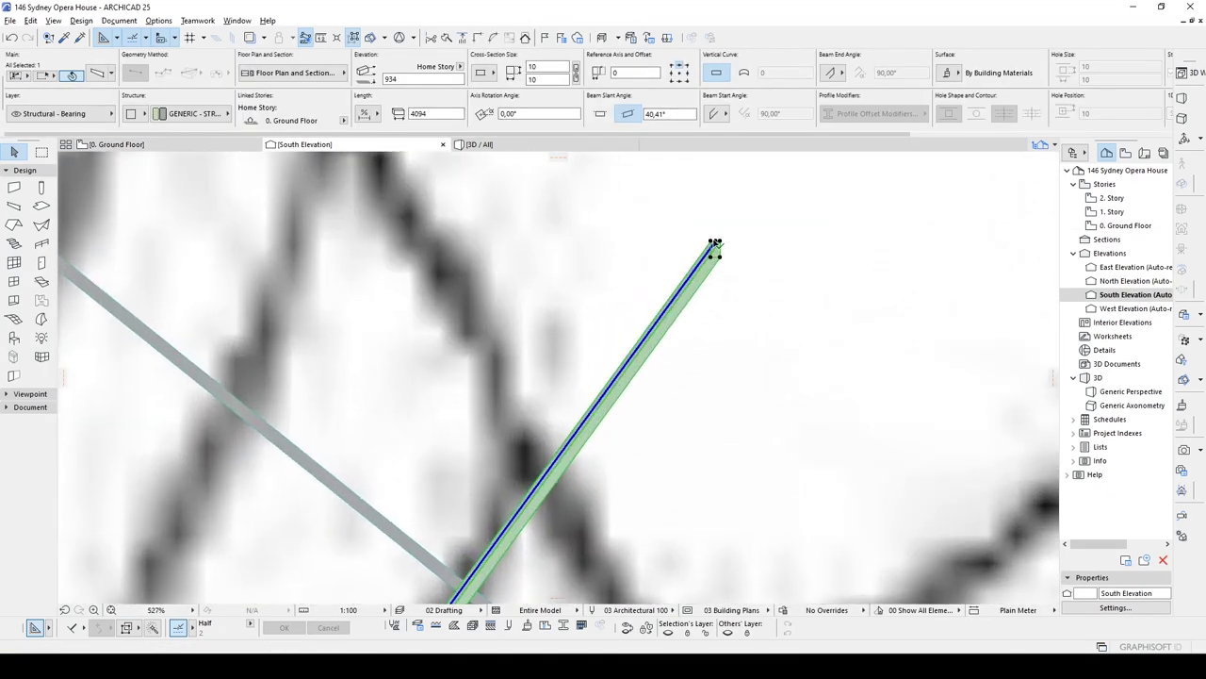
left_click(715, 243)
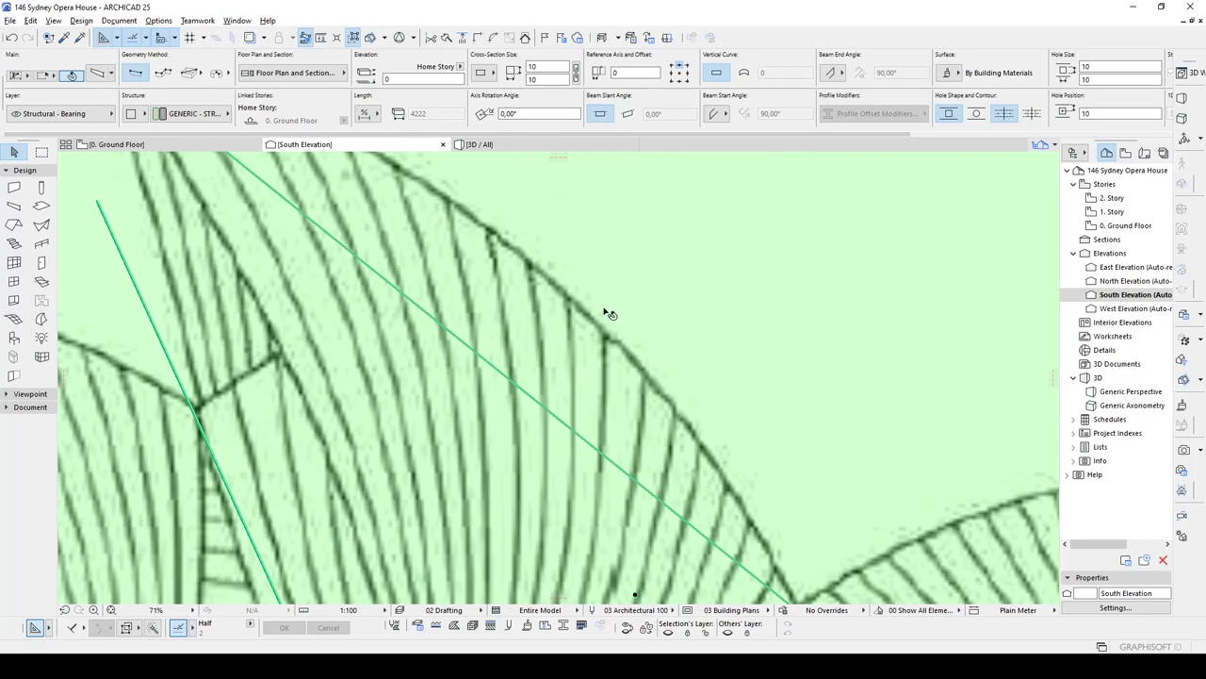
scroll(735, 371, "down", 3)
key("Escape")
Step: Raise the 55.23° side beam's upper end vertically to the main shell's peak, giving a 59.88° slant and 6449 length
left_click(380, 285)
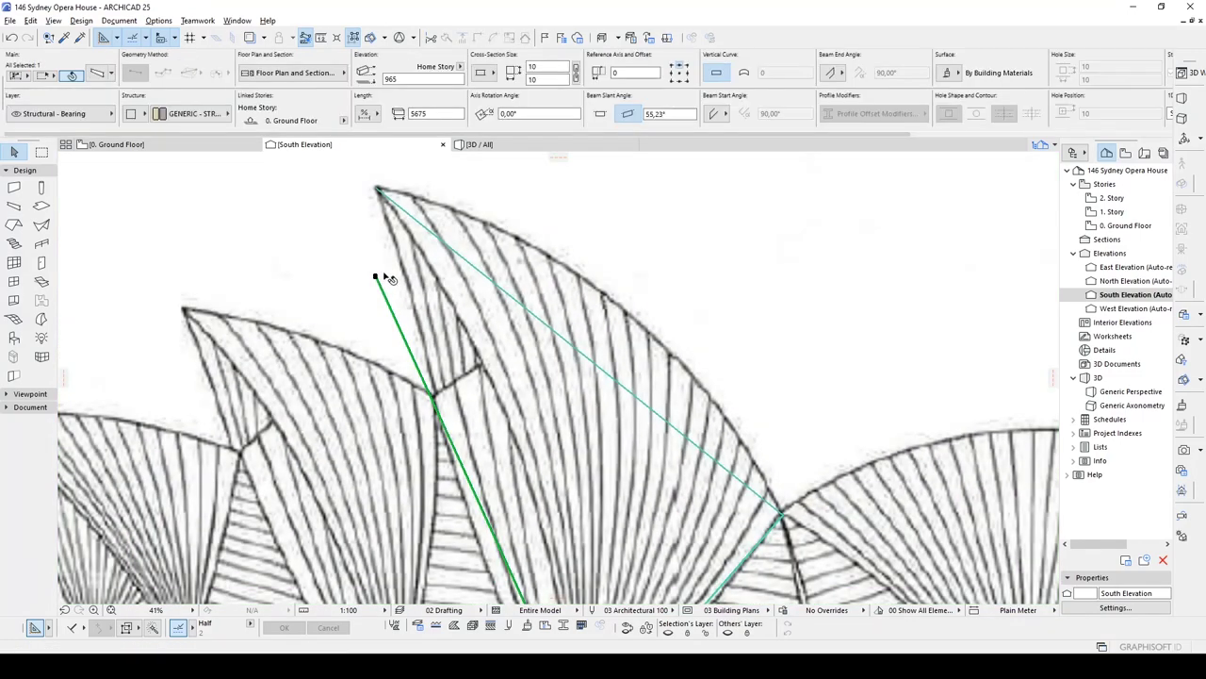
scroll(375, 281, "up", 7)
left_click(372, 281)
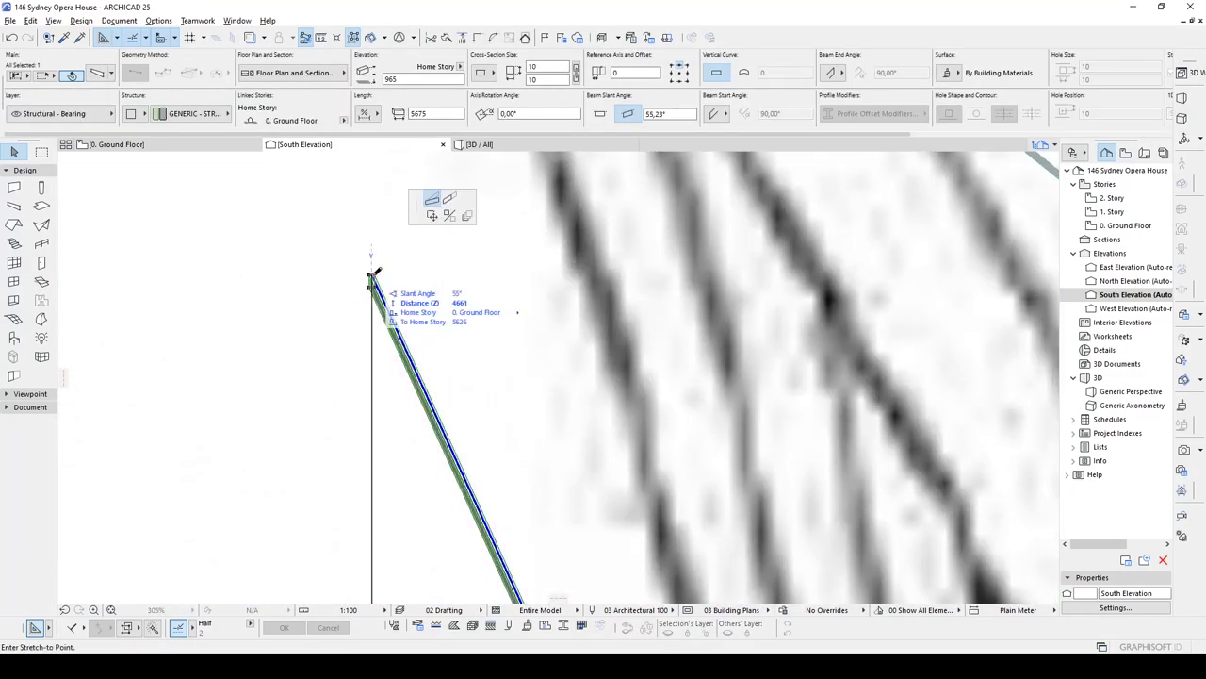
scroll(509, 259, "down", 2)
middle_click_drag(507, 263, 370, 470)
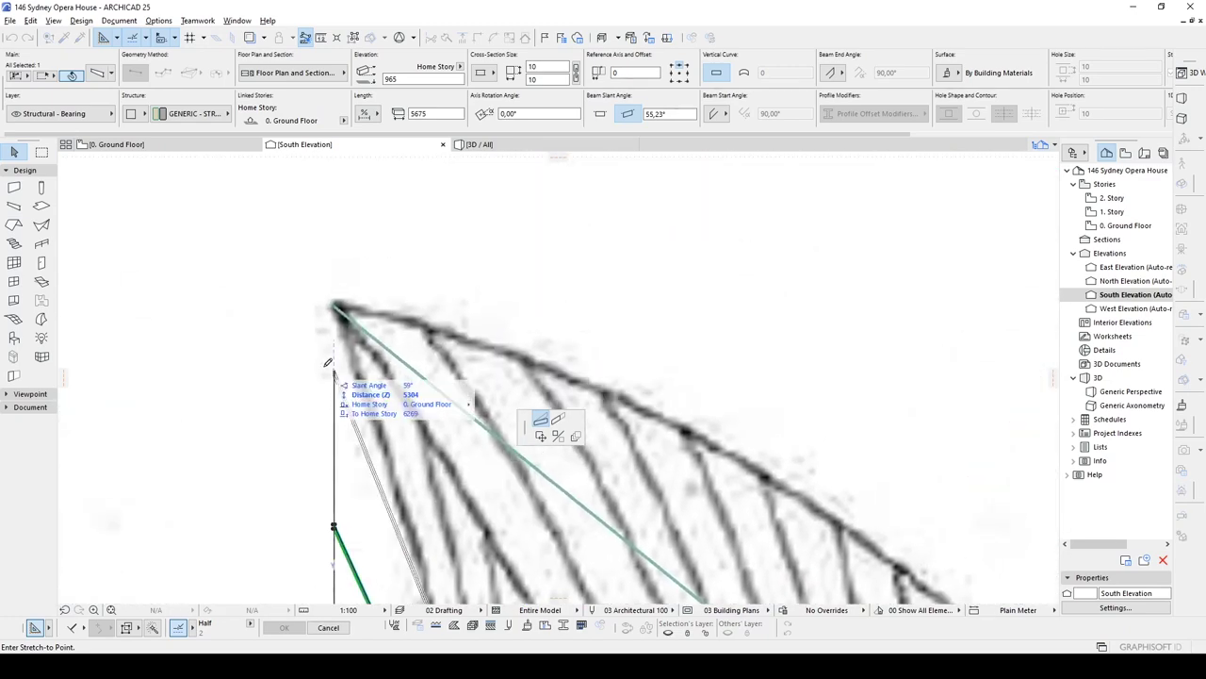
left_click(338, 305)
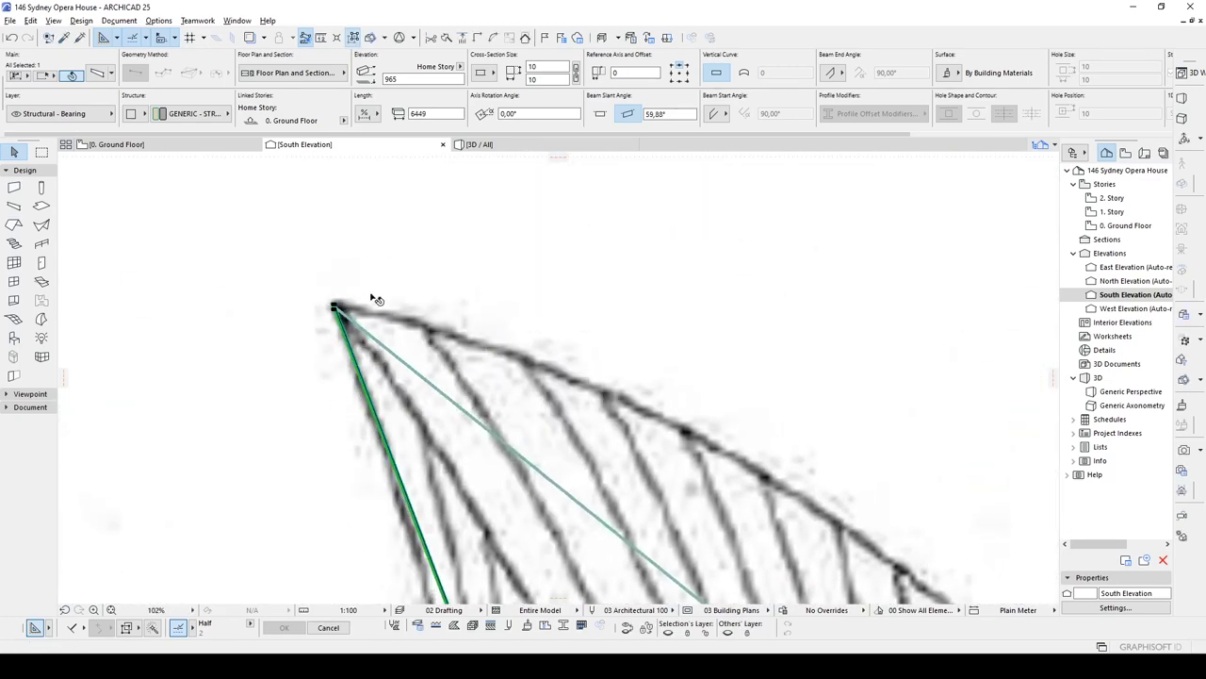
scroll(377, 301, "down", 5)
key("Escape")
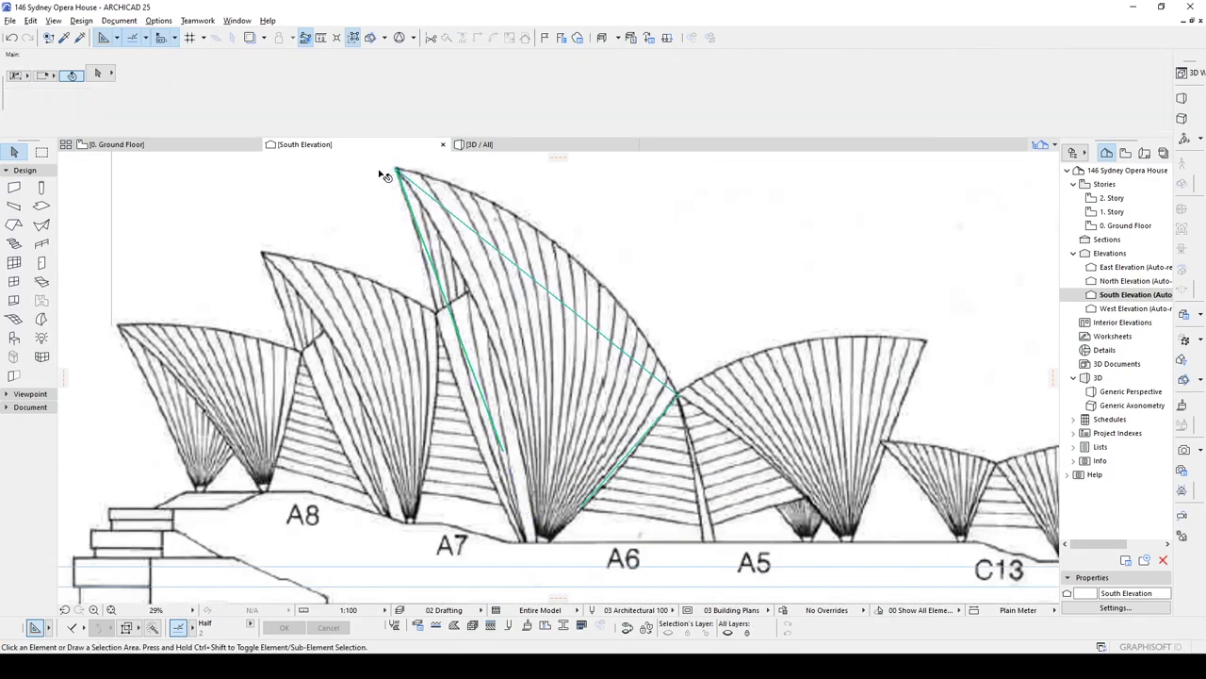
Step: Curve the ridge beam vertically outward to a curve height of about 630, following the main shell's upper outline
scroll(535, 386, "up", 1)
middle_click_drag(534, 387, 513, 513)
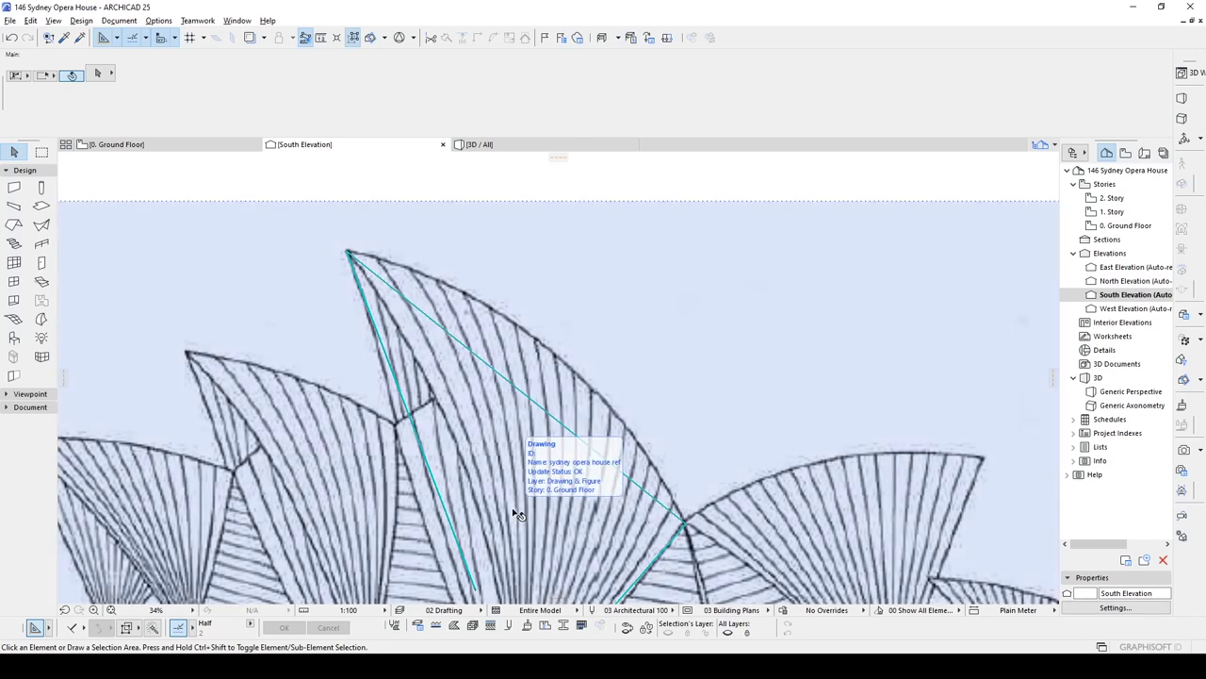
scroll(509, 464, "up", 3)
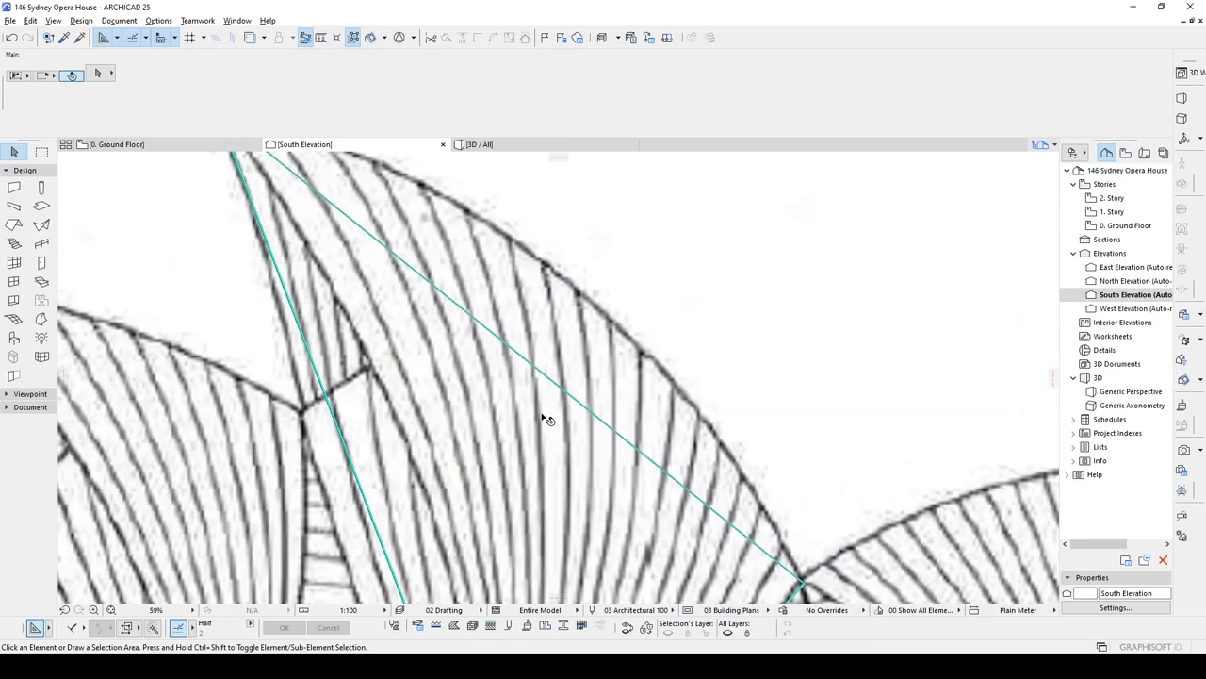
left_click(520, 357)
scroll(520, 356, "up", 4)
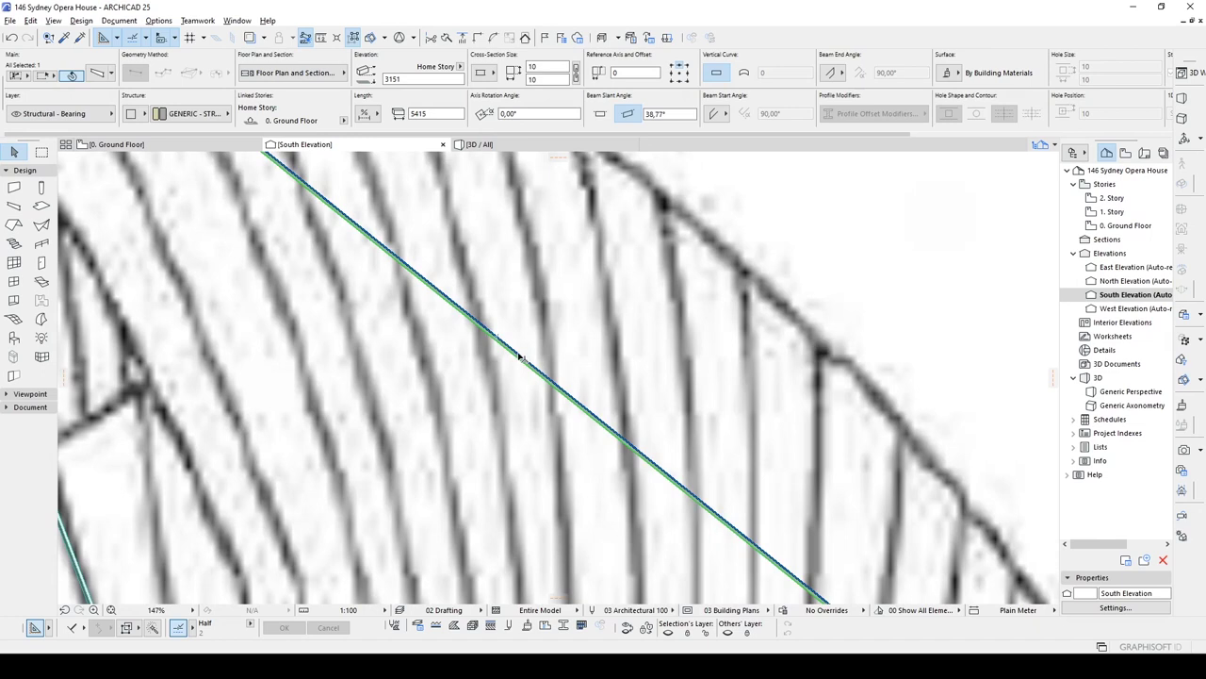
left_click(520, 350)
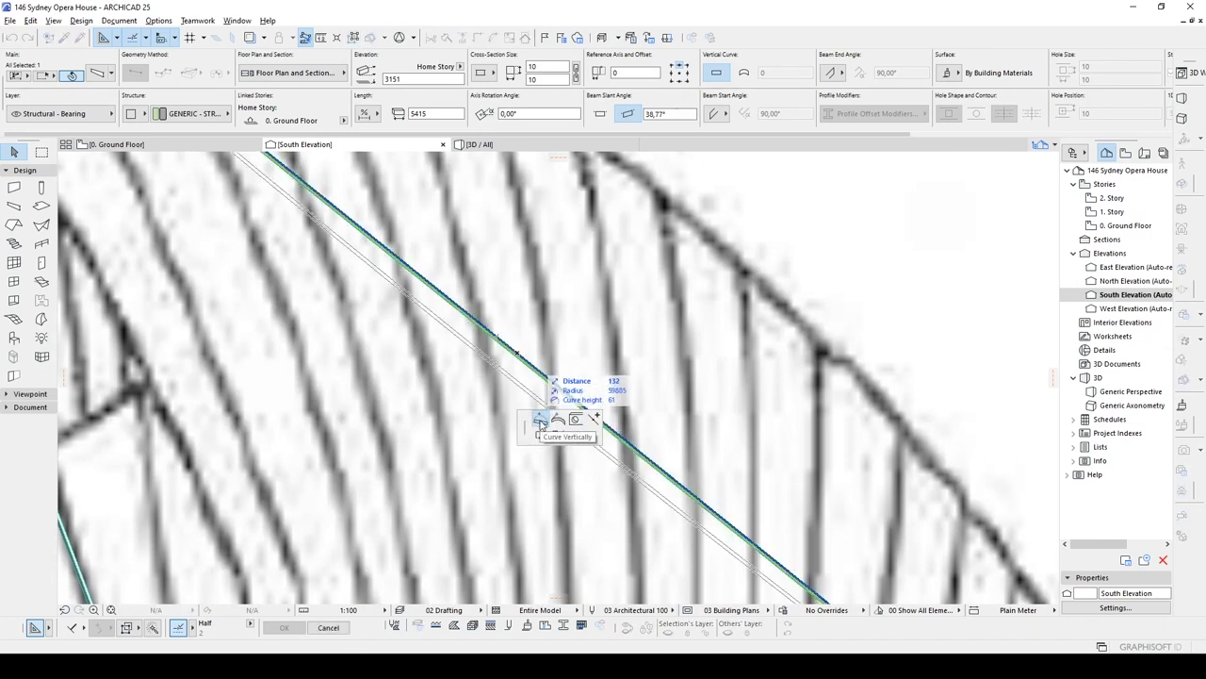
middle_click_drag(617, 181, 659, 373)
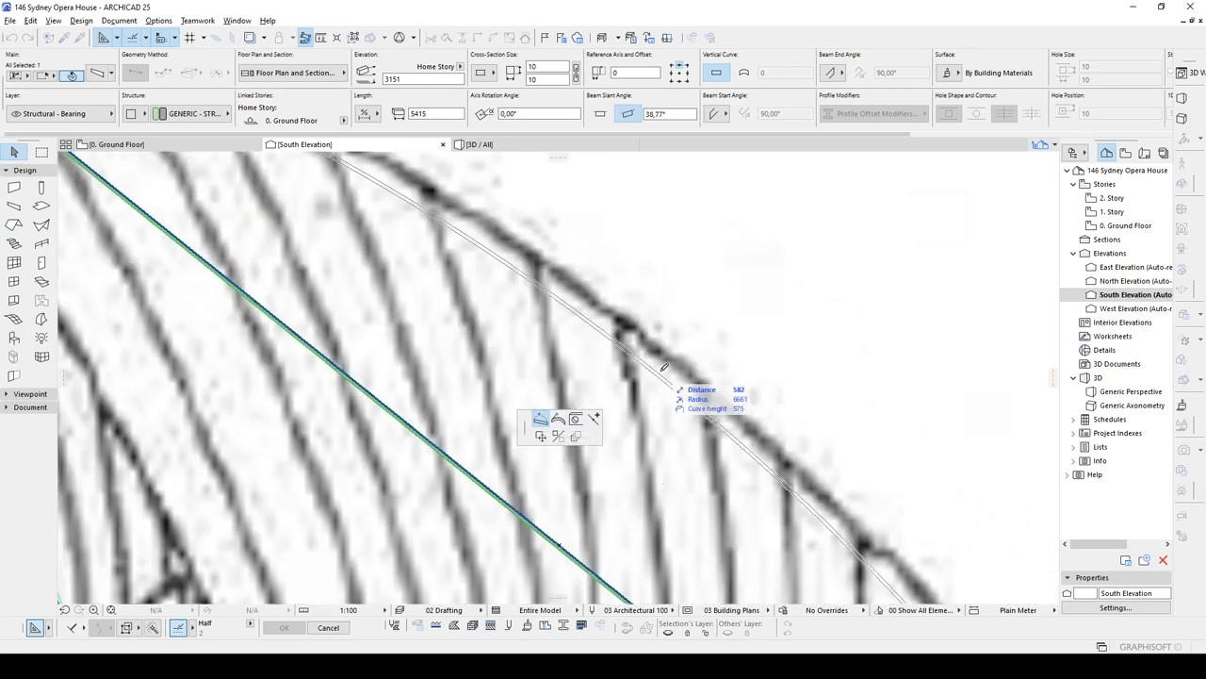
left_click(665, 345)
scroll(621, 420, "down", 10)
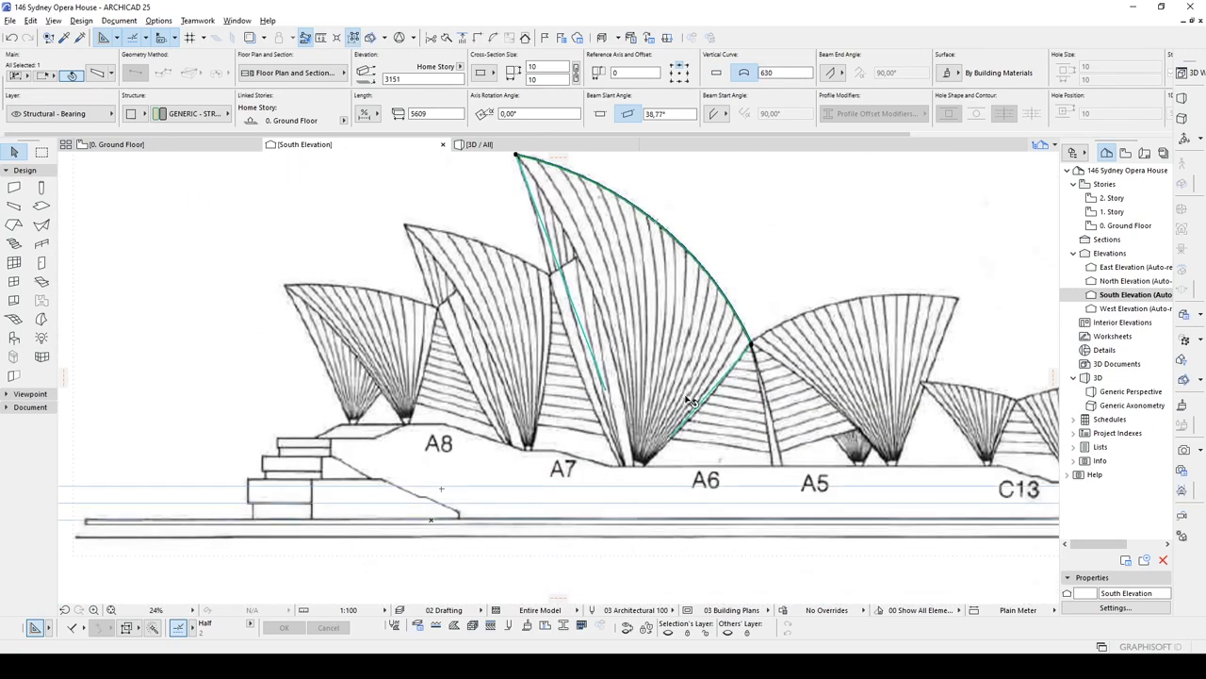
Step: Curve the 35.42° side beam vertically by about -69 to follow the main shell's lower edge
scroll(711, 405, "up", 4)
scroll(708, 404, "up", 6)
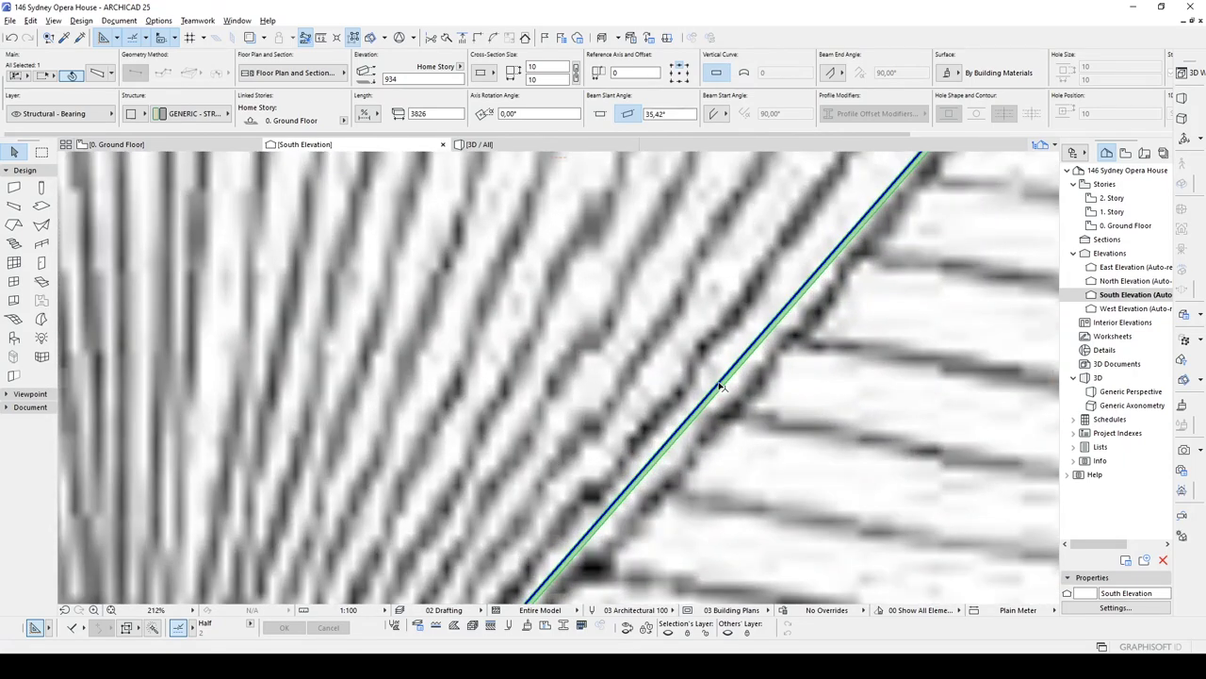
left_click(719, 384)
left_click(718, 382)
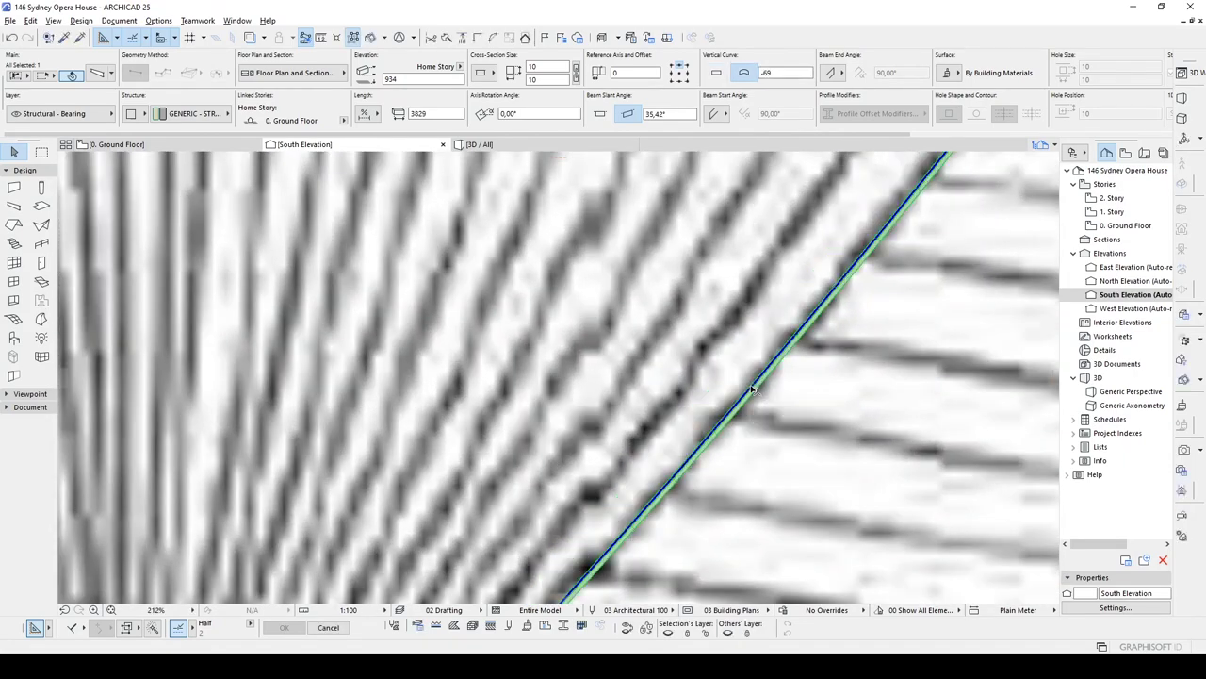
scroll(698, 372, "down", 10)
Step: Curve the 59.88° side beam vertically so it follows the main shell's front opening edge in the reference drawing
scroll(612, 284, "up", 3)
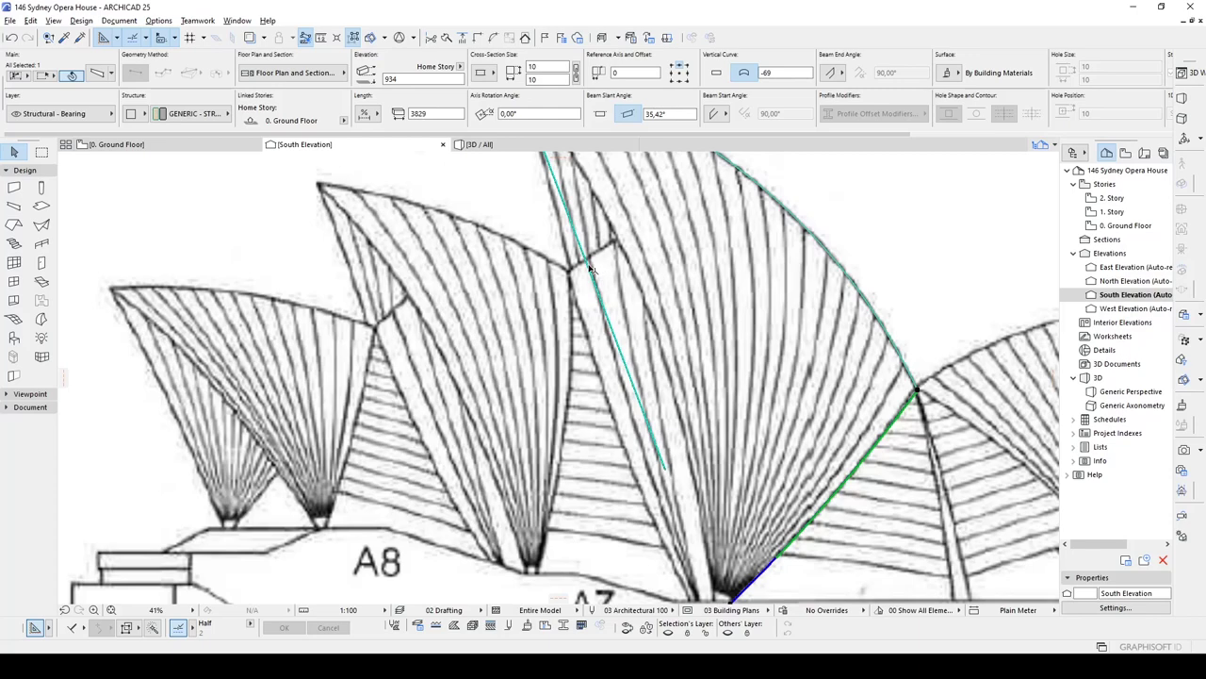
left_click(589, 269)
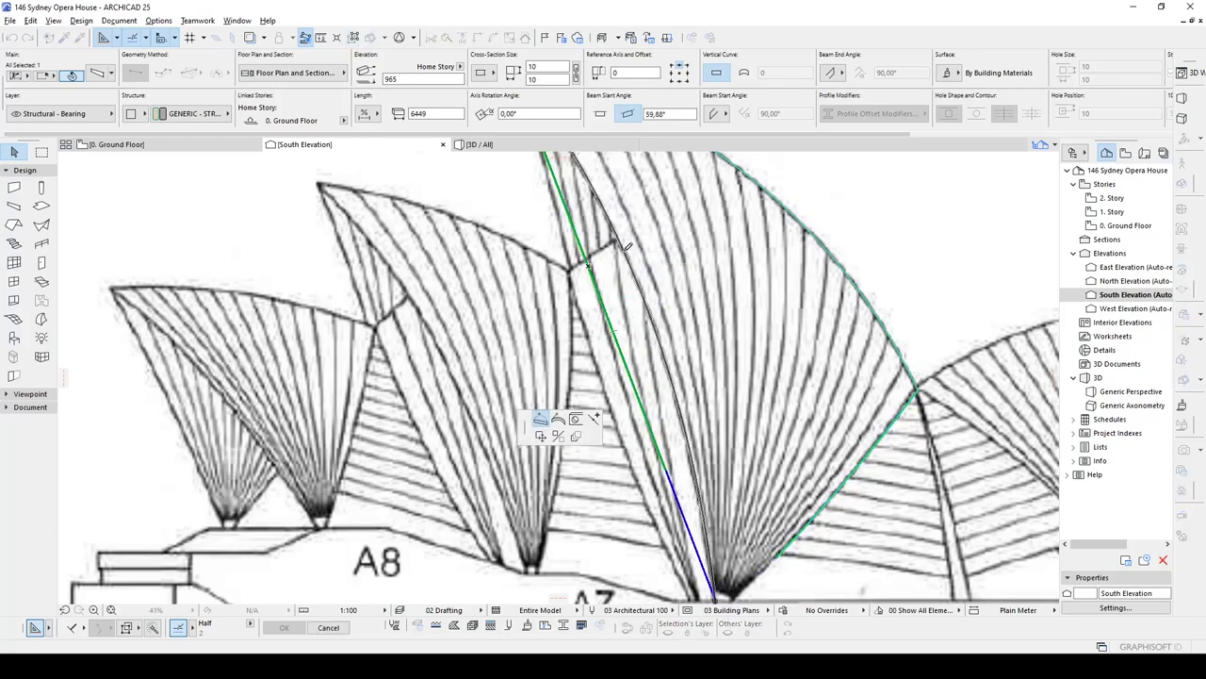
left_click(623, 248)
scroll(625, 252, "down", 6)
middle_click_drag(622, 277, 593, 328)
scroll(735, 390, "up", 2)
key("Escape")
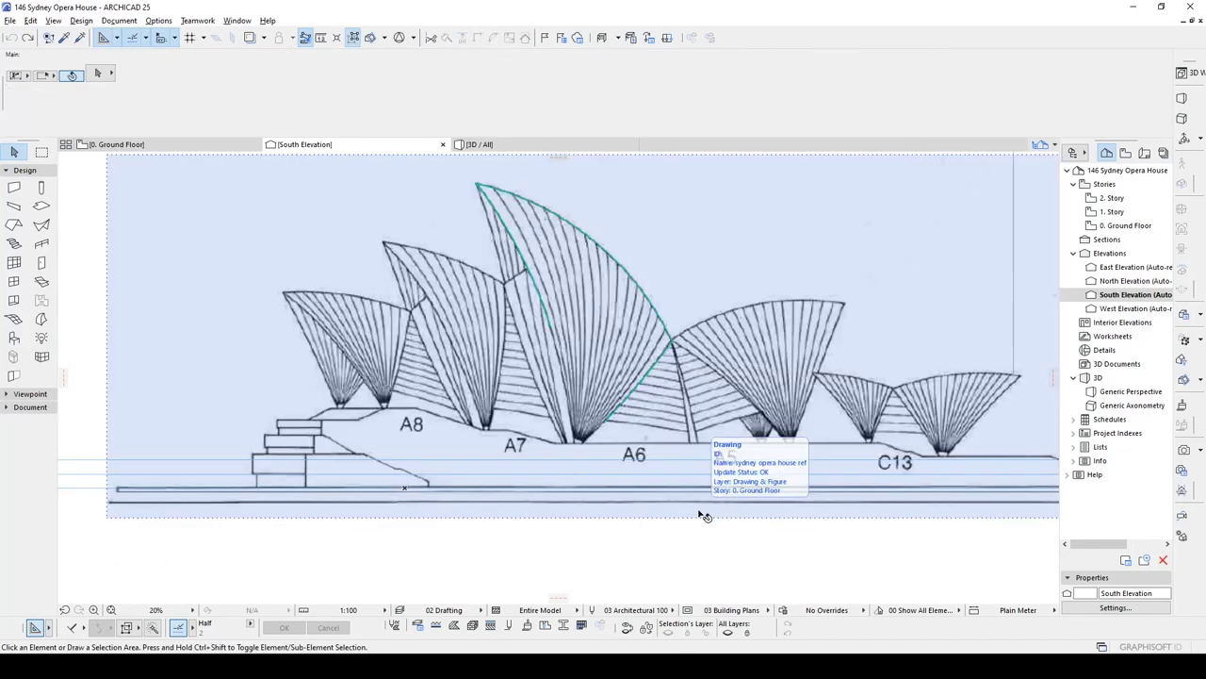
Step: Examine the three curved beams from another angle in 3D, and return to the 0. Ground Floor plan
left_click(480, 146)
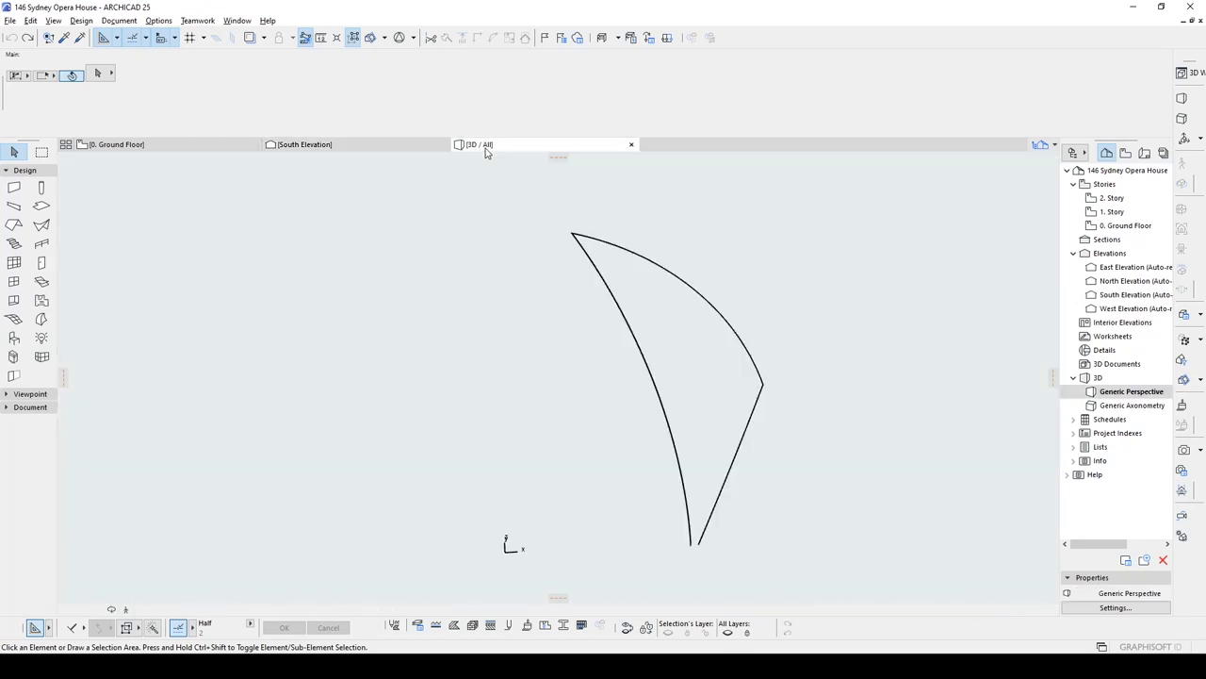
middle_click_drag(966, 257, 709, 418, "shift")
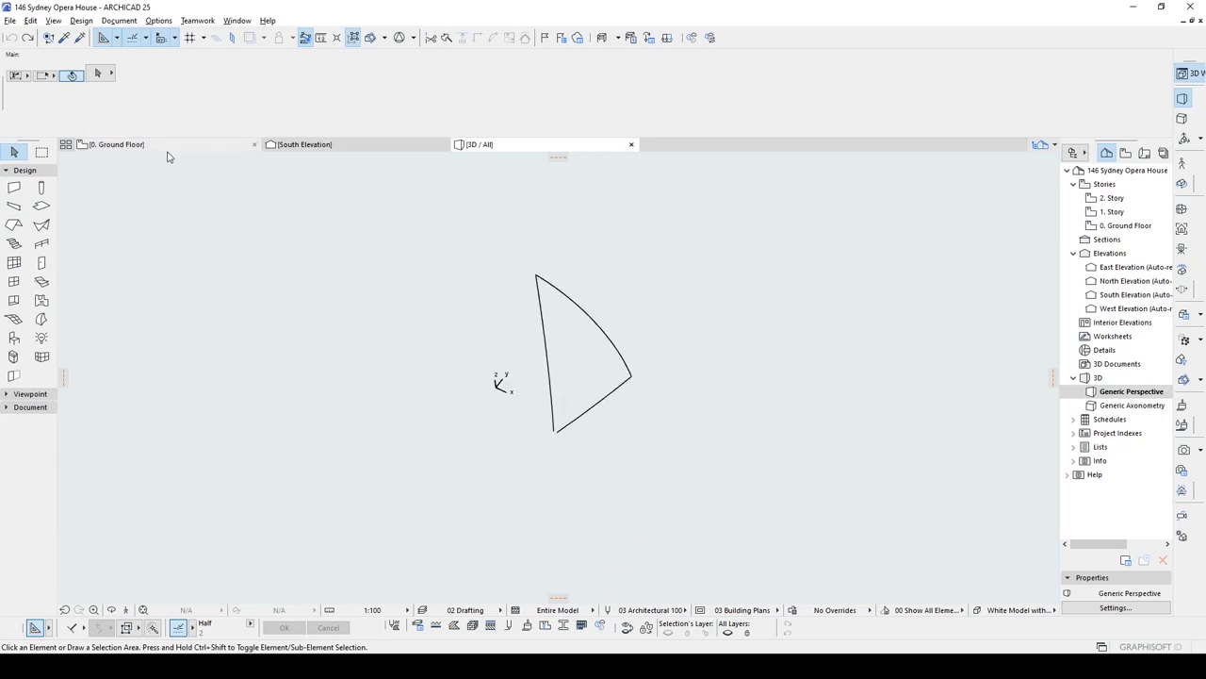
key("F2")
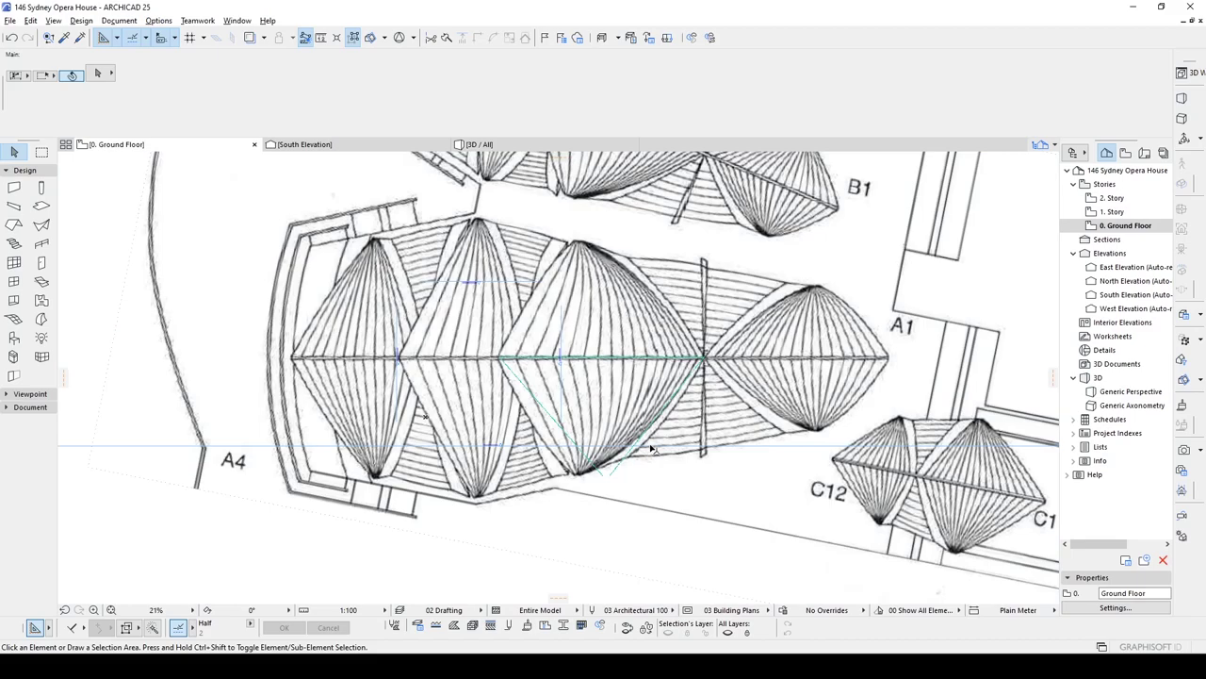
Step: Mirror a copy of the main shell's two side beams across the shell's central axis in plan, and view the result in 3D
scroll(650, 450, "up", 2)
left_click(665, 407)
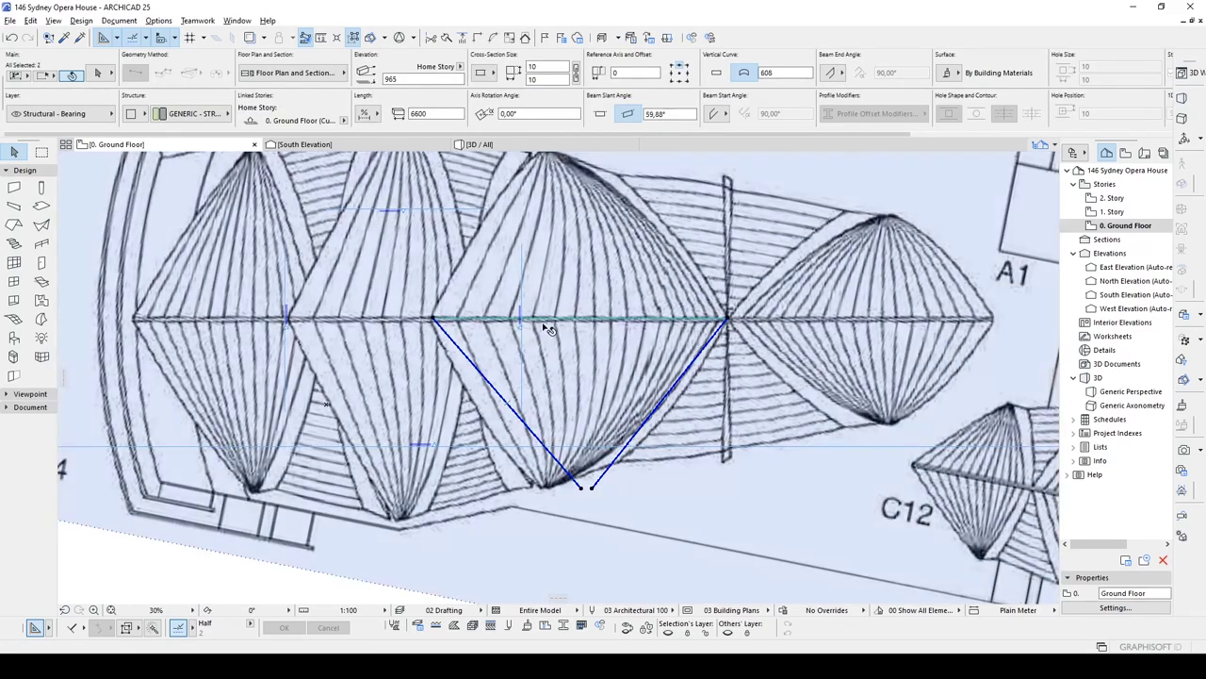
middle_click_drag(640, 336, 638, 388)
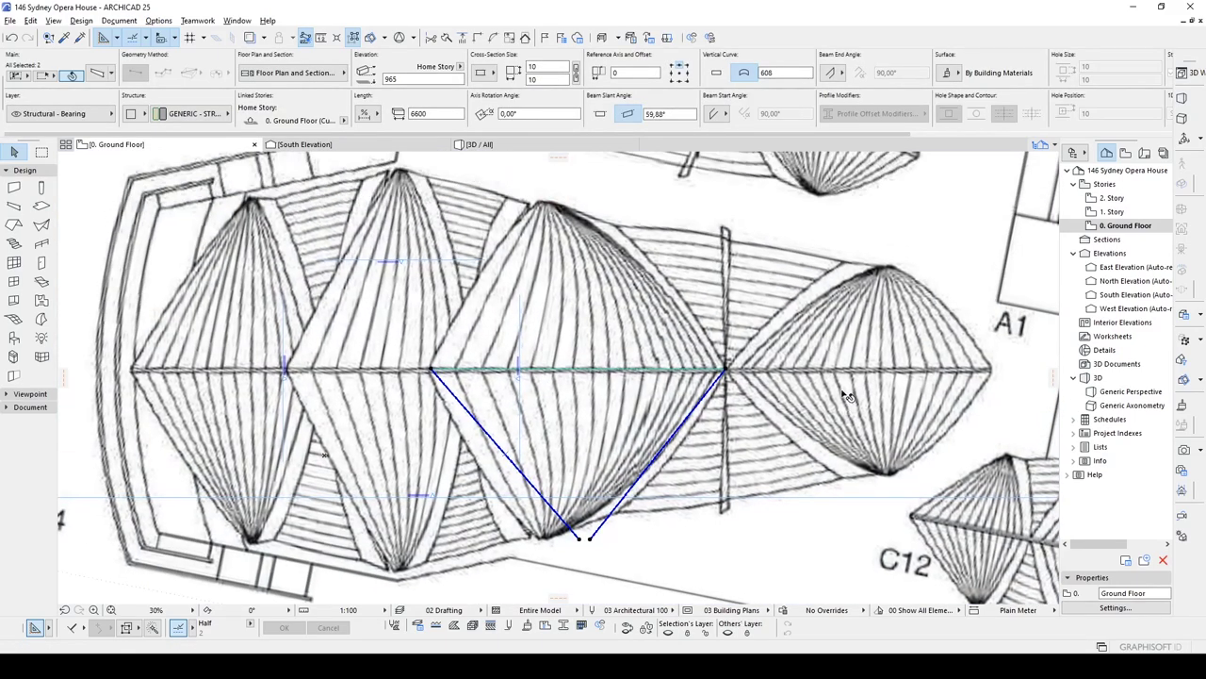
scroll(846, 396, "up", 4)
key("ctrl+shift+m")
left_click(611, 356)
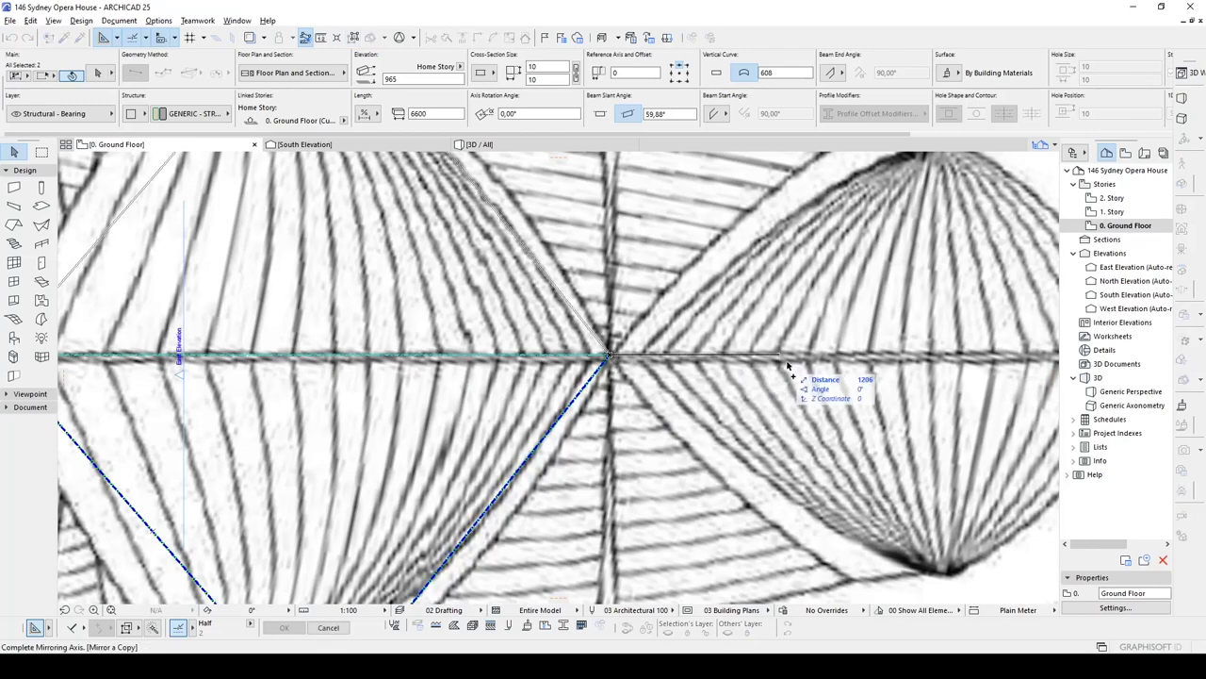
left_click(801, 364)
scroll(797, 364, "down", 4)
middle_click_drag(525, 336, 606, 325)
key("Escape")
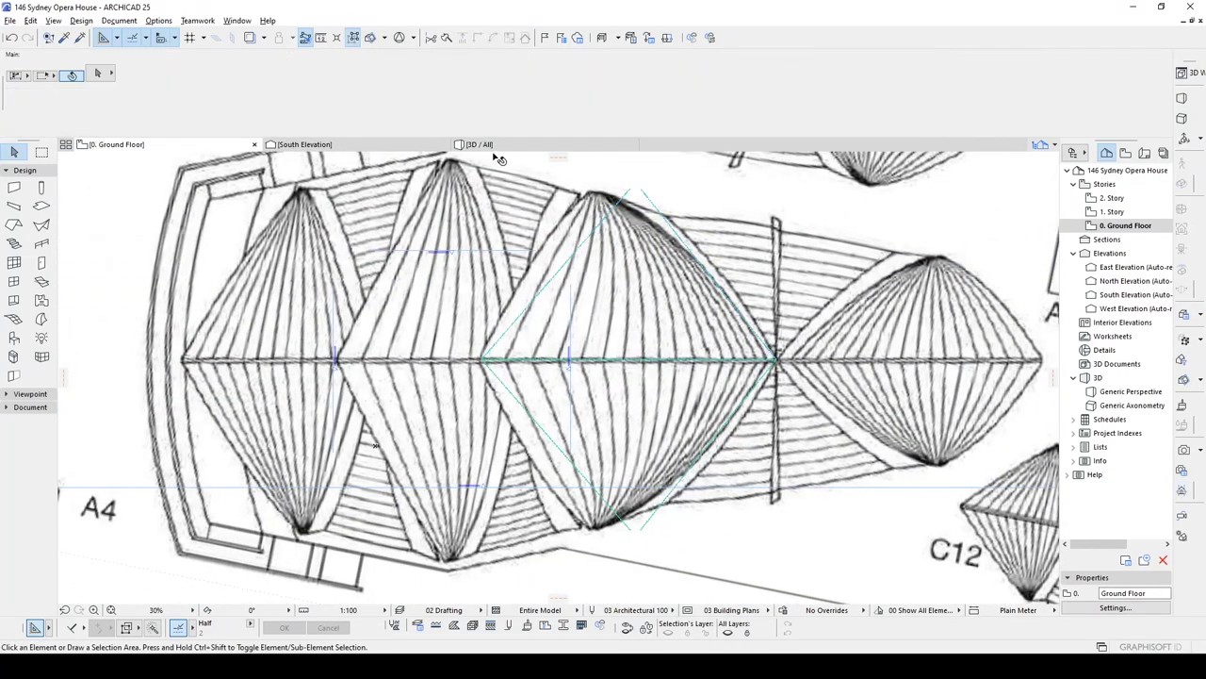
left_click(492, 146)
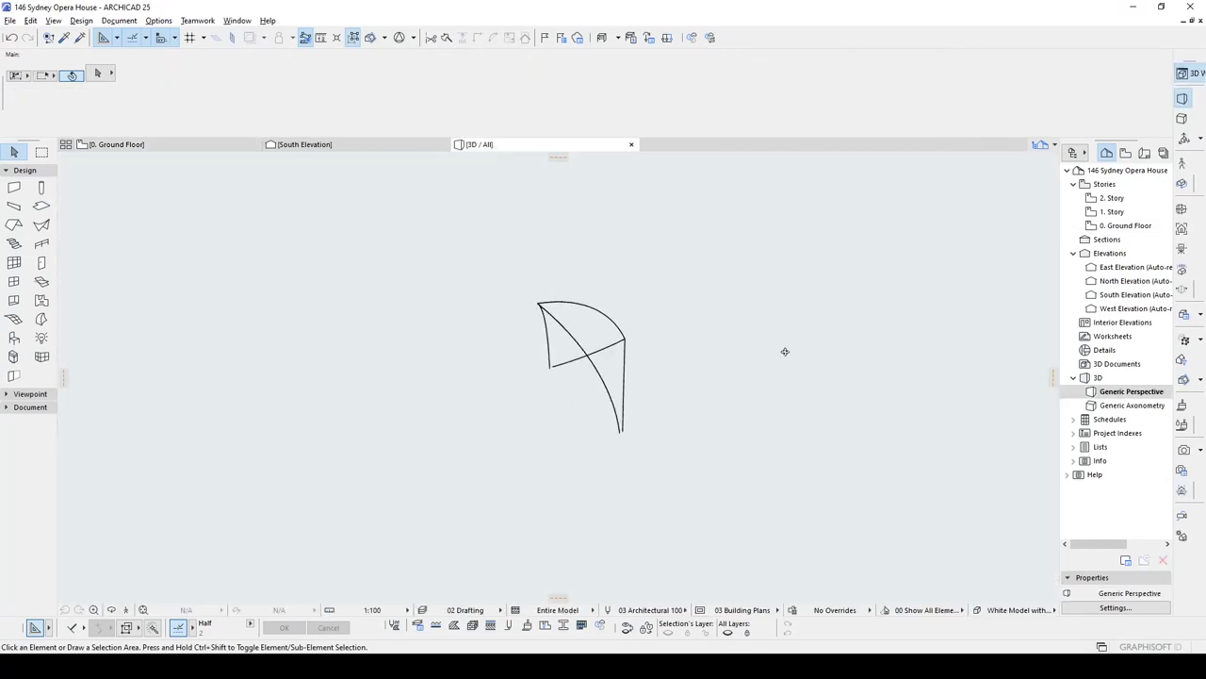
middle_click_drag(963, 247, 950, 316, "shift")
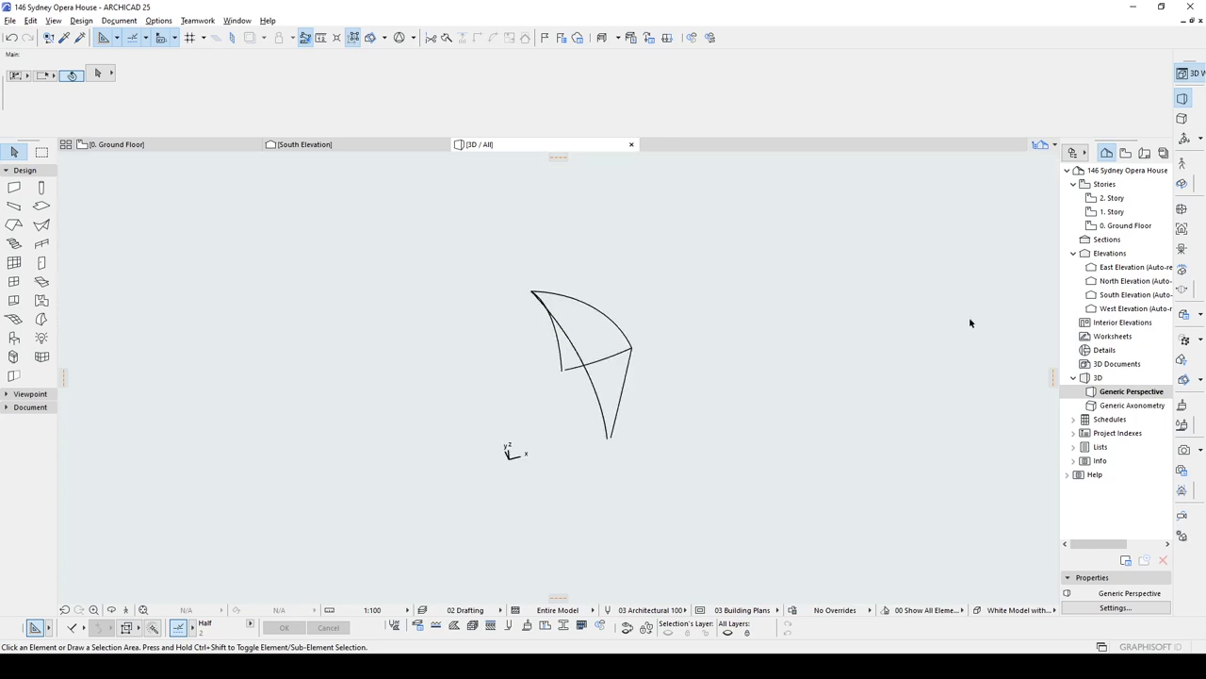
Step: Copy the main shell's ridge beam in the south elevation so its lower end sits at the second shell's rear joint
left_click(304, 144)
left_click(753, 294)
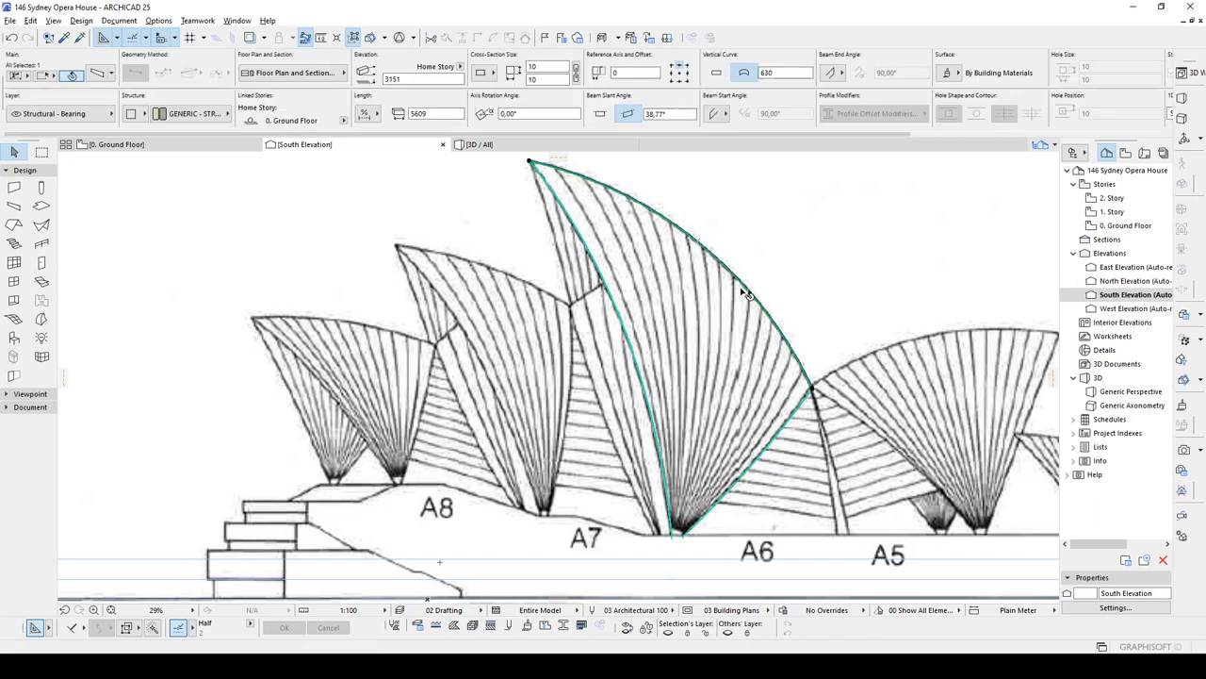
scroll(814, 391, "up", 5)
scroll(814, 390, "down", 5)
key("ctrl+shift+d")
left_click(811, 387)
left_click(570, 304)
Step: Fit the copied ridge beam to the second shell's front tip at about 19.48° and 2795 long, with a vertical curve of about 191
left_click(345, 167)
scroll(442, 307, "up", 3)
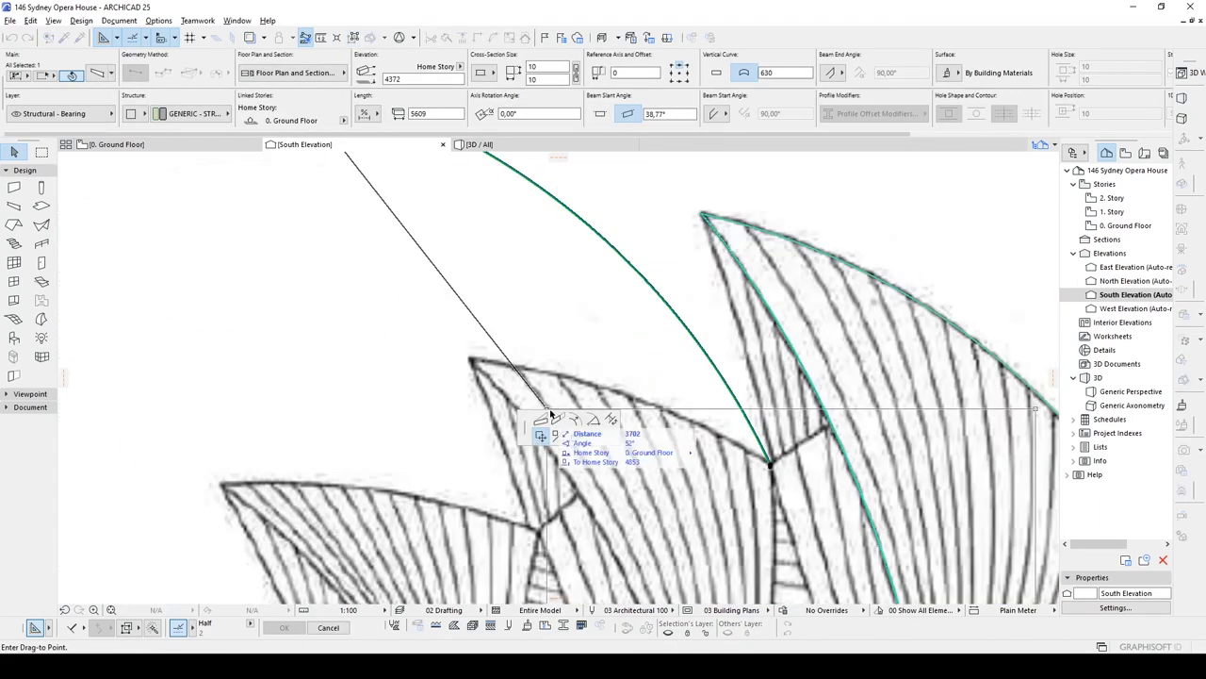
left_click(474, 360)
middle_click_drag(707, 474, 691, 443)
left_click(456, 250)
left_click(558, 419)
scroll(454, 380, "up", 3)
left_click(431, 380)
scroll(447, 380, "up", 3)
left_click(416, 379)
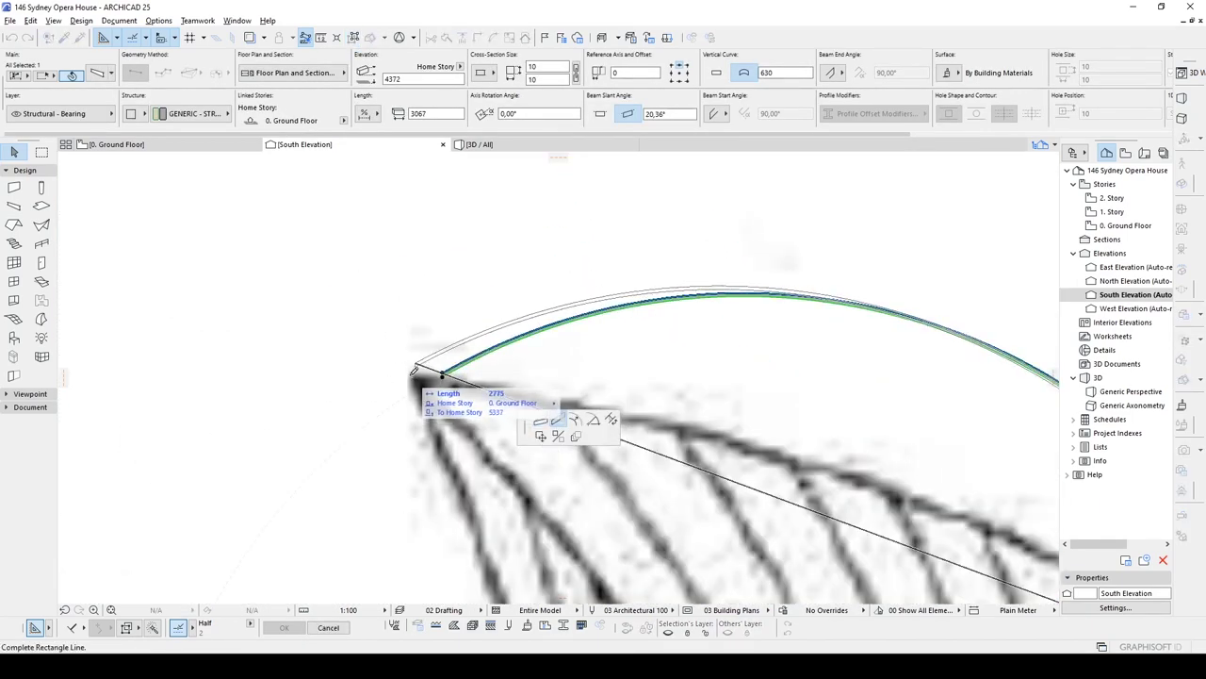
left_click(540, 418)
left_click(415, 379)
scroll(460, 376, "down", 5)
middle_click_drag(848, 512, 568, 353)
Step: Copy the second shell's ridge beam to the third shell's rear joint and slant its front end to the tip at about 9.36°
key("ctrl+shift+d")
left_click(568, 353)
left_click(232, 455)
middle_click_drag(232, 455, 700, 474)
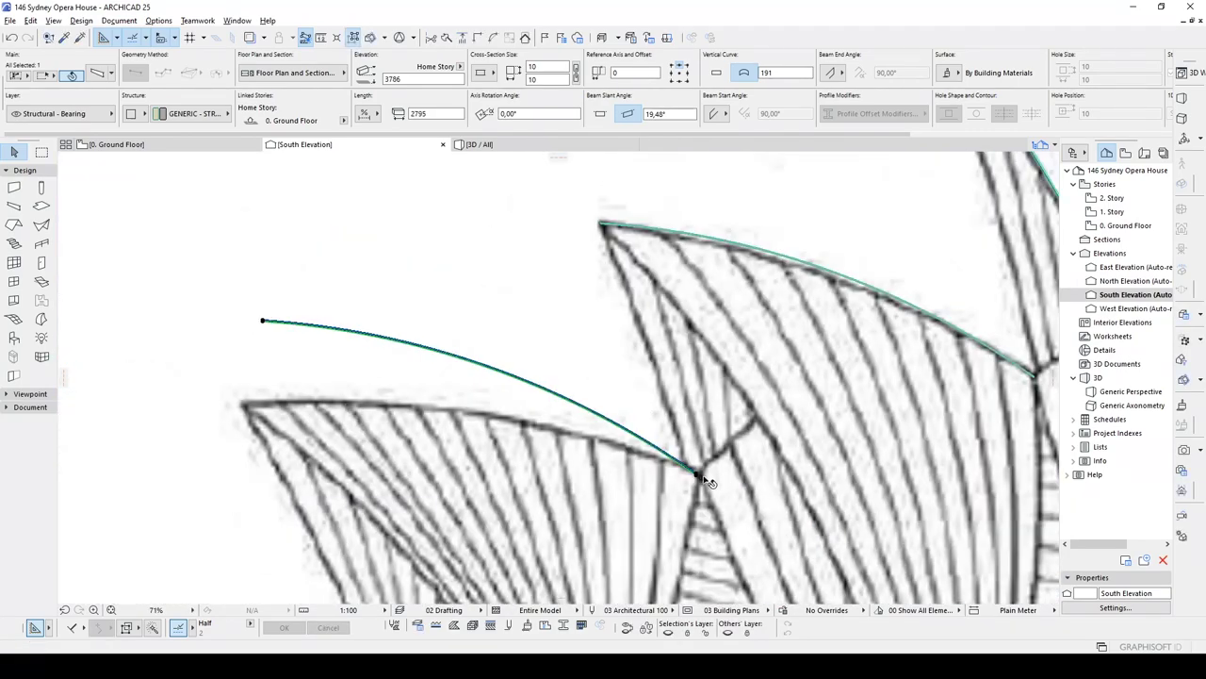
left_click(394, 290)
scroll(351, 381, "up", 3)
left_click(433, 367)
scroll(456, 373, "down", 5)
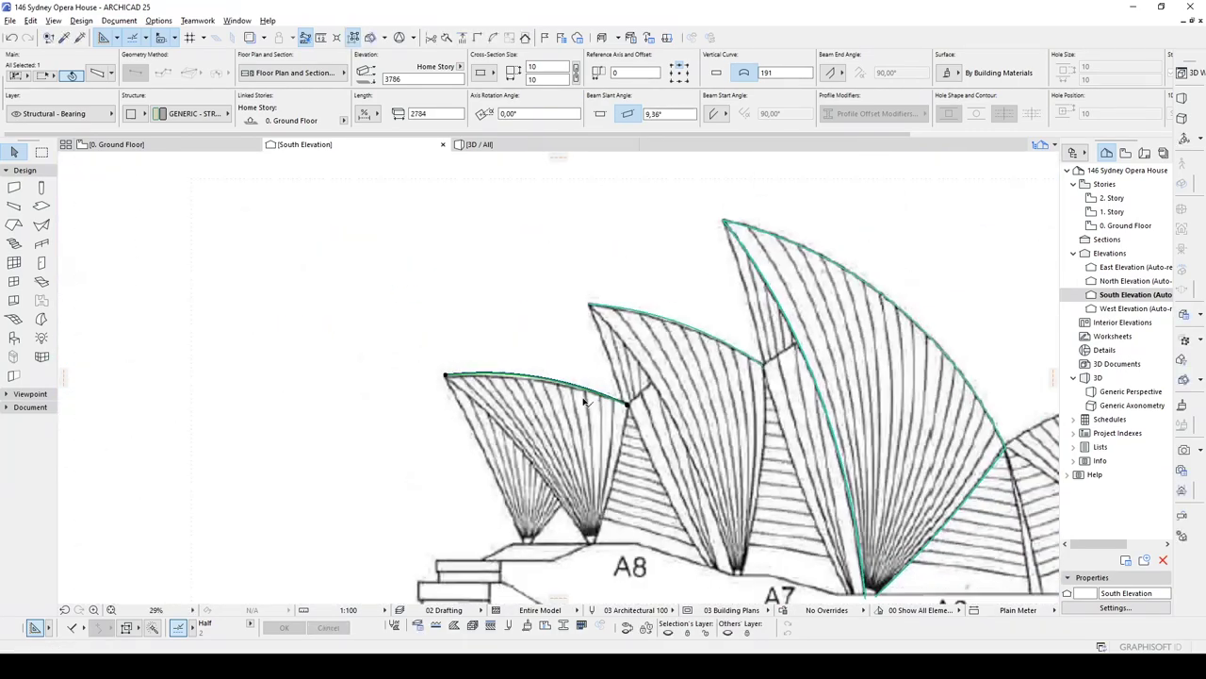
Step: Copy the ridge beam to the opposite-facing A5 shell and fit it at about 12.87°, 3913 long, with a vertical curve of about 387
key("ctrl+shift+d")
left_click(632, 404)
scroll(633, 405, "down", 2)
middle_click_drag(993, 409, 649, 367)
scroll(679, 339, "up", 5)
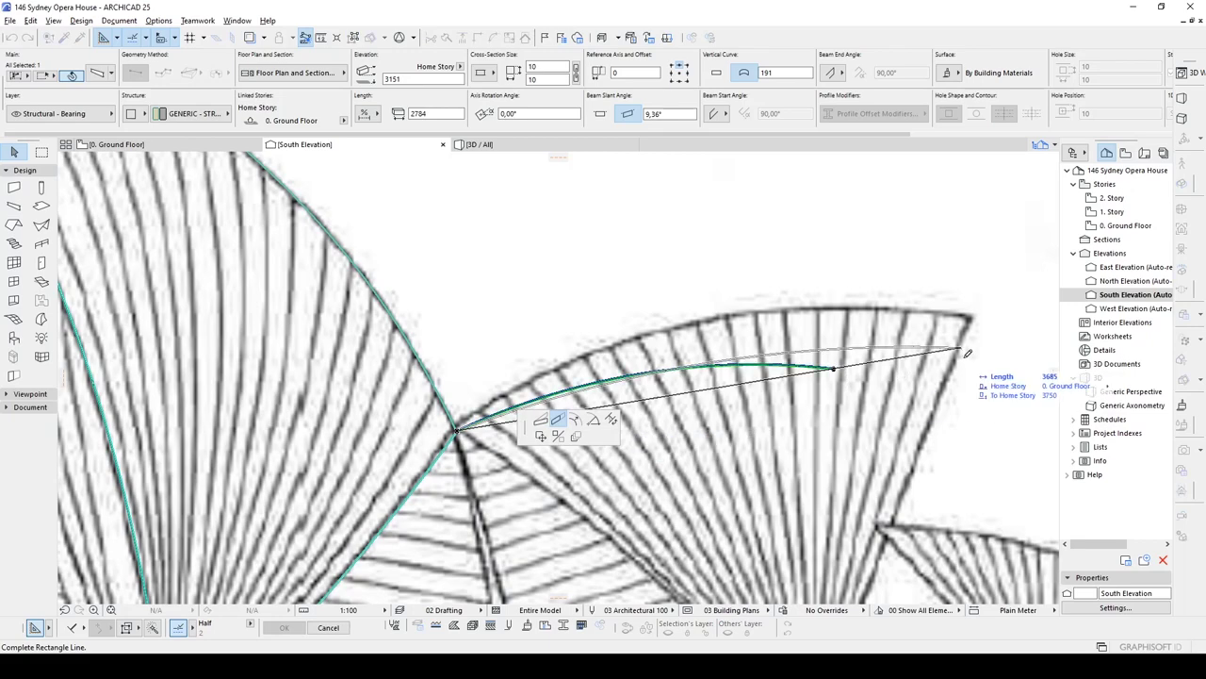
left_click(973, 348)
left_click(972, 346)
left_click(971, 314)
scroll(737, 339, "up", 5)
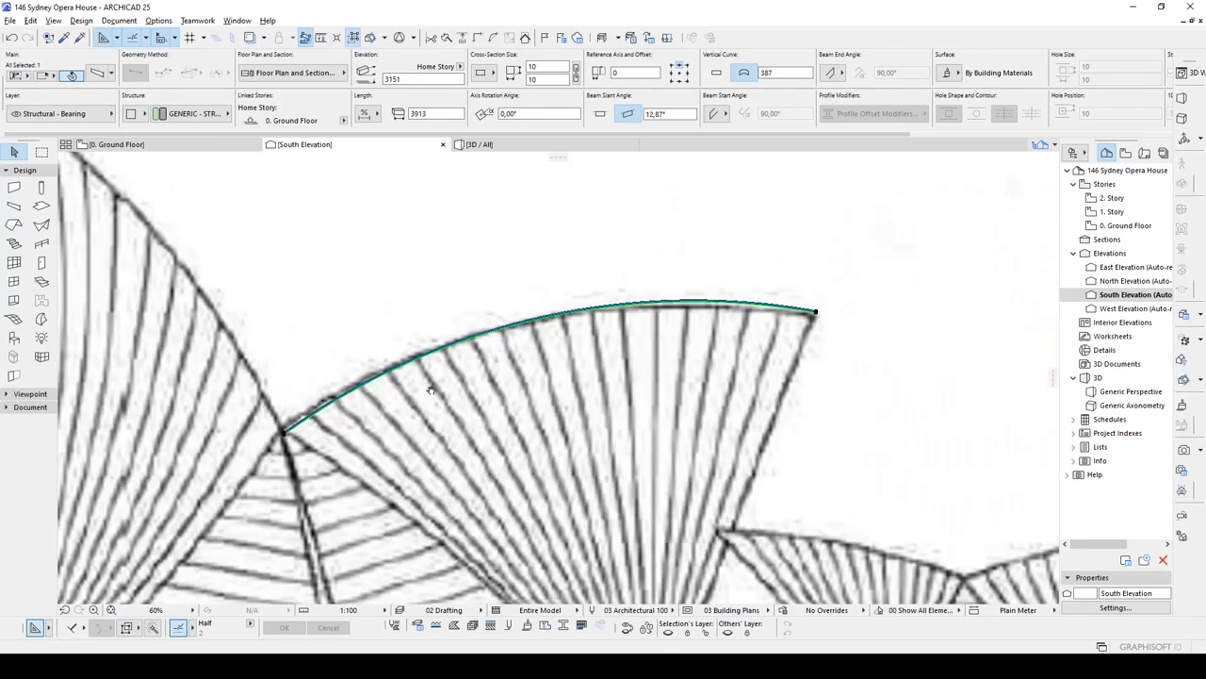
Step: Mirror the third shell's ridge beam about its rear joint and reshape the copy into a straight connecting beam about 766 long, slanted 40.91°
middle_click_drag(431, 389, 773, 377)
key("Escape")
left_click(411, 284)
key("ctrl+shift+m")
left_click(415, 282)
middle_click_drag(649, 301, 490, 360)
left_click(704, 283)
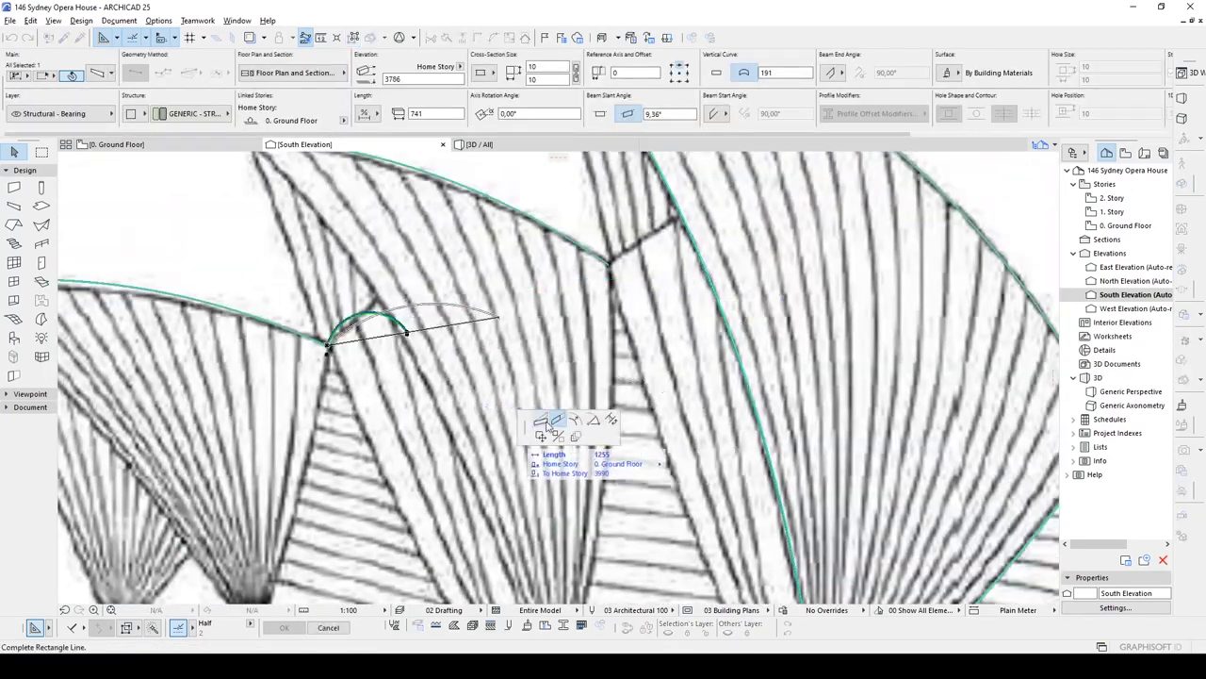
left_click(545, 422)
scroll(400, 290, "up", 5)
scroll(361, 294, "up", 4)
left_click(484, 289)
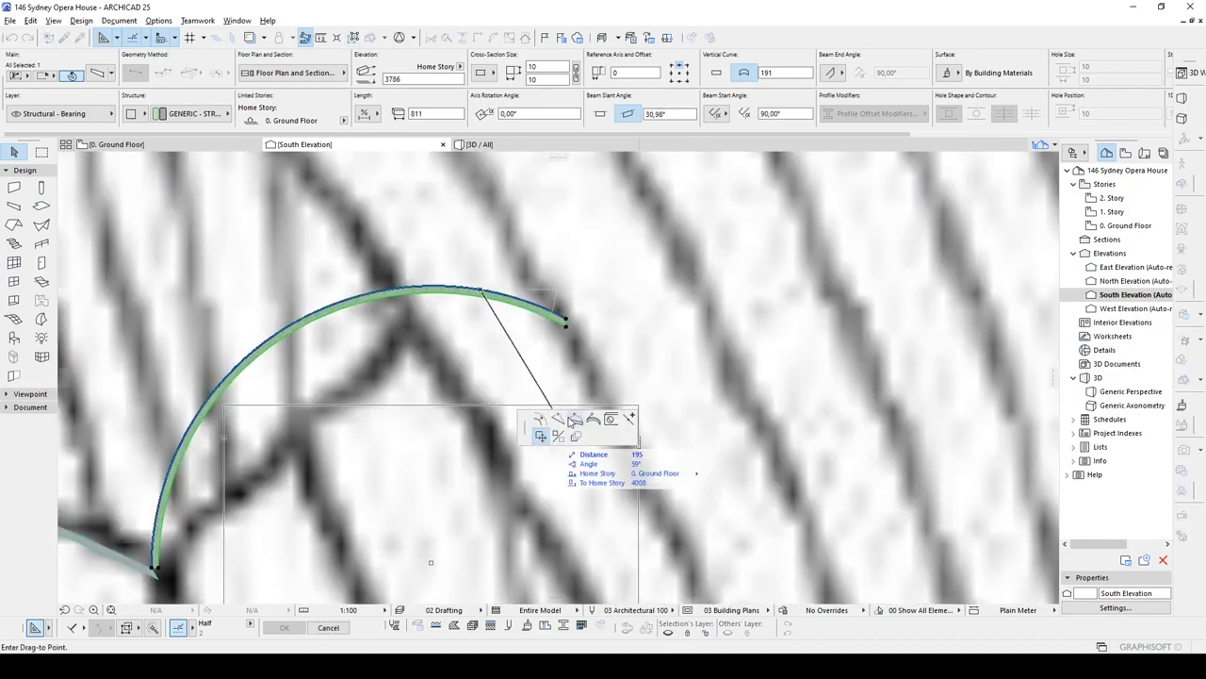
left_click(571, 417)
scroll(548, 388, "down", 5)
left_click(553, 368)
Step: Copy the short connecting beam to the second shell's rear joint and adjust its slant to follow the short edge towards the main shell
scroll(405, 235, "down", 5)
scroll(410, 282, "up", 4)
left_click(718, 211)
scroll(729, 215, "up", 3)
middle_click_drag(728, 215, 600, 415)
left_click(745, 271)
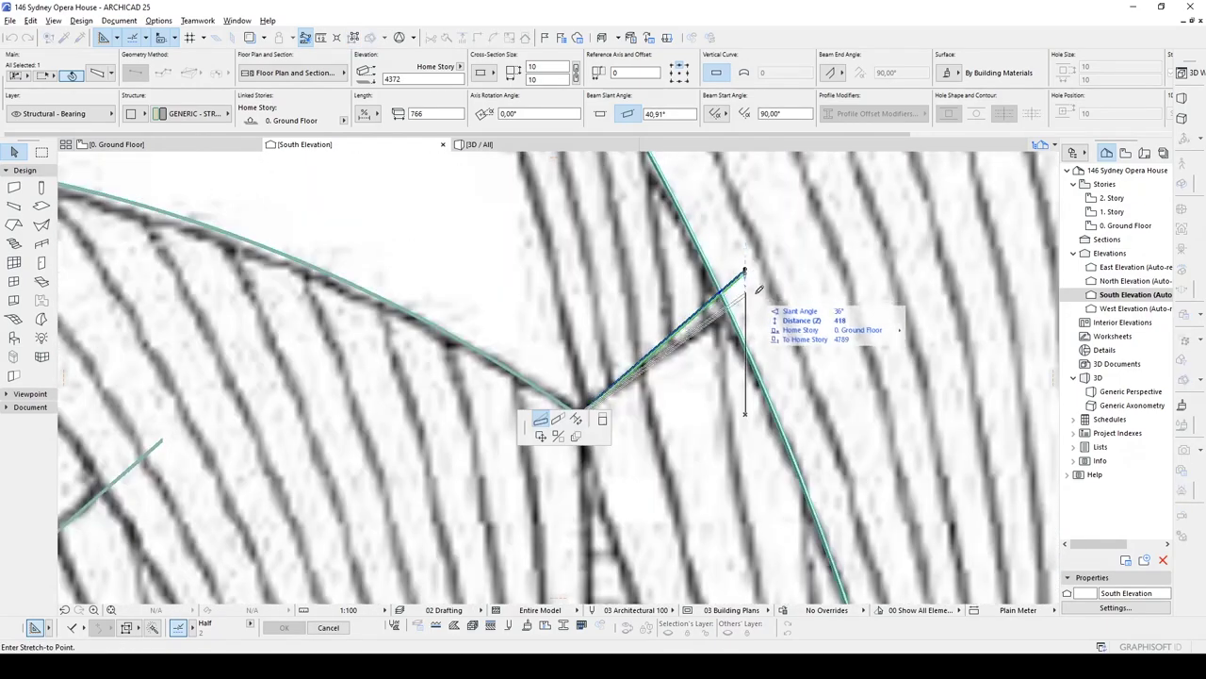
left_click(559, 420)
left_click(728, 309)
scroll(490, 283, "down", 6)
Step: Copy the main shell's 35.42° side beam towards the A5 shell and place its lower end at that shell's foot
left_click(650, 413)
scroll(796, 485, "up", 5)
left_click(816, 506)
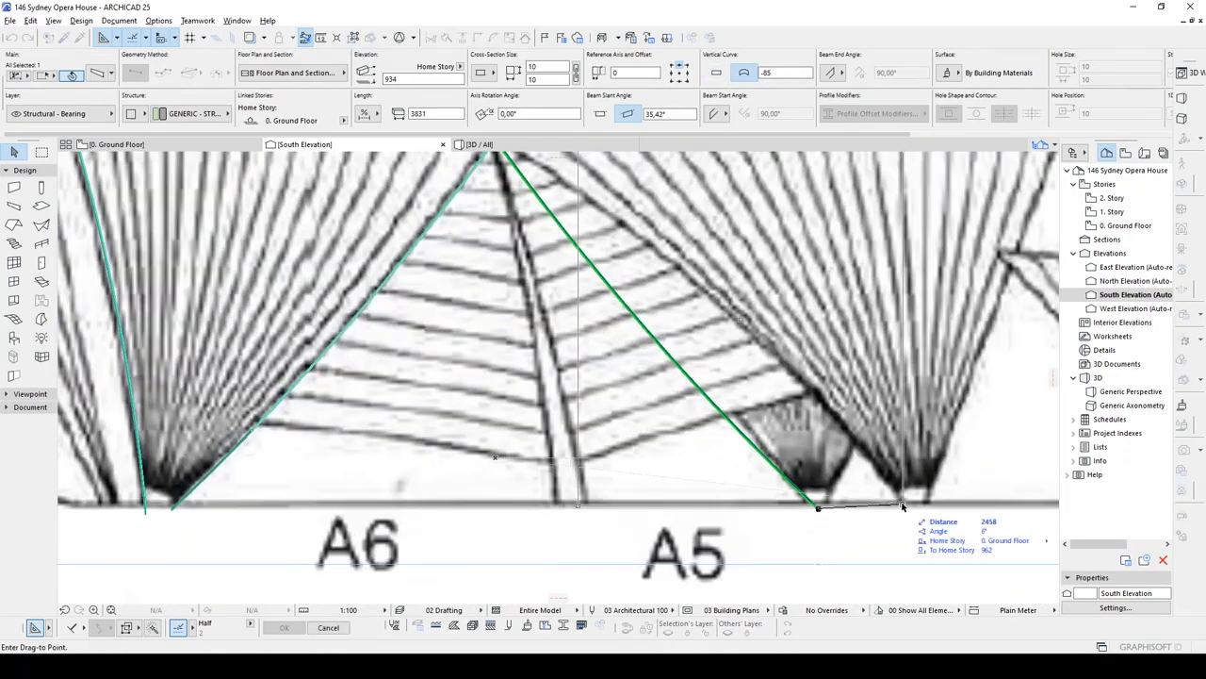
left_click(902, 506)
Step: Slant the A5 side beam about 29.07° to meet the main ridge joint and curve it vertically by about 201
left_click(625, 324)
left_click(557, 427)
scroll(571, 387, "up", 2)
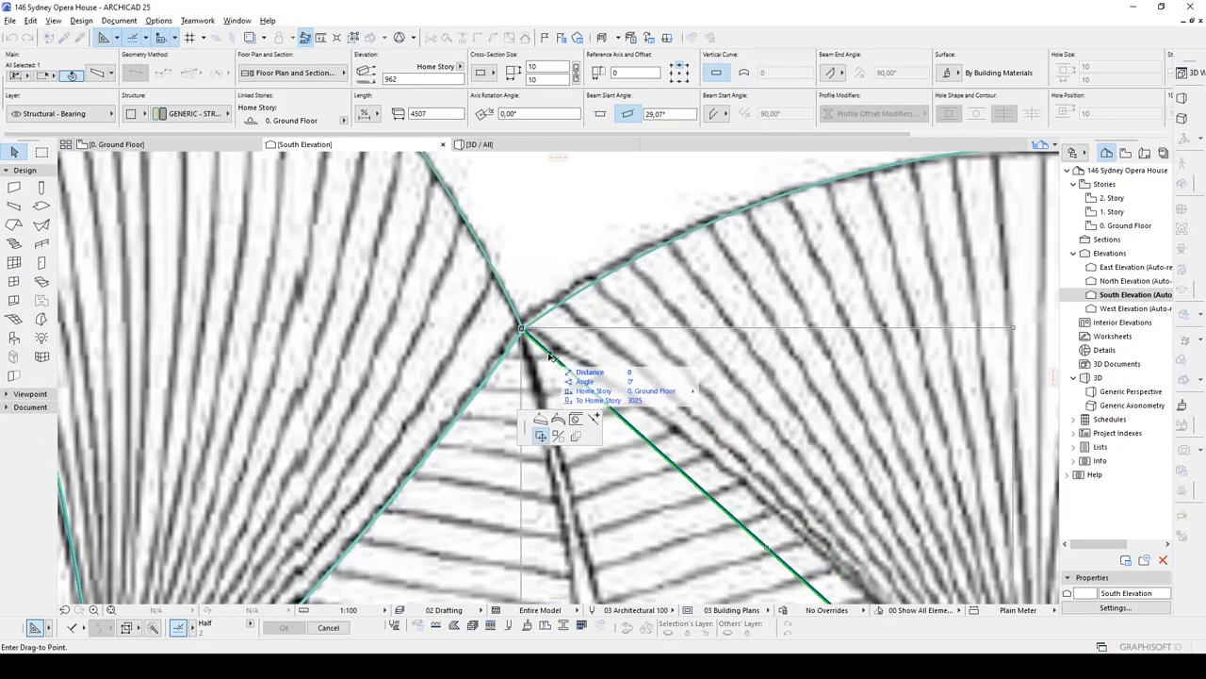
left_click(558, 419)
left_click(615, 382)
scroll(616, 382, "down", 5)
Step: Mirror a copy of the A5 side beam about the shell's foot and raise its free end towards the A5 shell's tip
key("ctrl+shift+m")
scroll(763, 501, "up", 3)
left_click(729, 506)
left_click(1018, 259)
scroll(1018, 258, "down", 4)
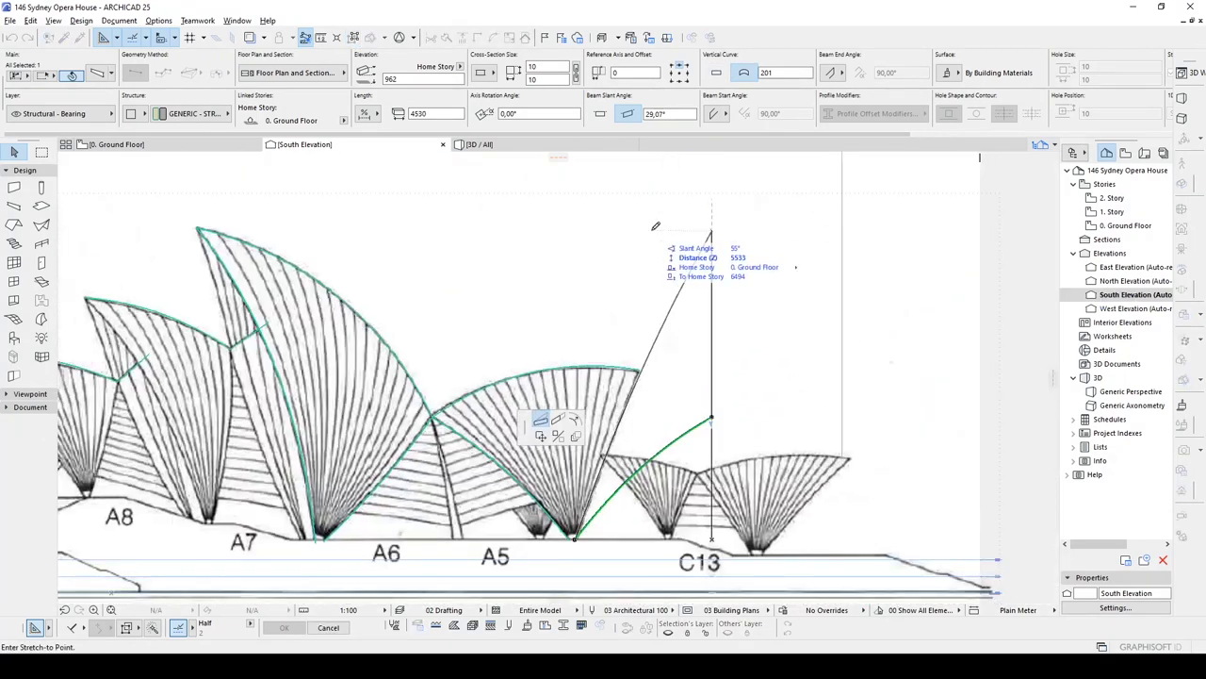
left_click(559, 422)
left_click(639, 372)
Step: Straighten the A5 shell's front edge beam and fit it to the ridge tip at about 58.49° and 3561 long
scroll(650, 373, "up", 3)
left_click(719, 327)
left_click(630, 386)
scroll(644, 382, "up", 3)
left_click(638, 369)
left_click(559, 420)
scroll(638, 265, "down", 5)
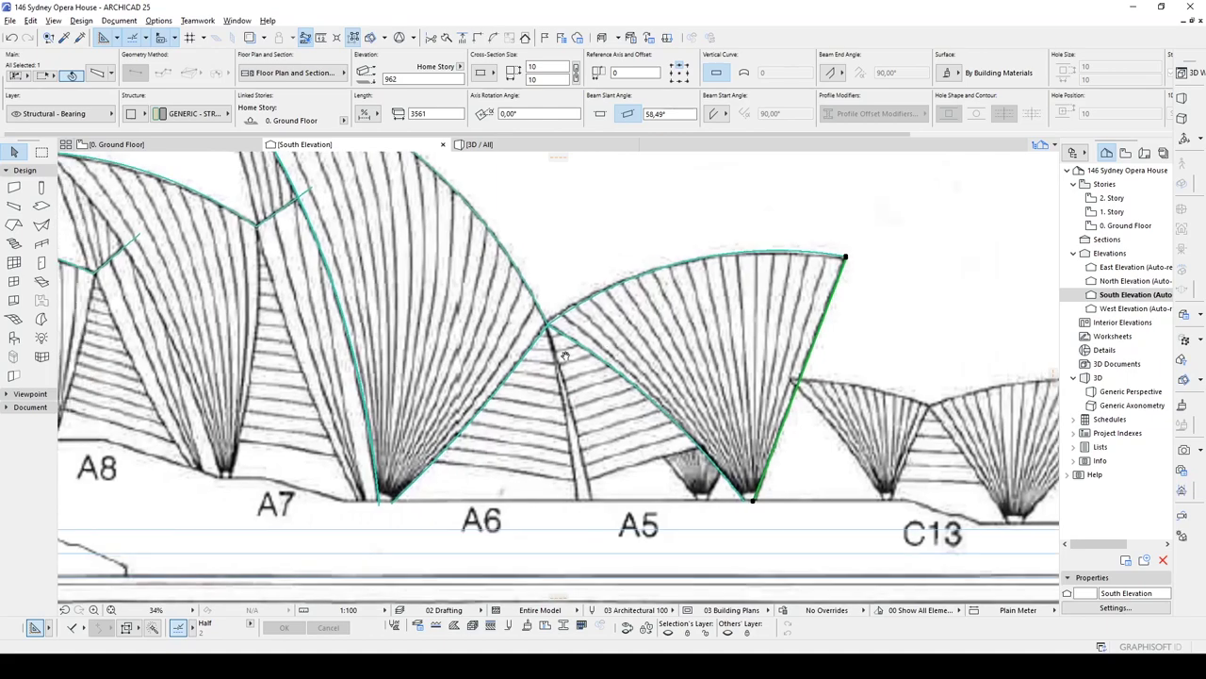
Step: Copy the main shell's 59.88° front opening beam to the adjacent foot point between A7 and A6
scroll(762, 502, "up", 6)
left_click(762, 502)
key("ctrl+shift+d")
left_click(762, 503)
scroll(762, 502, "down", 1)
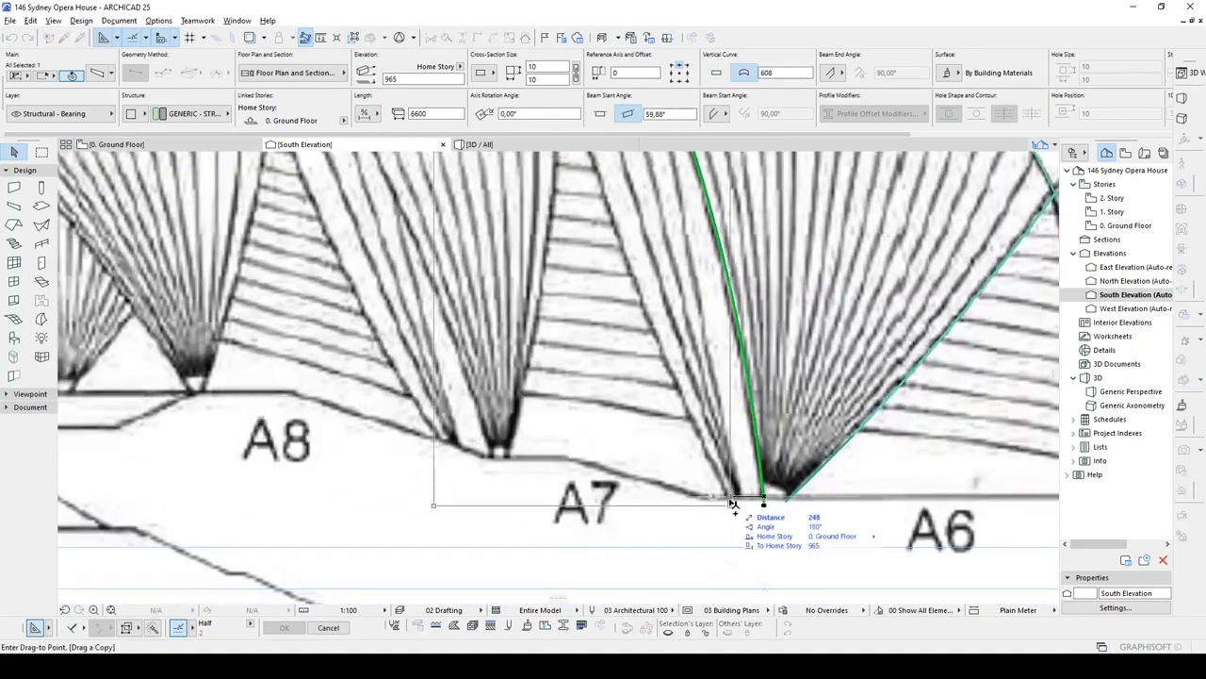
left_click(729, 503)
Step: Shorten the copied beam to the second shell's rear joint at about 60.48° and 3957 long, and set its vertical curve to about -139
scroll(729, 503, "down", 4)
left_click(560, 207)
scroll(560, 254, "up", 2)
left_click(717, 73)
scroll(660, 428, "up", 5)
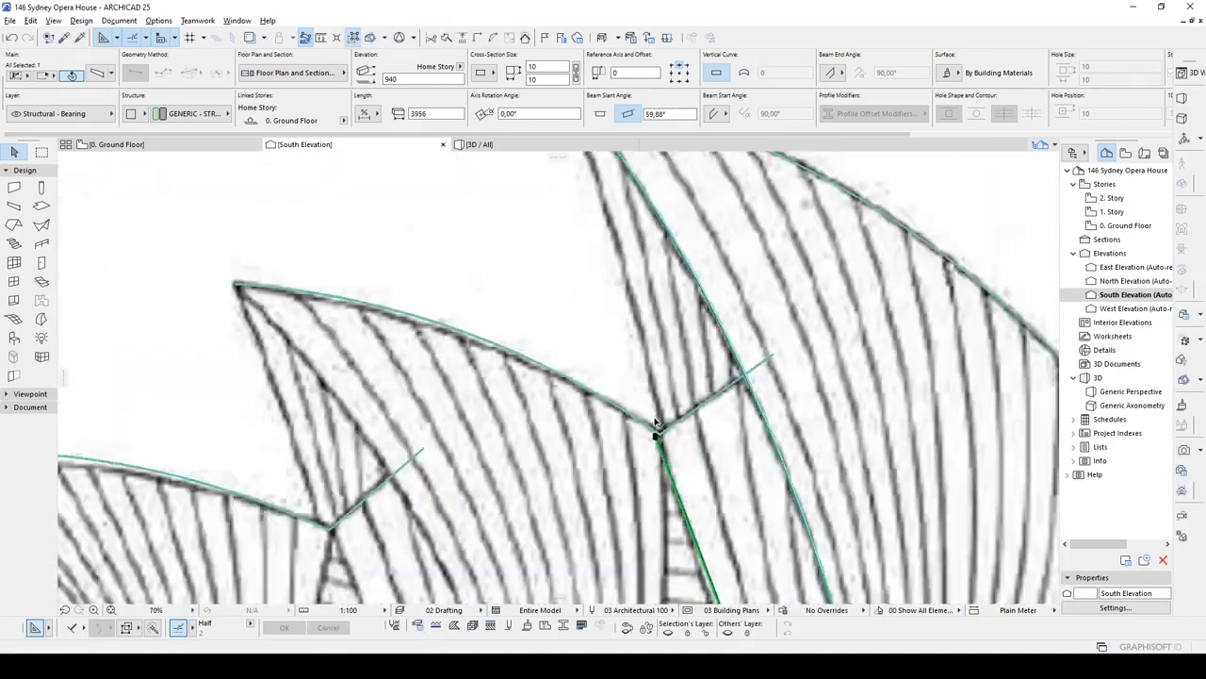
left_click(667, 429)
scroll(666, 428, "down", 5)
scroll(719, 382, "up", 3)
scroll(719, 382, "down", 4)
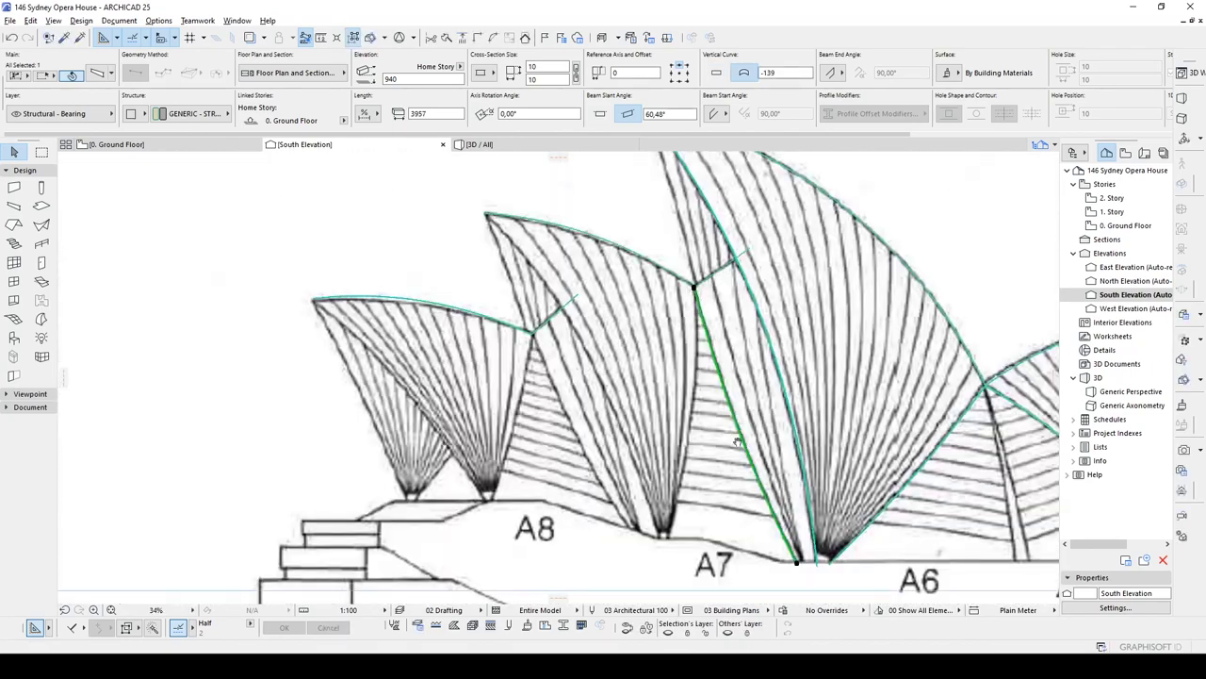
Step: Add curved side beams for the second and third shells, including one from the third shell's rear joint slanted about 43.06° and curved -109
left_click(670, 253)
left_click(569, 533)
left_click(634, 460)
scroll(650, 505, "up", 3)
left_click(625, 530)
scroll(625, 529, "down", 4)
scroll(546, 194, "up", 3)
left_click(547, 194)
scroll(547, 194, "down", 4)
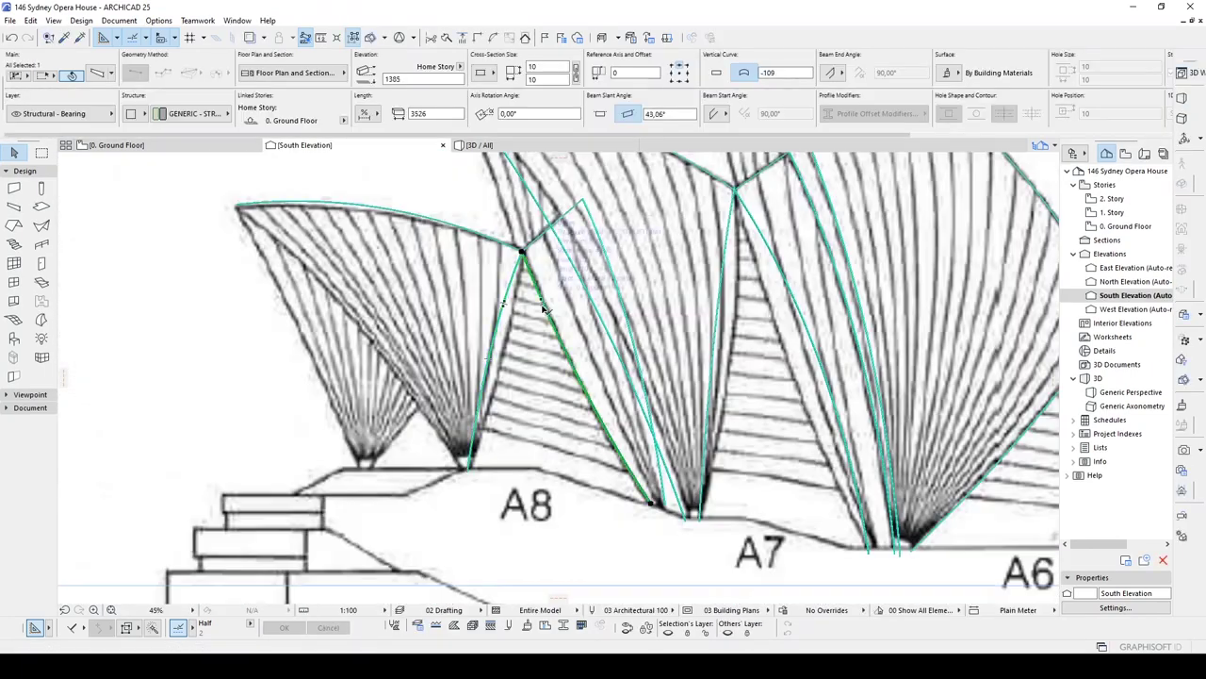
Step: Copy the third shell's 39.85° side beam in the south elevation to the other side of that shell's foot near A8
left_click(582, 356)
left_click(596, 349)
key("F3")
scroll(530, 257, "down", 3)
left_click(306, 147)
scroll(500, 460, "up", 4)
key("ctrl+shift+d")
left_click(500, 460)
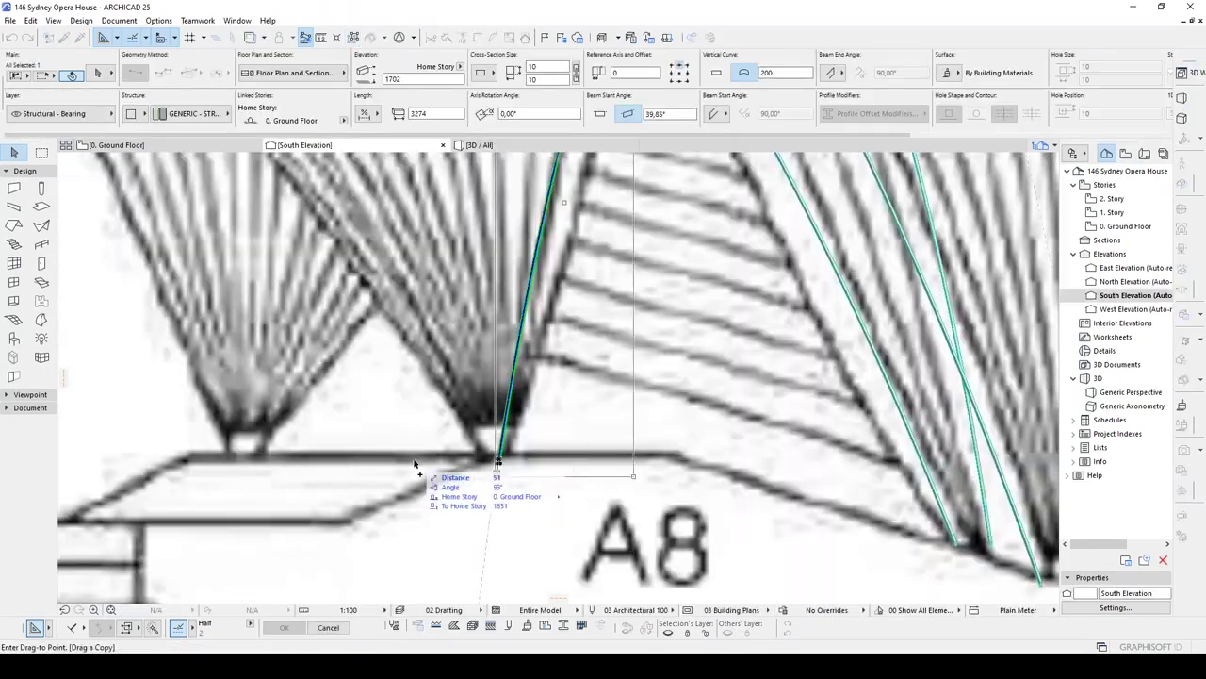
scroll(480, 462, "up", 4)
left_click(418, 444)
scroll(452, 433, "down", 3)
Step: Reshape the copied beam into the third shell's front edge, running from its foot to the ridge tip at about 38.08°
scroll(447, 405, "down", 4)
left_click(535, 405)
left_click(576, 417)
left_click(540, 420)
left_click(117, 145)
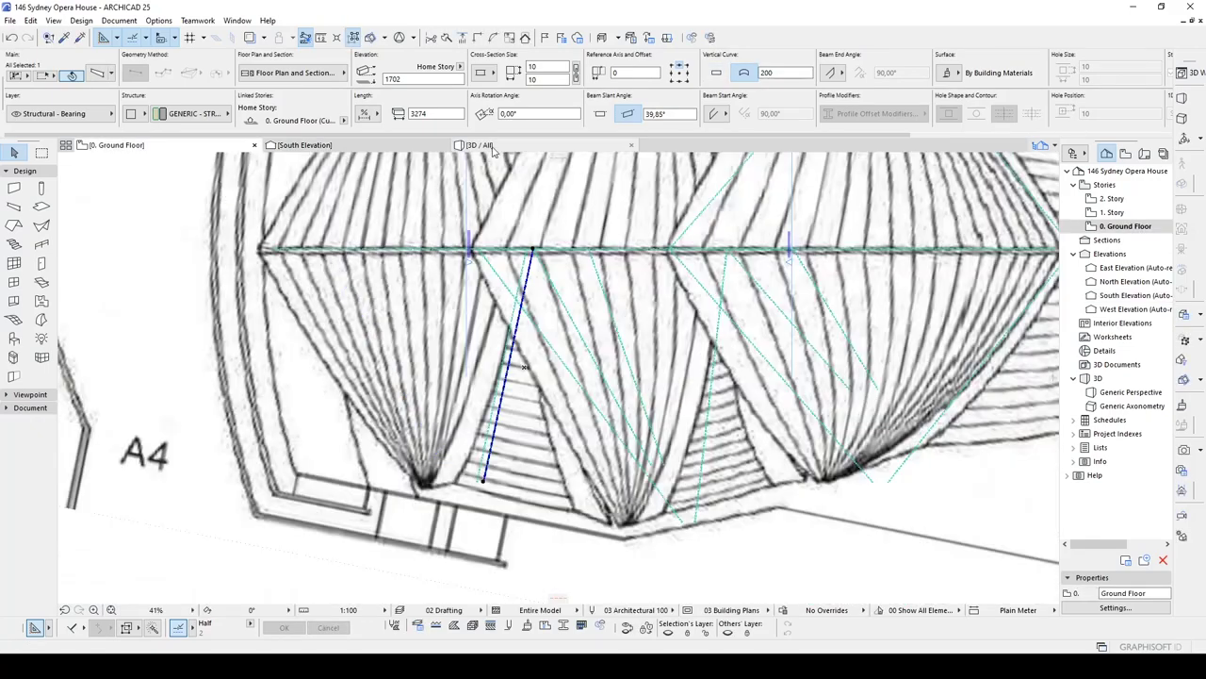
left_click(490, 146)
left_click(717, 72)
left_click(567, 446)
left_click(354, 227)
left_click(355, 258)
left_click(559, 417)
left_click(352, 227)
Step: Mirror a copy of the shells' slanted side beams across the central ridge axis in the ground floor plan
middle_click_drag(528, 311, 693, 273, "shift")
left_click(430, 317)
left_click(306, 145)
left_click(487, 145)
middle_click_drag(669, 384, 512, 458, "shift")
left_click(708, 431, "shift")
left_click(784, 414, "shift")
left_click(581, 412, "shift")
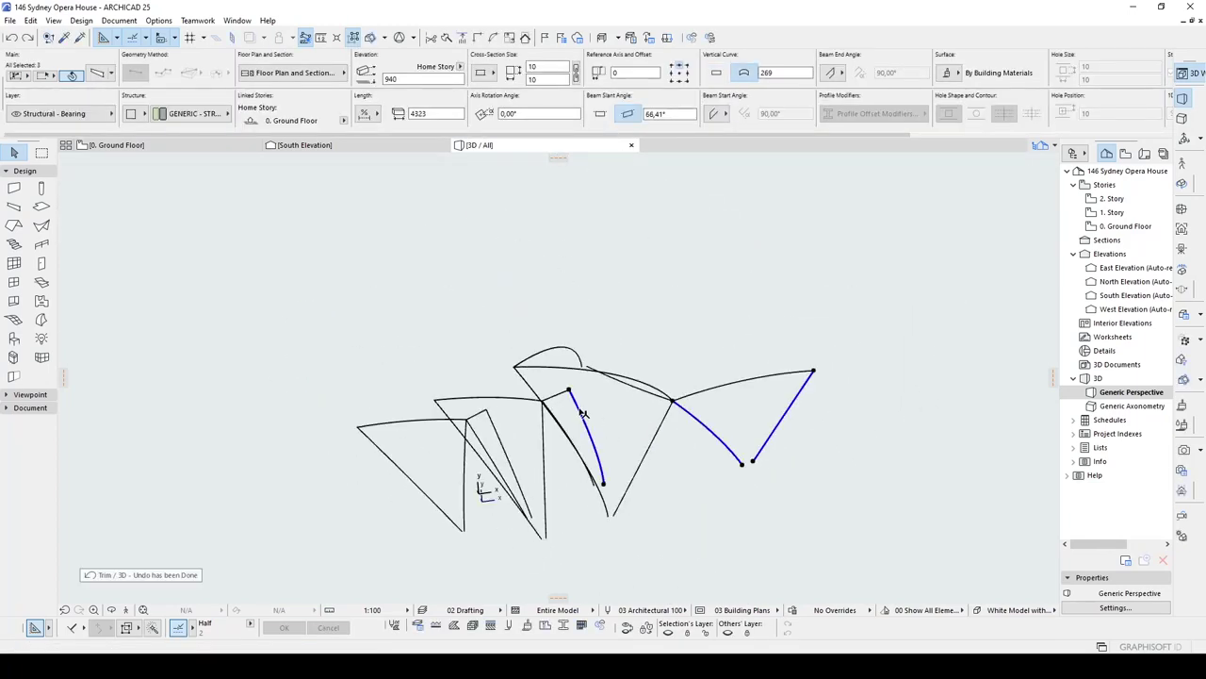
left_click(559, 458, "shift")
middle_click_drag(581, 411, 409, 342, "shift")
left_click(480, 458, "shift")
left_click(471, 394, "shift")
right_click(439, 333)
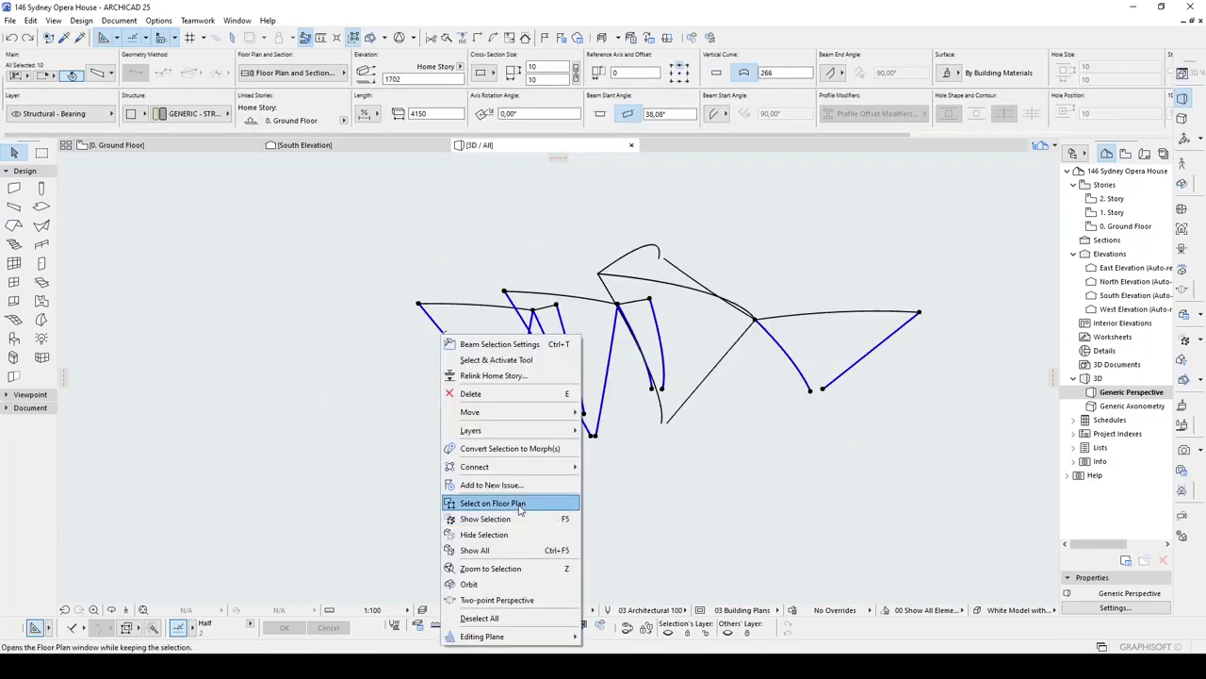
left_click(519, 509)
key("ctrl+shift+m")
left_click(528, 307)
left_click(740, 309)
left_click(488, 145)
key("Escape")
Step: Start a polygonal morph in 3D at the largest shell's front-edge foot and draw its base edge, about 137 long, to the rear side beam's foot
middle_click_drag(422, 501, 591, 325, "shift")
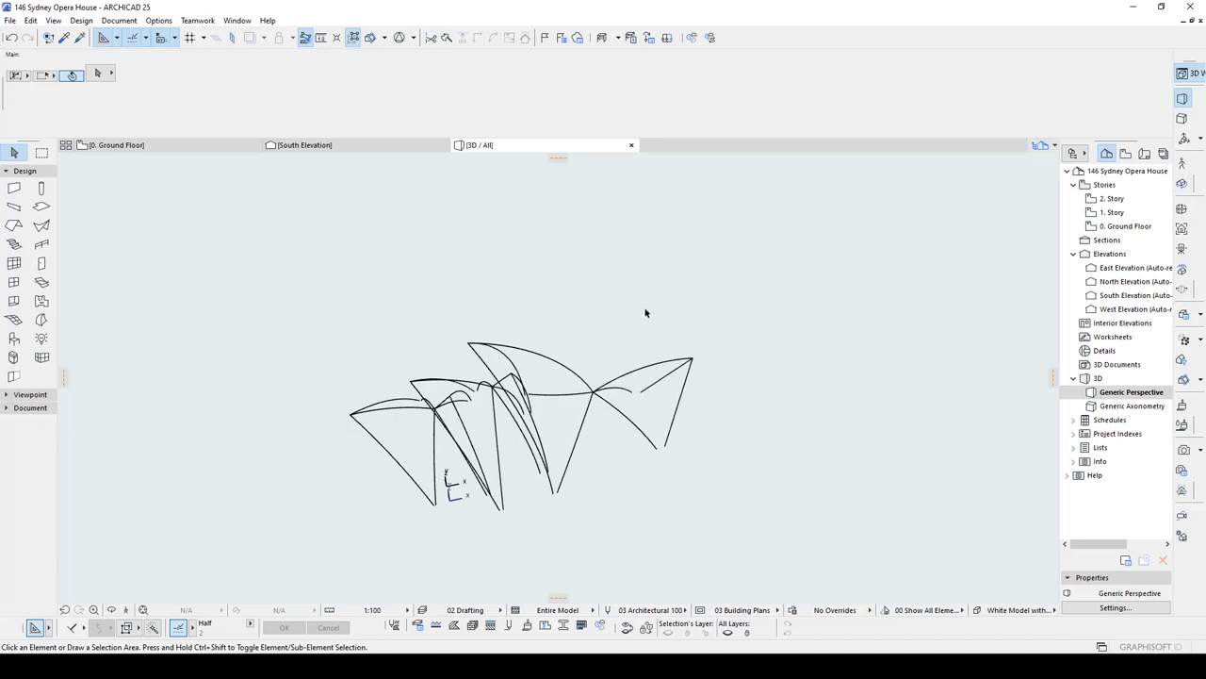
middle_click_drag(648, 312, 410, 371, "shift")
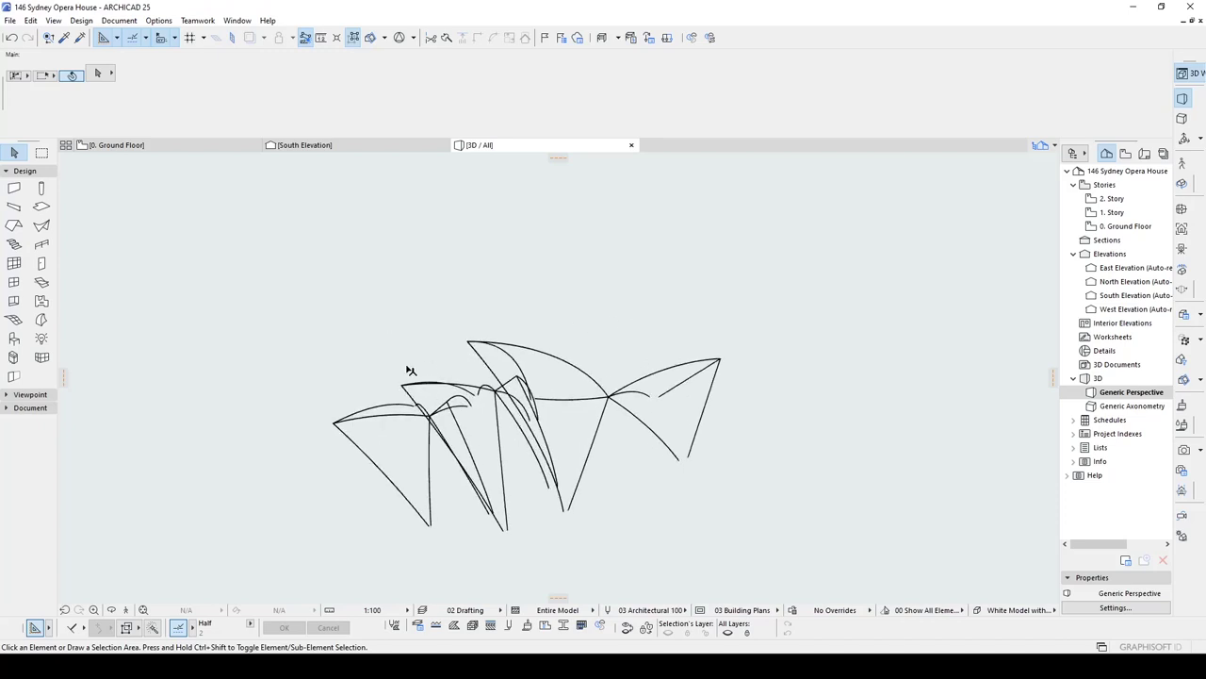
middle_click_drag(264, 437, 275, 387)
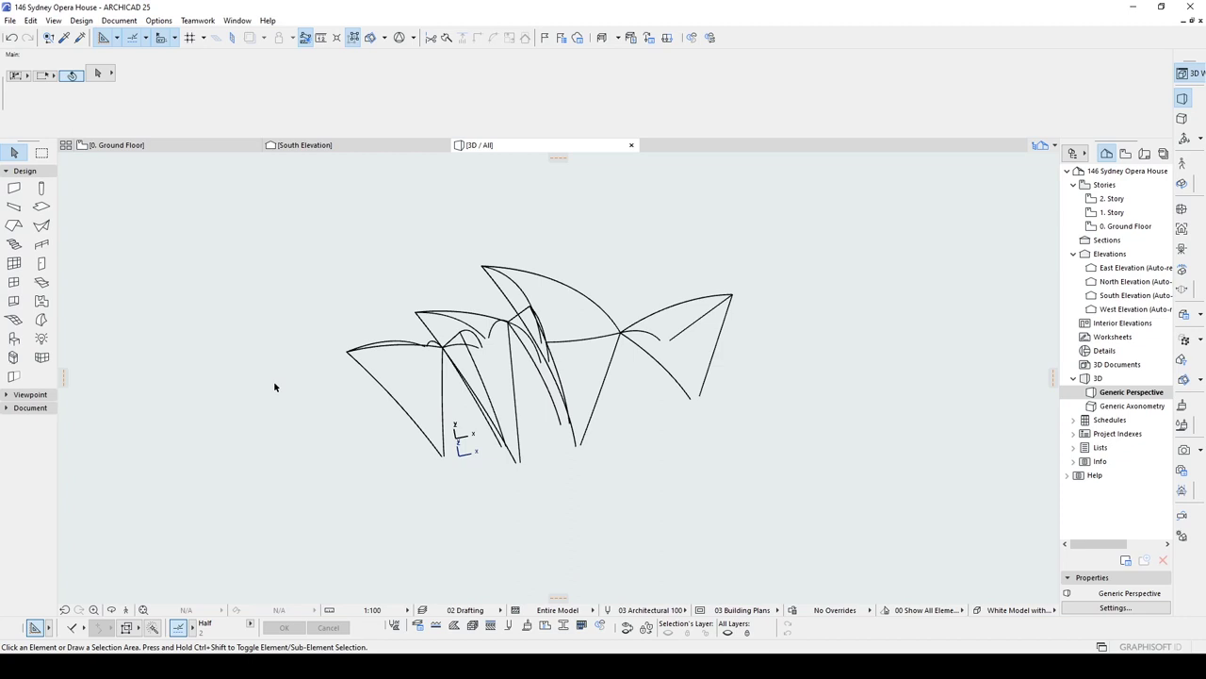
middle_click_drag(276, 387, 234, 344, "shift")
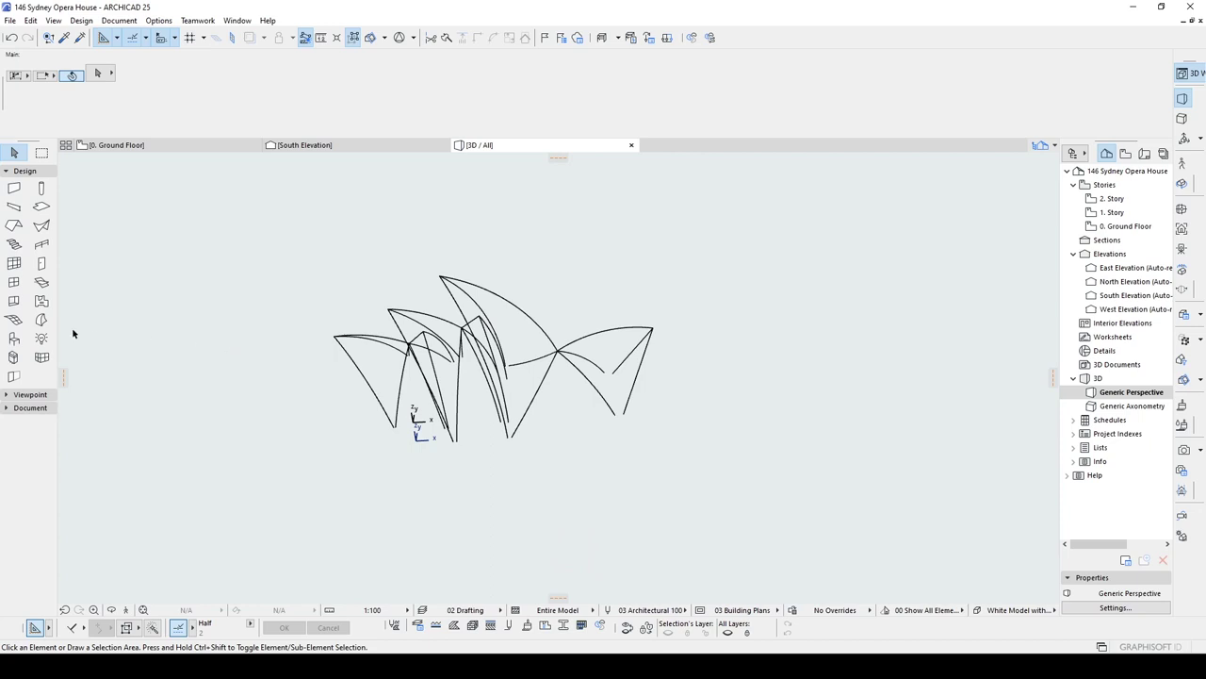
left_click(41, 321)
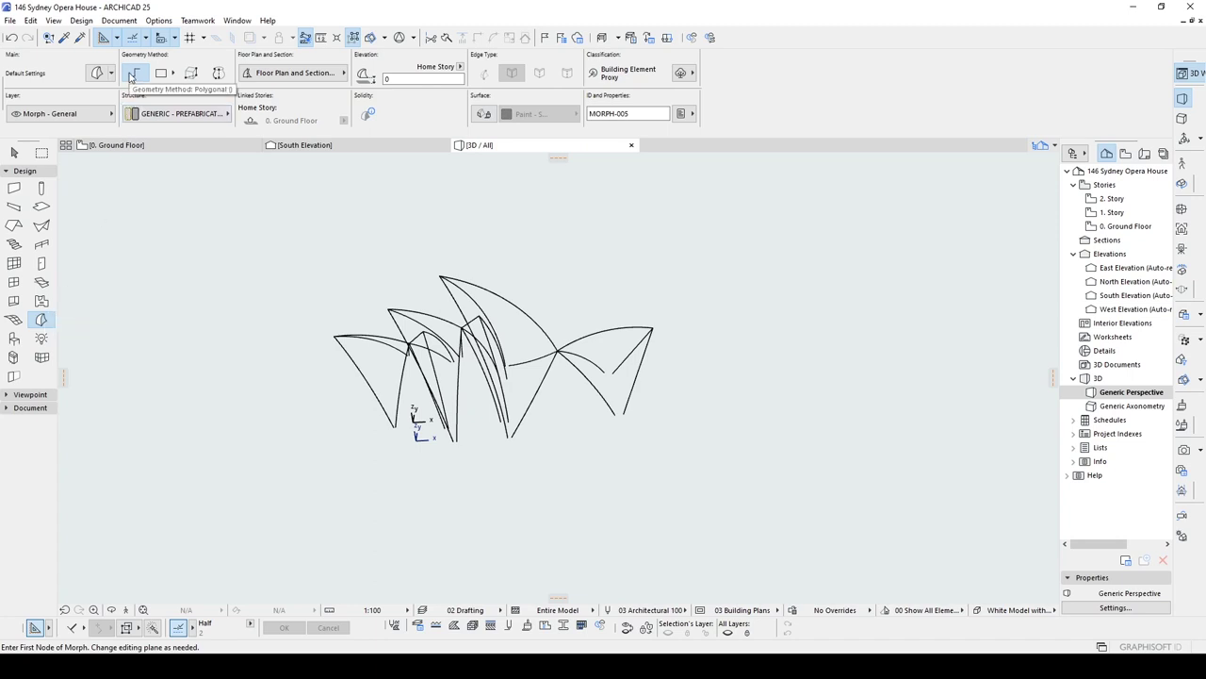
scroll(277, 261, "up", 2)
middle_click_drag(430, 361, 469, 403, "shift")
scroll(519, 435, "up", 3)
scroll(550, 456, "up", 3)
middle_click_drag(433, 491, 646, 467, "shift")
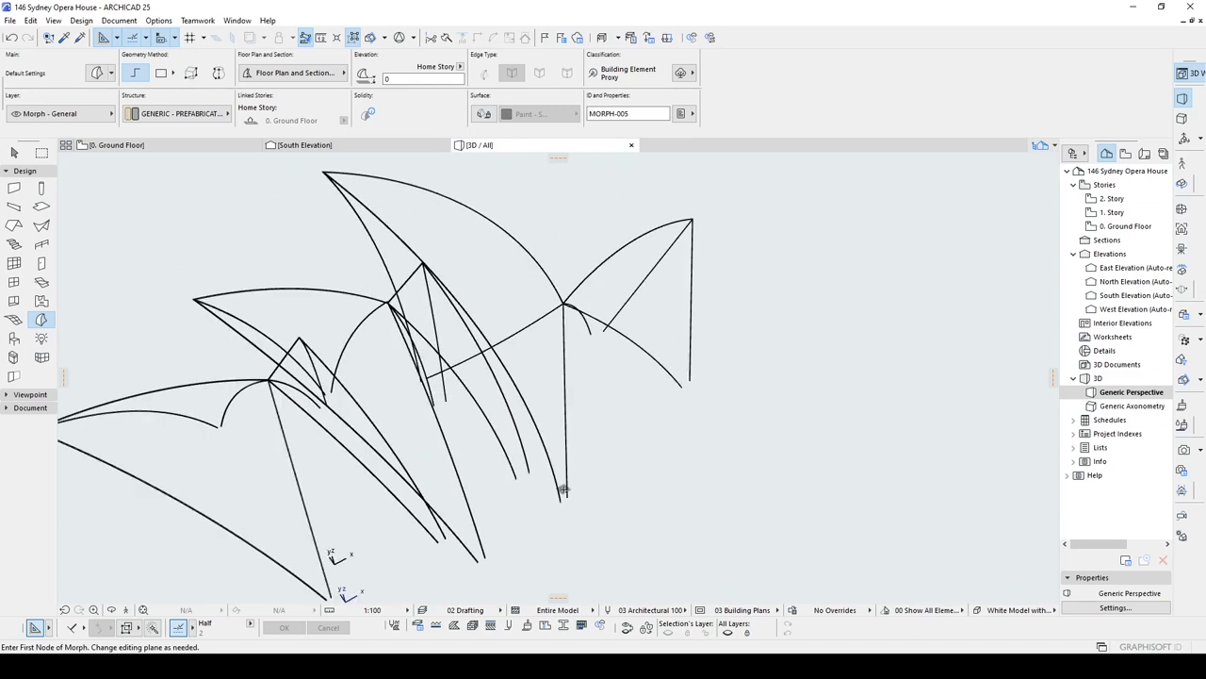
scroll(570, 462, "up", 6)
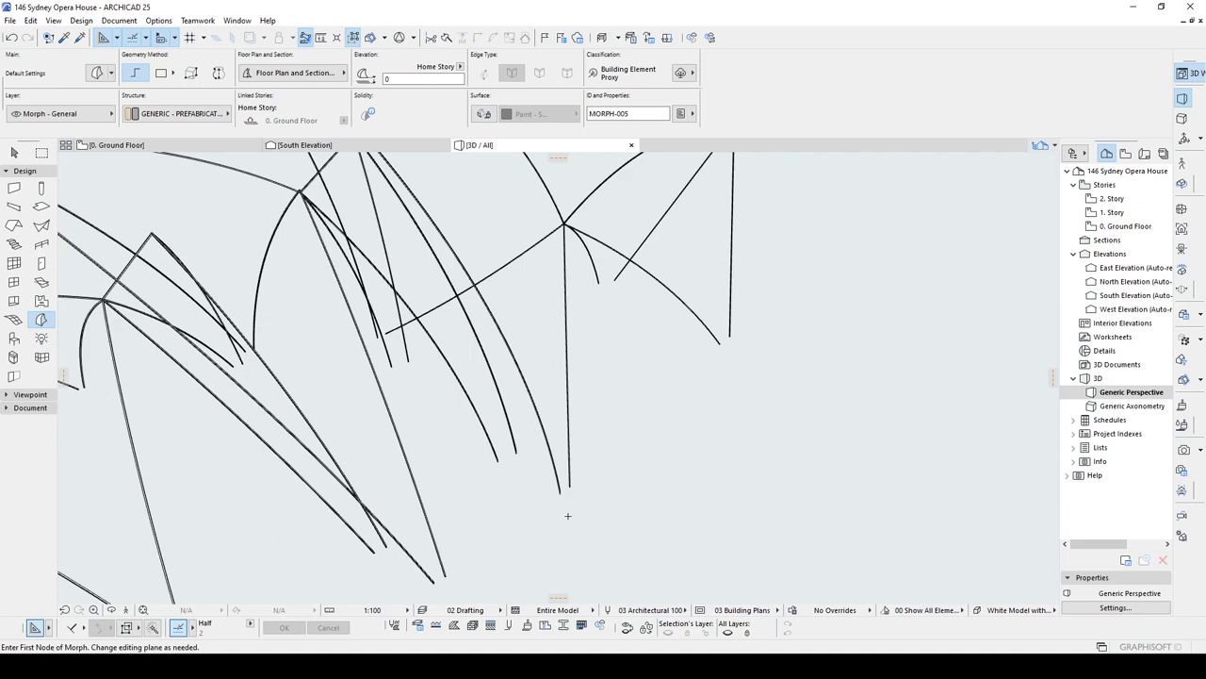
middle_click_drag(574, 472, 386, 561, "shift")
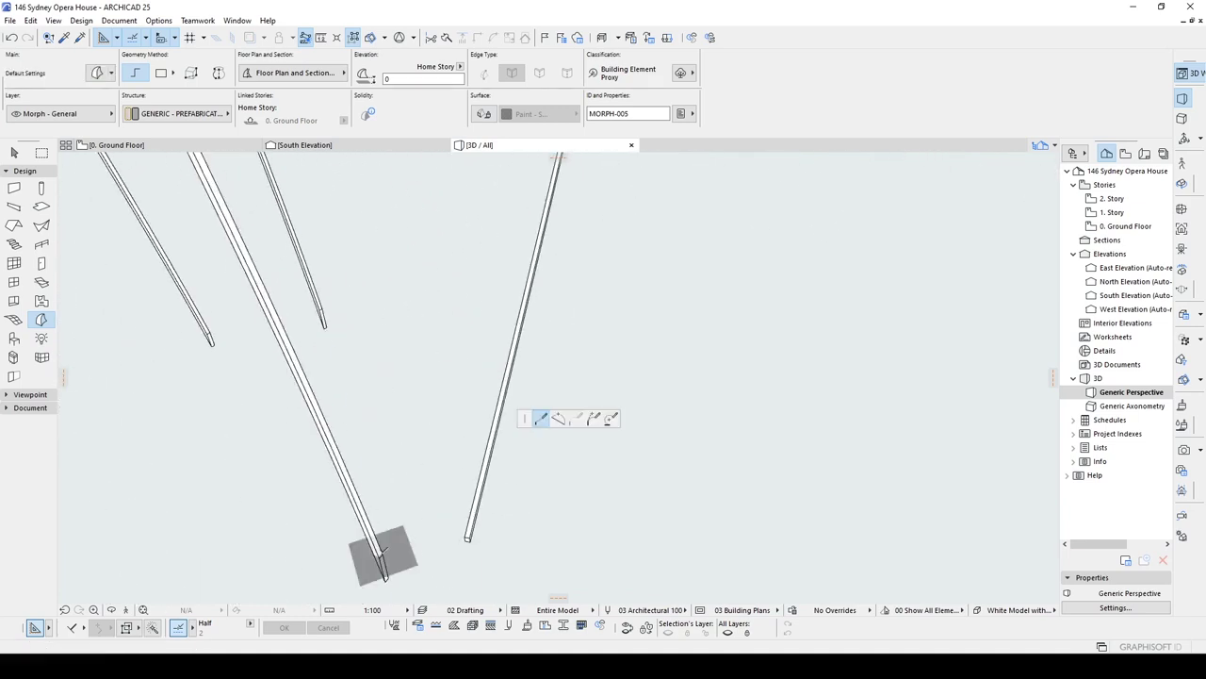
left_click(382, 553)
middle_click_drag(431, 466, 455, 508, "shift")
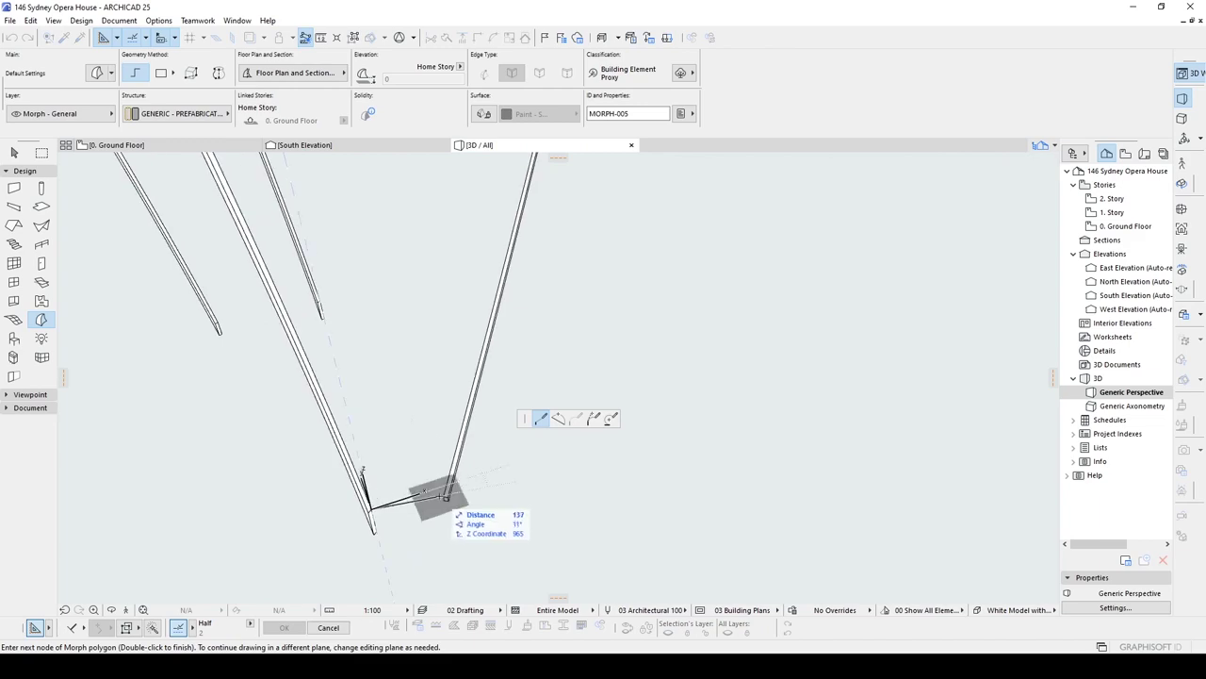
left_click(447, 495)
Step: Continue the morph outline through the largest shell's rear joint and ridge tip, and close it at the front-edge foot
scroll(457, 425, "down", 3)
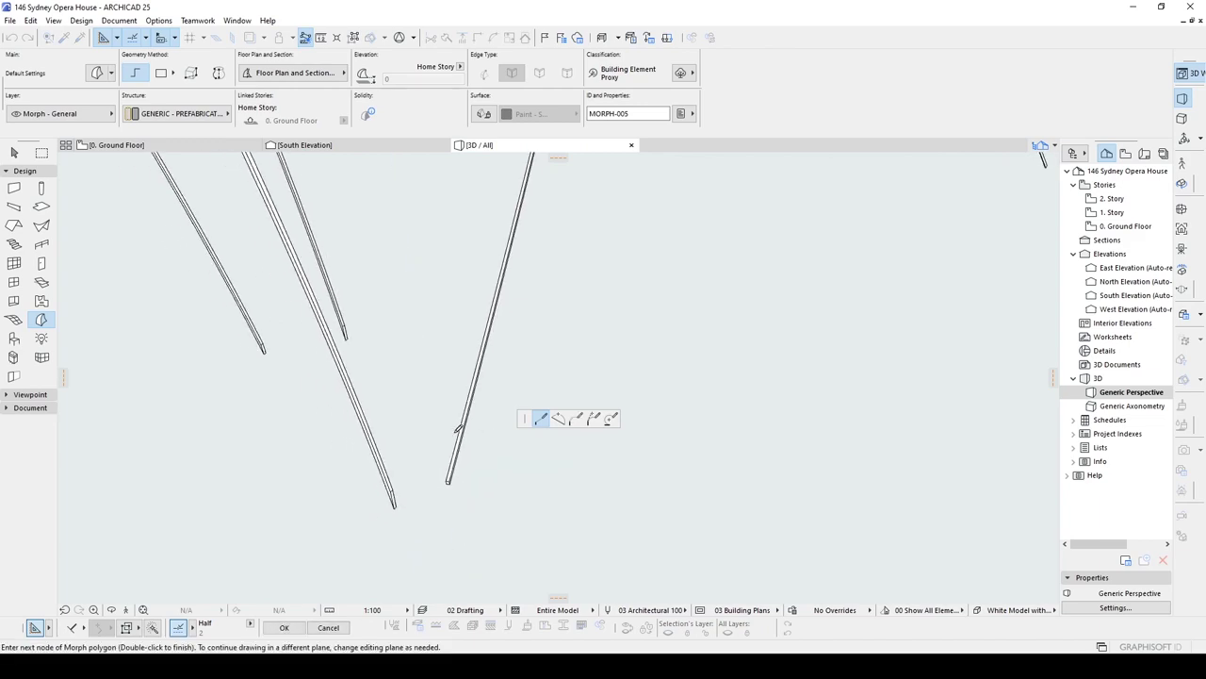
middle_click_drag(458, 425, 438, 482)
scroll(520, 257, "up", 4)
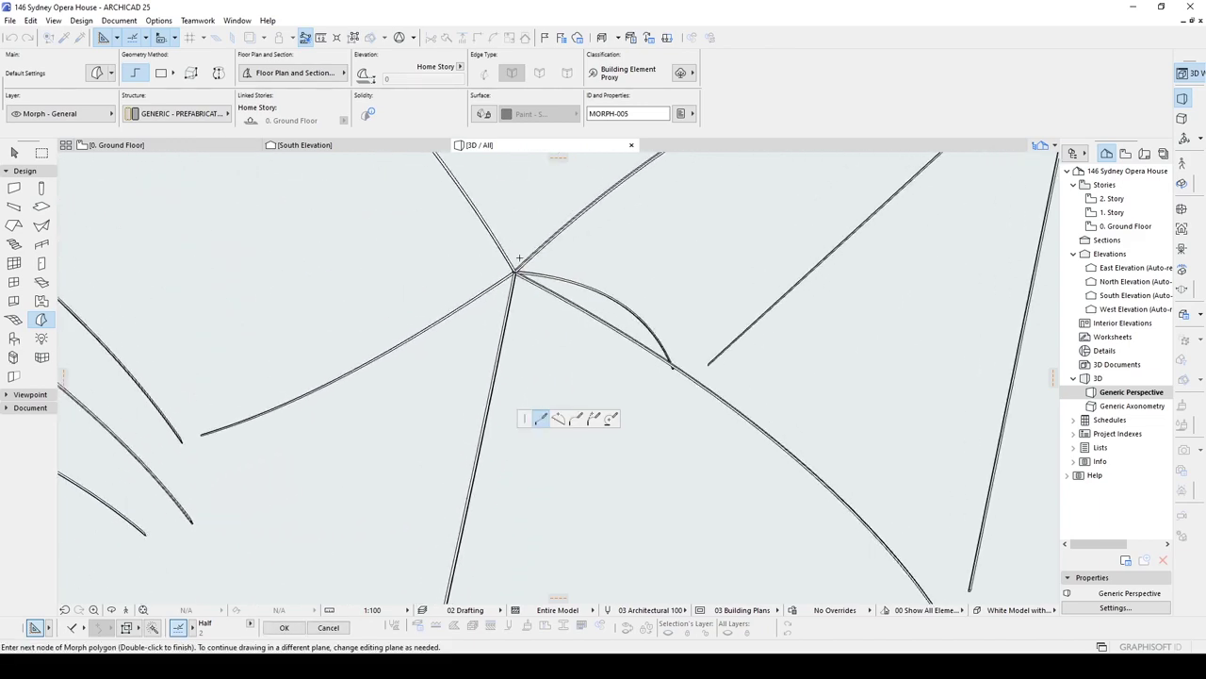
scroll(507, 272, "up", 3)
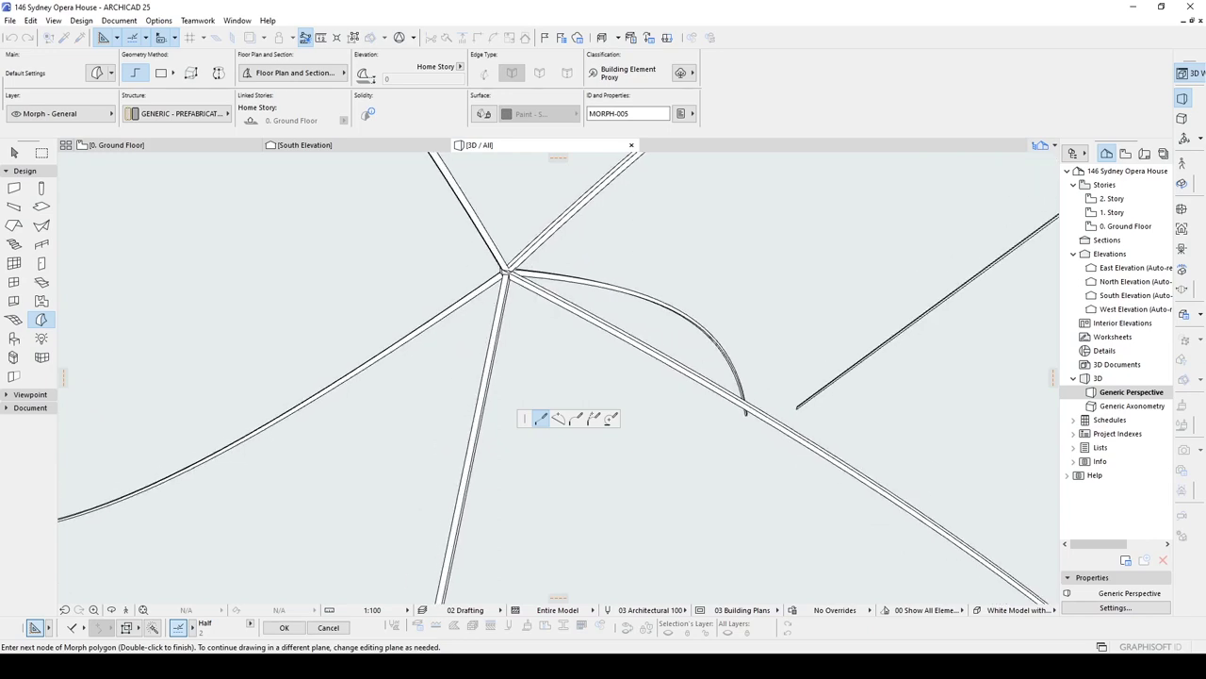
middle_click_drag(506, 274, 745, 380, "shift")
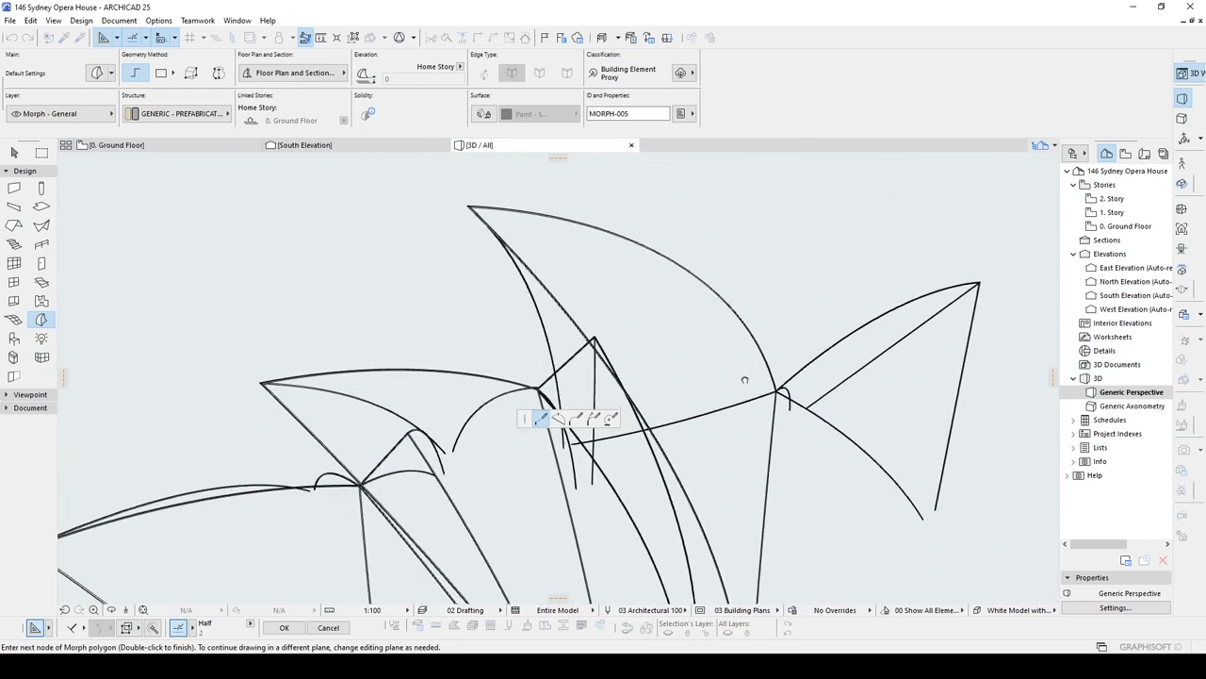
scroll(472, 216, "up", 7)
middle_click_drag(428, 187, 699, 431, "shift")
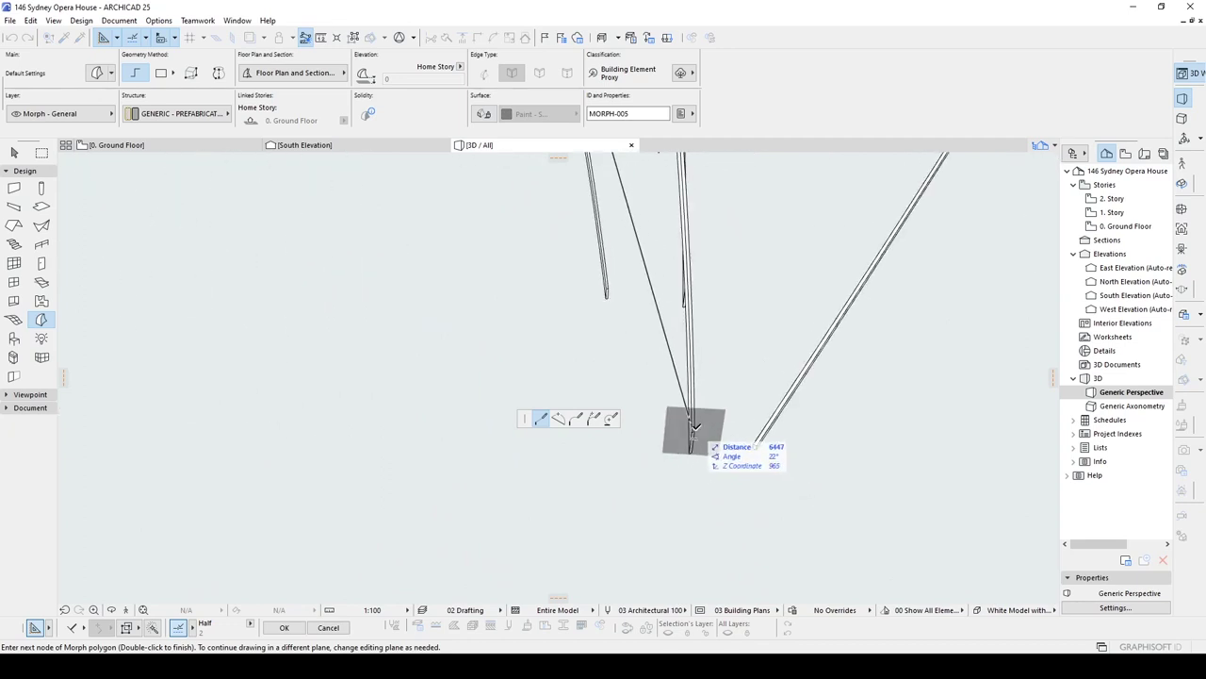
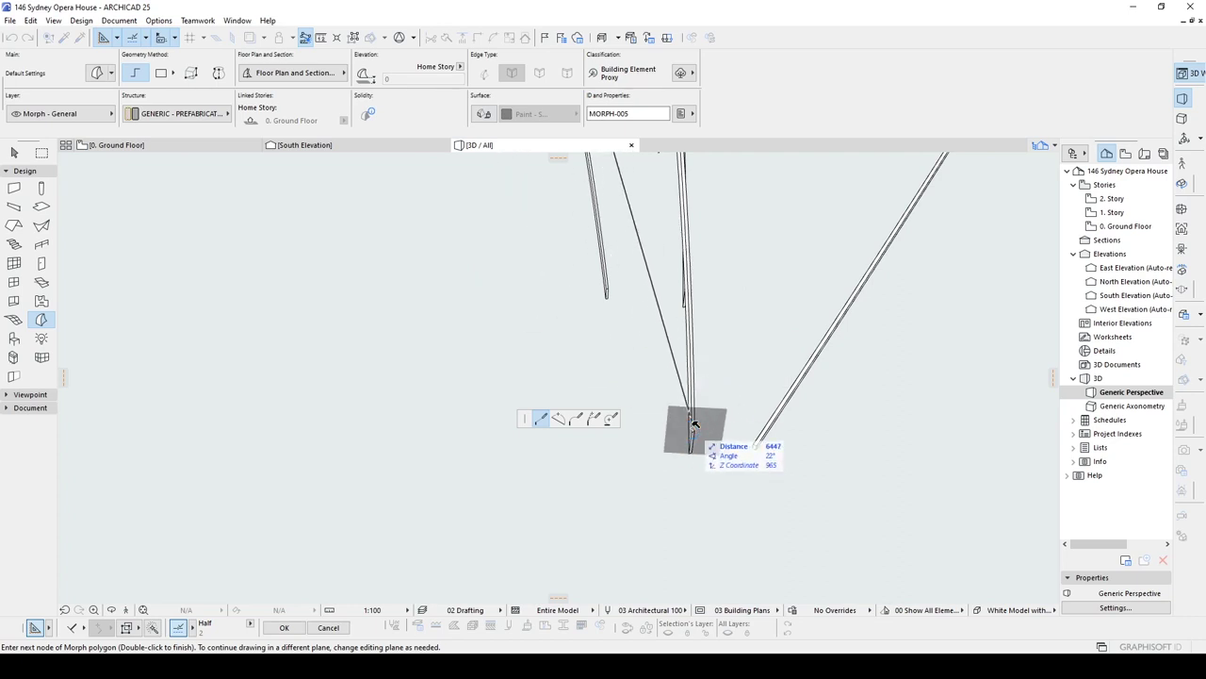
scroll(693, 423, "up", 2)
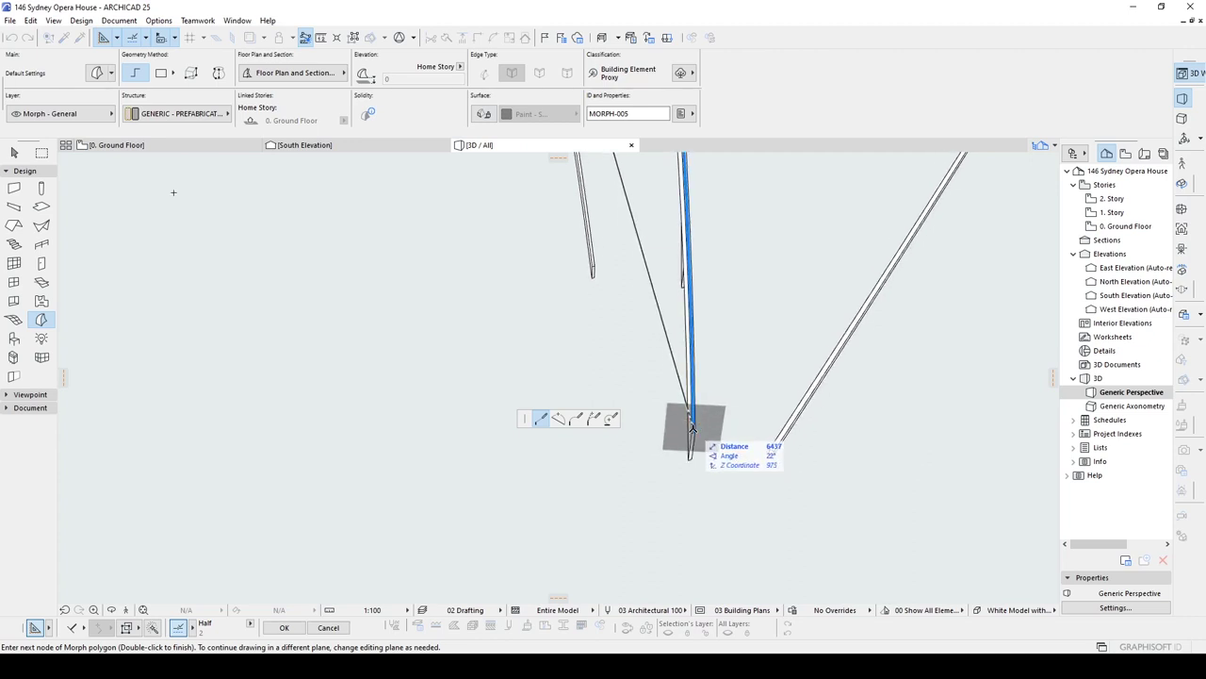
double_click(691, 426)
scroll(694, 428, "up", 3)
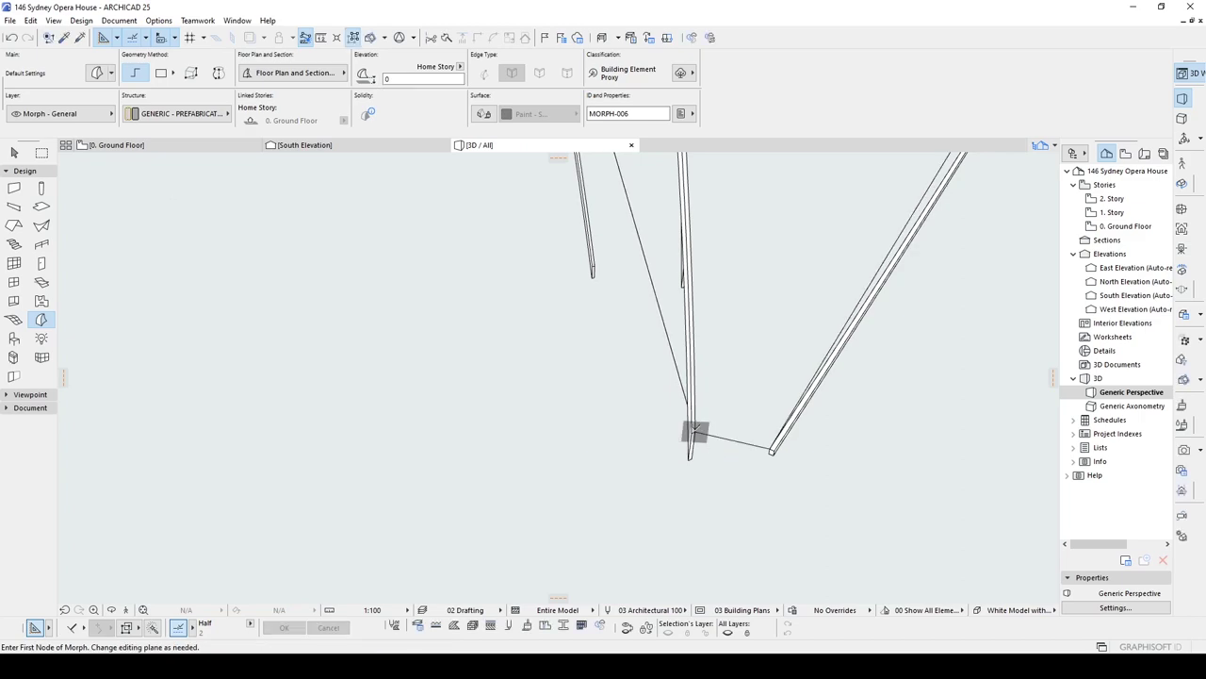
scroll(702, 431, "down", 3)
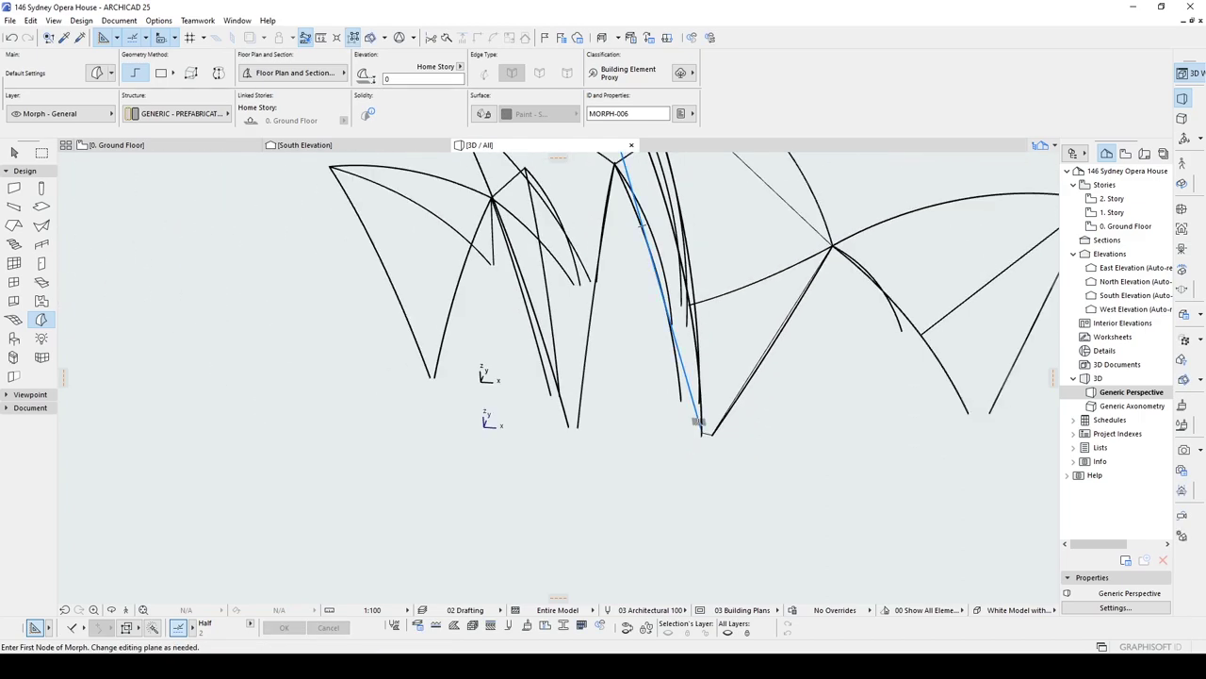
middle_click_drag(699, 419, 656, 491)
key("Escape")
Step: Curve the morph's upper edge along the largest shell's ridge beam with an arc radius of about 6085
left_click(542, 222)
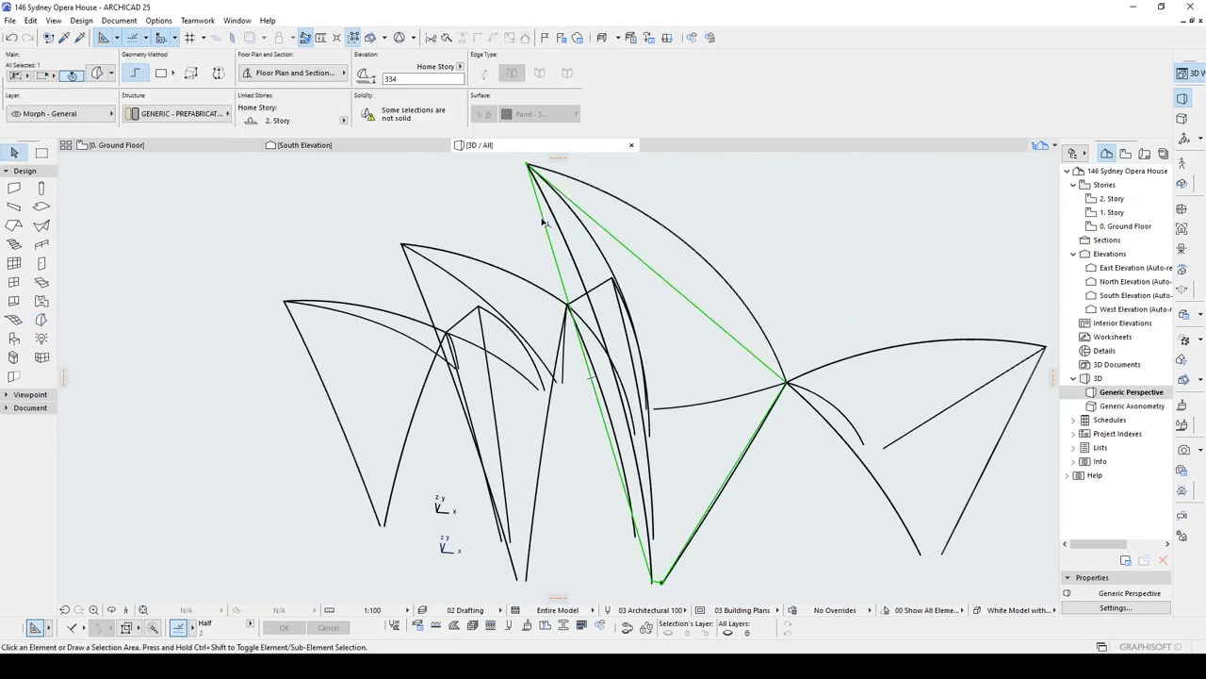
middle_click_drag(666, 267, 622, 325, "shift")
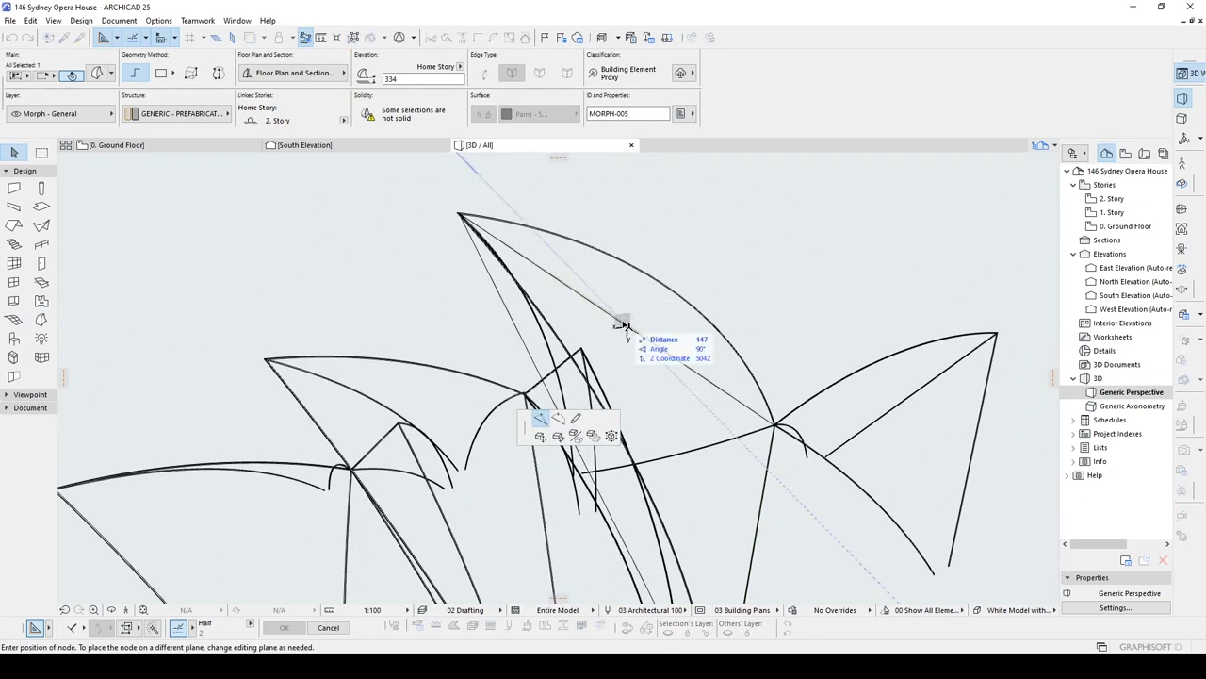
left_click(560, 419)
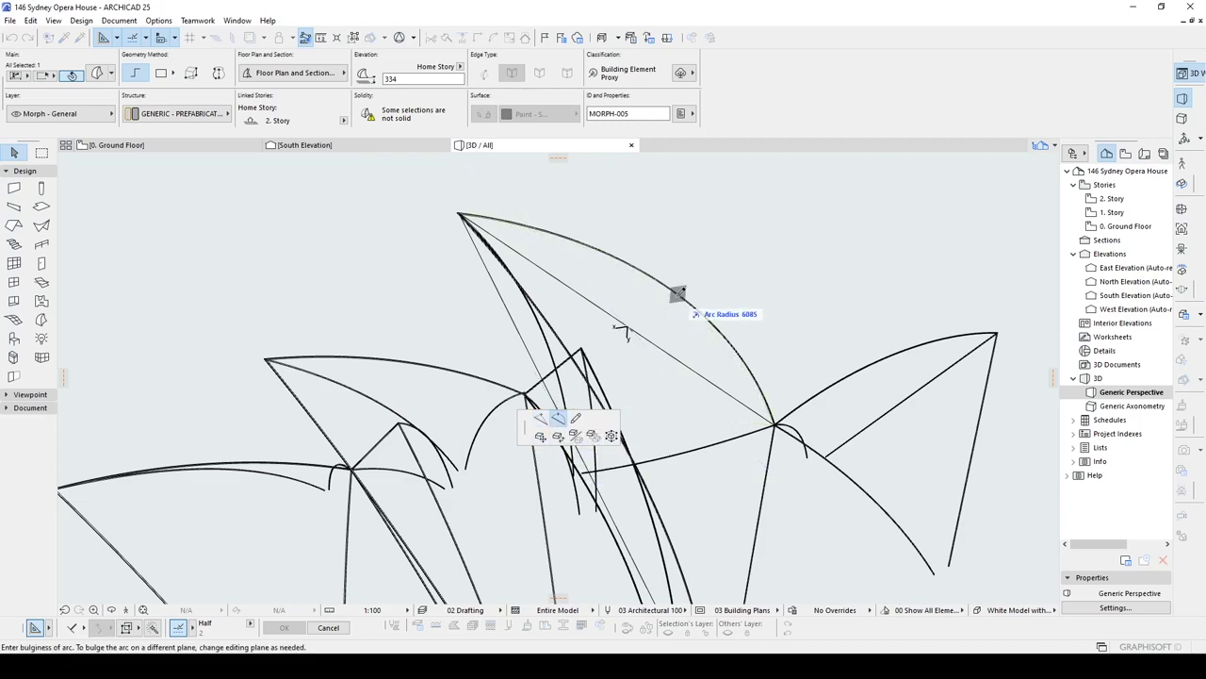
left_click(678, 293)
Step: Curve the morph's front and rear side edges so they follow the largest shell's curved side beams
middle_click_drag(679, 293, 556, 376, "shift")
left_click(553, 358)
scroll(551, 356, "up", 2)
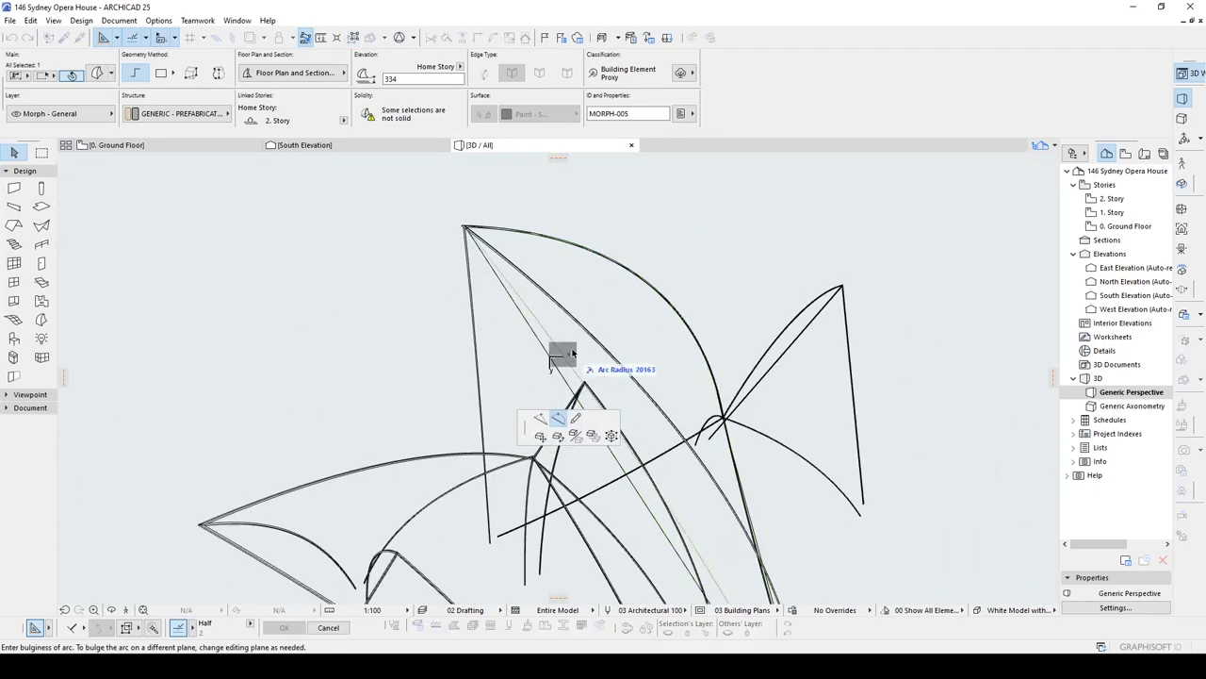
left_click(592, 335)
middle_click_drag(691, 430, 550, 414, "shift")
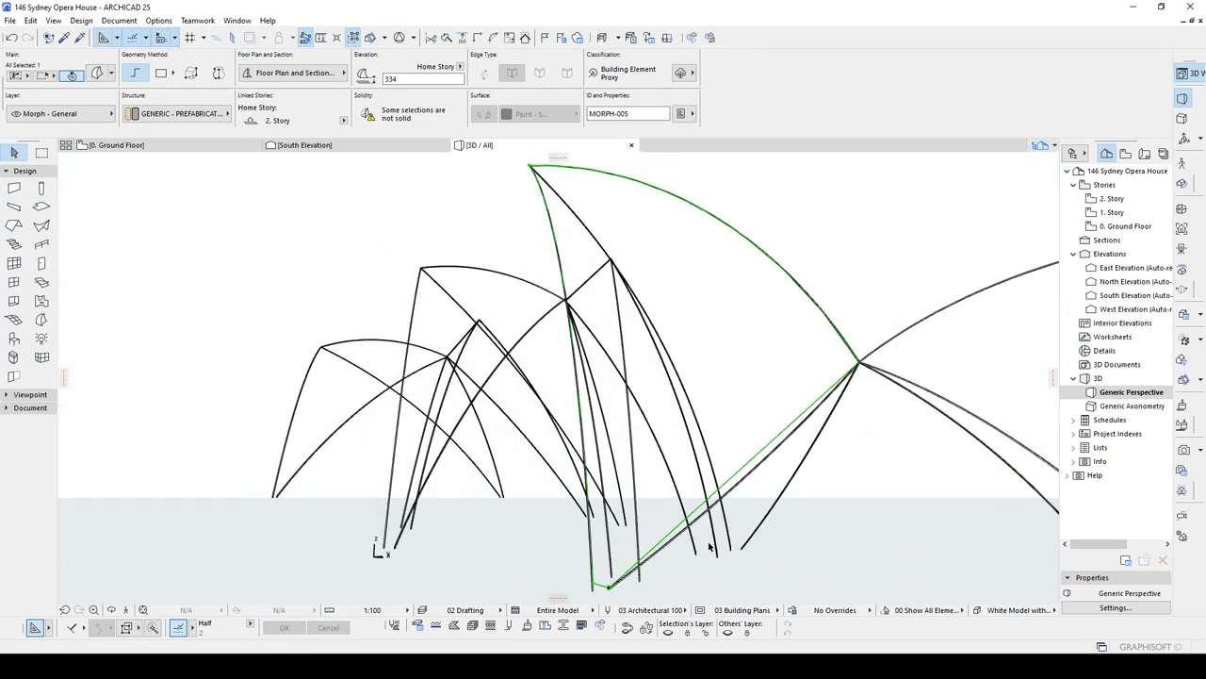
left_click(746, 467)
left_click(748, 469)
scroll(635, 459, "down", 2)
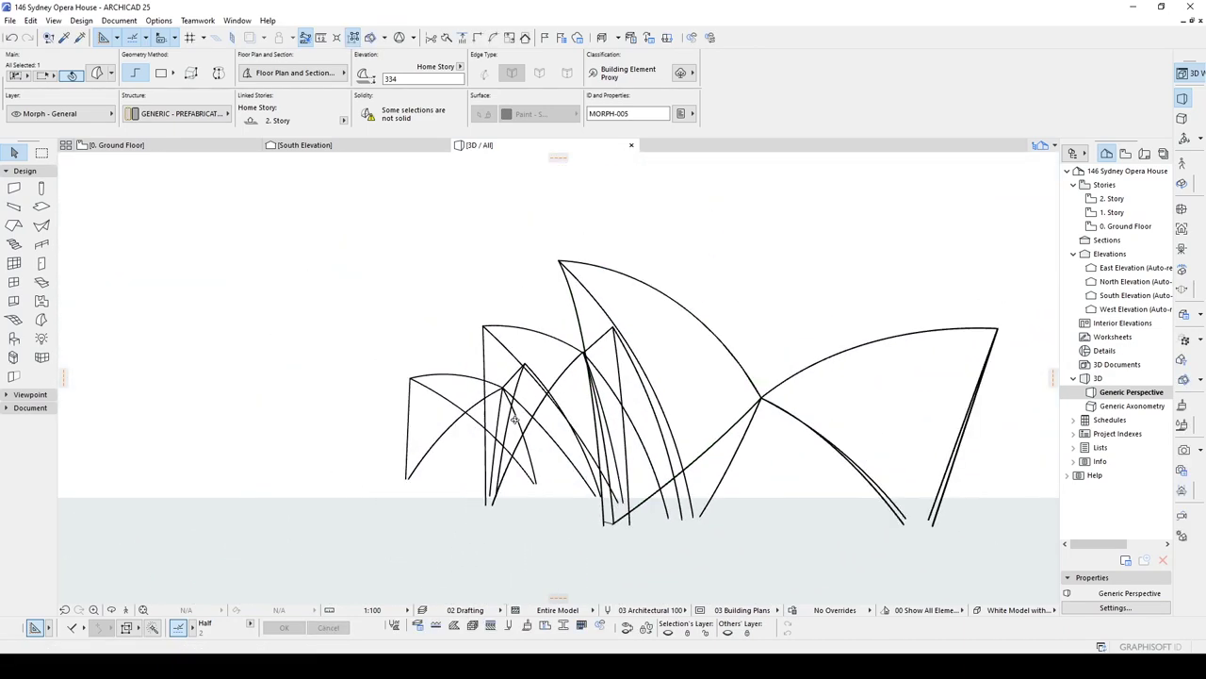
Step: Cover the curved morph outline with faces using the Smooth surface geometry
middle_click_drag(512, 417, 688, 520, "shift")
scroll(679, 499, "down", 2)
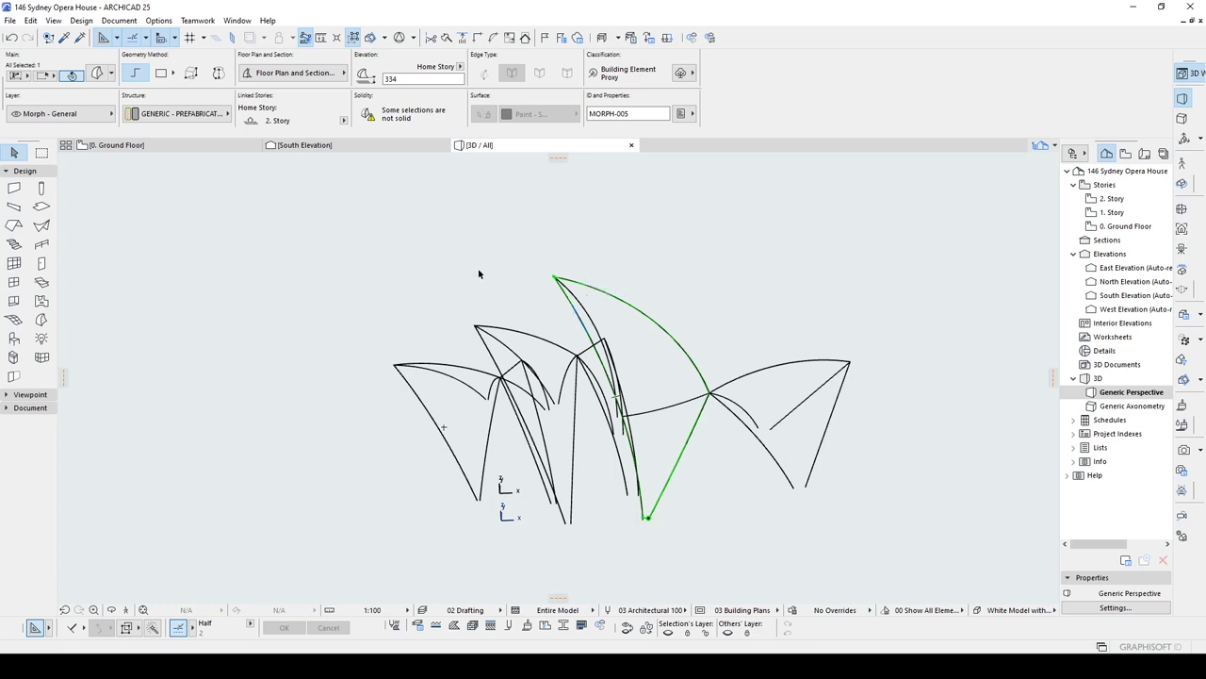
left_click(81, 19)
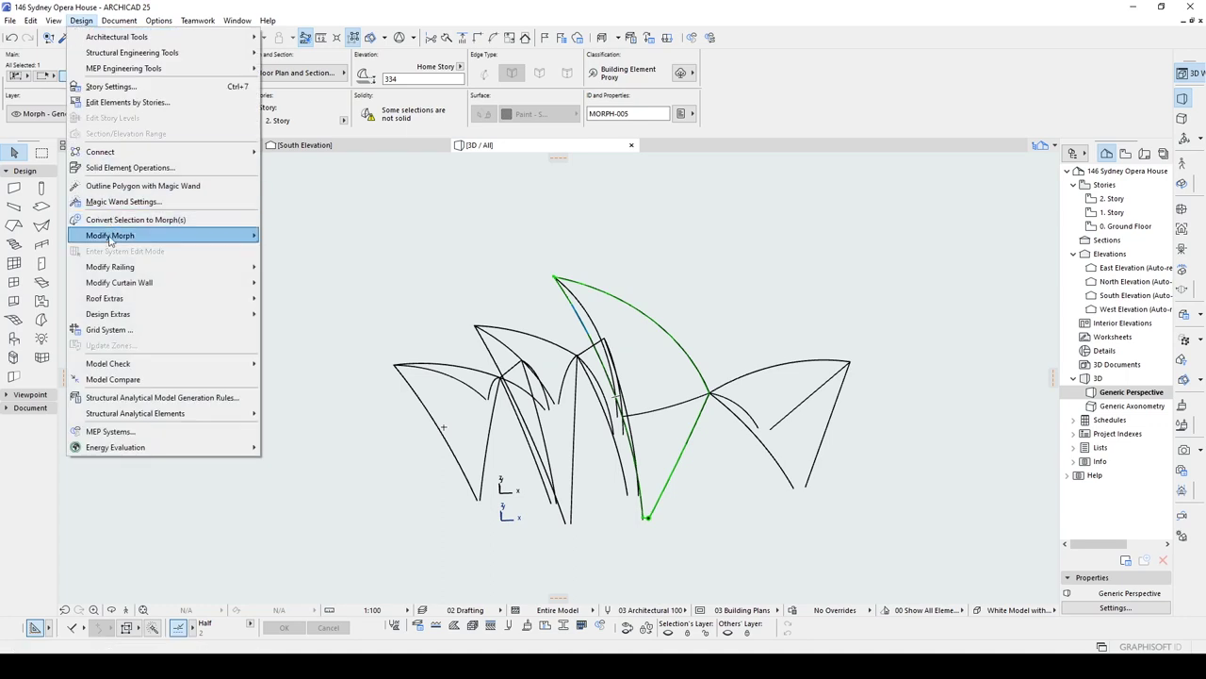
mouse_move(109, 241)
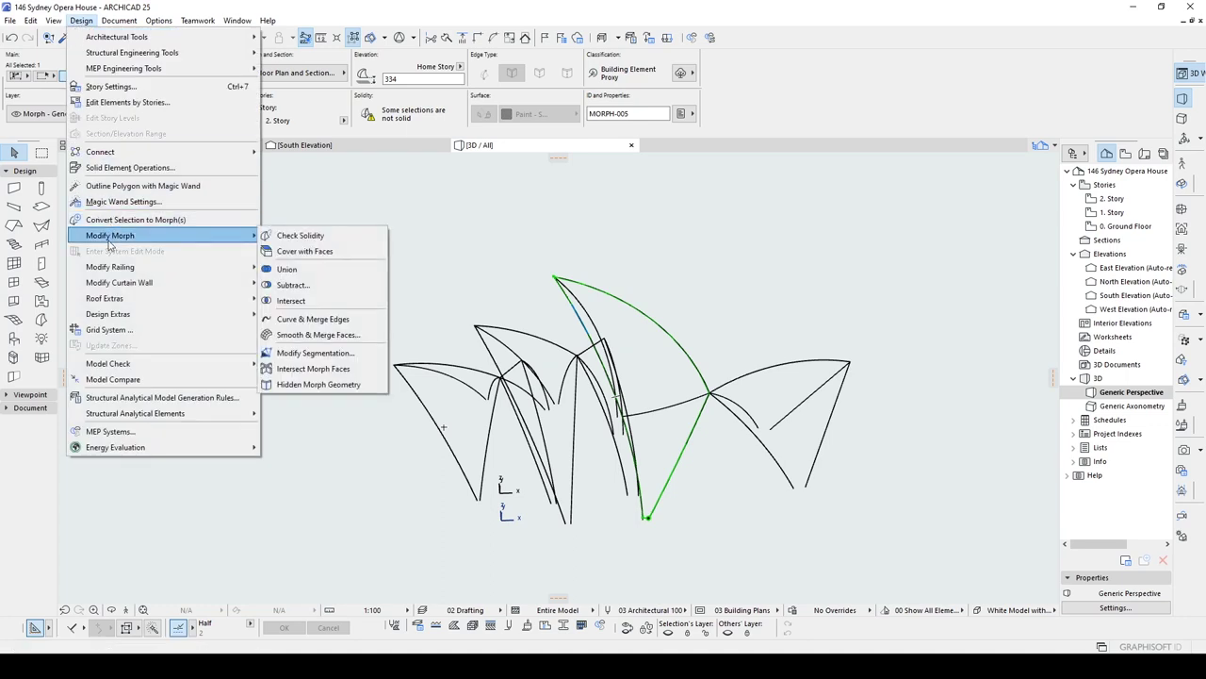
left_click(318, 252)
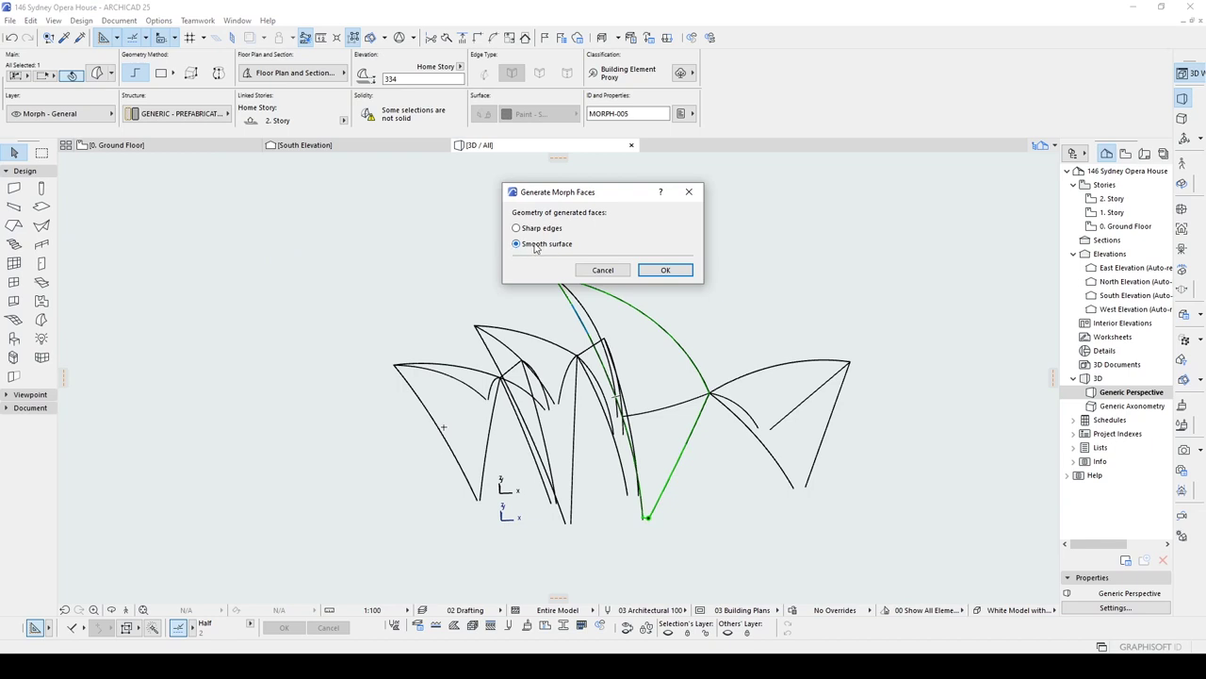
left_click(664, 271)
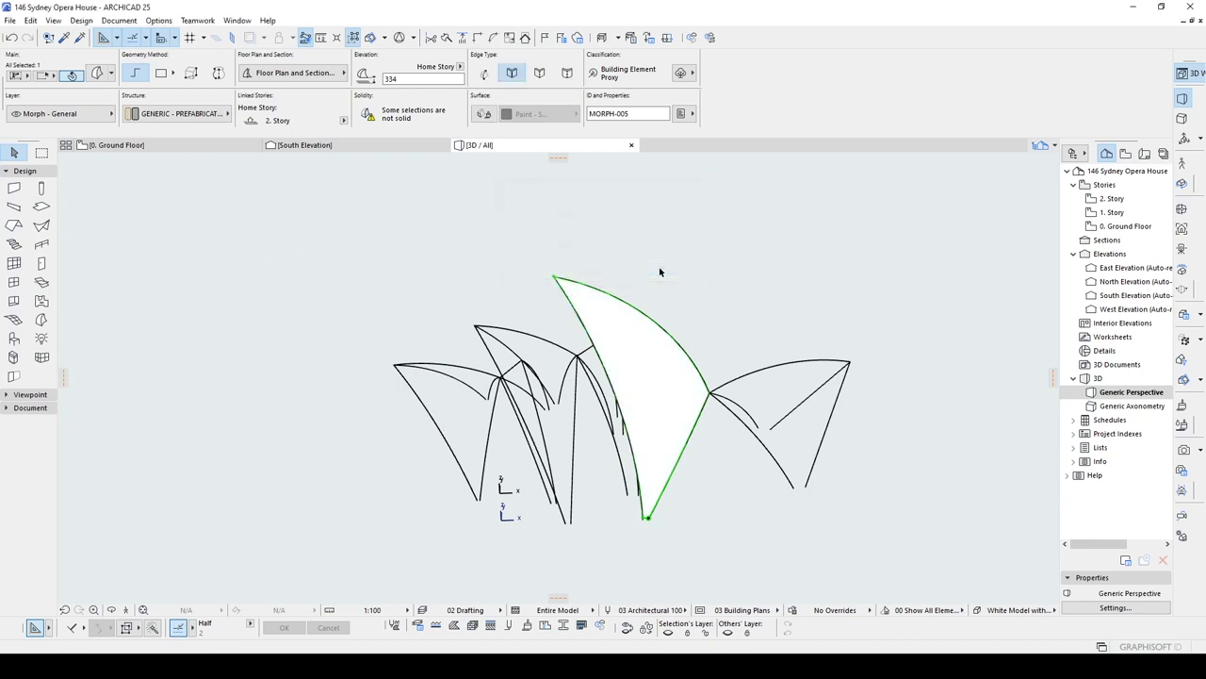
key("Escape")
Step: Select the largest shell's smooth surface morph in 3D and show it selected on the floor plan
middle_click_drag(691, 269, 456, 403, "shift")
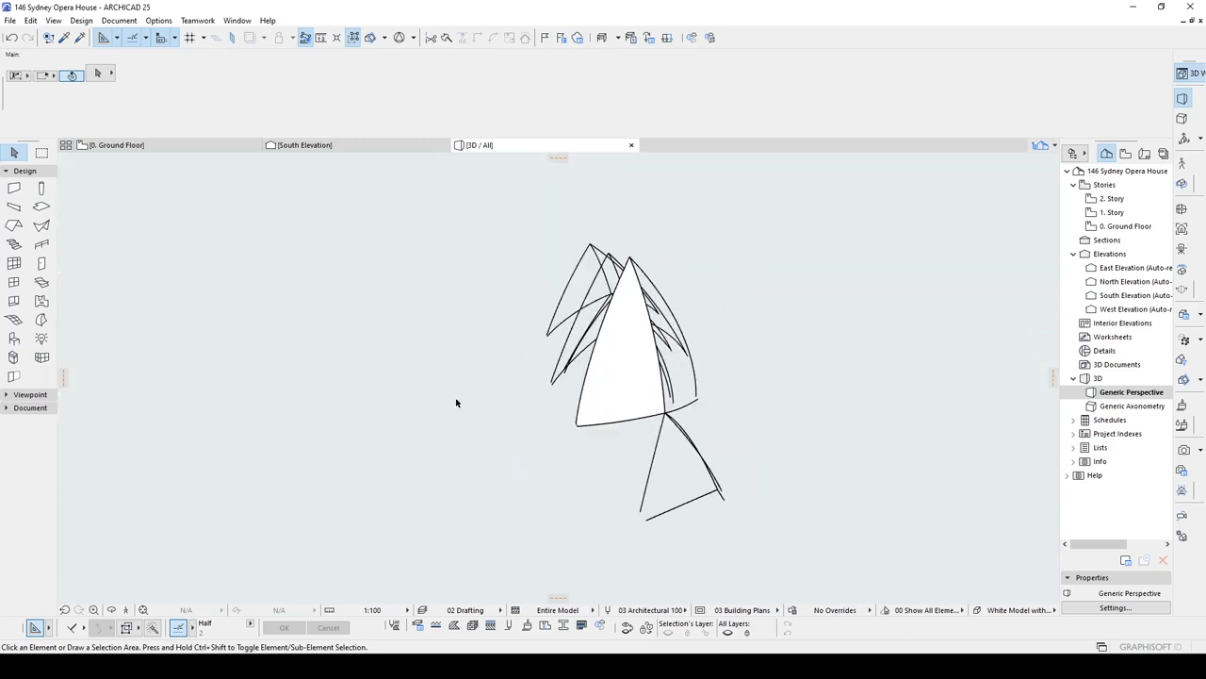
left_click(641, 382)
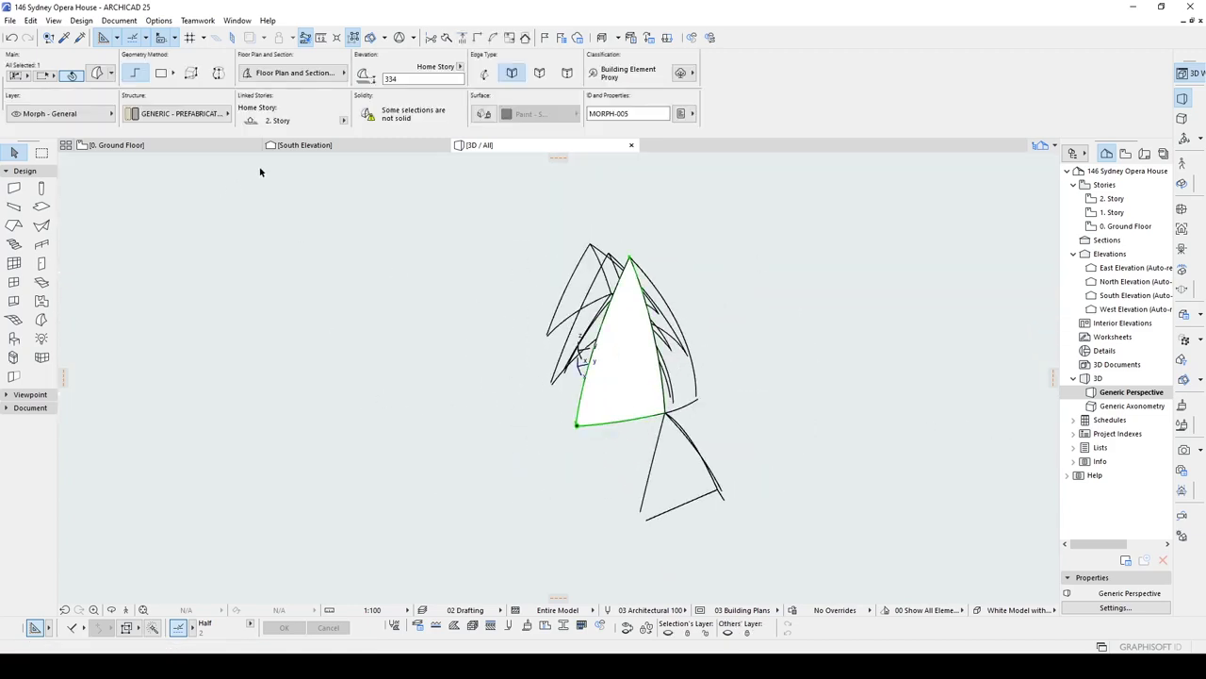
left_click(303, 145)
left_click(116, 145)
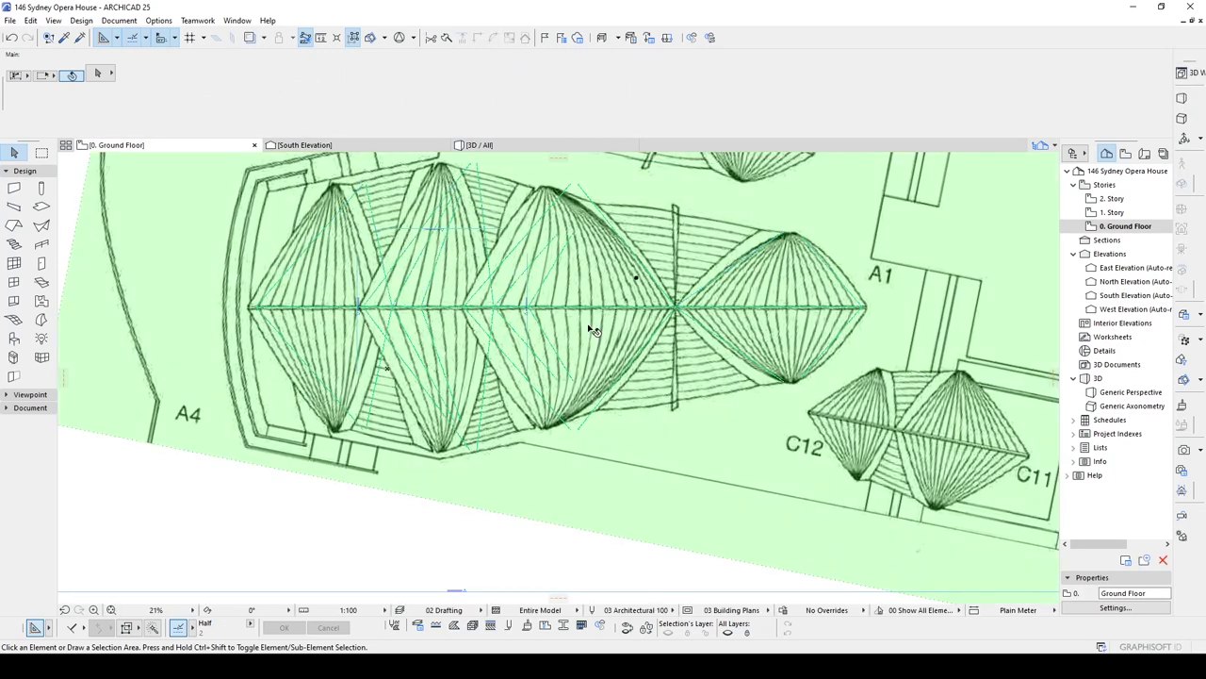
left_click(592, 330)
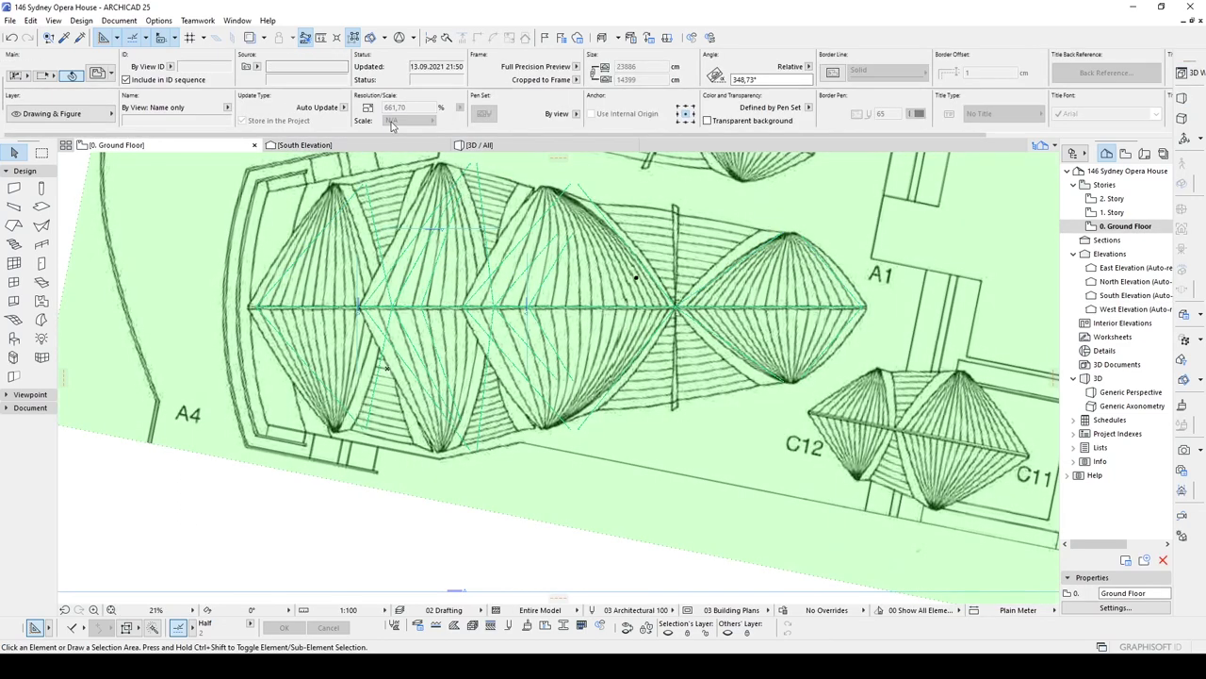
left_click(498, 145)
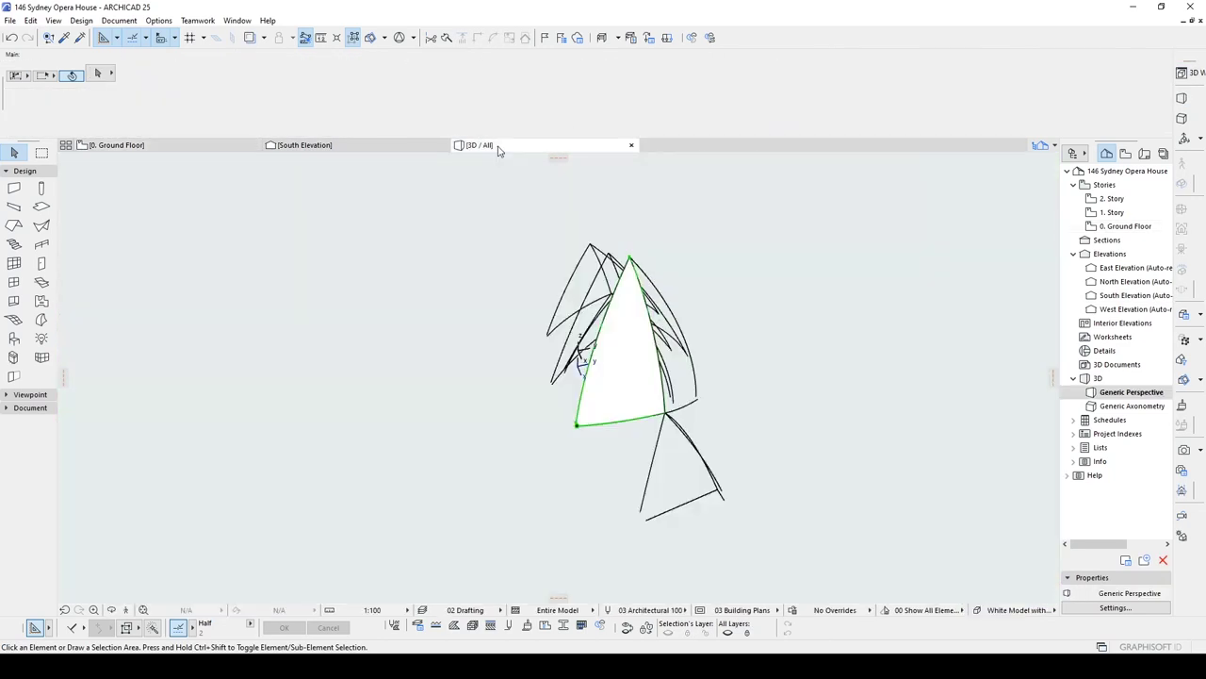
left_click(640, 340)
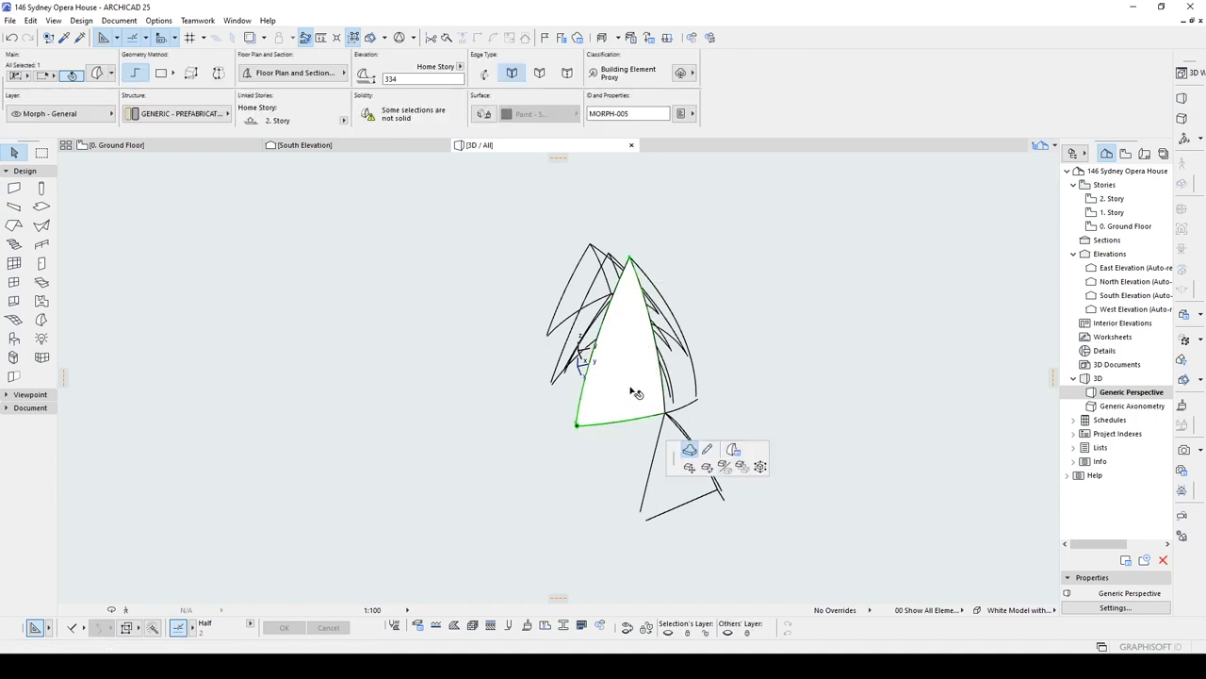
scroll(636, 392, "up", 5)
right_click(612, 365)
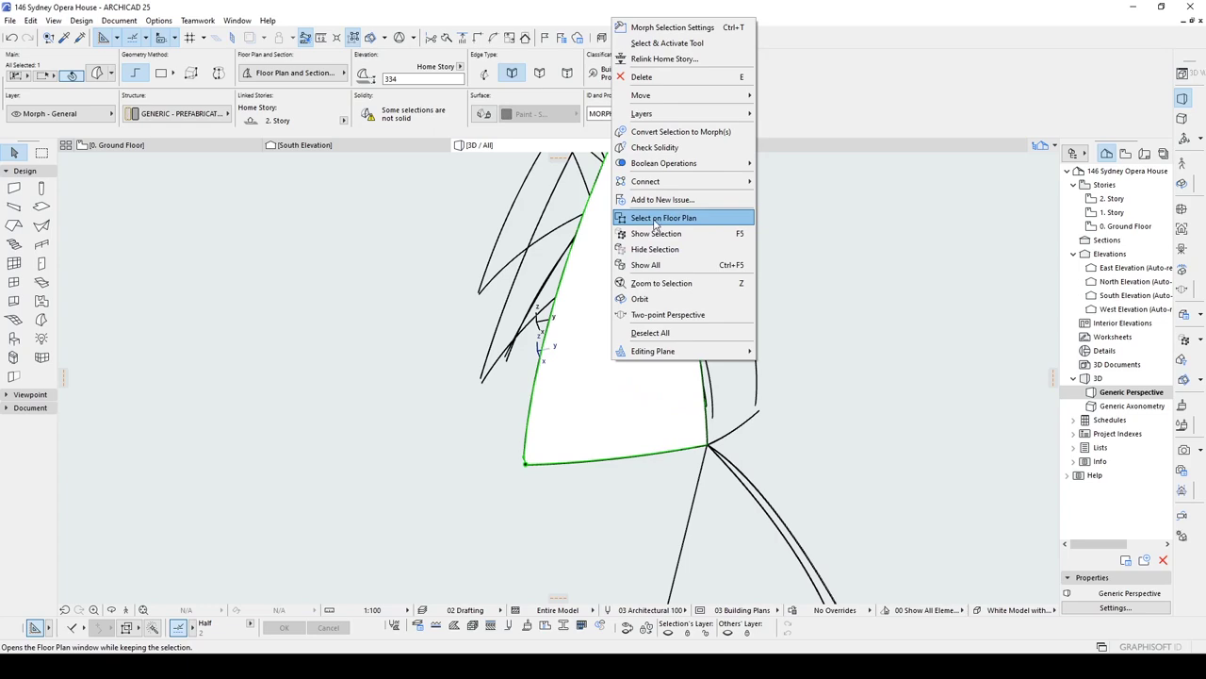
left_click(655, 222)
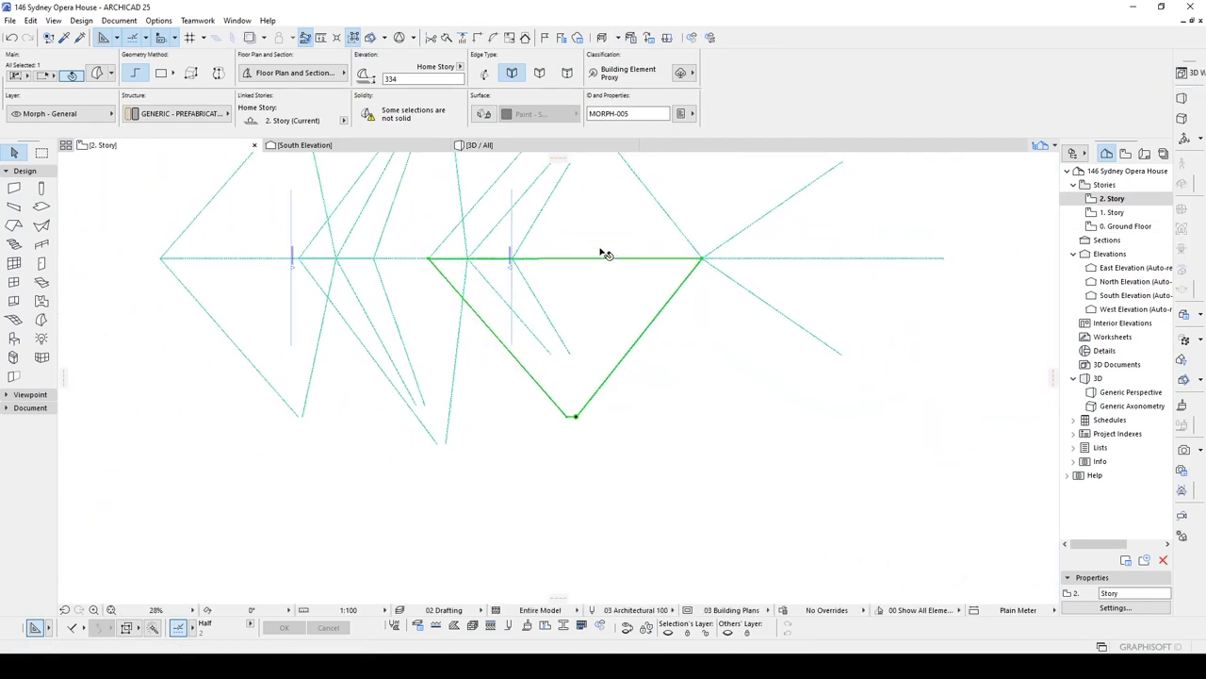
Step: Mirror a copy of the largest shell's morph across the central ridge axis and check the result in the 3D view
middle_click_drag(601, 252, 589, 337)
scroll(589, 340, "down", 1)
scroll(663, 345, "up", 9)
scroll(706, 339, "up", 5)
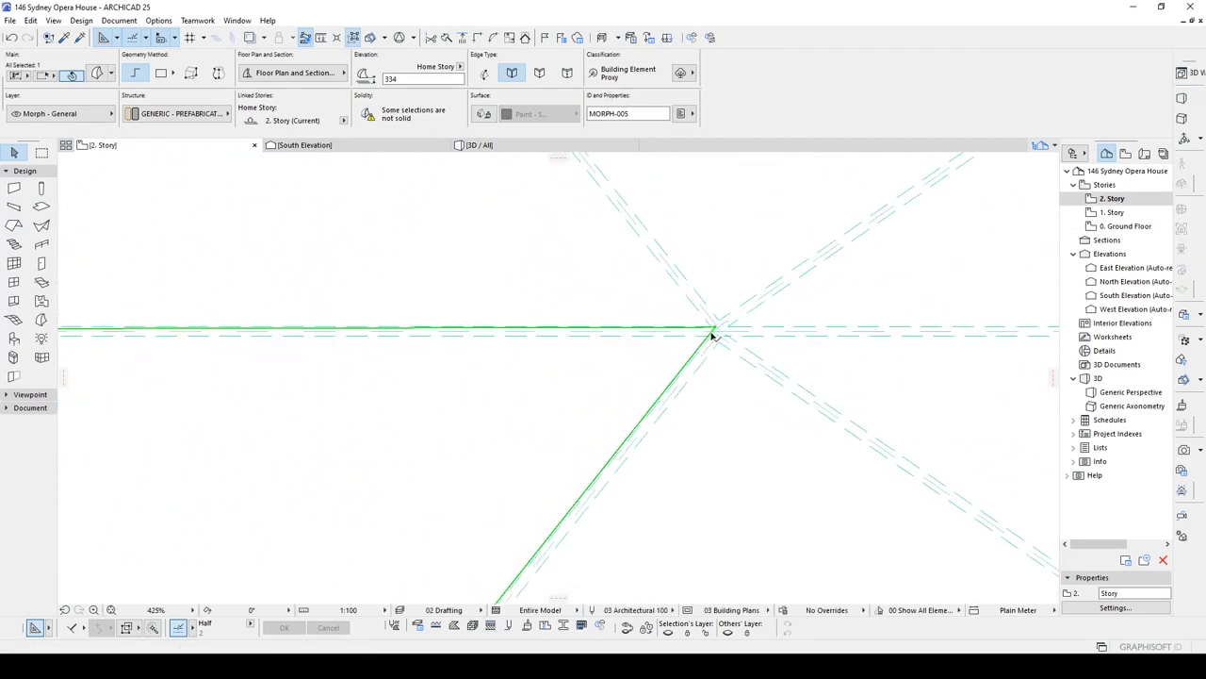
key("ctrl+alt+m")
left_click(661, 336)
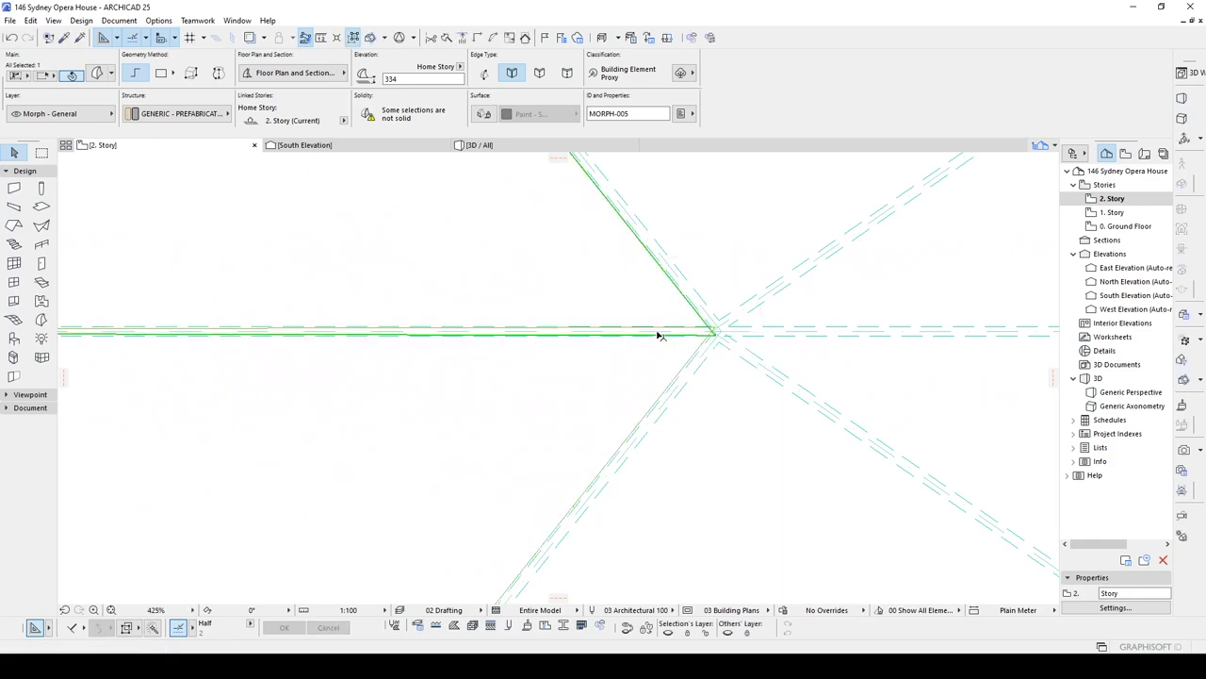
scroll(435, 193, "down", 3)
left_click(356, 149)
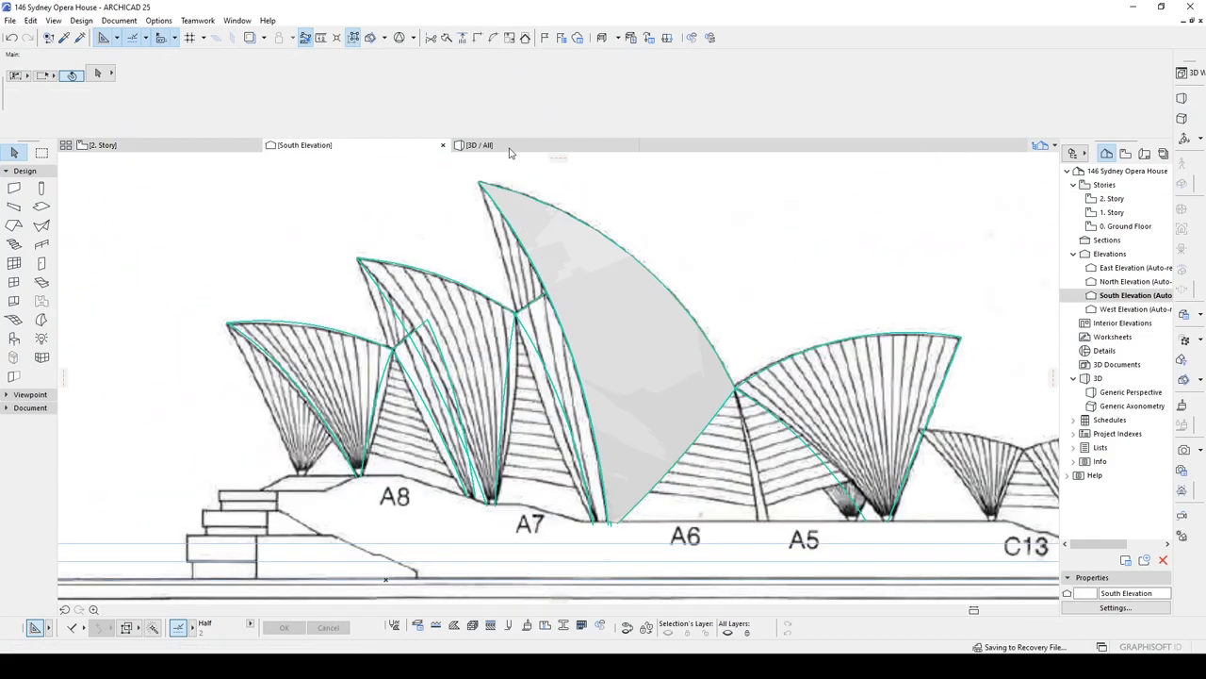
left_click(479, 145)
middle_click_drag(691, 323, 822, 305, "shift")
key("Escape")
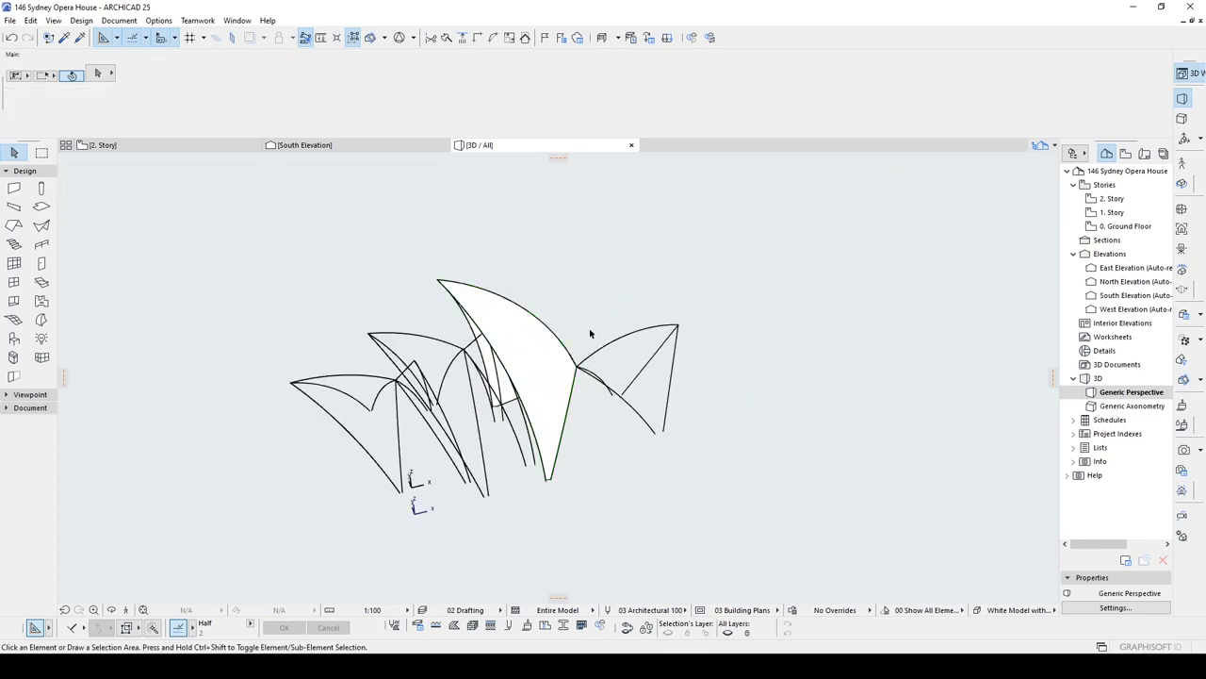
Step: Using the largest shell's morph settings, start a new morph outline from the rear shell's two side-beam feet up to its ridge tip
scroll(591, 334, "up", 2)
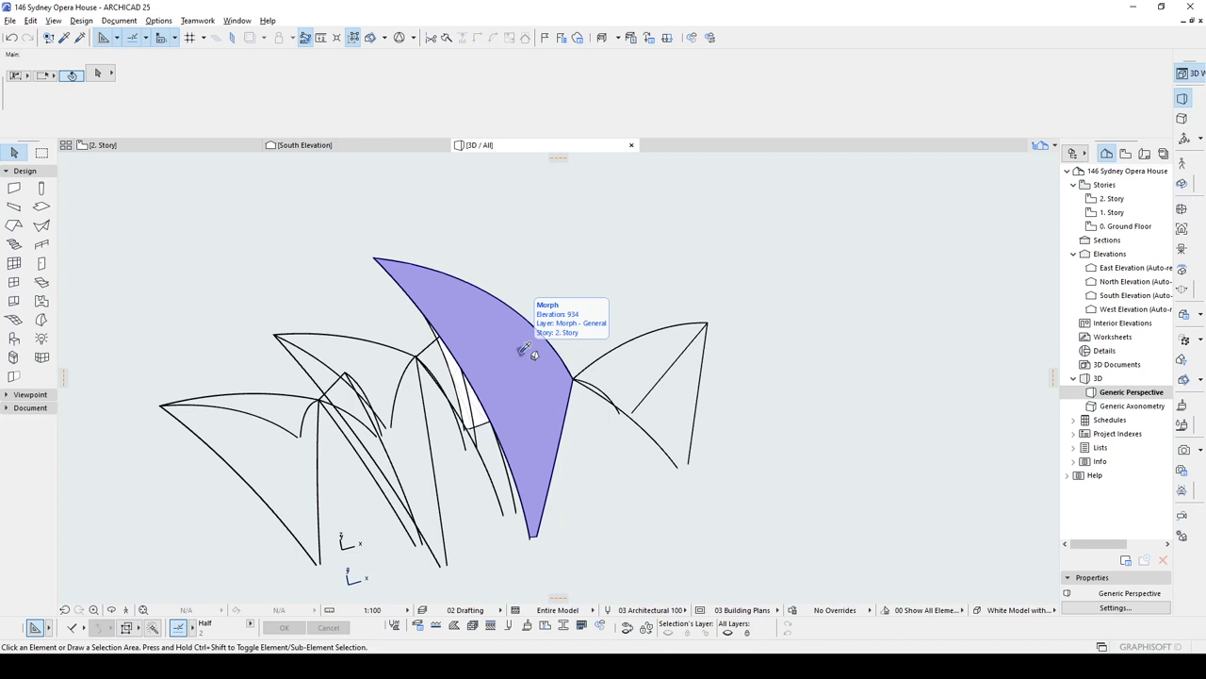
left_click(526, 351, "alt")
scroll(565, 396, "up", 8)
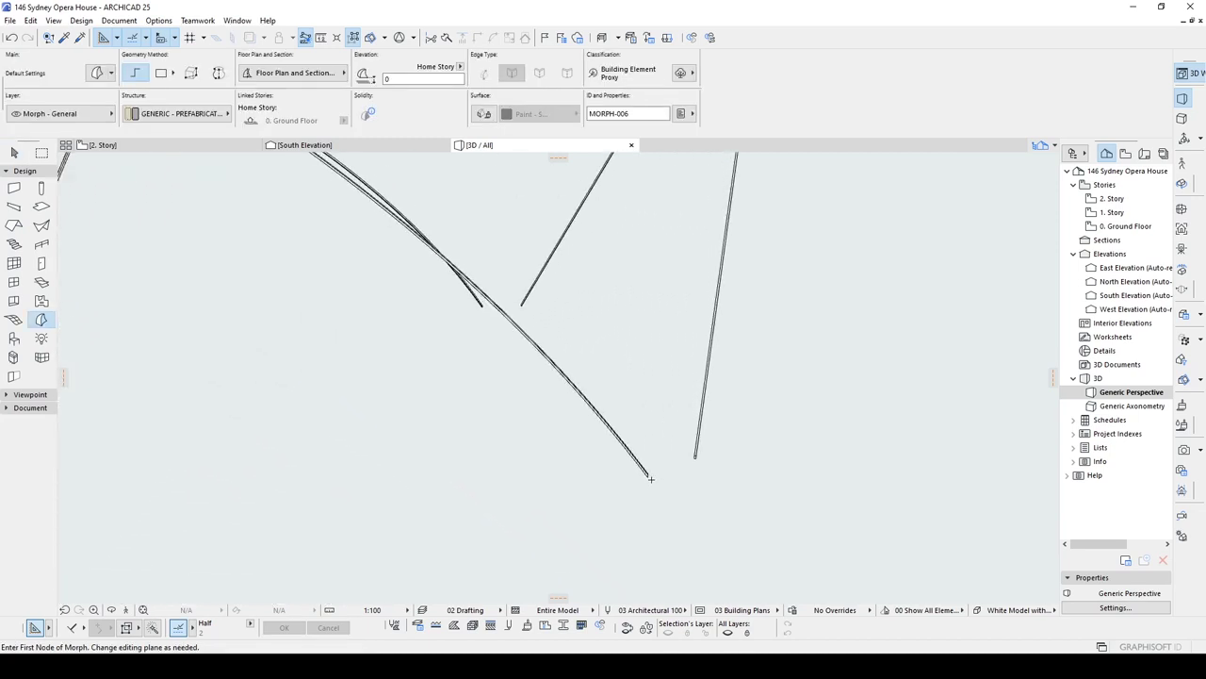
scroll(650, 478, "up", 2)
middle_click_drag(647, 475, 633, 583, "shift")
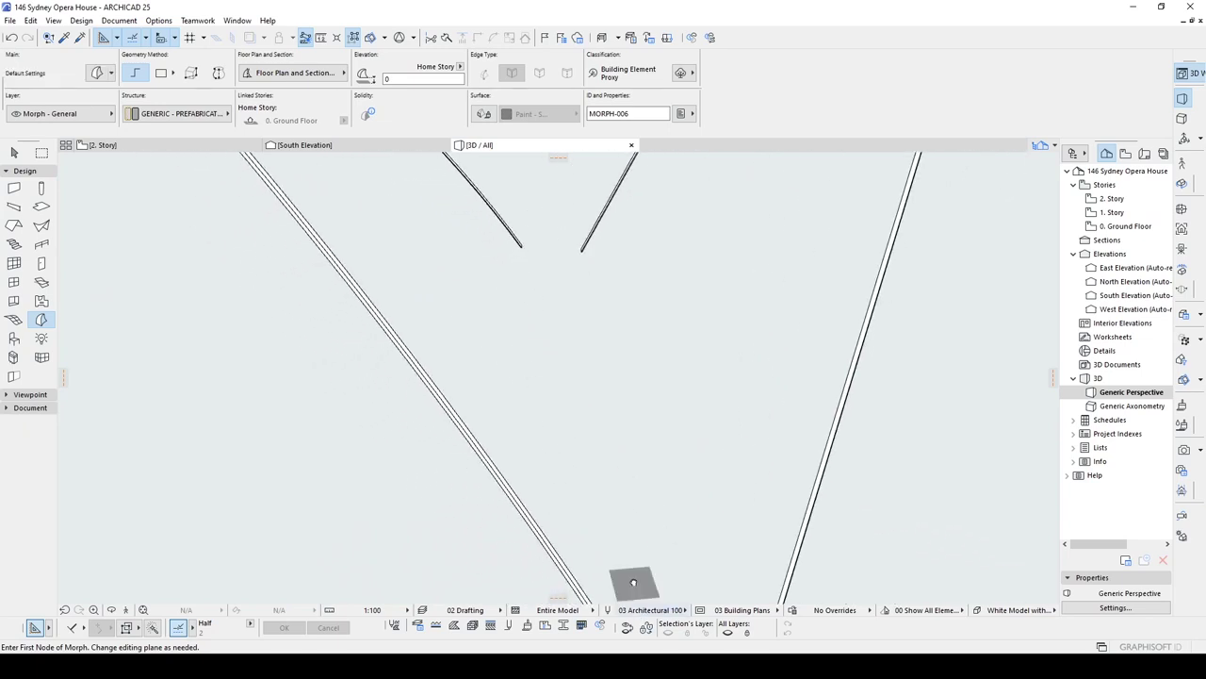
scroll(581, 447, "down", 3)
left_click(582, 511)
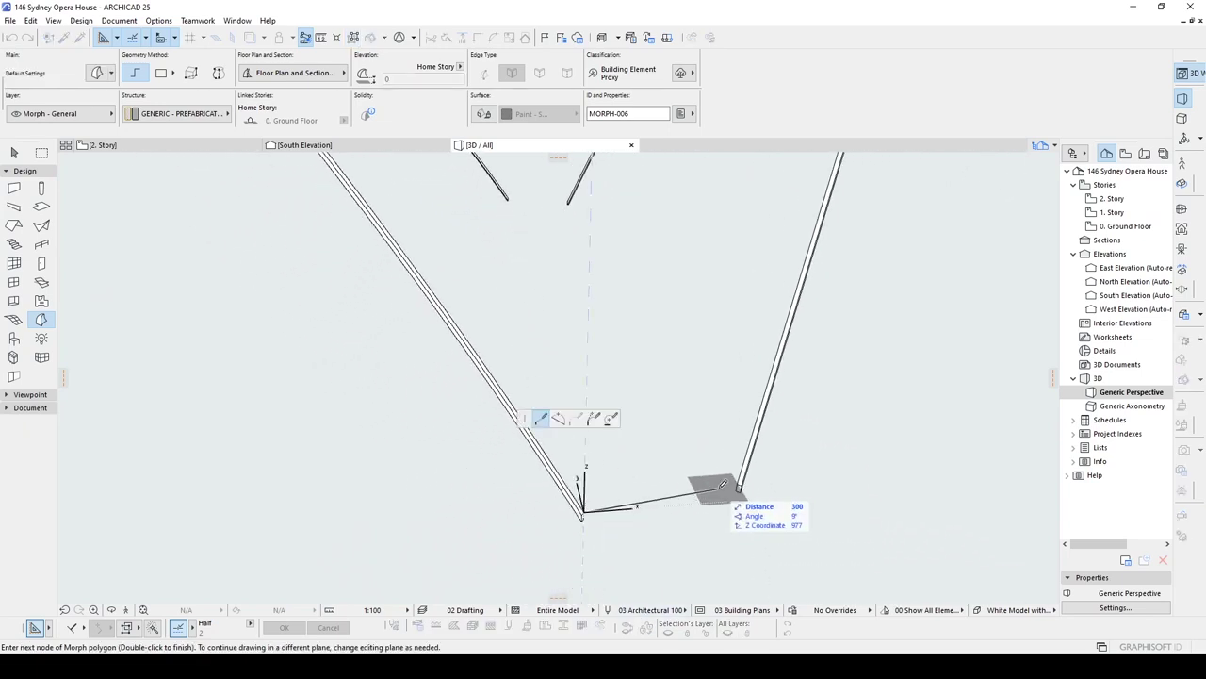
scroll(787, 291, "up", 10)
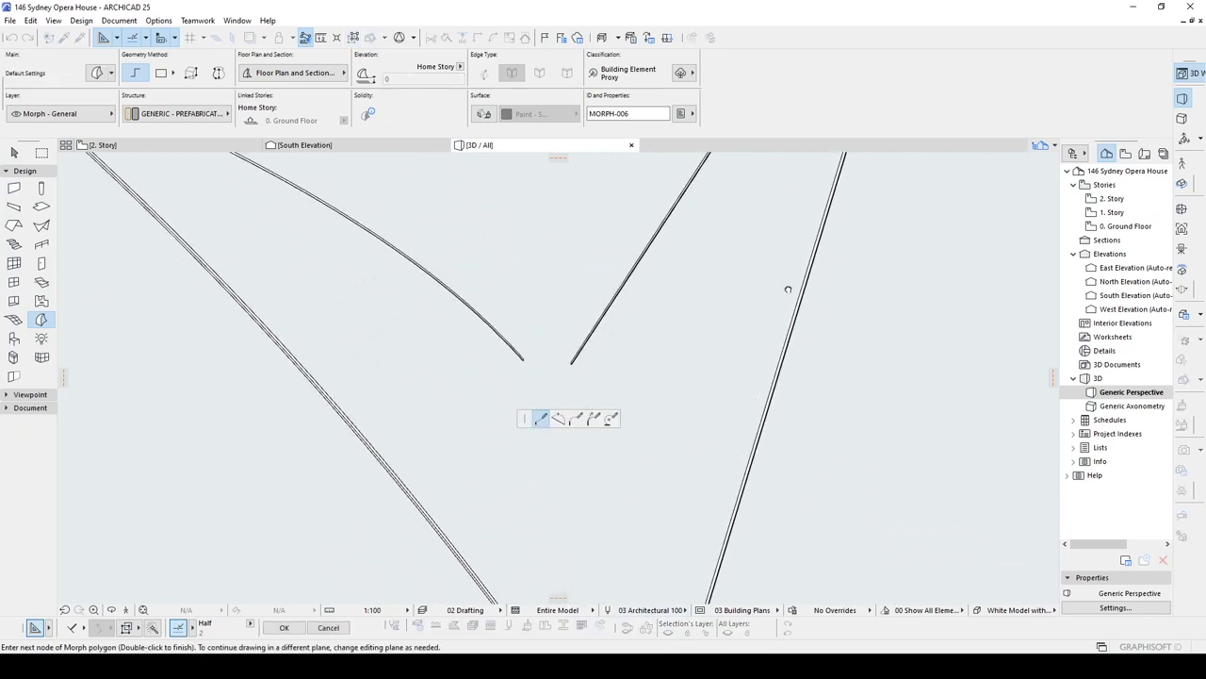
scroll(782, 332, "up", 5)
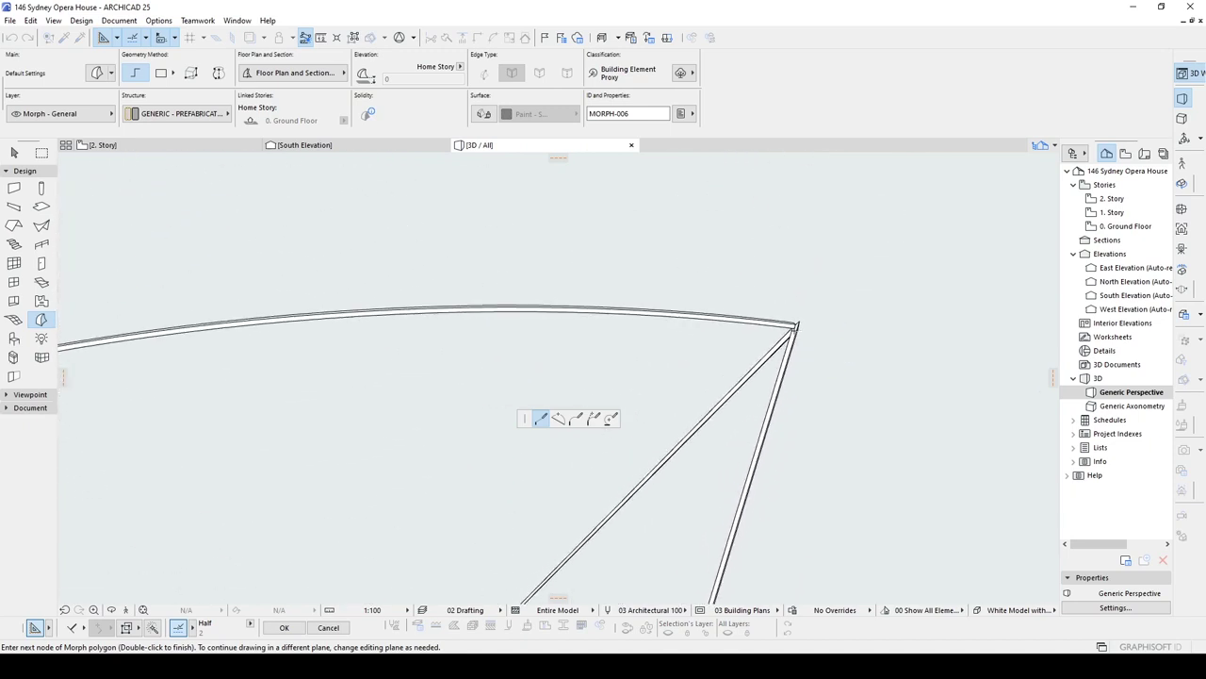
scroll(794, 330, "up", 3)
scroll(800, 319, "up", 1)
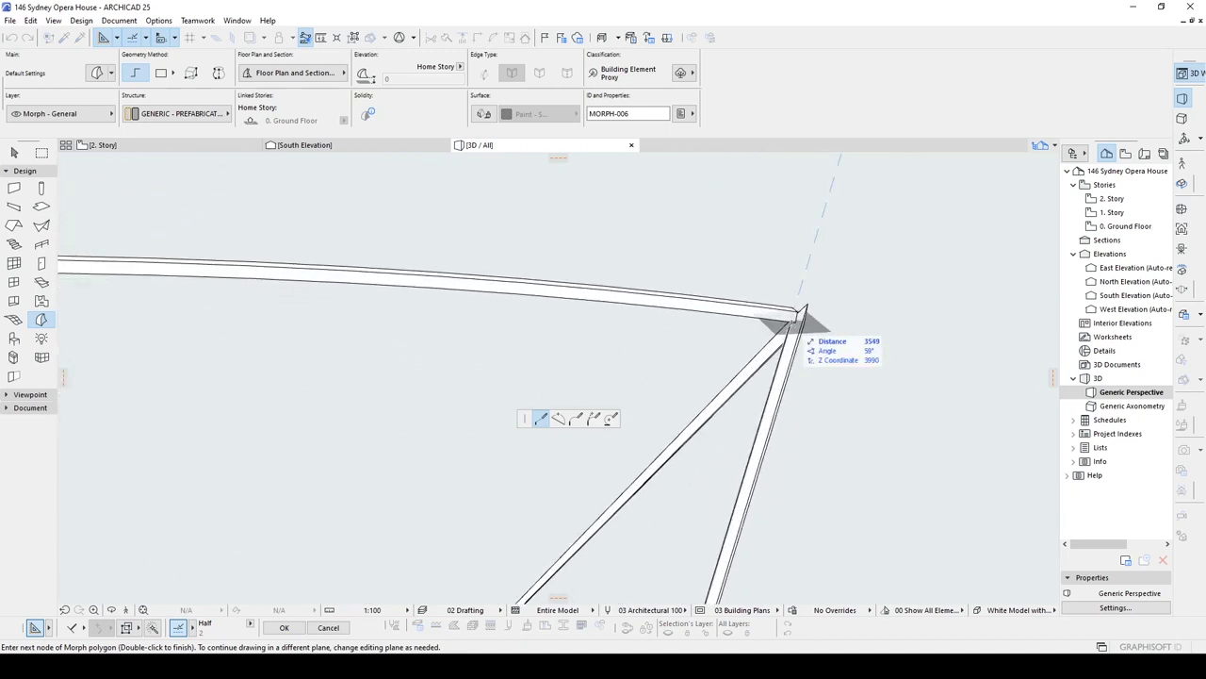
left_click(795, 320)
Step: Continue the rear shell's morph outline to its joint with the largest shell and close it at the starting foot
scroll(670, 357, "down", 6)
middle_click_drag(575, 325, 1001, 192)
scroll(247, 431, "up", 6)
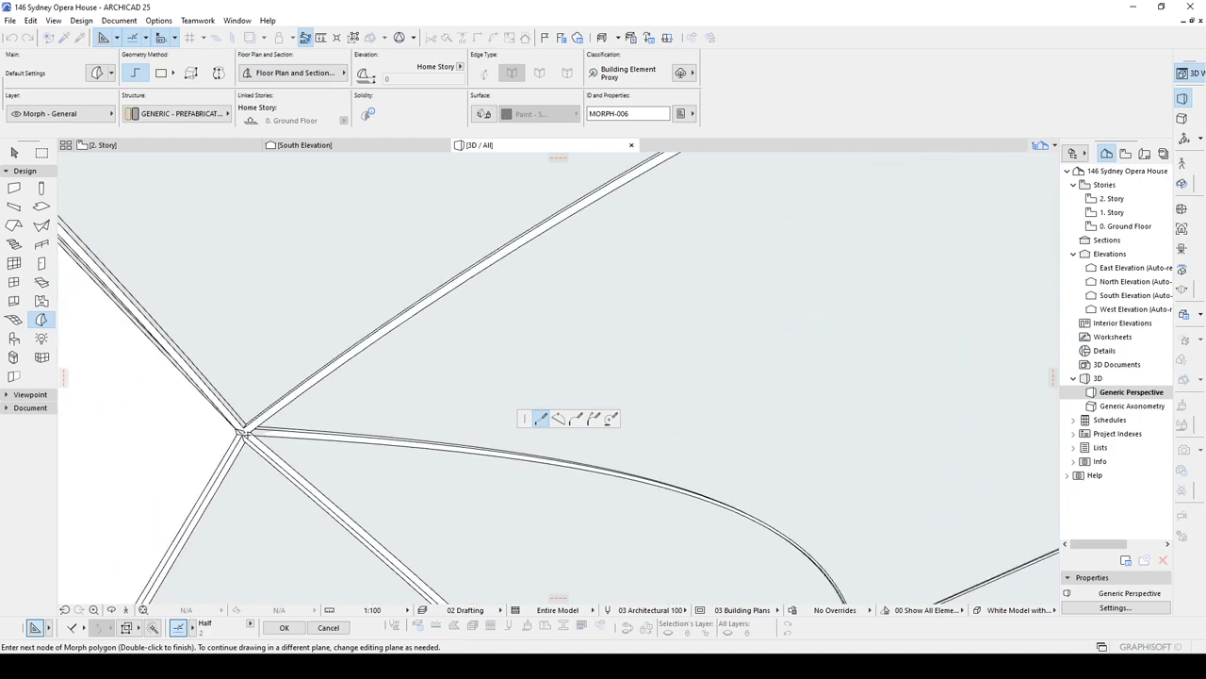
middle_click_drag(247, 431, 547, 394, "shift")
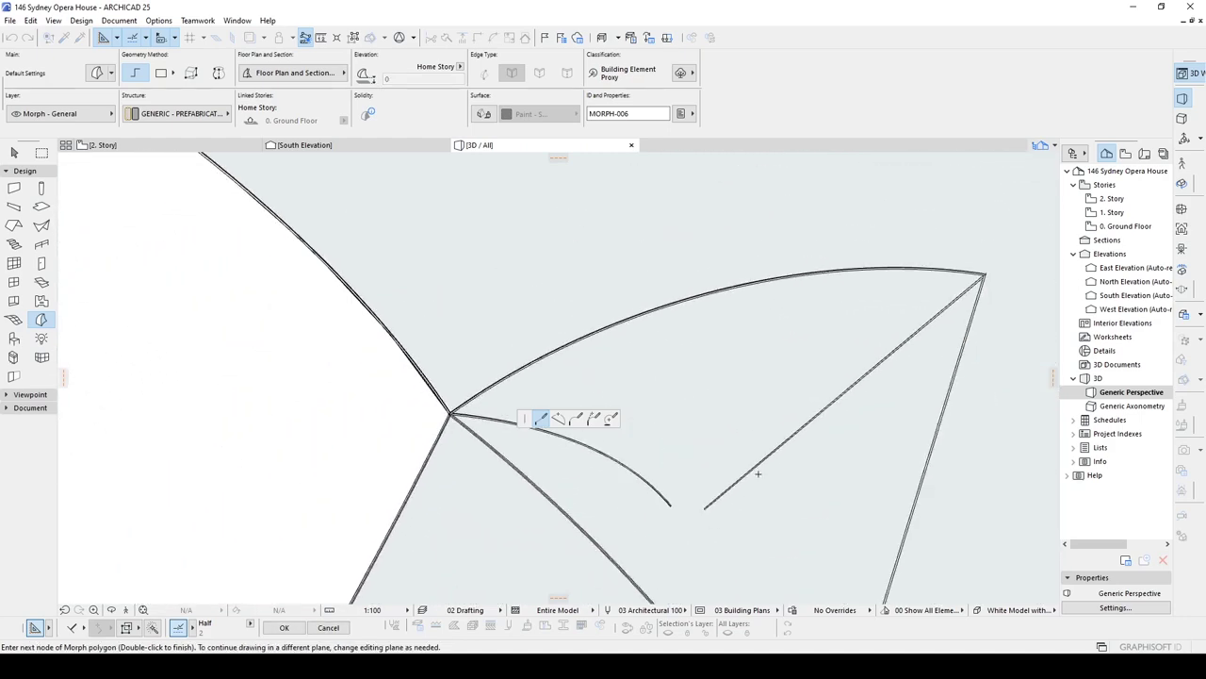
middle_click_drag(758, 473, 773, 329)
middle_click_drag(816, 549, 703, 442)
scroll(703, 442, "up", 5)
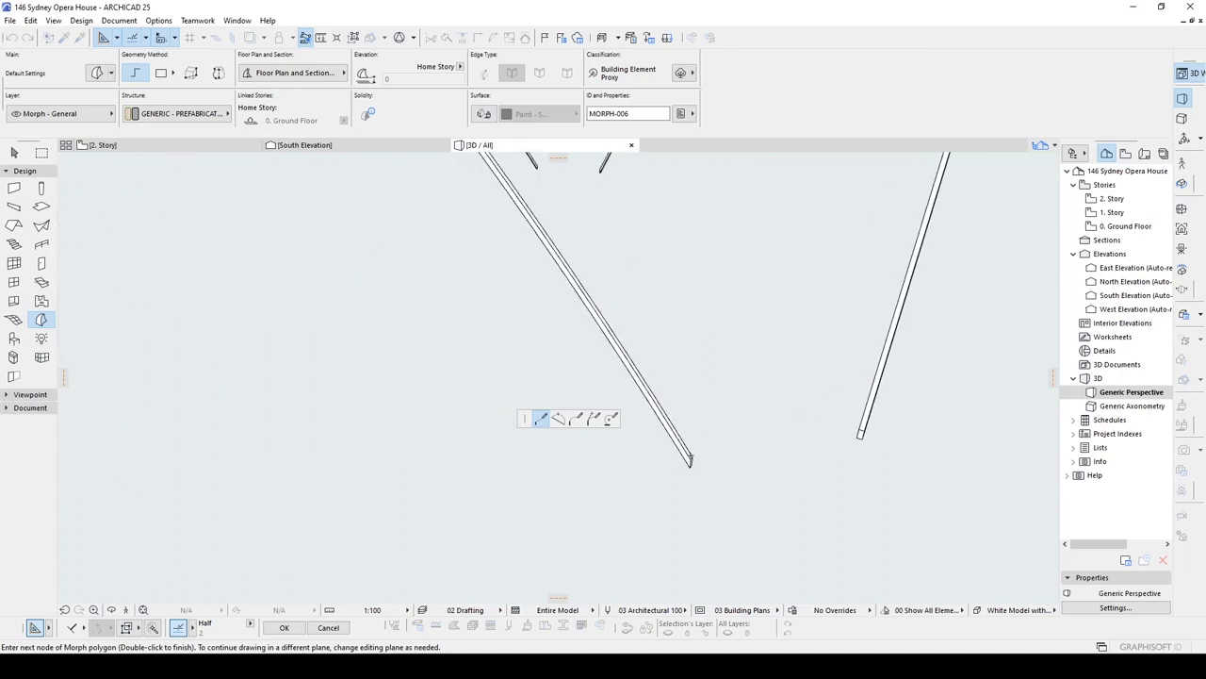
double_click(692, 454)
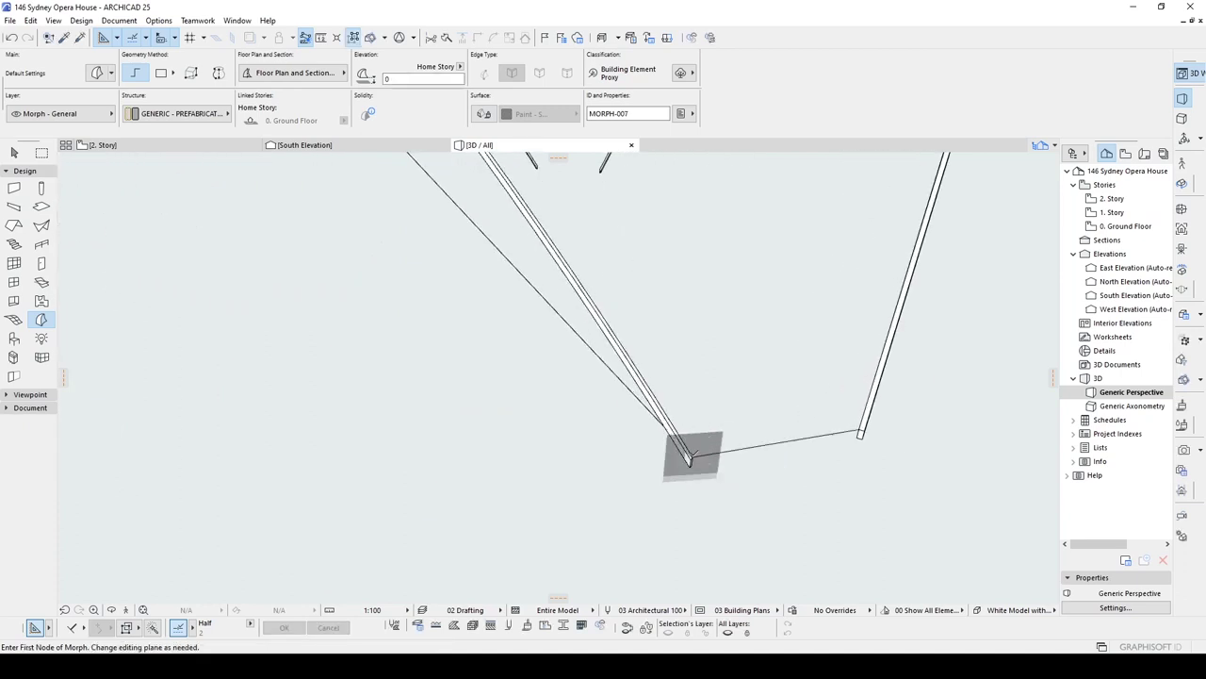
scroll(688, 456, "down", 3)
key("Escape")
scroll(660, 400, "up", 2)
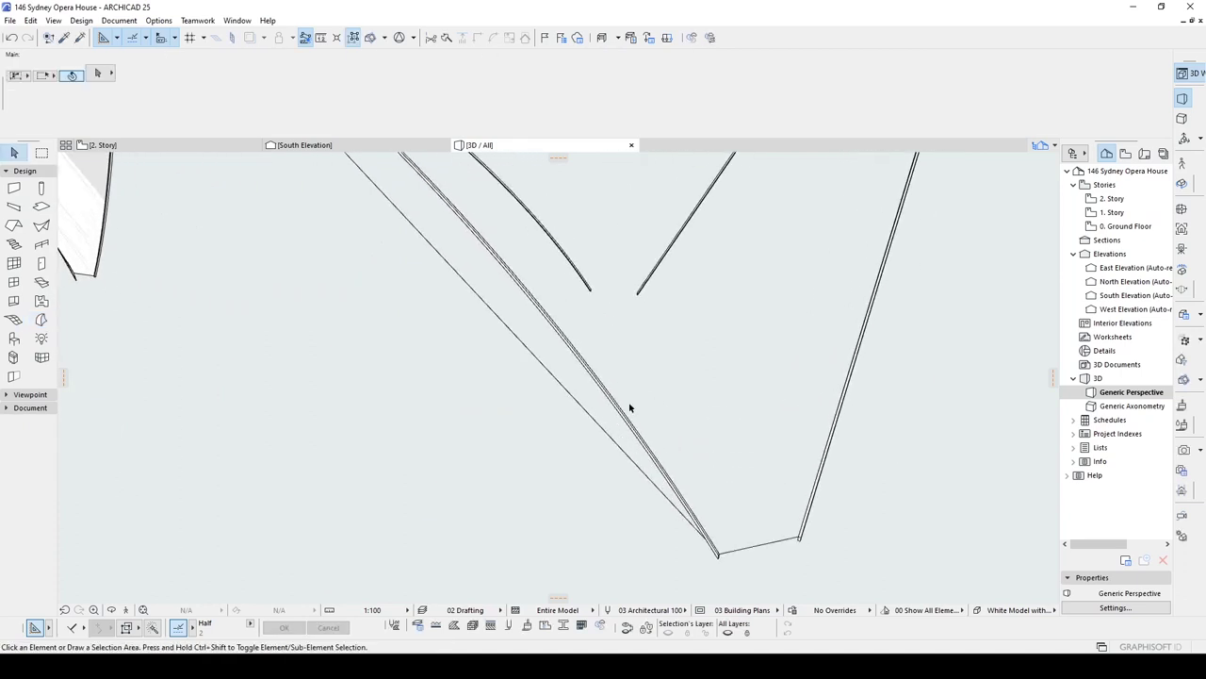
Step: Curve the rear shell morph's lower side edge along the curved side beam and its upper edge along the ridge beam
left_click(504, 327)
left_click(504, 327)
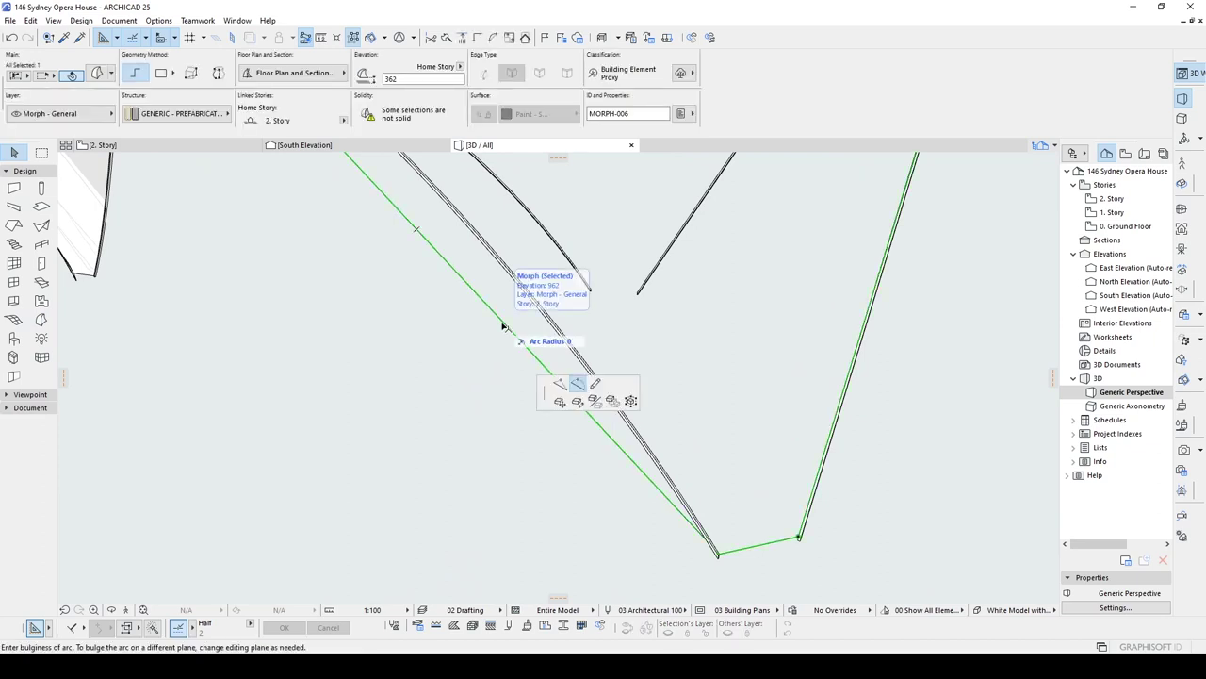
left_click(559, 418)
left_click(547, 300)
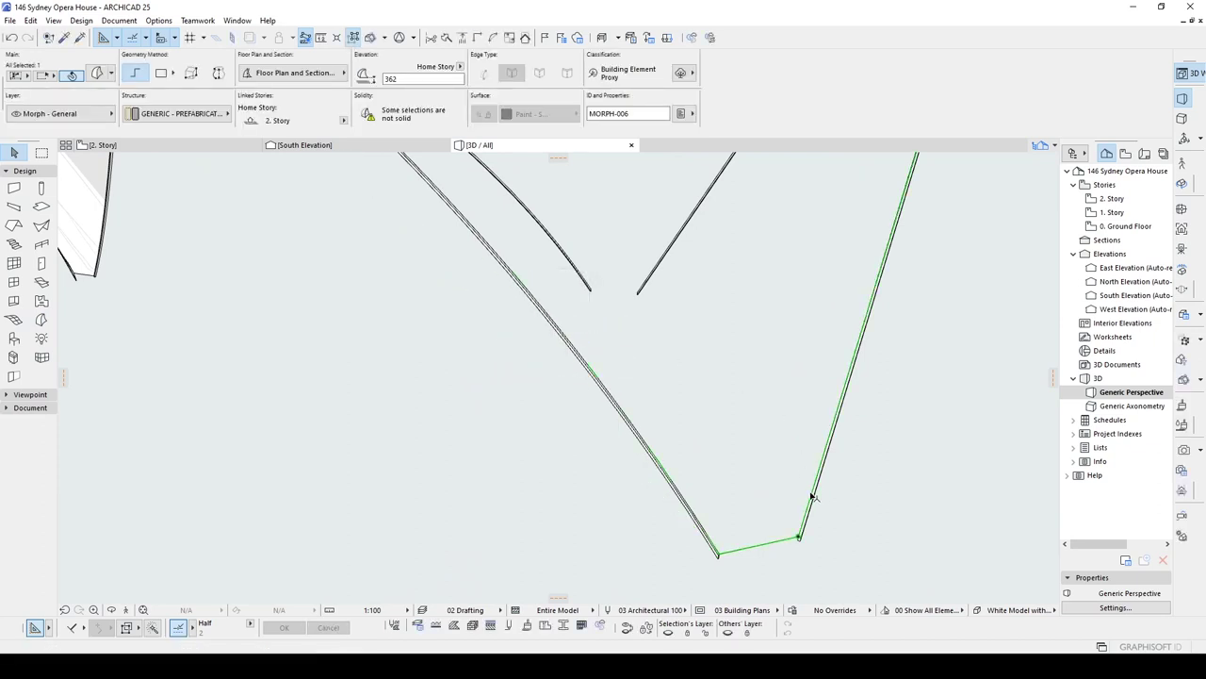
middle_click_drag(859, 299, 802, 417, "shift")
middle_click_drag(765, 356, 775, 490)
left_click(687, 335)
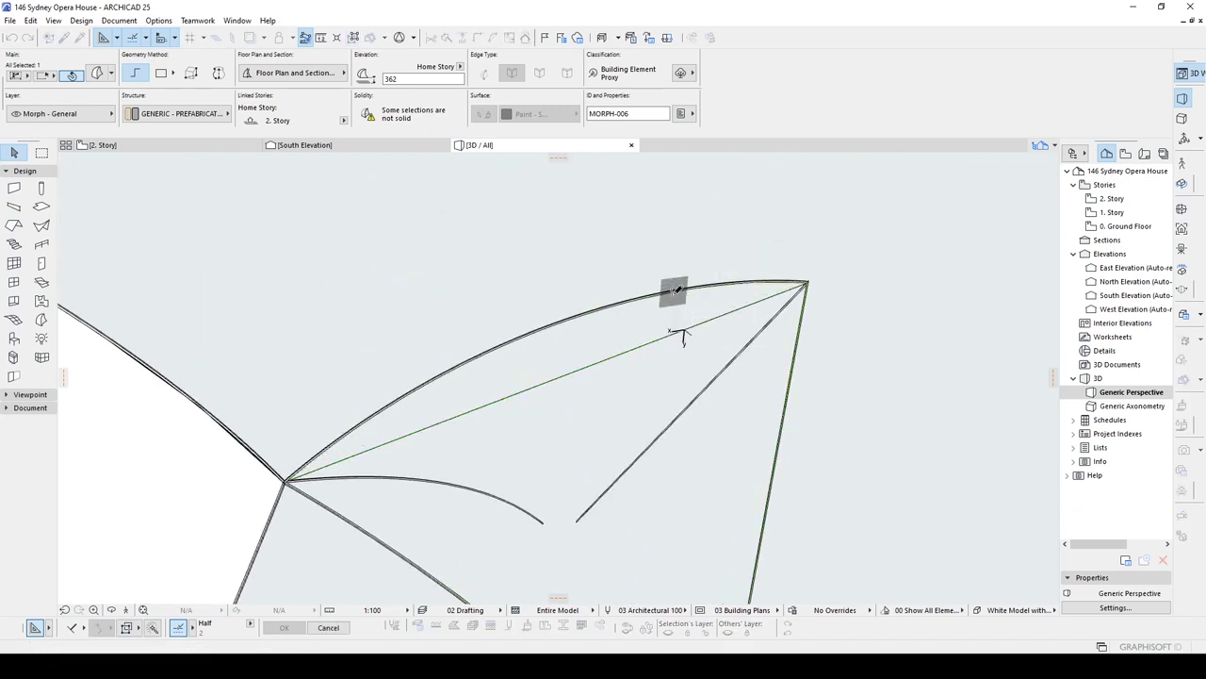
left_click(675, 290)
Step: Cover the rear shell's morph outline with faces using the Smooth surface geometry
left_click(81, 19)
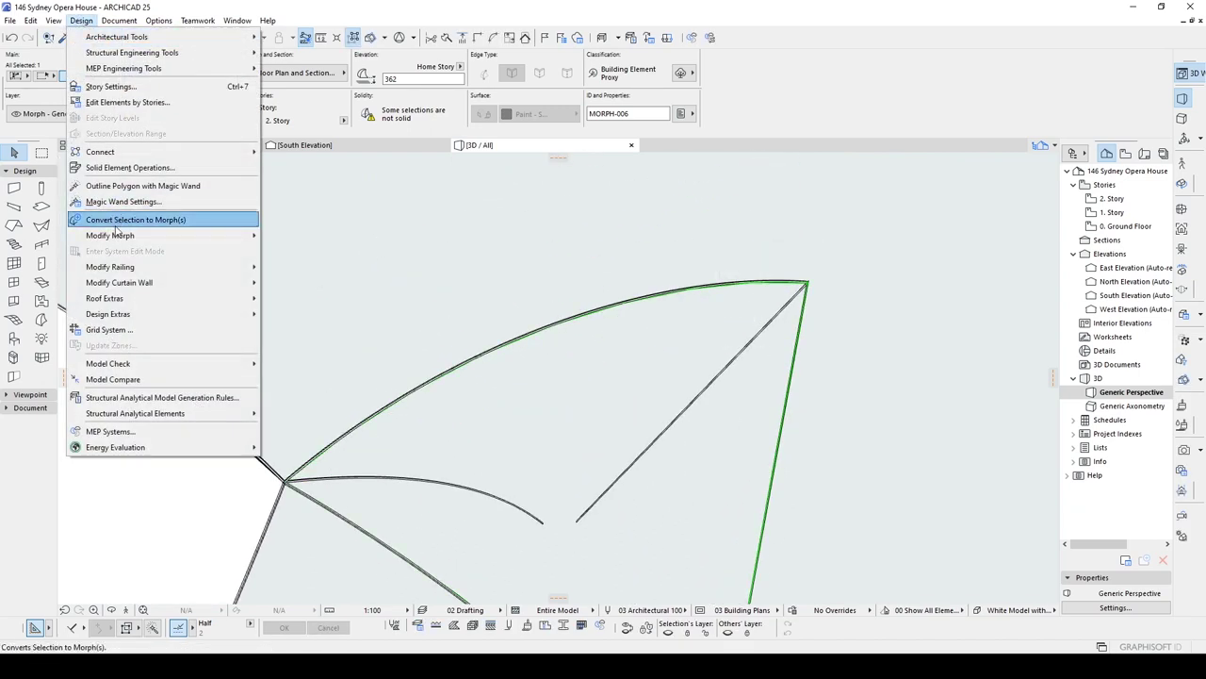
mouse_move(162, 236)
left_click(285, 252)
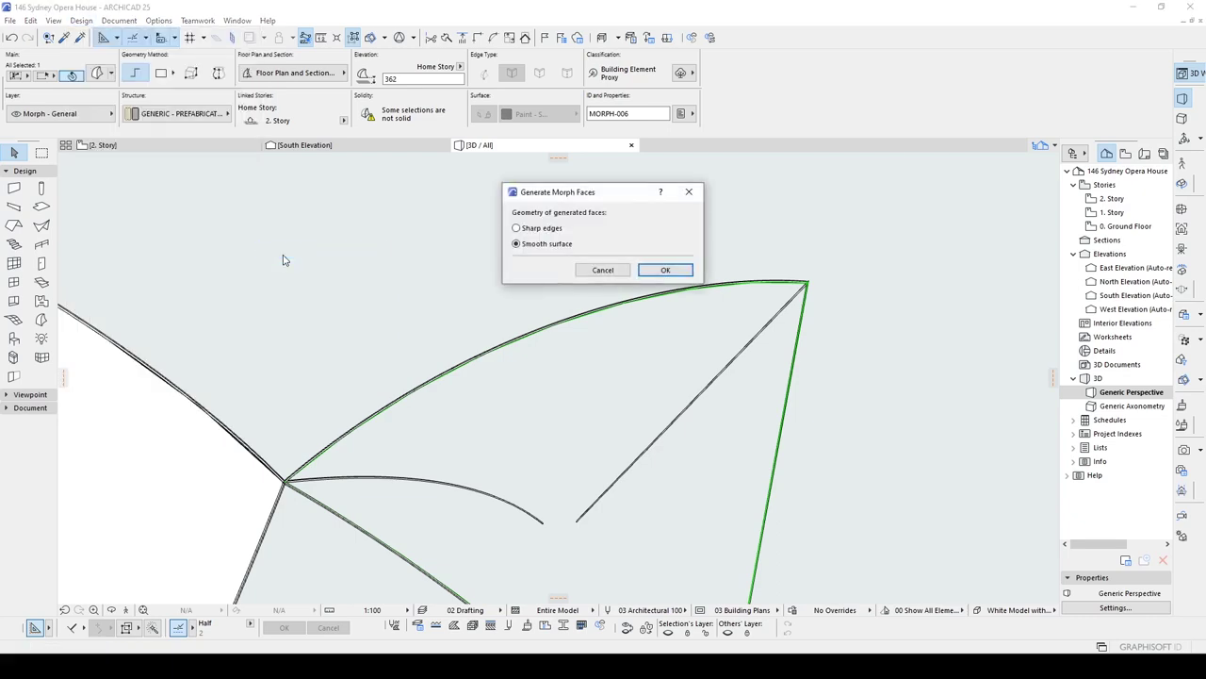
left_click(667, 271)
left_click(701, 222)
scroll(632, 311, "down", 8)
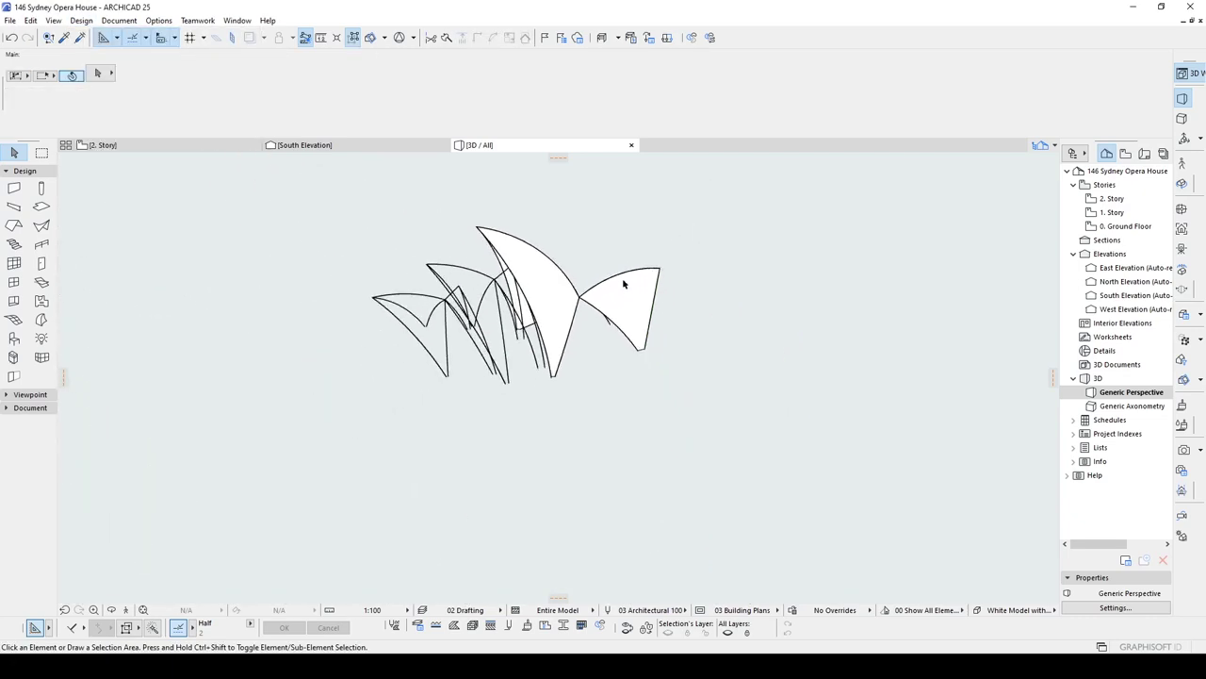
Step: Start a morph outline for the infill between the middle and largest shells, from its two beam feet to the short ridge beam's upper end
middle_click_drag(506, 278, 569, 245, "shift")
scroll(568, 245, "up", 2)
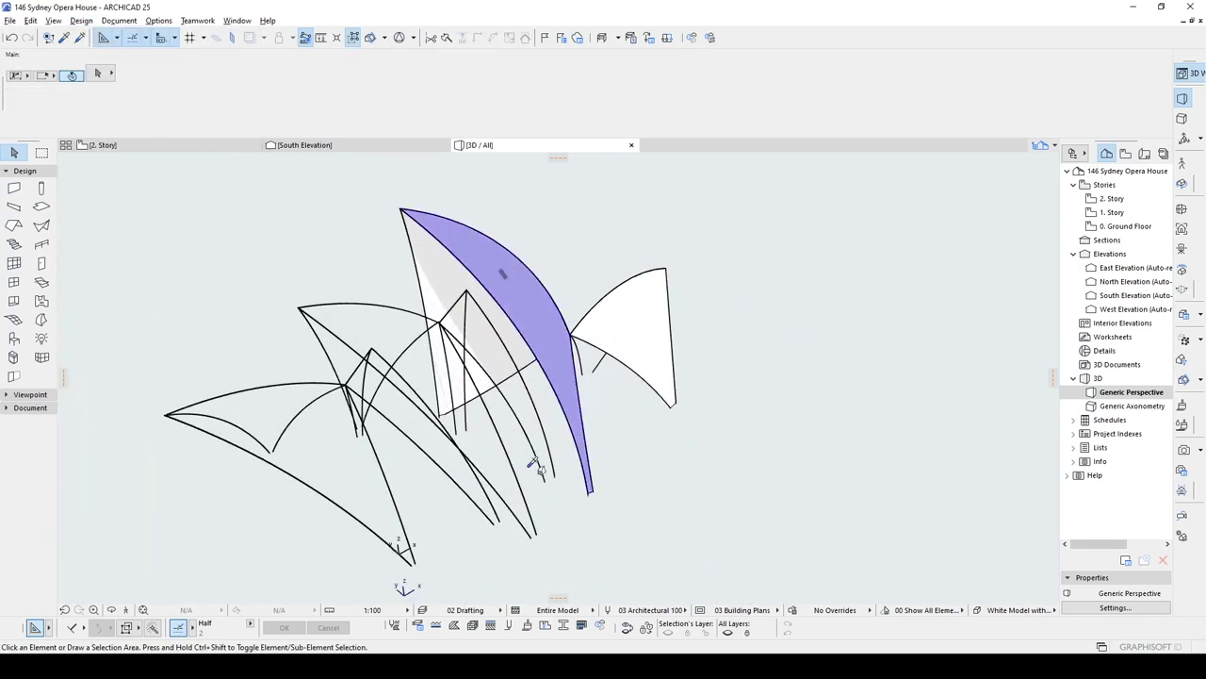
left_click(503, 275, "alt")
scroll(549, 476, "up", 4)
scroll(549, 475, "up", 3)
left_click(533, 502)
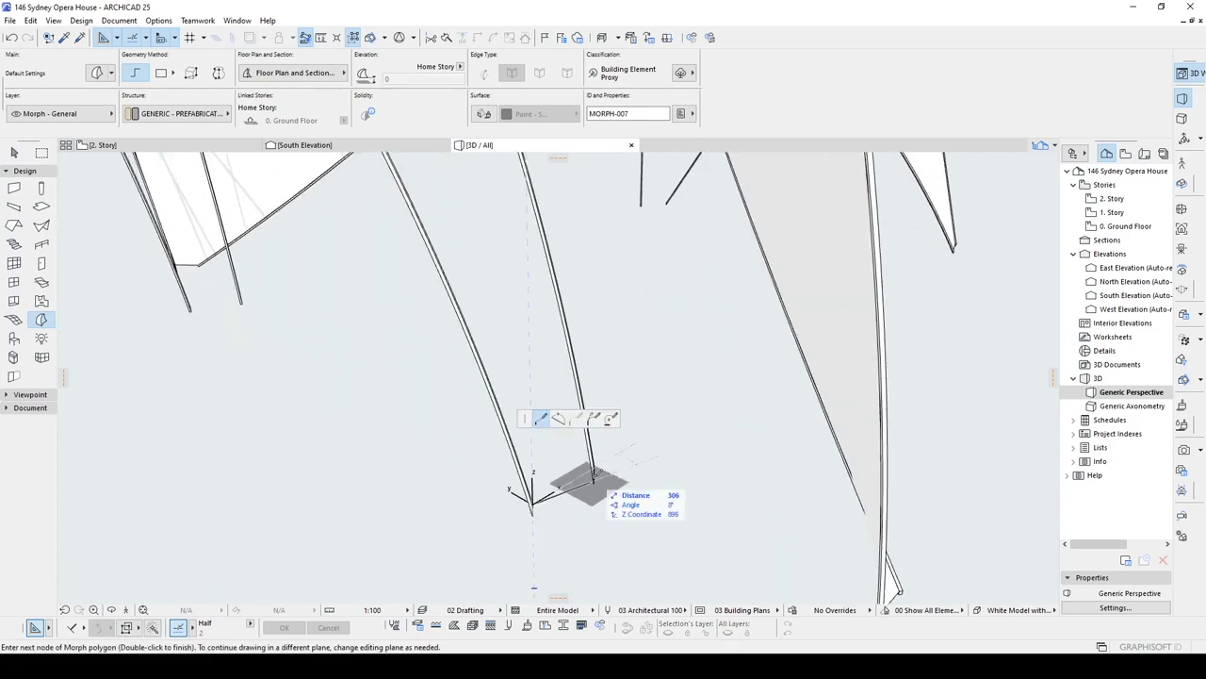
left_click(593, 469)
scroll(406, 339, "down", 2)
middle_click_drag(406, 340, 388, 322, "shift")
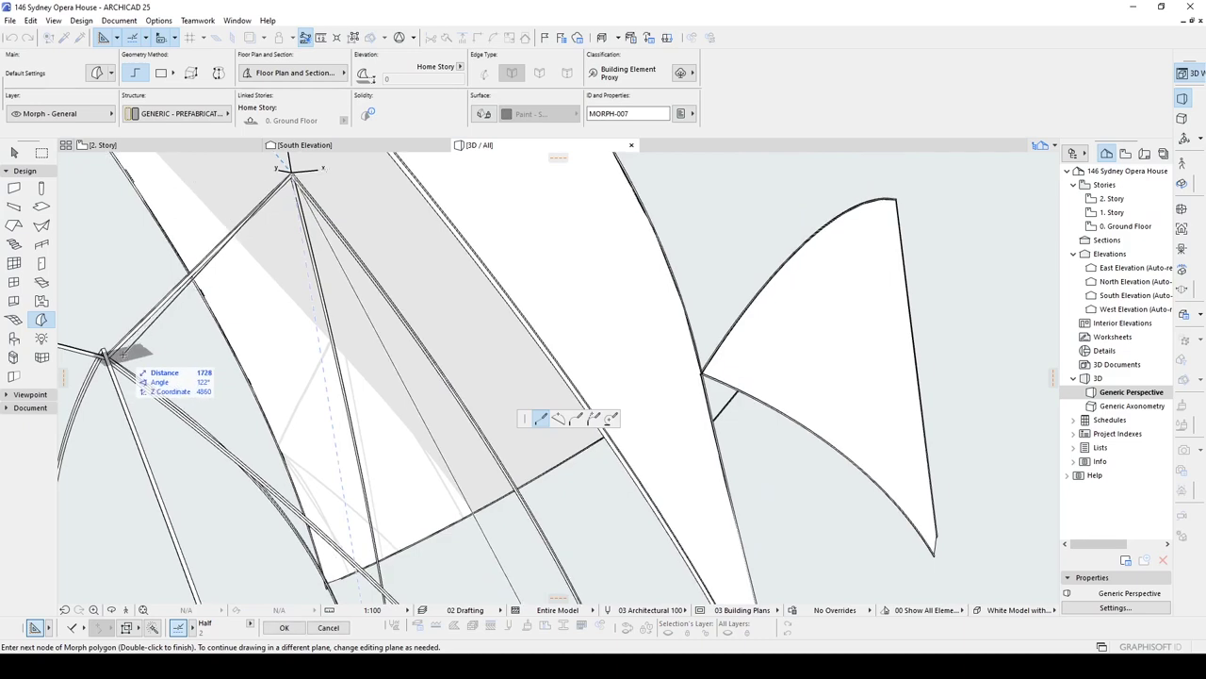
Step: Continue the infill outline to the middle shell's ridge joint and close it at the starting foot
scroll(61, 372, "up", 3)
middle_click_drag(62, 372, 462, 367)
scroll(333, 287, "up", 3)
middle_click_drag(326, 287, 607, 489)
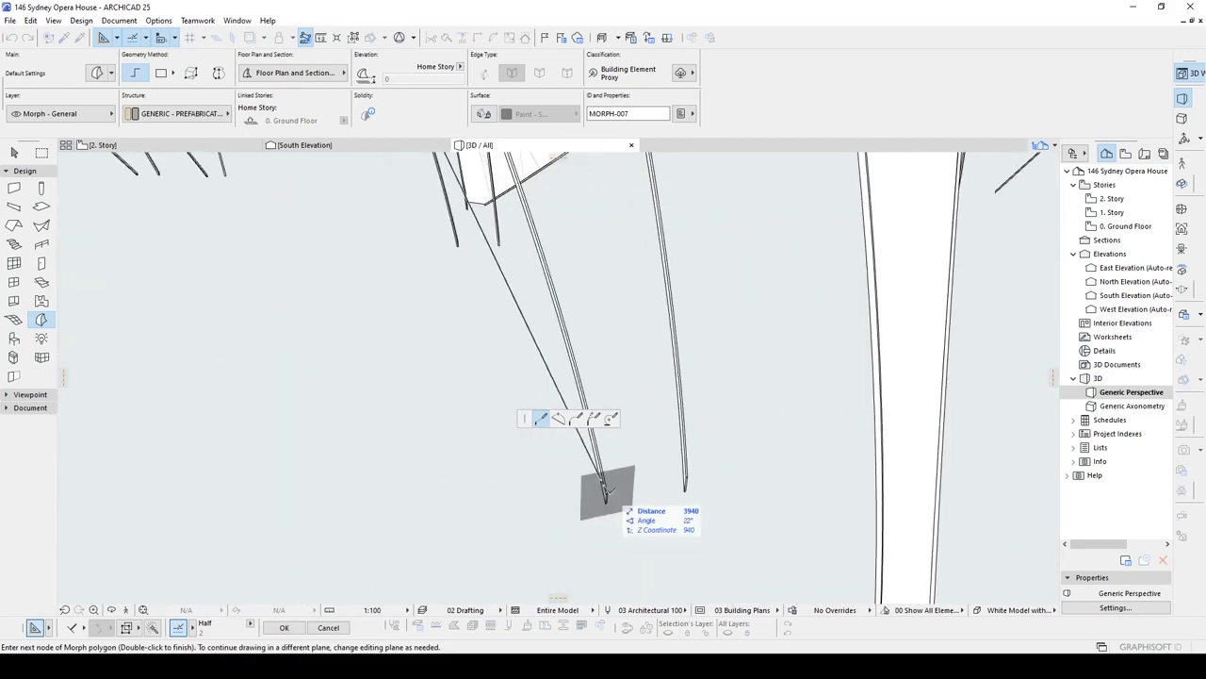
double_click(604, 491)
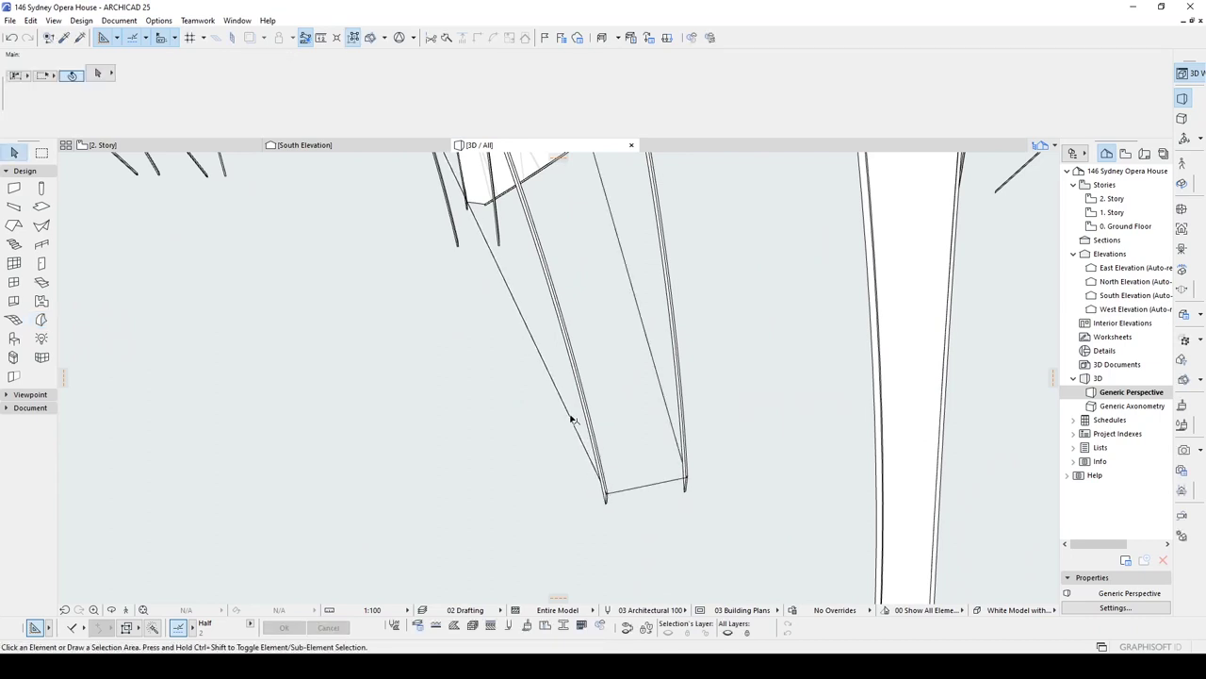
Step: Curve the infill outline's side edge facing the middle shell so it follows the curved side beam
left_click(572, 419)
left_click(558, 417)
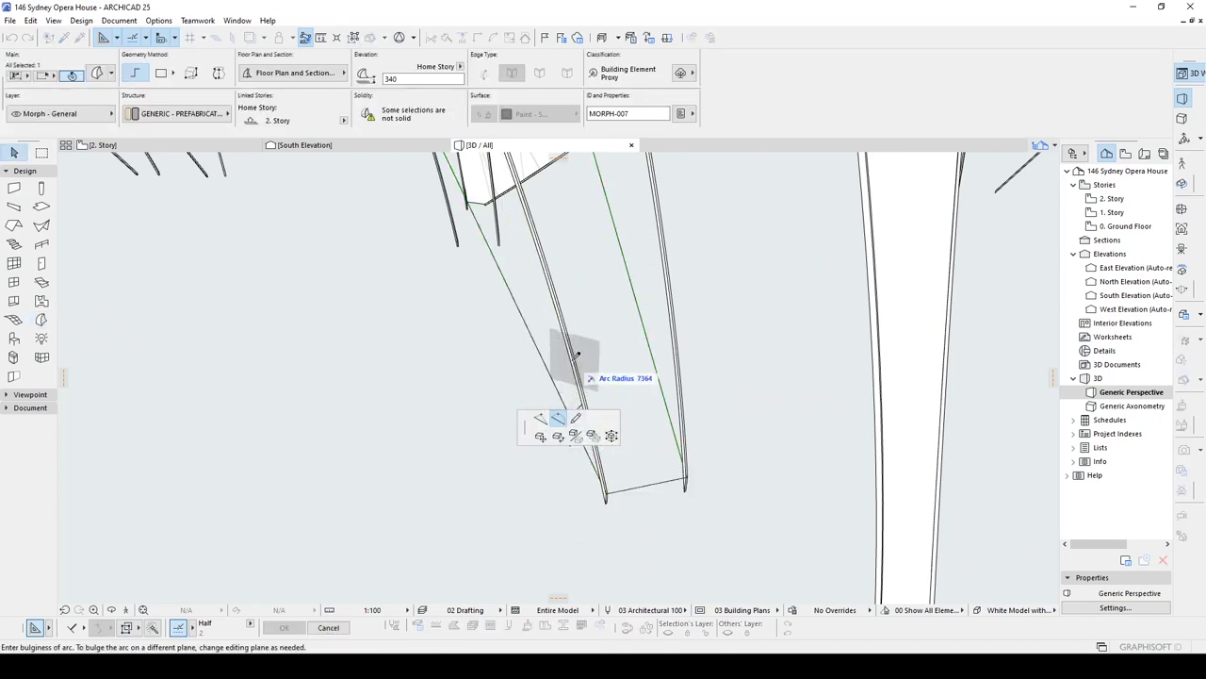
left_click(627, 257)
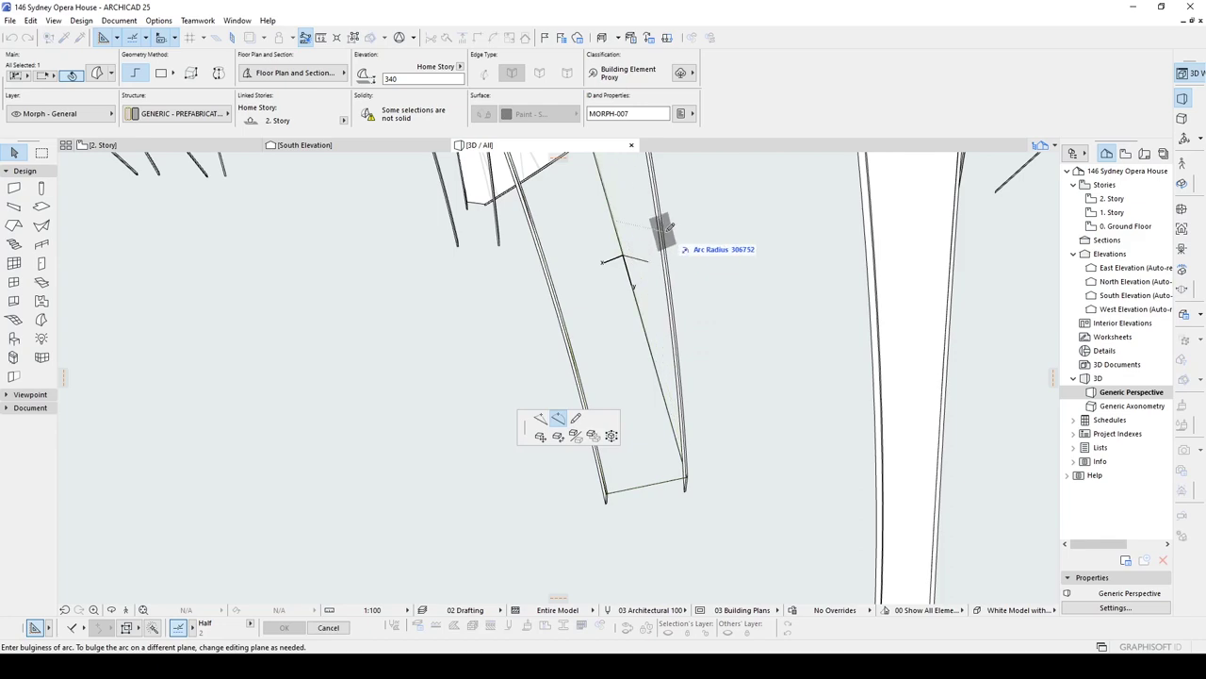
Step: Start curving the infill outline's opposite side edge and pick a new editing plane for its bulge
middle_click_drag(637, 252, 700, 541)
scroll(629, 397, "down", 2)
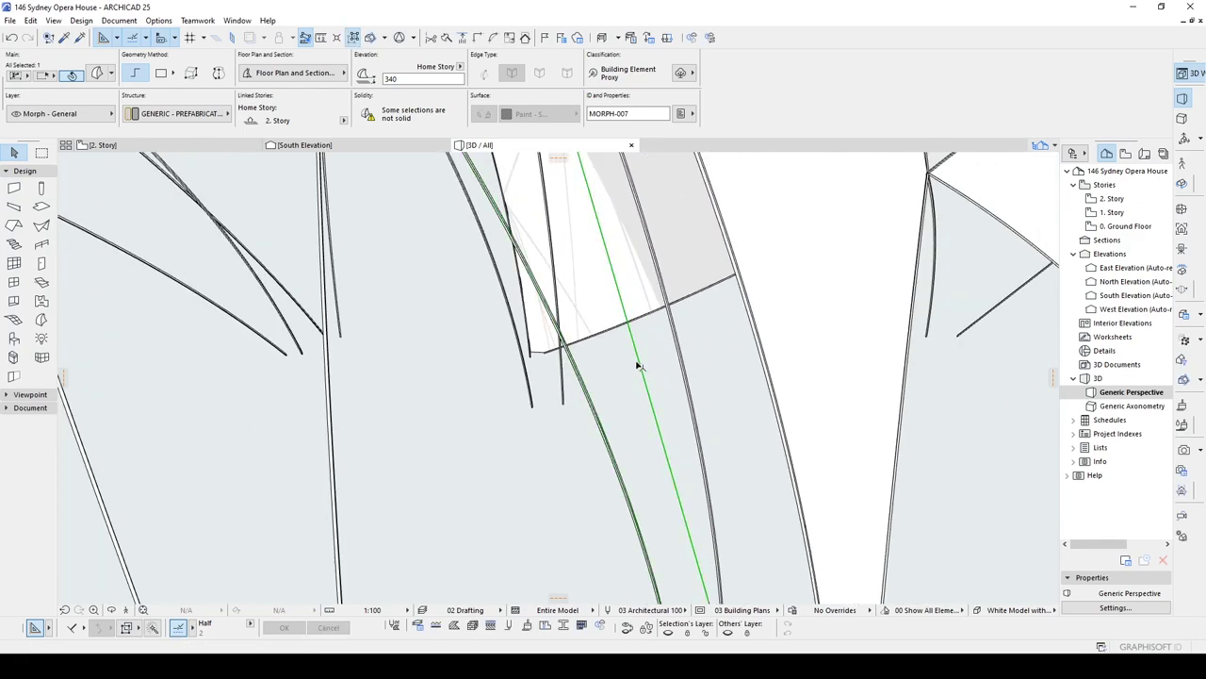
middle_click_drag(672, 329, 646, 391, "shift")
scroll(504, 386, "up", 2)
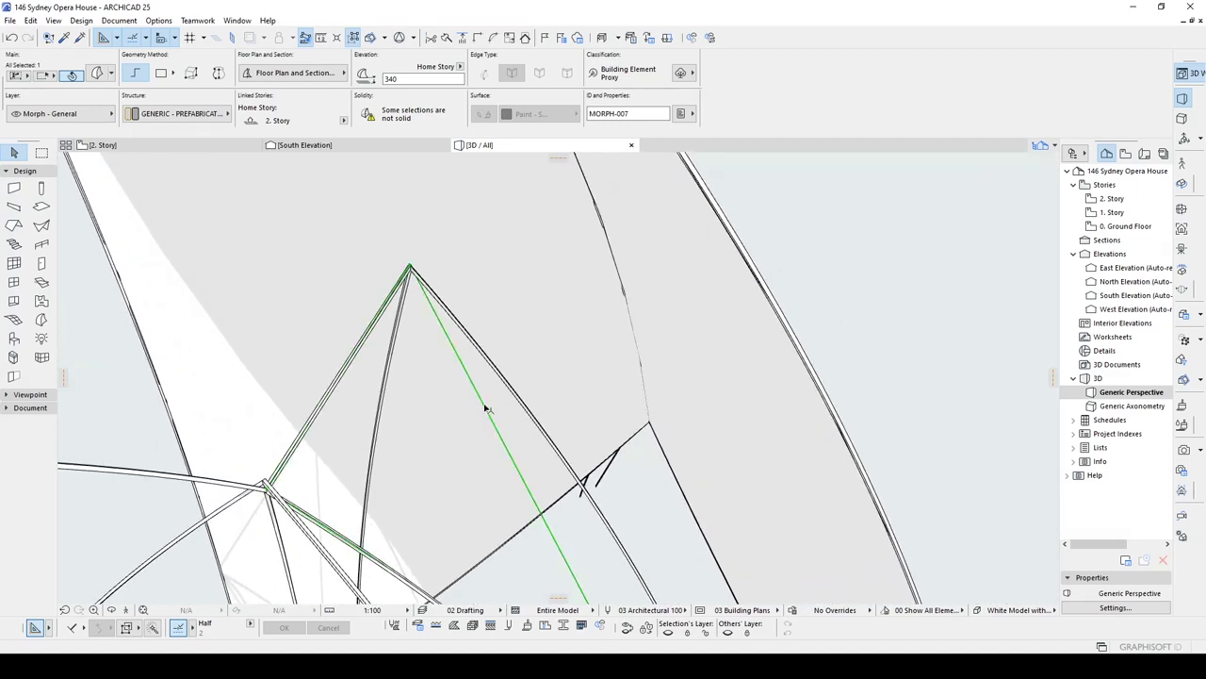
left_click(488, 412)
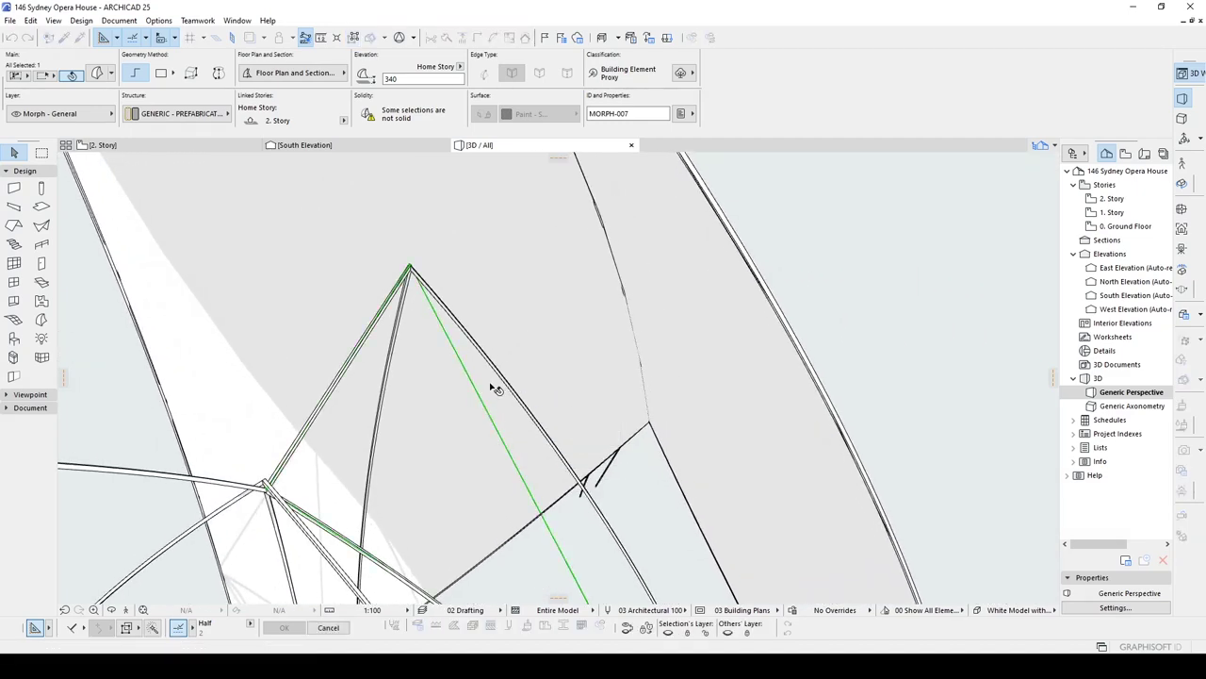
middle_click_drag(494, 389, 455, 435, "shift")
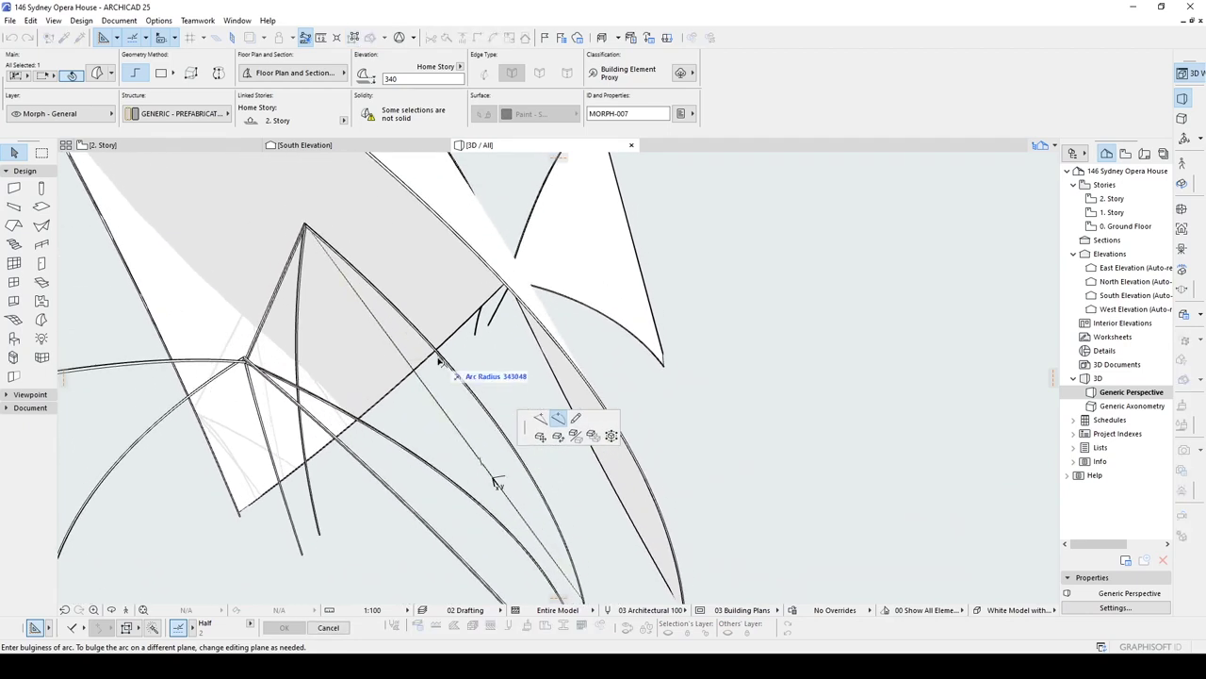
middle_click_drag(435, 377, 457, 410, "shift")
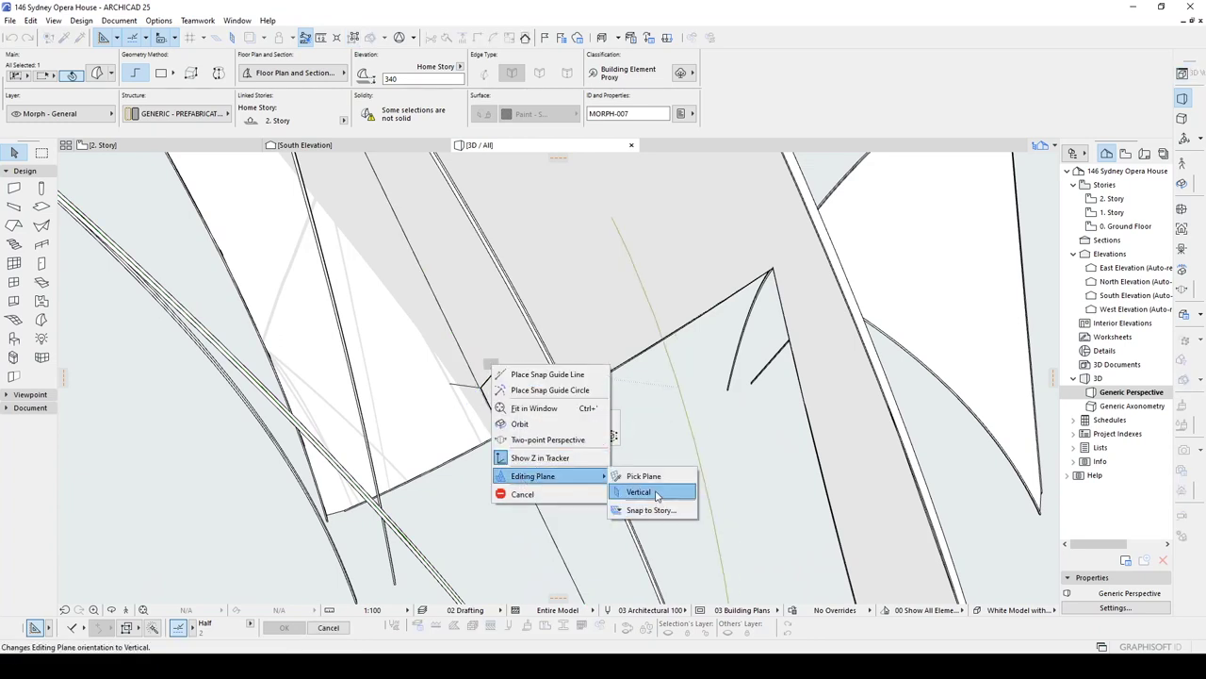
left_click(640, 481)
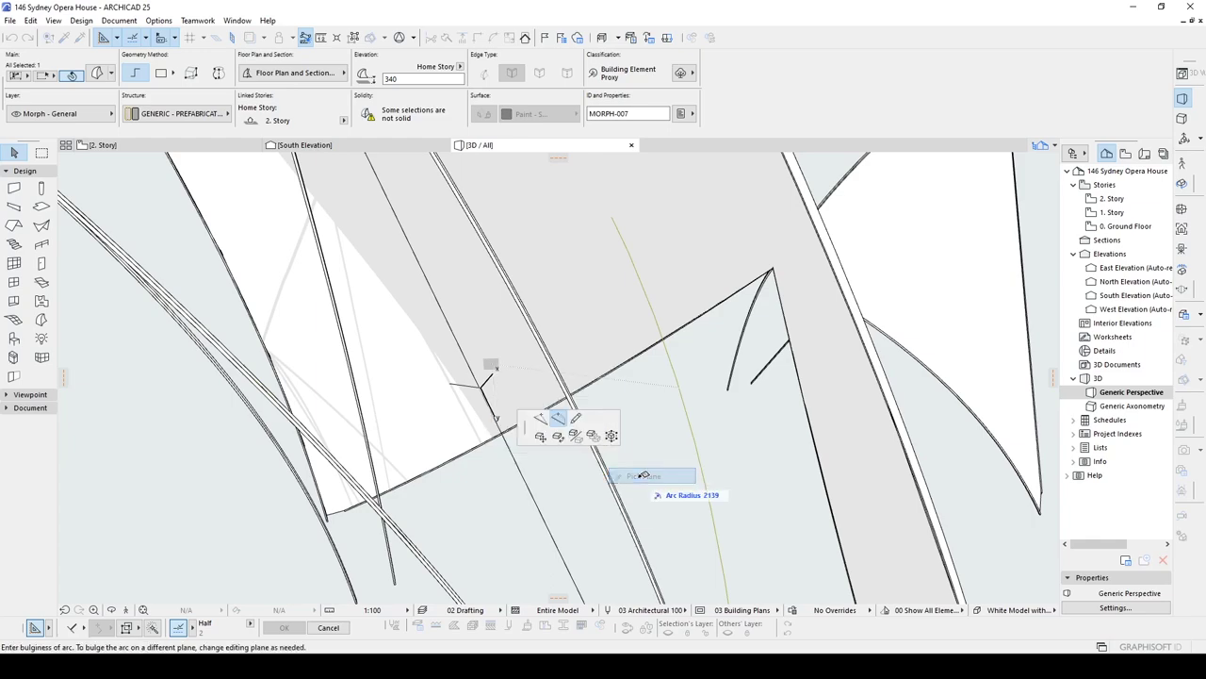
scroll(539, 382, "down", 5)
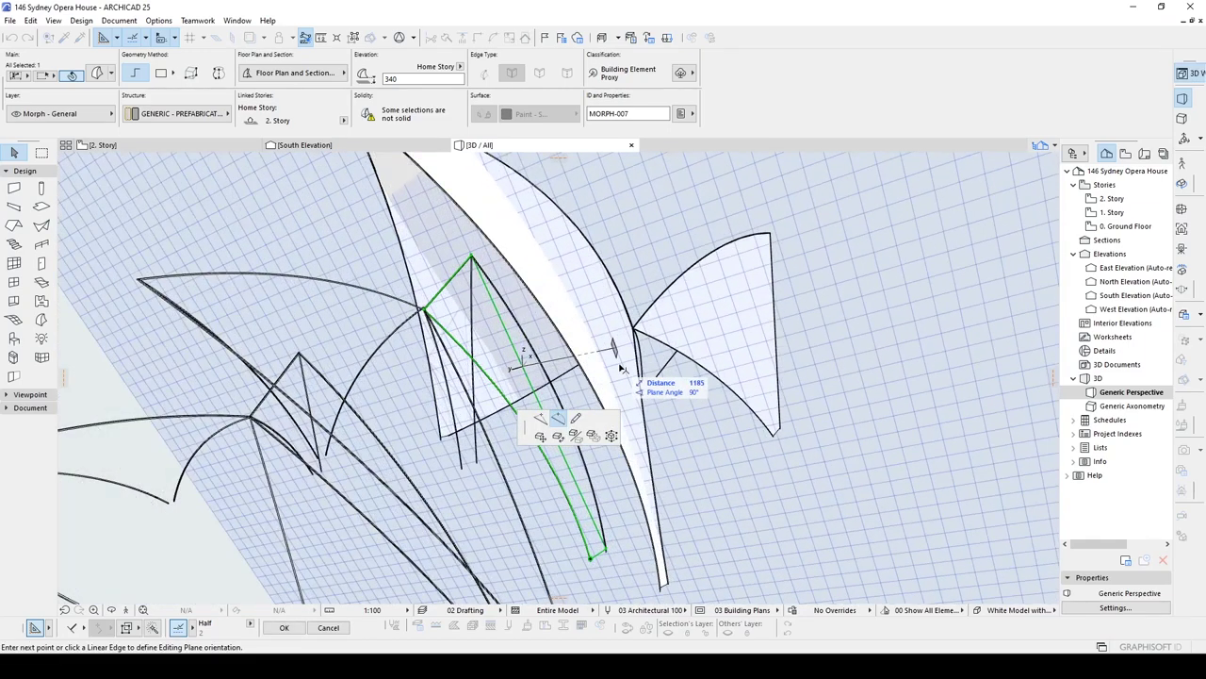
scroll(540, 366, "up", 5)
middle_click_drag(540, 366, 527, 377, "shift")
left_click(450, 383)
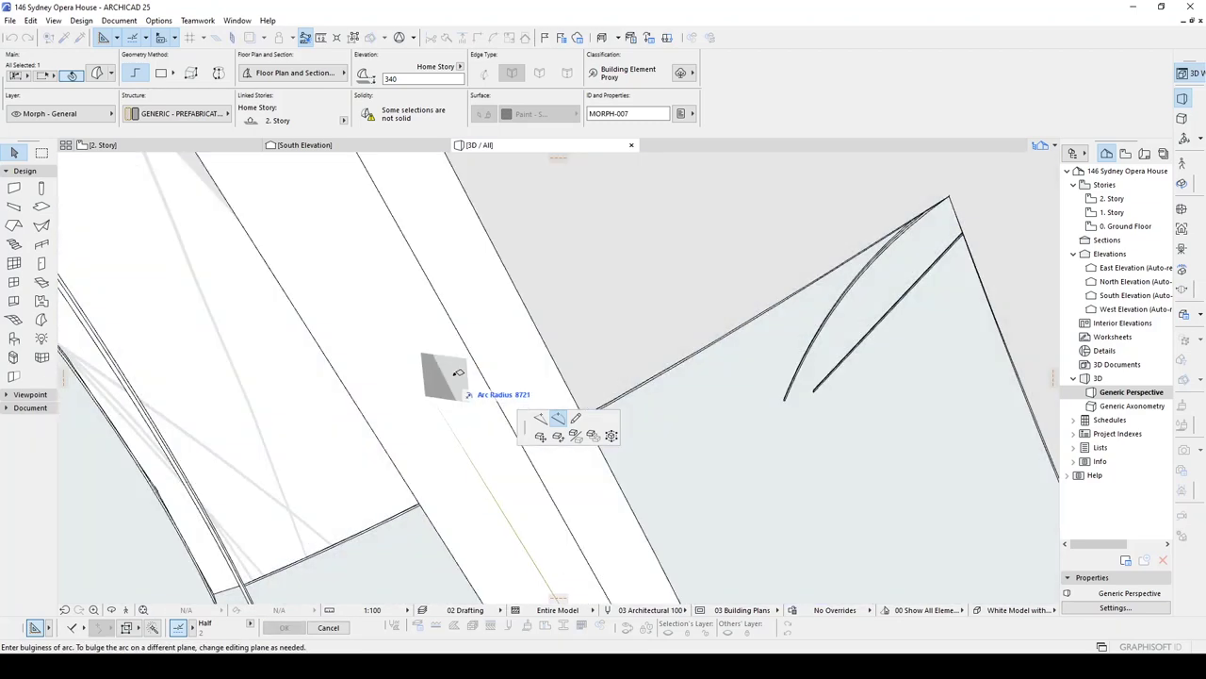
Step: Bulge the infill outline's edge facing the largest shell until it follows the curved beam
middle_click_drag(453, 379, 489, 311, "shift")
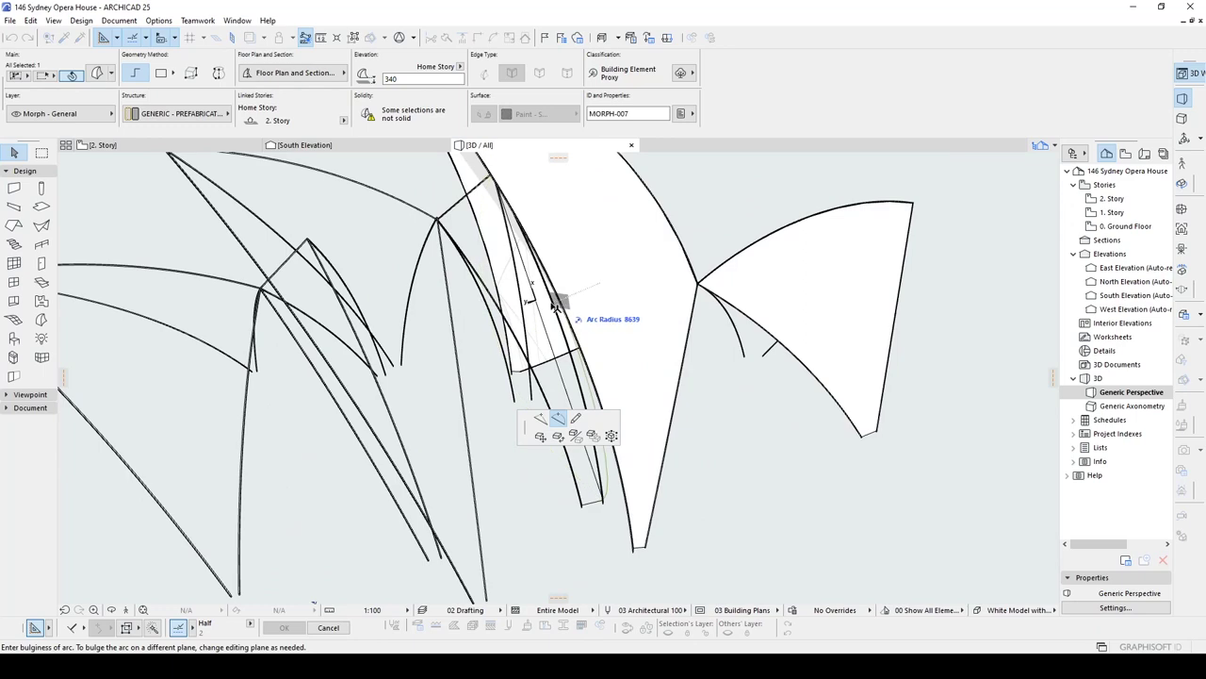
scroll(556, 306, "up", 2)
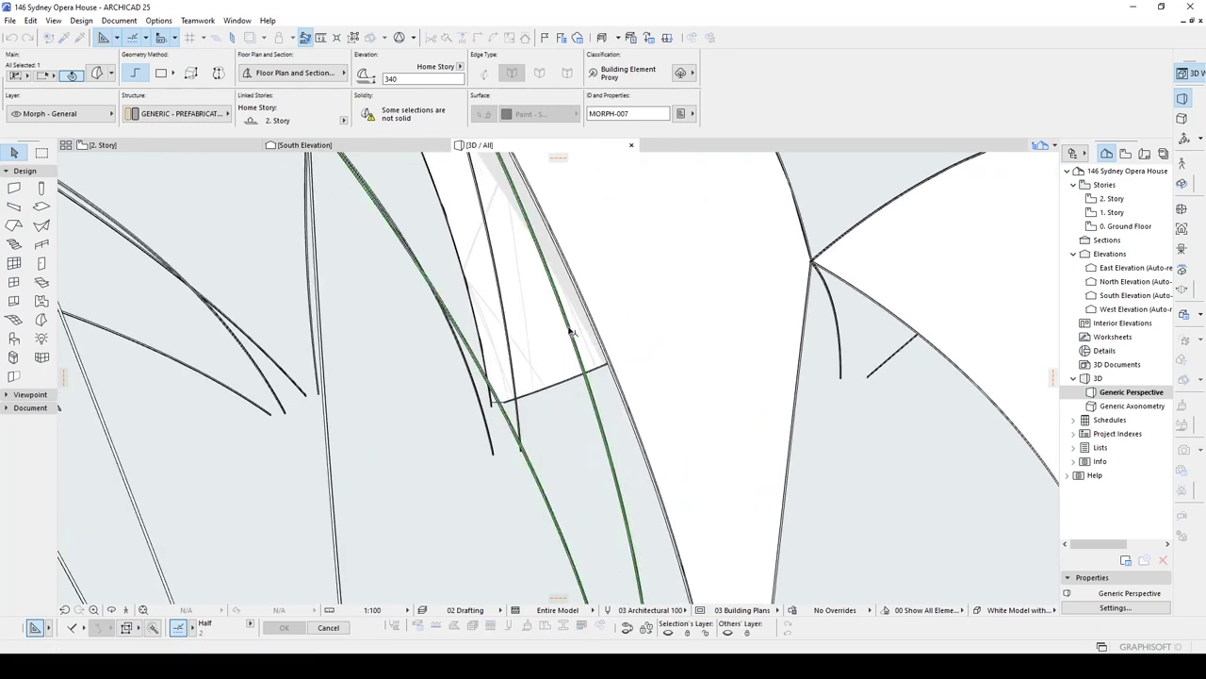
left_click(569, 330)
Step: Cover the infill's morph outline with faces using the Smooth surface geometry and deselect it
scroll(569, 330, "down", 4)
middle_click_drag(569, 330, 603, 328, "shift")
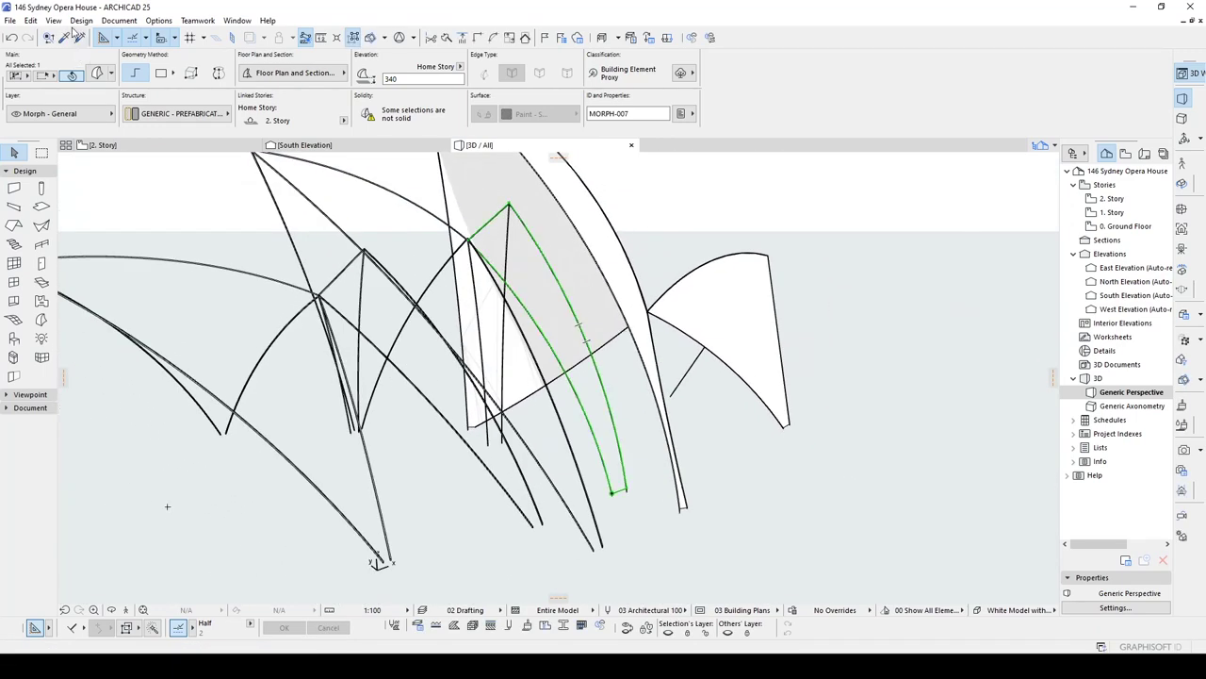
left_click(53, 20)
mouse_move(81, 20)
mouse_move(170, 235)
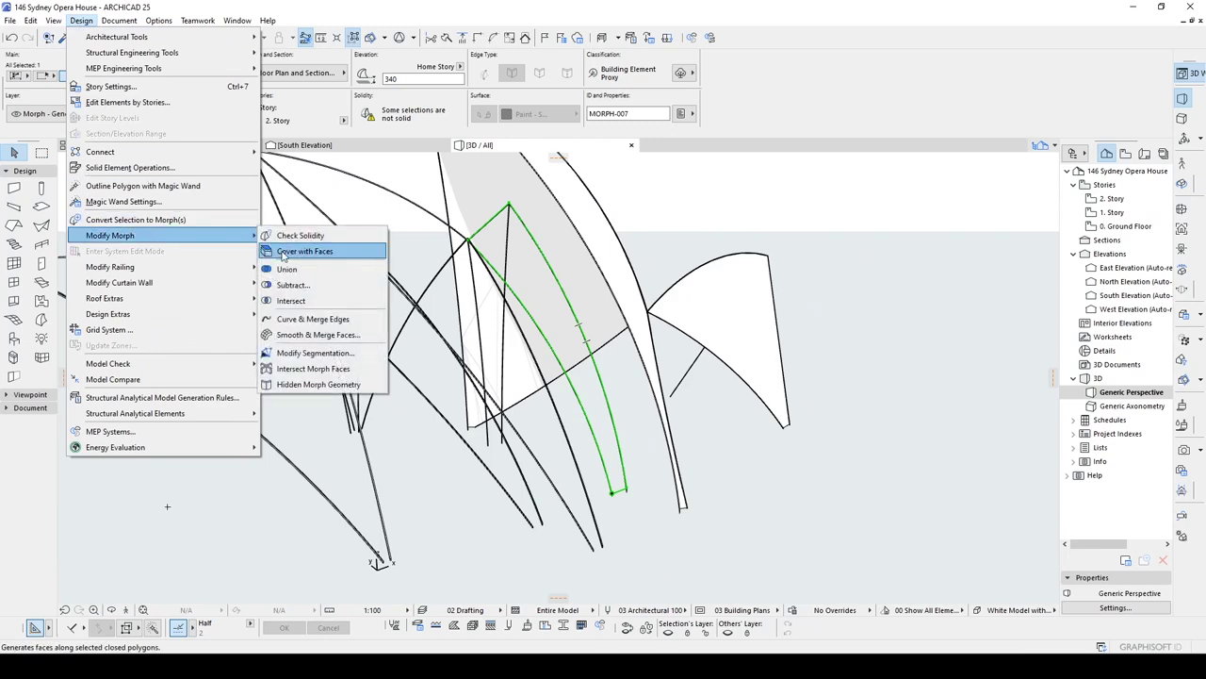
left_click(288, 250)
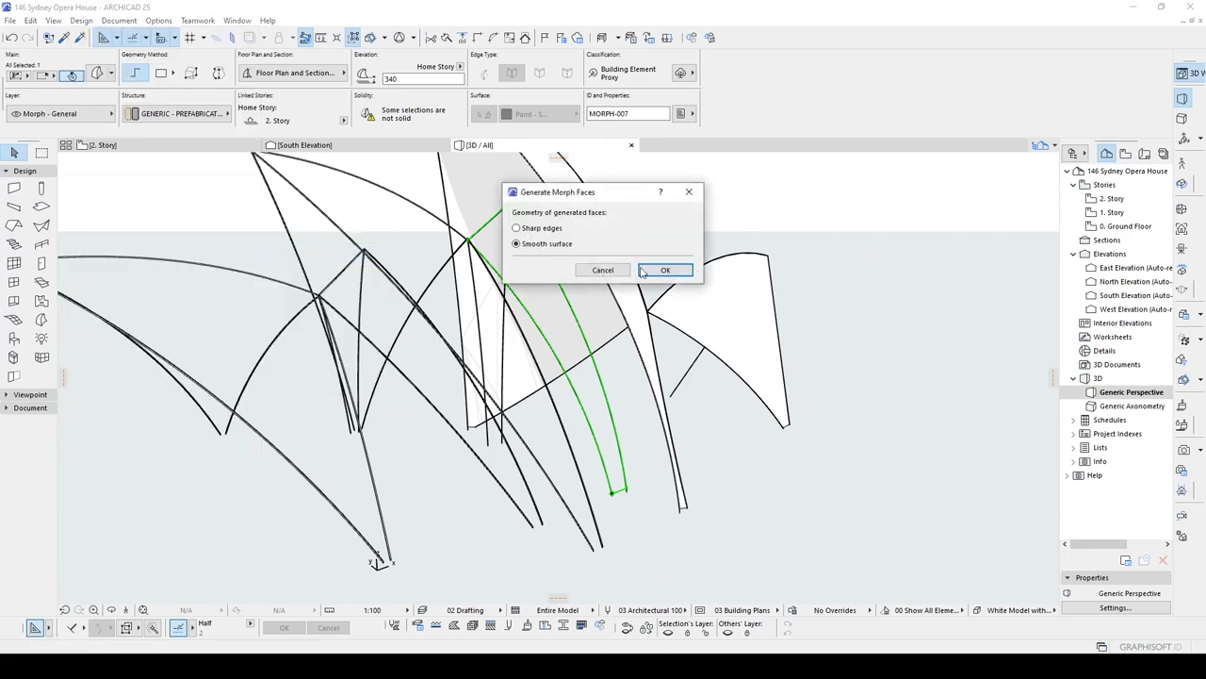
left_click(665, 269)
mouse_move(632, 290)
middle_mouse_down("shift")
mouse_move(428, 277)
mouse_move(480, 313)
mouse_move(638, 309)
middle_mouse_up("shift")
key("Escape")
Step: Draw a closed morph outline for the middle shell from its two beam feet through the ridge joint and front tip
left_click(629, 270, "alt")
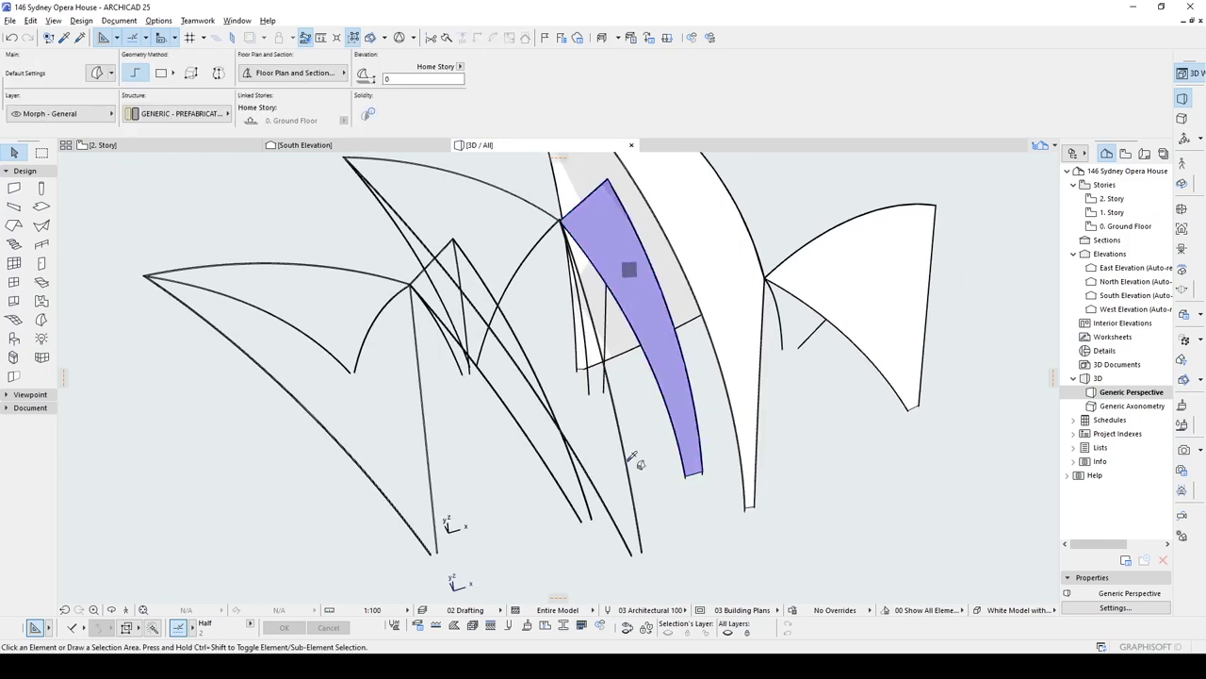
scroll(638, 554, "up", 5)
left_click(606, 549)
left_click(652, 536)
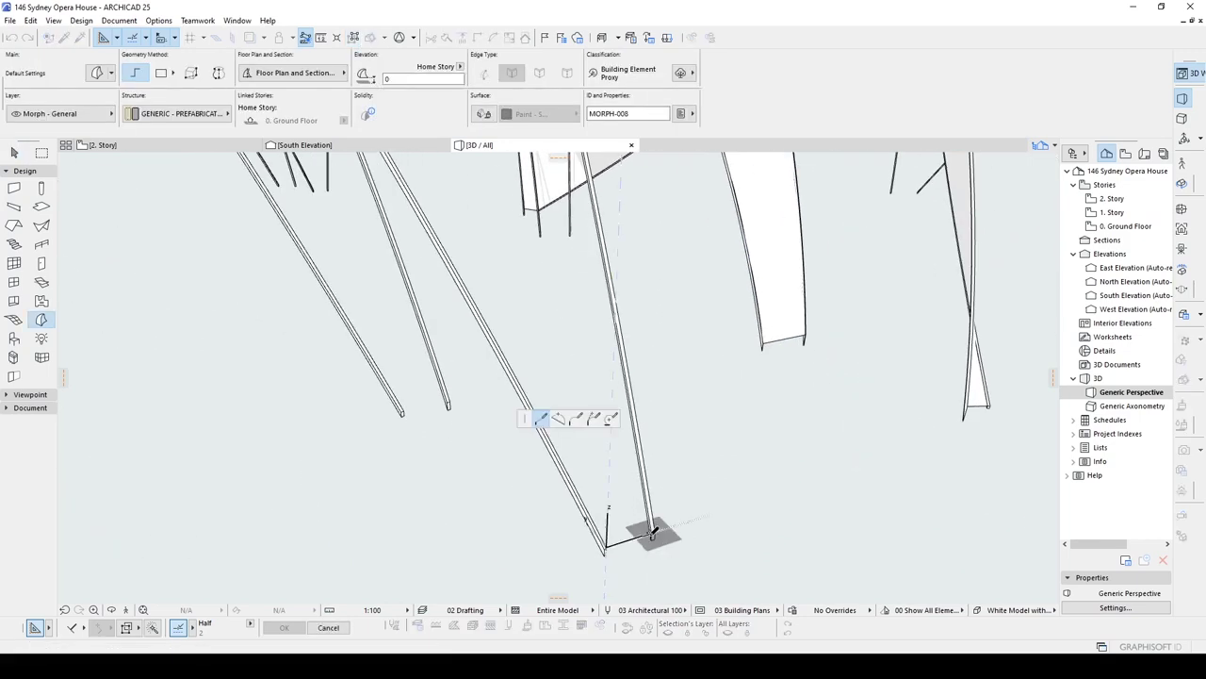
scroll(650, 532, "down", 6)
scroll(591, 253, "up", 4)
mouse_move(593, 252)
middle_mouse_down("shift")
mouse_move(566, 349)
mouse_move(679, 254)
mouse_move(339, 283)
mouse_move(638, 349)
mouse_move(610, 206)
middle_mouse_up("shift")
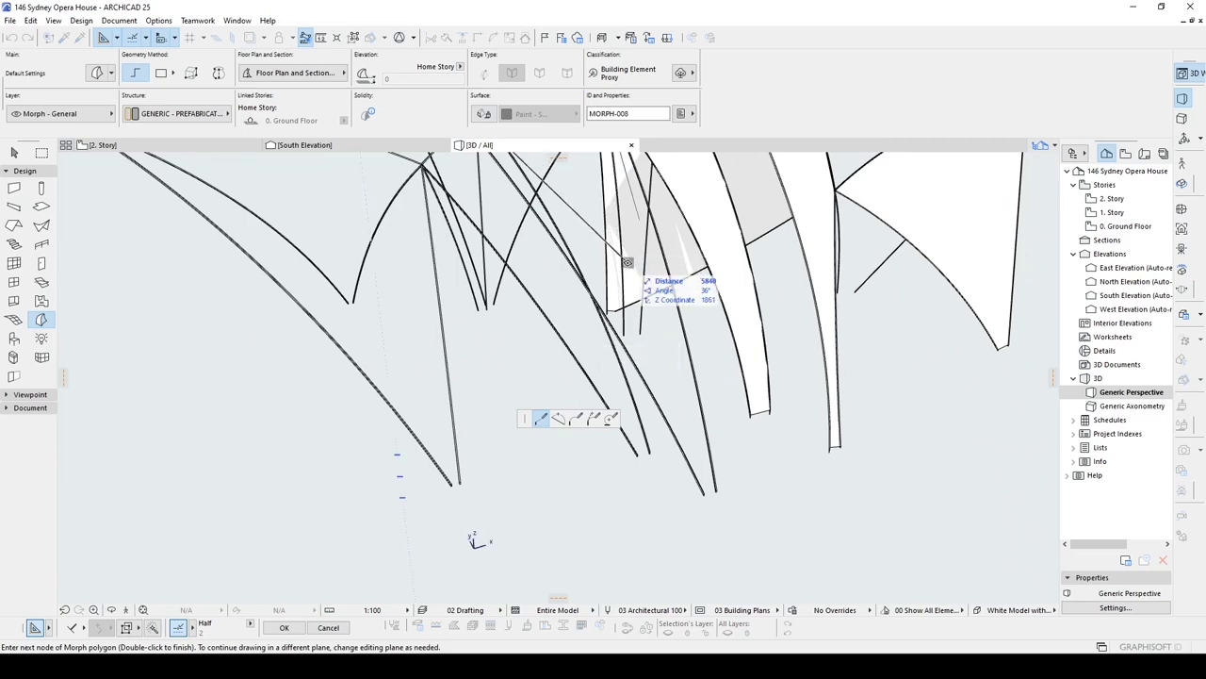
scroll(705, 492, "up", 4)
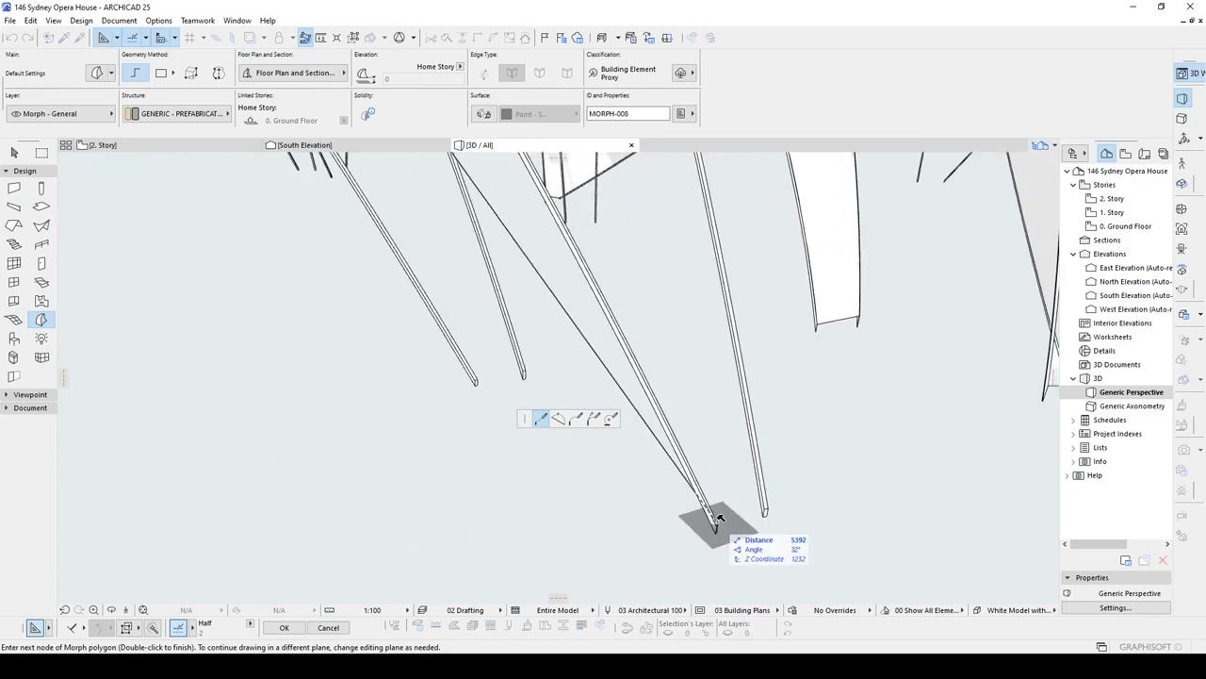
double_click(719, 517)
key("Escape")
Step: Curve the middle shell outline's side edge nearest the infill along the adjacent side beam
left_click(739, 517)
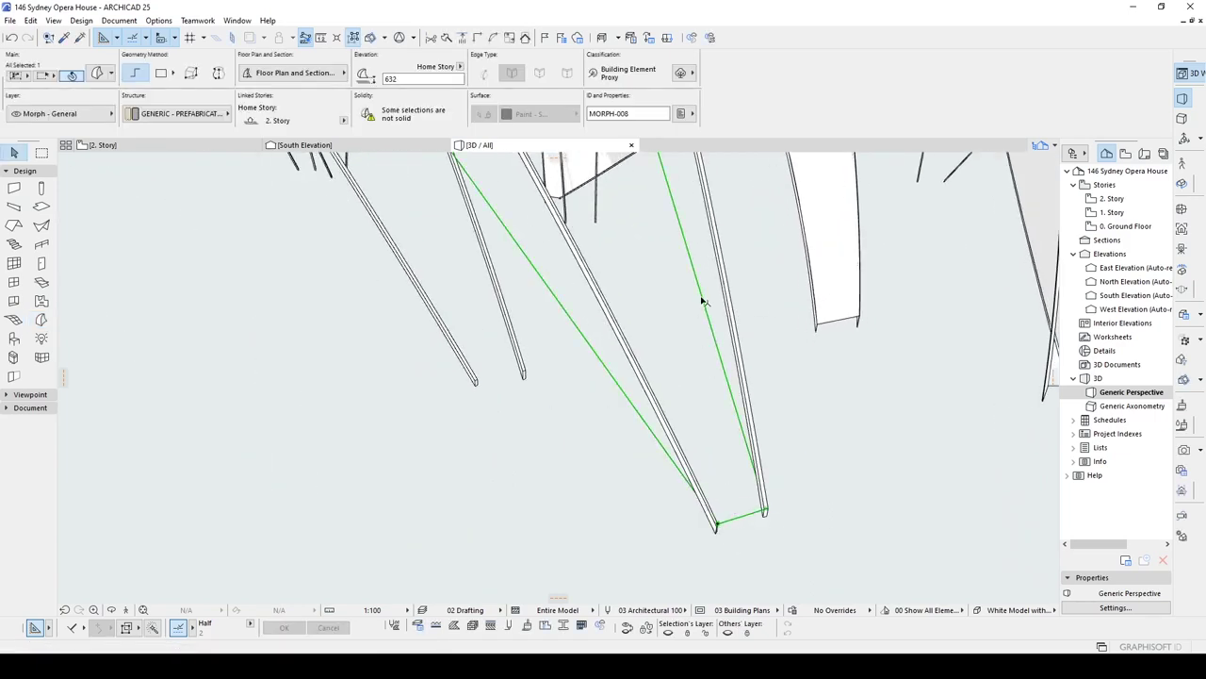
left_click(704, 296)
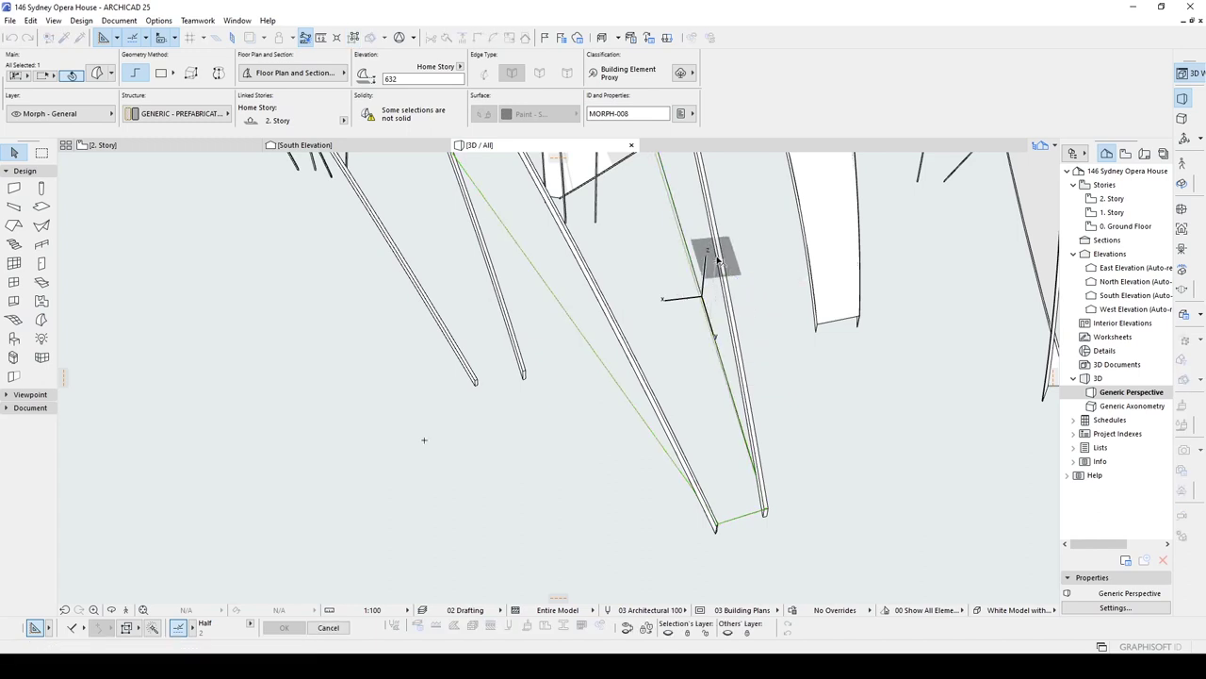
left_click(591, 257)
scroll(622, 349, "up", 4)
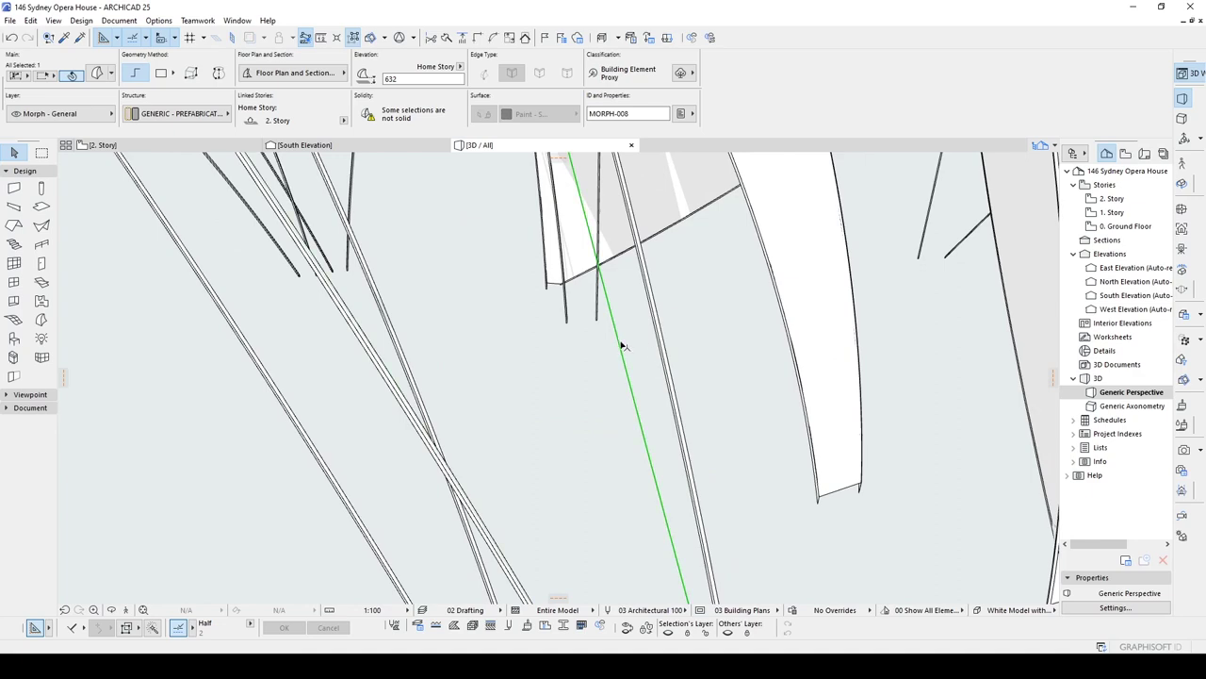
middle_click_drag(620, 345, 581, 452, "shift")
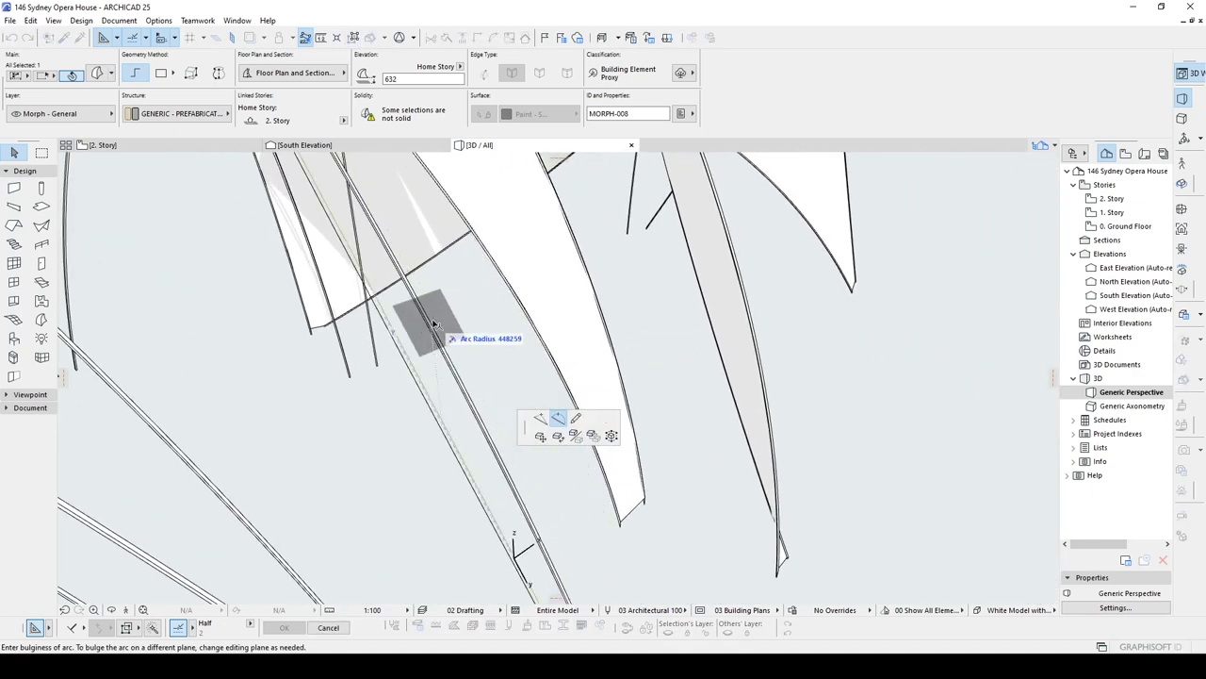
middle_click_drag(434, 323, 454, 394, "shift")
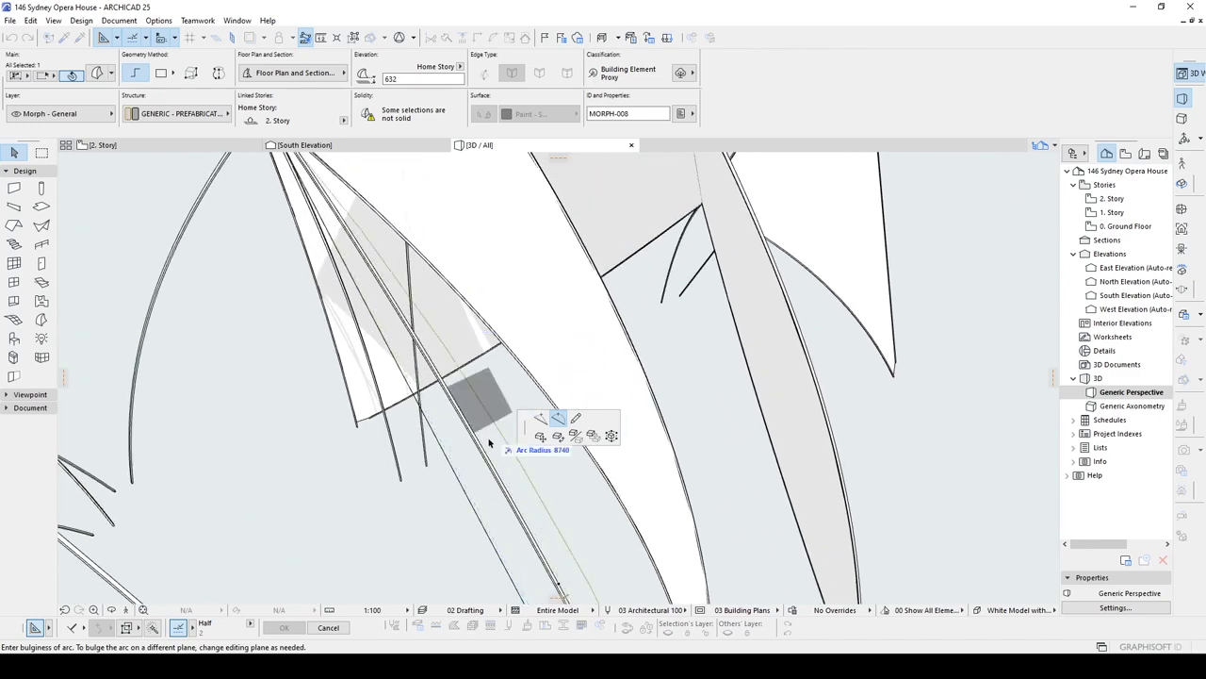
middle_click_drag(489, 442, 478, 378, "shift")
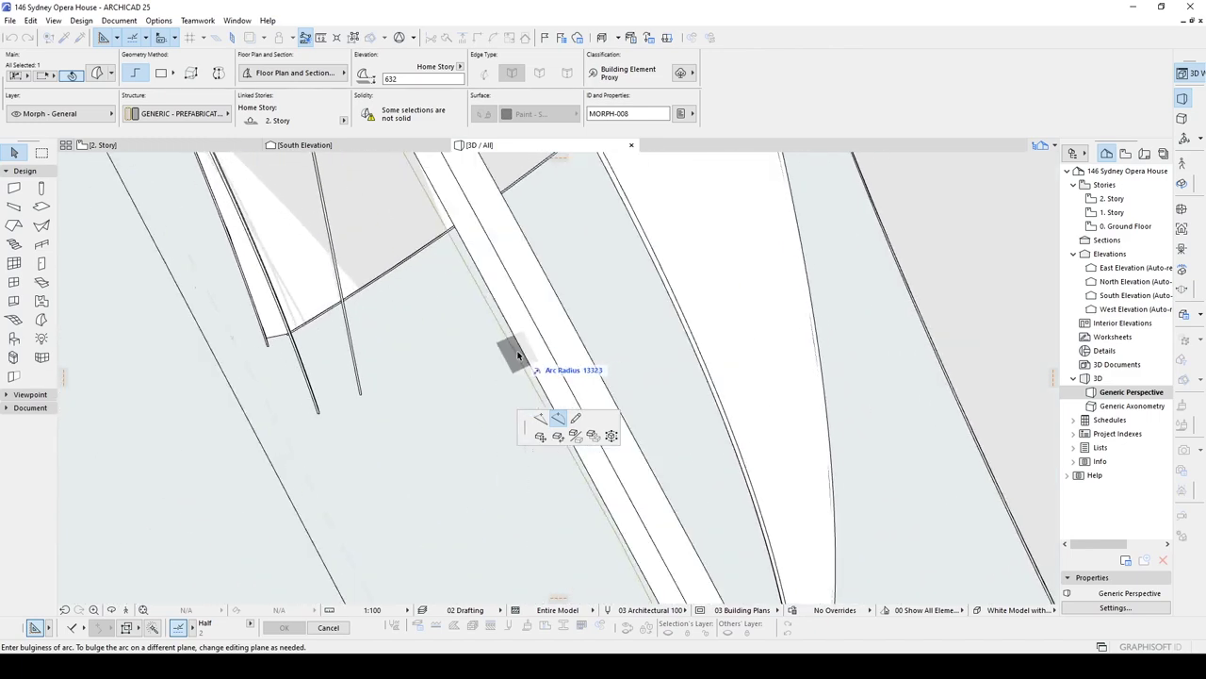
left_click(516, 354)
Step: Cover the middle shell's morph outline with faces
scroll(517, 362, "down", 5)
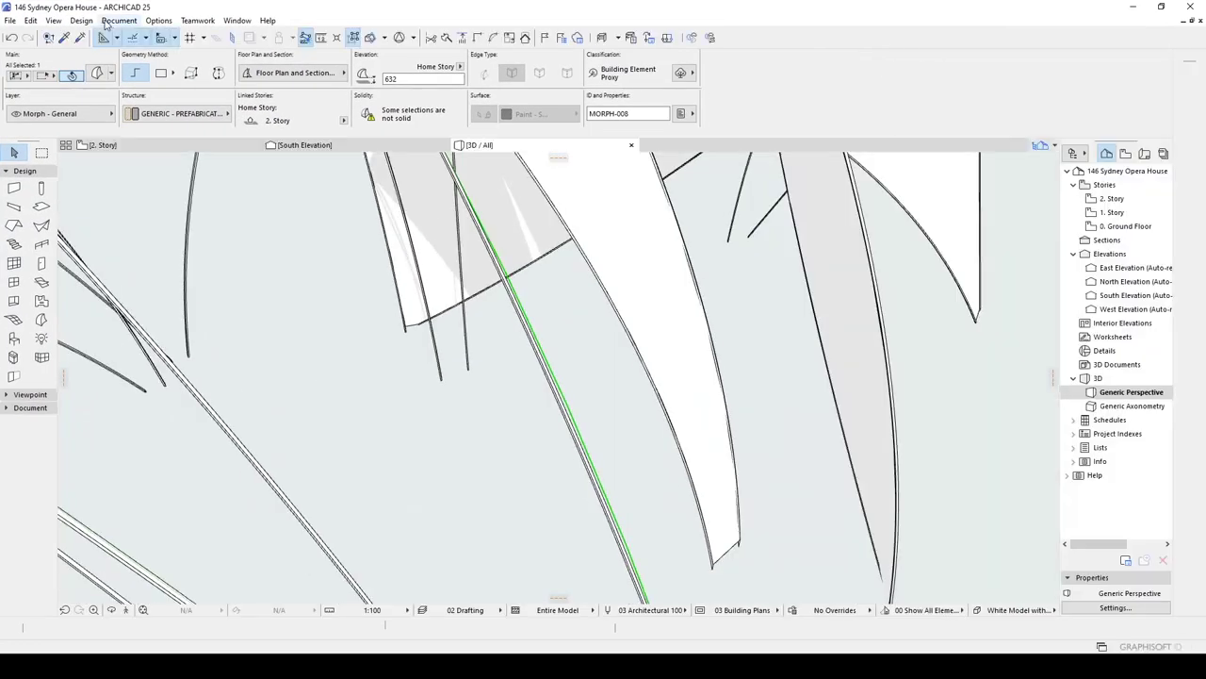
left_click(81, 21)
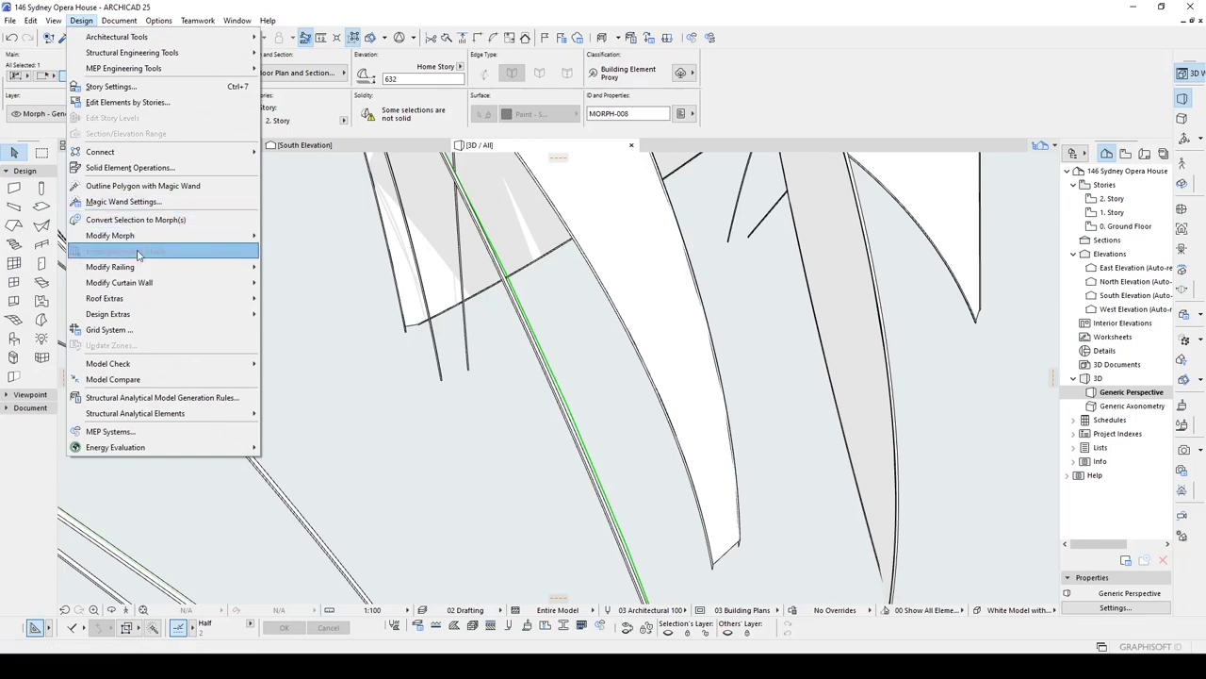
mouse_move(138, 269)
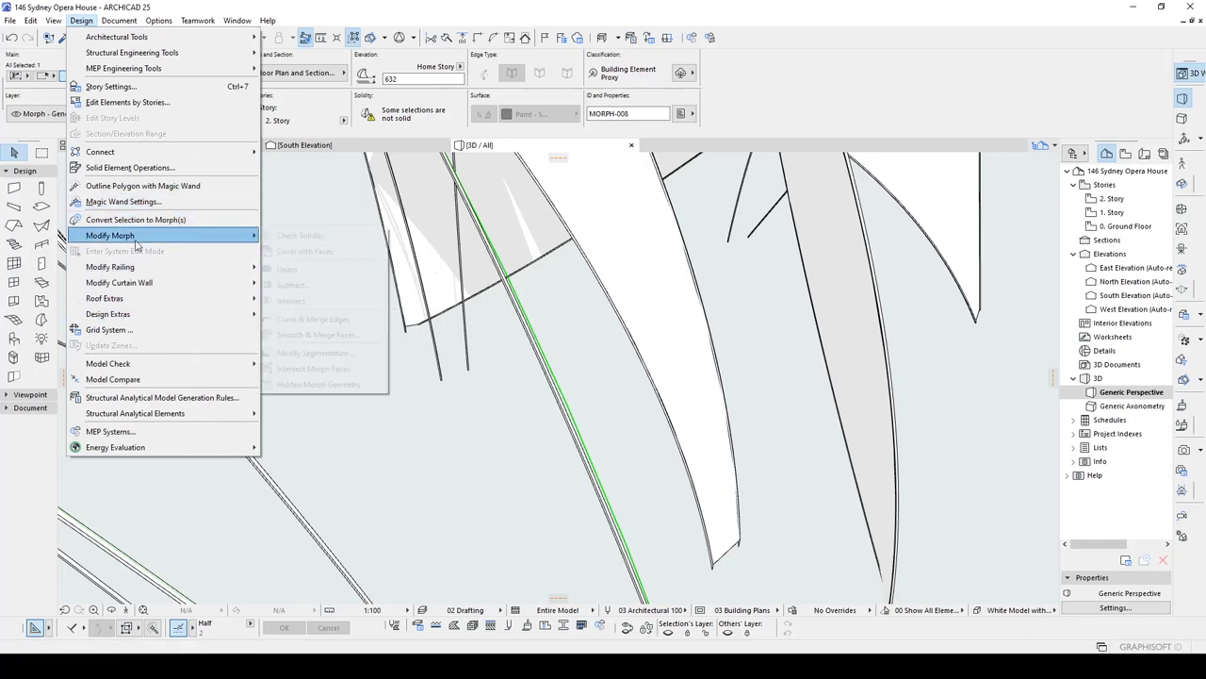
mouse_move(246, 237)
left_click(305, 250)
left_click(609, 272)
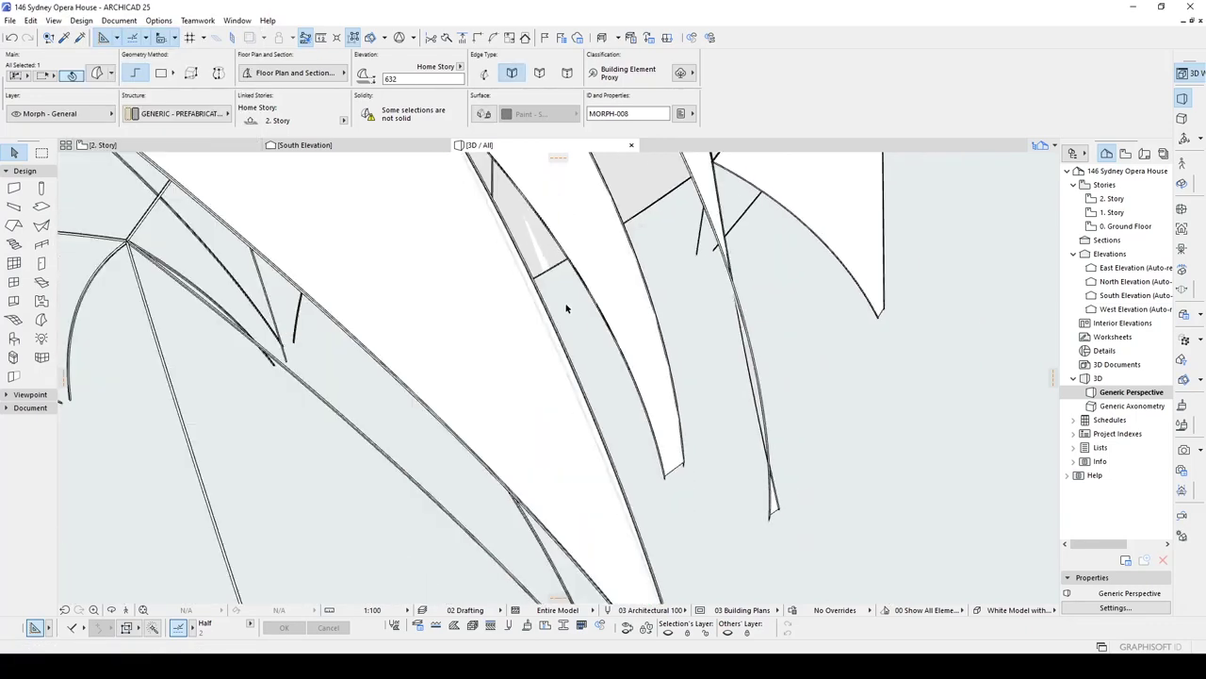
scroll(568, 339, "down", 4)
middle_click_drag(568, 368, 427, 382, "shift")
left_click(479, 212)
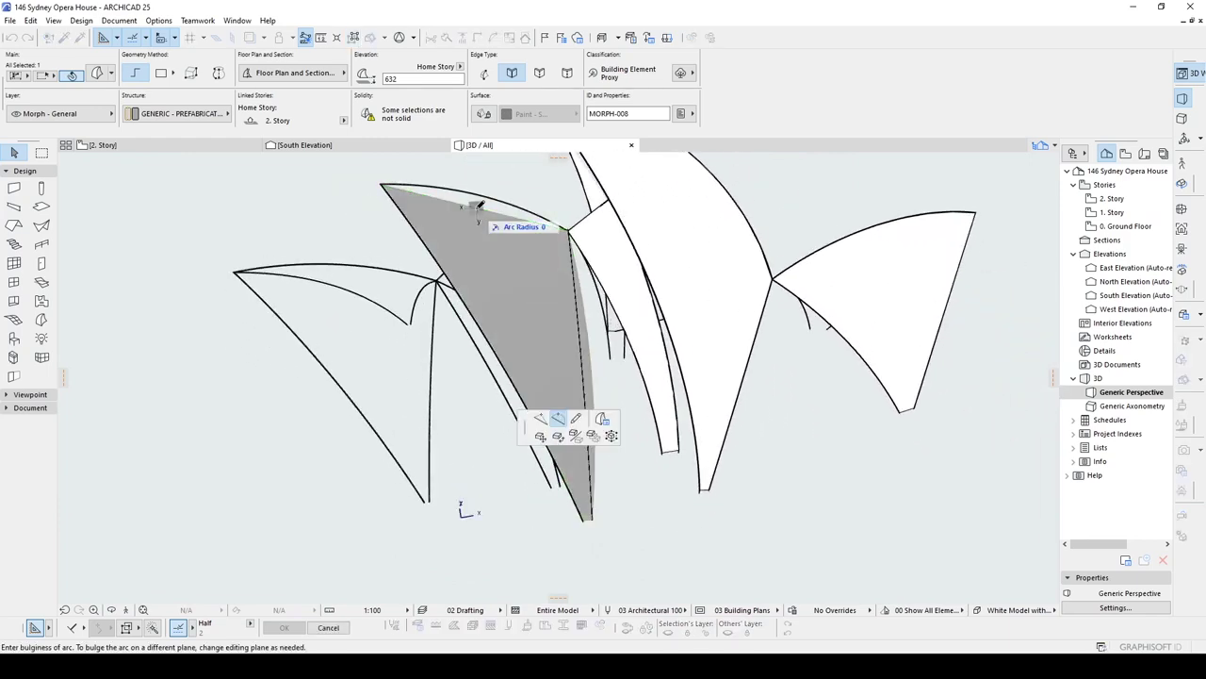
key("Escape")
Step: Try to curve the covered middle shell's side edge nearest the infill again, picking a new editing plane for the bulge
middle_click_drag(577, 339, 596, 375, "shift")
scroll(596, 350, "up", 3)
scroll(598, 374, "up", 1)
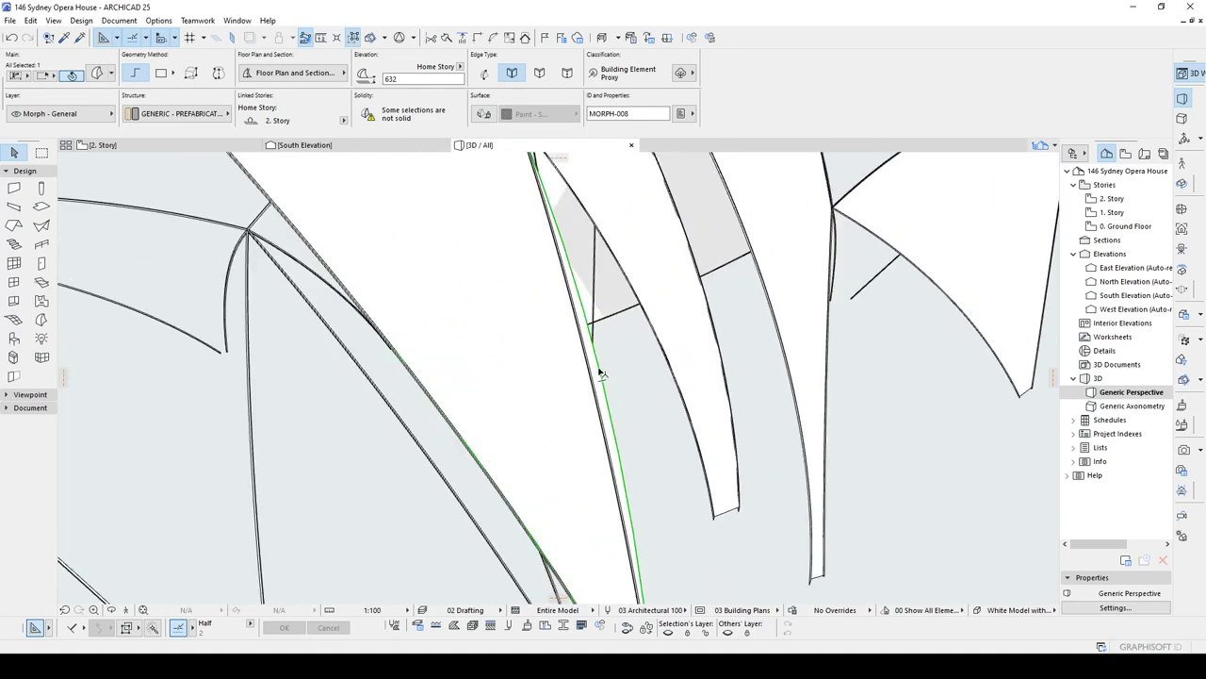
left_click(601, 373)
scroll(594, 371, "up", 4)
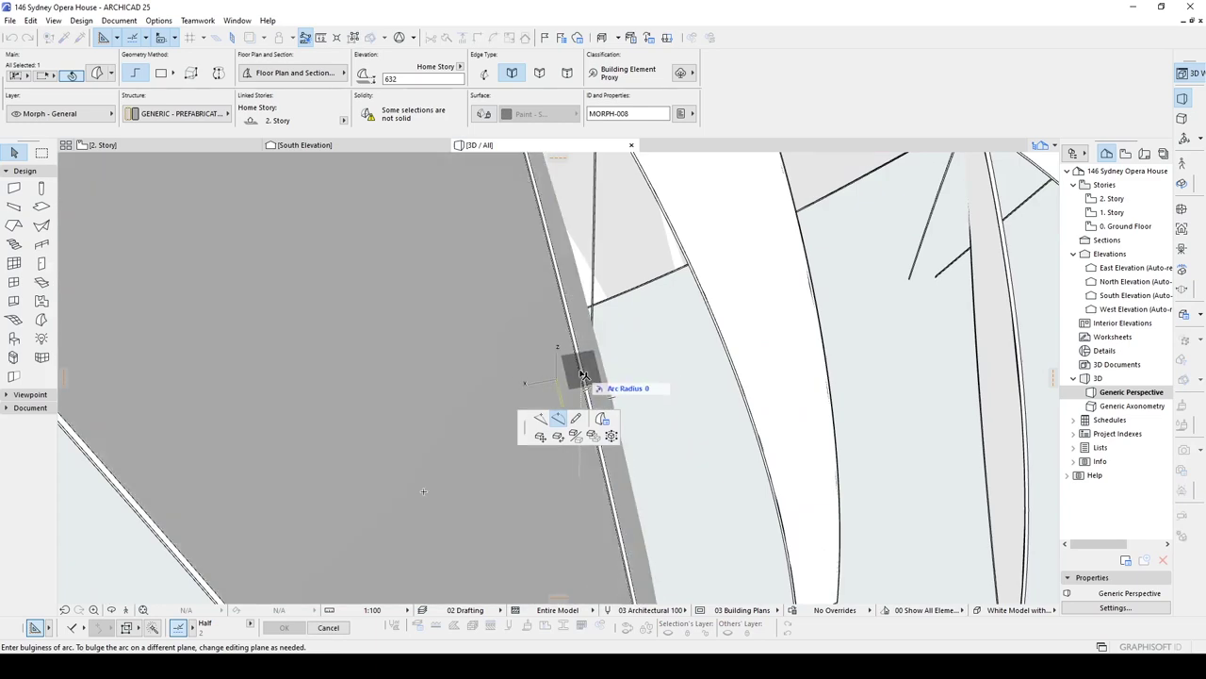
scroll(583, 373, "down", 3)
right_click(677, 421)
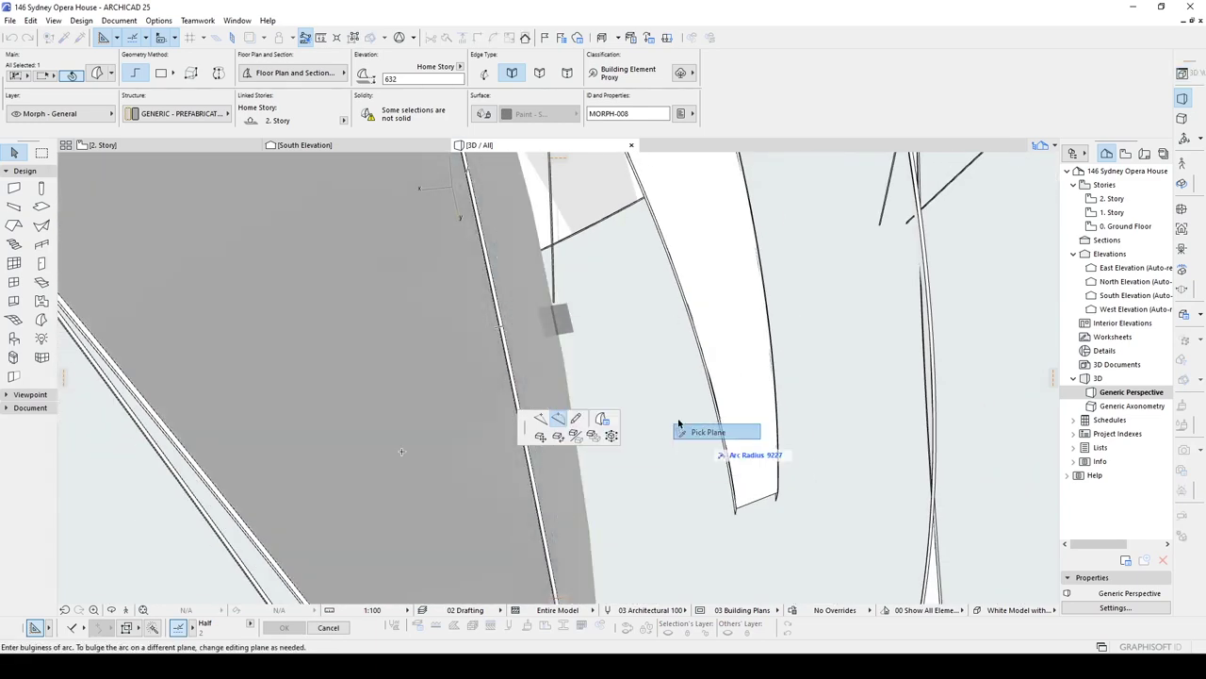
left_click(681, 426)
left_click(509, 332)
left_click(500, 331)
Step: Delete the middle shell's covered morph
scroll(504, 331, "down", 3)
middle_click_drag(527, 332, 609, 323, "shift")
key("Delete")
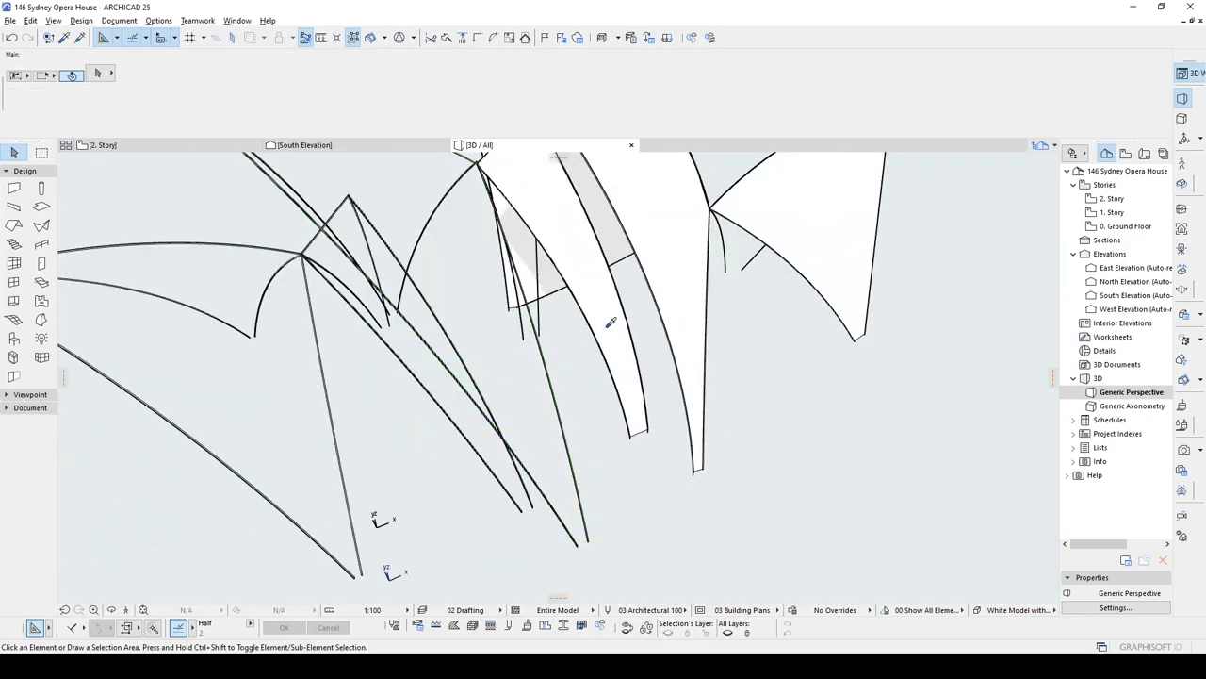
Step: Redraw the middle shell's morph outline from its ridge joint to its tip and down to its foot, and select it
left_click(608, 323, "alt")
scroll(589, 556, "up", 5)
left_click(663, 324)
scroll(646, 321, "down", 4)
middle_click_drag(623, 267, 604, 414)
scroll(575, 207, "up", 4)
middle_click_drag(575, 207, 773, 231, "shift")
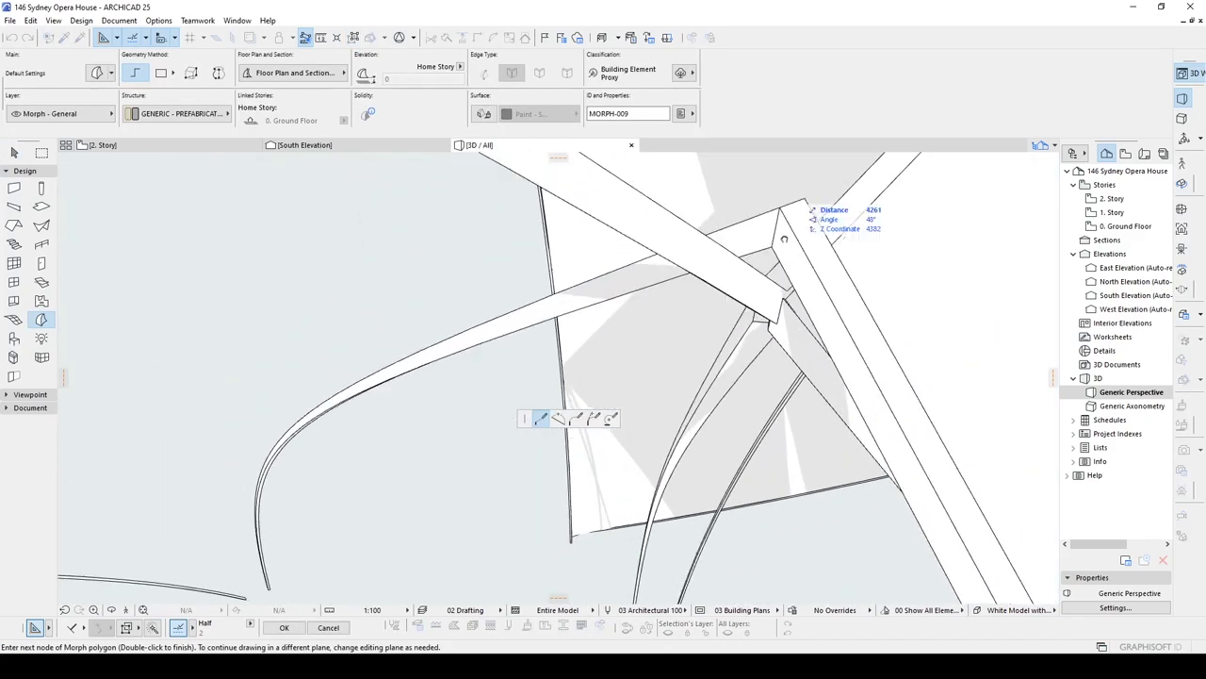
left_click(783, 236)
scroll(754, 240, "down", 4)
middle_click_drag(682, 248, 552, 201, "shift")
middle_click_drag(415, 273, 603, 292)
left_click(452, 296)
middle_click_drag(566, 527, 650, 264)
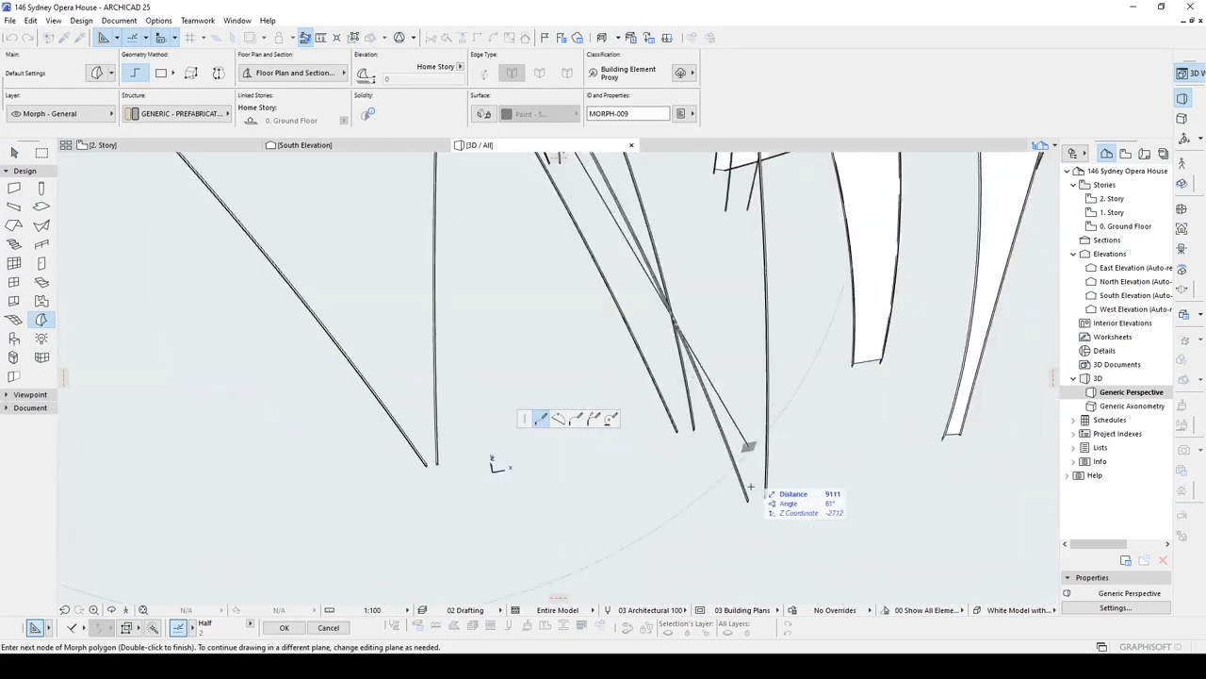
scroll(749, 490, "up", 3)
double_click(746, 487)
left_click(742, 481, "shift")
Step: Curve the first edges of the middle shell's new outline along their adjacent beams
scroll(740, 471, "down", 4)
middle_click_drag(735, 282, 622, 283, "shift")
left_click(603, 235)
left_click(645, 213)
middle_click_drag(644, 213, 622, 452, "shift")
left_click(636, 518)
left_click(630, 513)
Step: Curve the middle shell outline's front edge below the tip along its beam, picking a new editing plane for the bulge
middle_click_drag(630, 514, 633, 358, "shift")
left_click(638, 355)
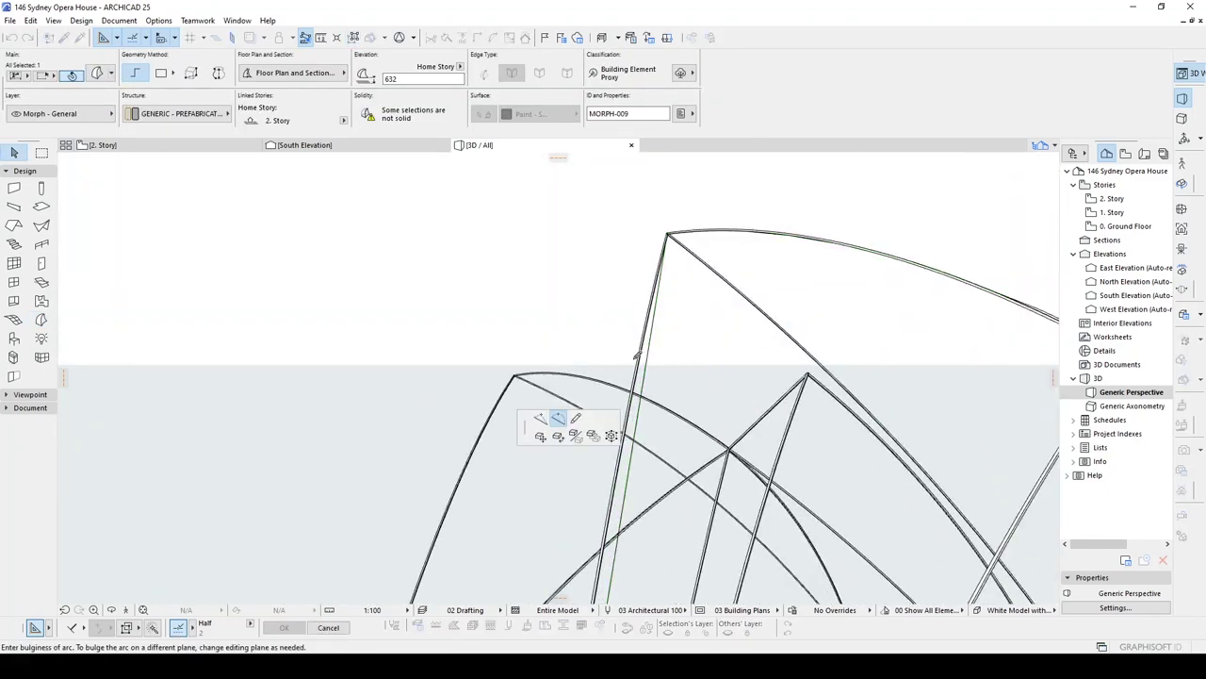
scroll(639, 358, "up", 1)
left_click(620, 499)
right_click(628, 492)
mouse_move(681, 607)
left_click(782, 606)
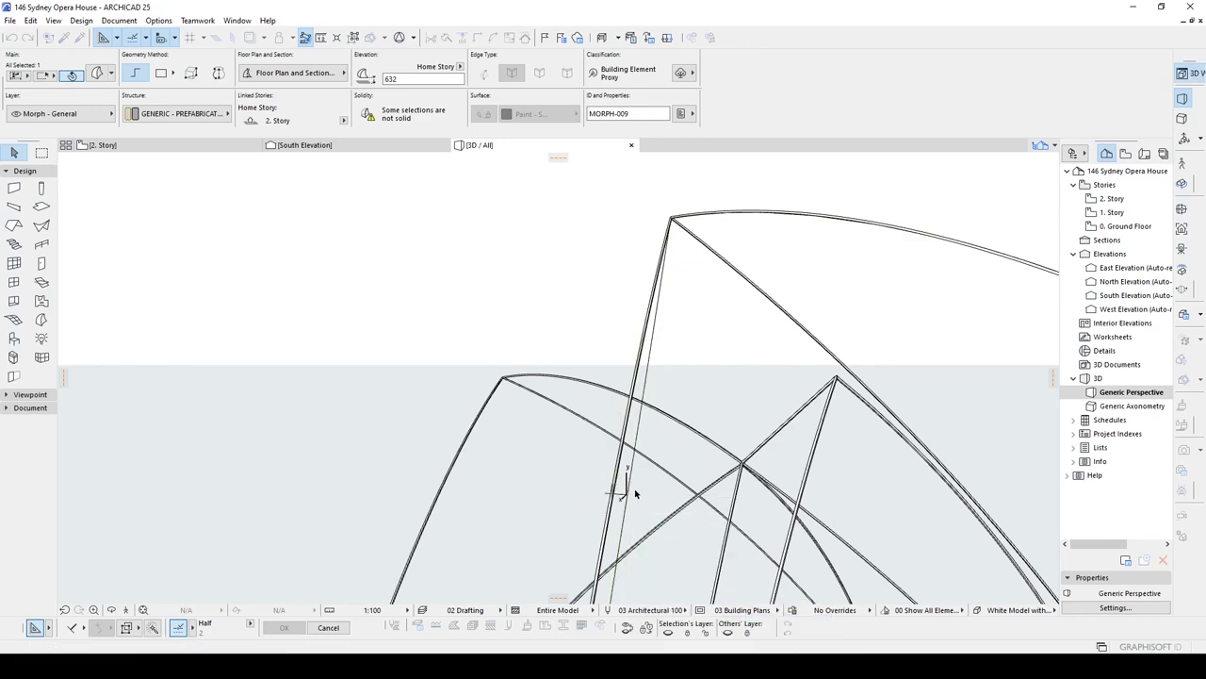
left_click(635, 492)
middle_click_drag(635, 492, 665, 291, "shift")
Step: Cover the middle shell's redrawn morph outline with faces
left_click(80, 21)
mouse_move(154, 237)
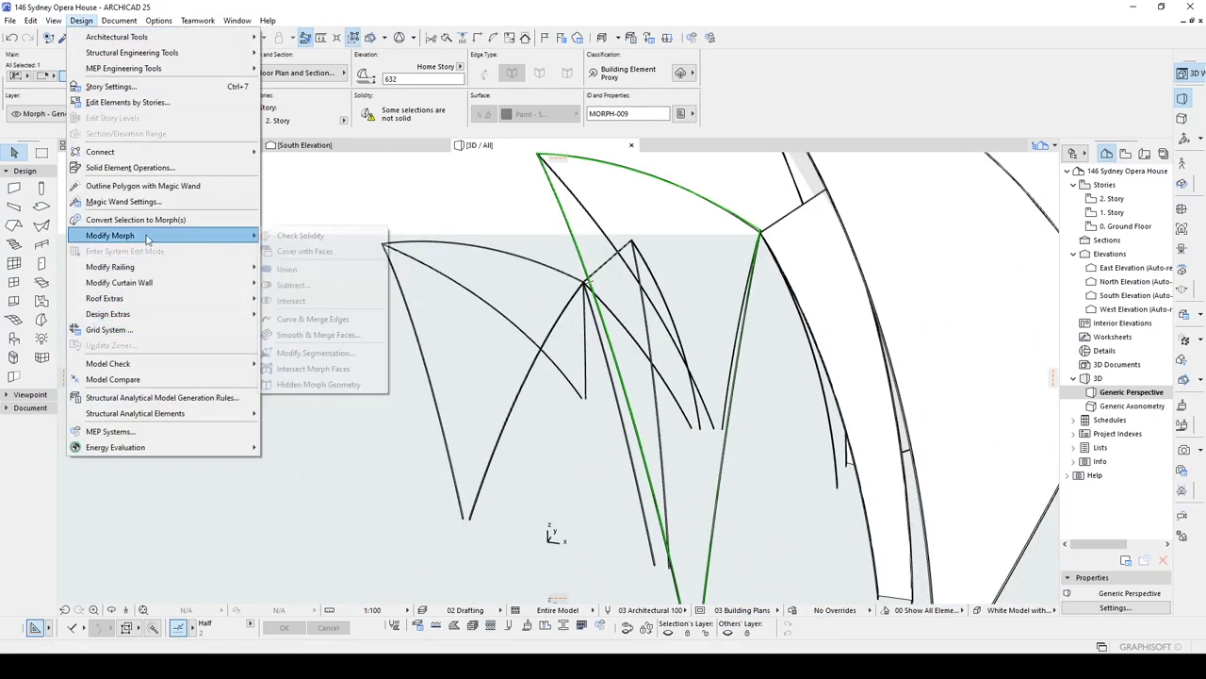
left_click(316, 252)
scroll(588, 303, "down", 3)
Step: Draw a closed triangular morph between the front shell's foot, the neighbouring infill's foot and their shared upper joint
middle_click_drag(588, 304, 662, 375, "shift")
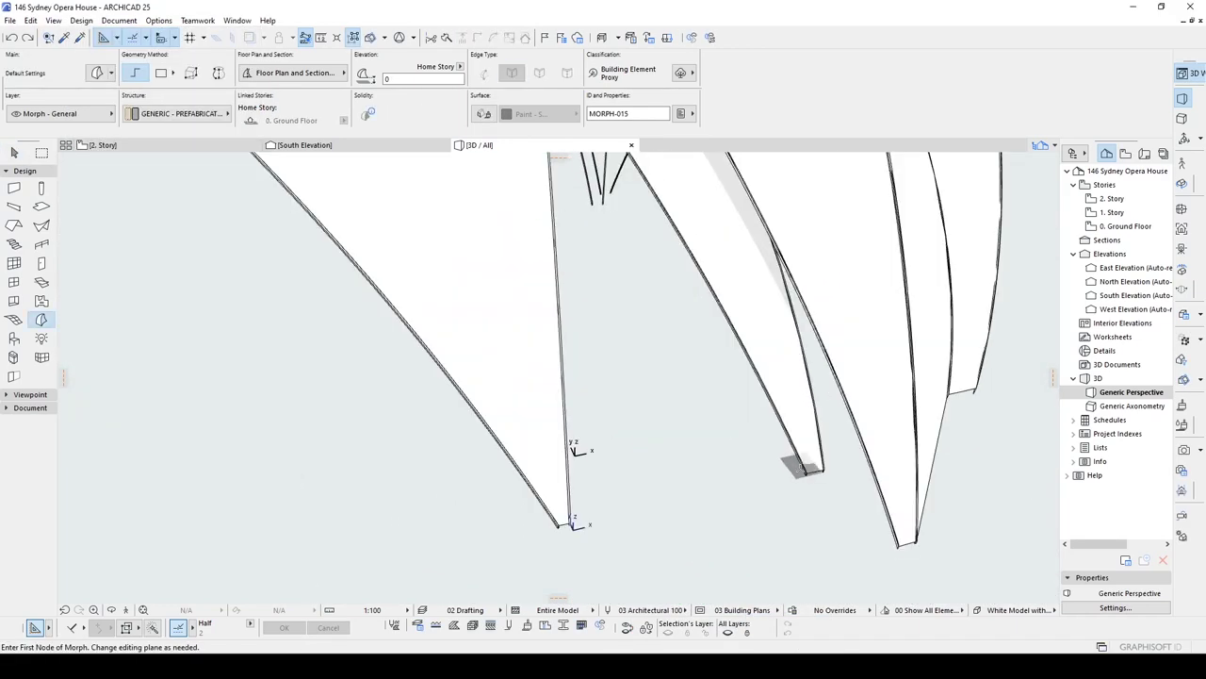
scroll(801, 468, "up", 3)
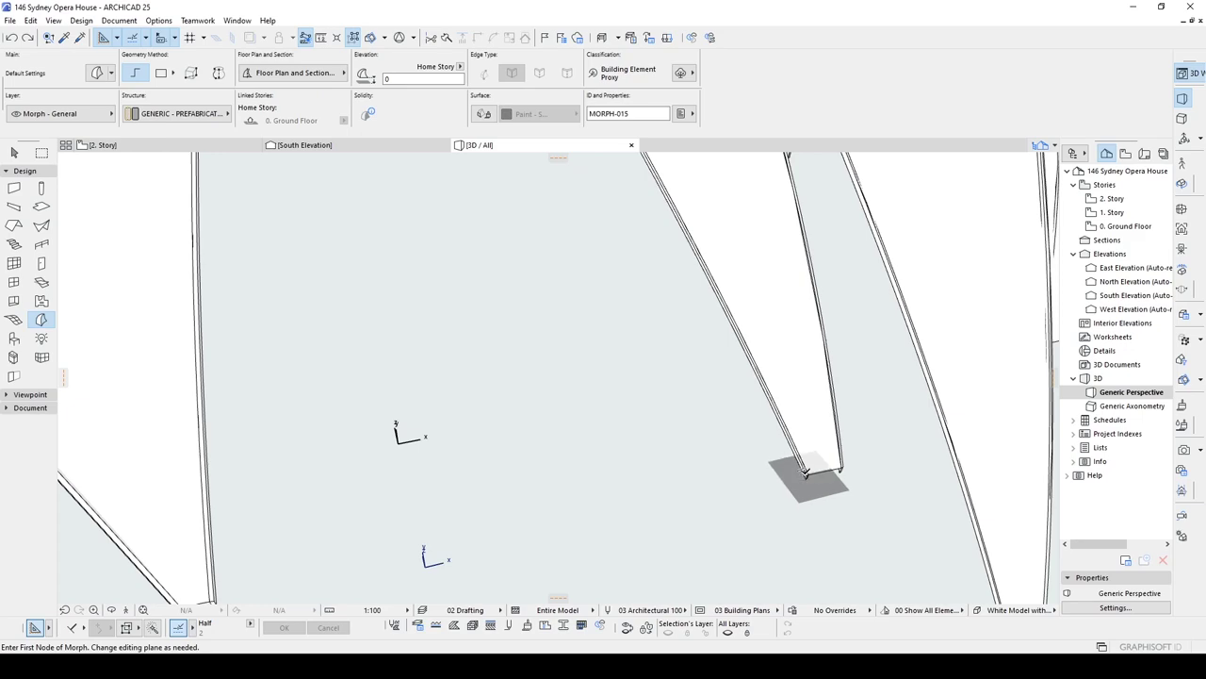
left_click(806, 471)
scroll(792, 467, "up", 5)
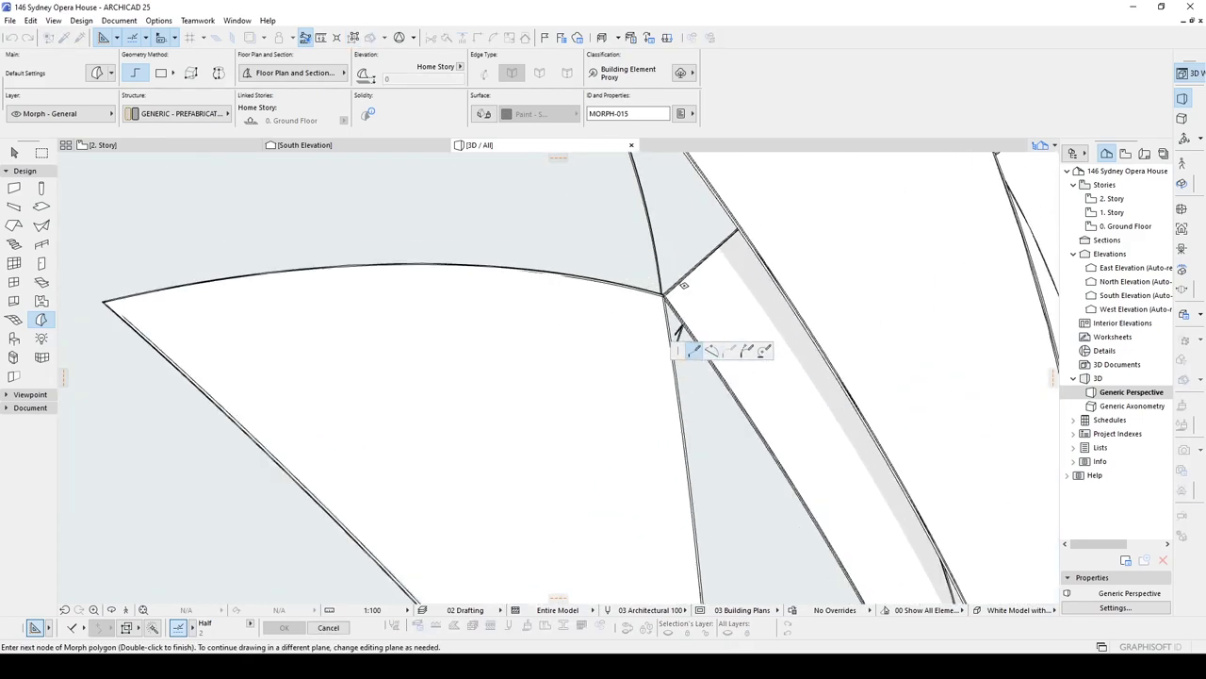
scroll(677, 331, "up", 3)
left_click(653, 289)
scroll(576, 289, "down", 5)
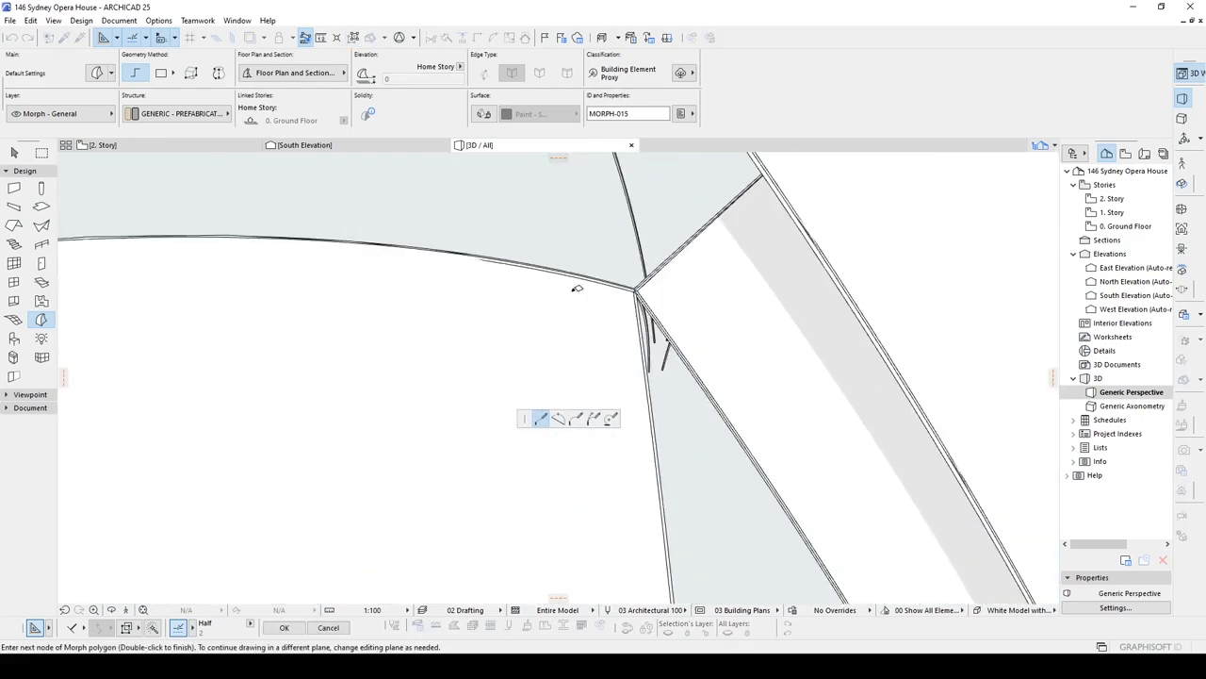
middle_click_drag(503, 405, 455, 261)
middle_click_drag(520, 515, 498, 483)
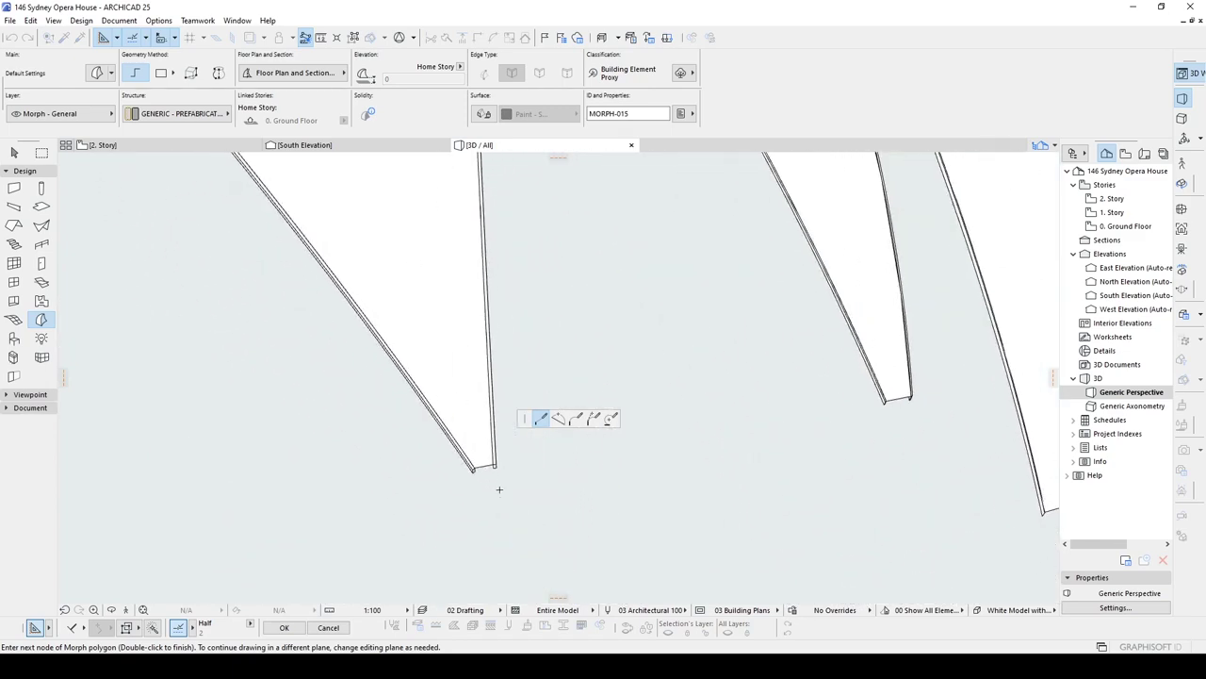
left_click(494, 462)
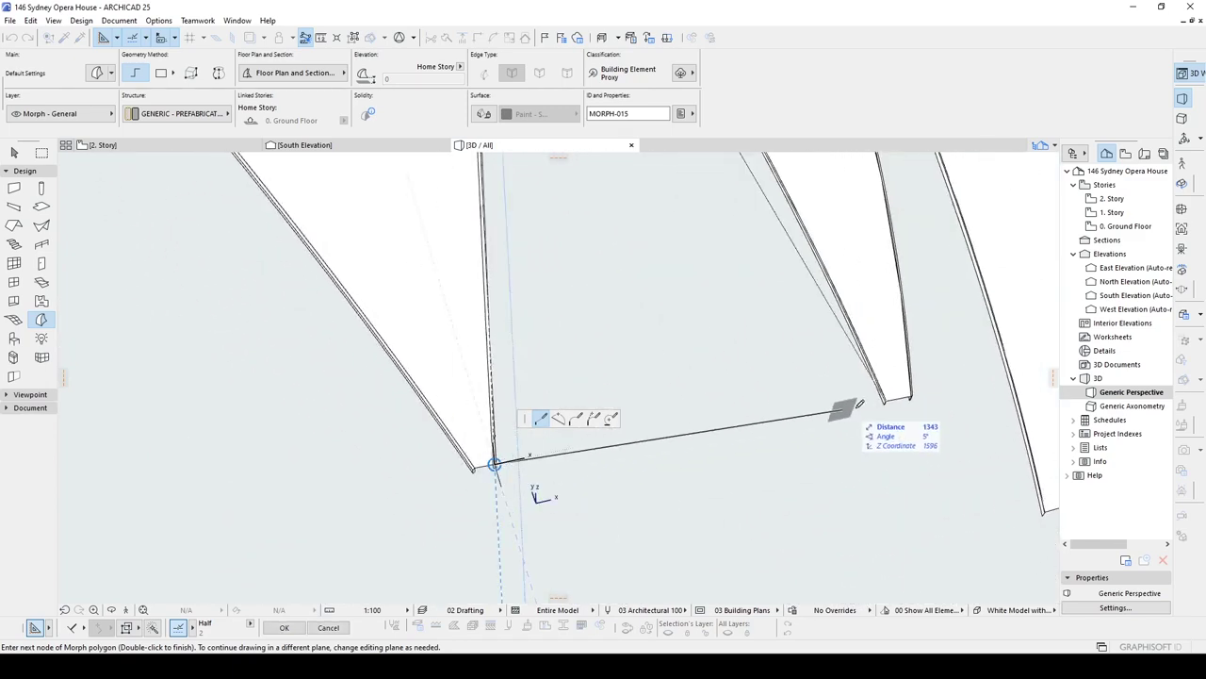
left_click(885, 400)
middle_click_drag(889, 400, 750, 377, "shift")
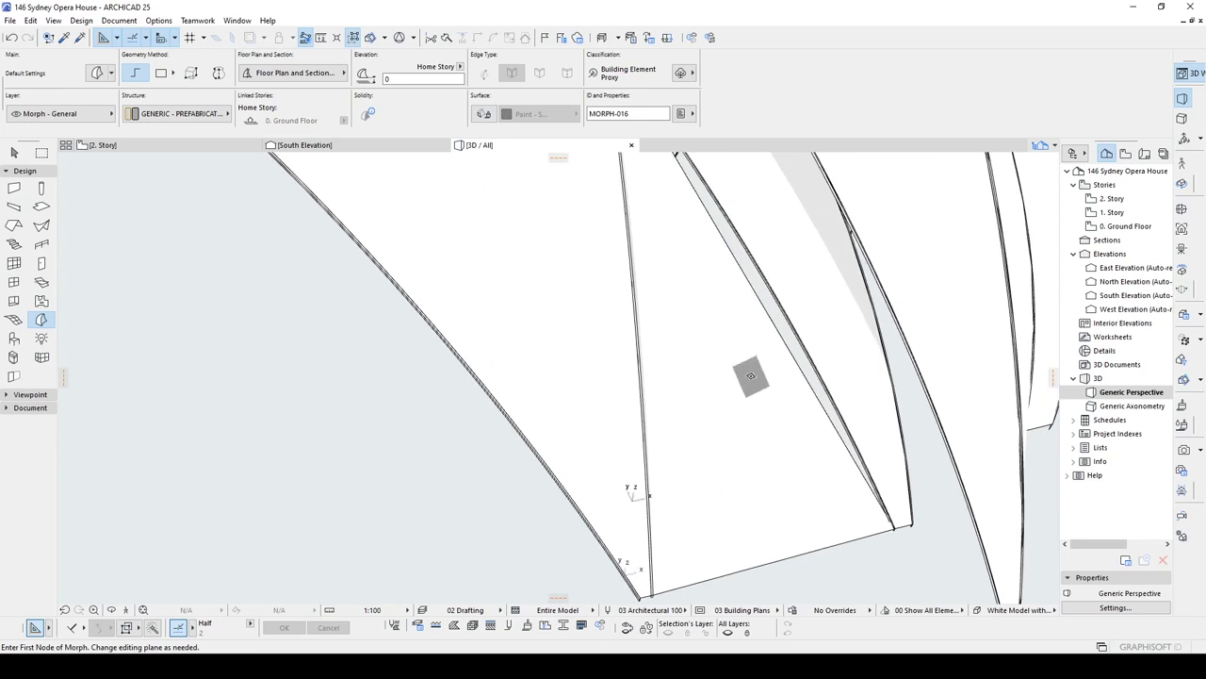
Step: Select the new triangular morph and curve its two sloping edges along the front shell's and the infill's side beams
key("w")
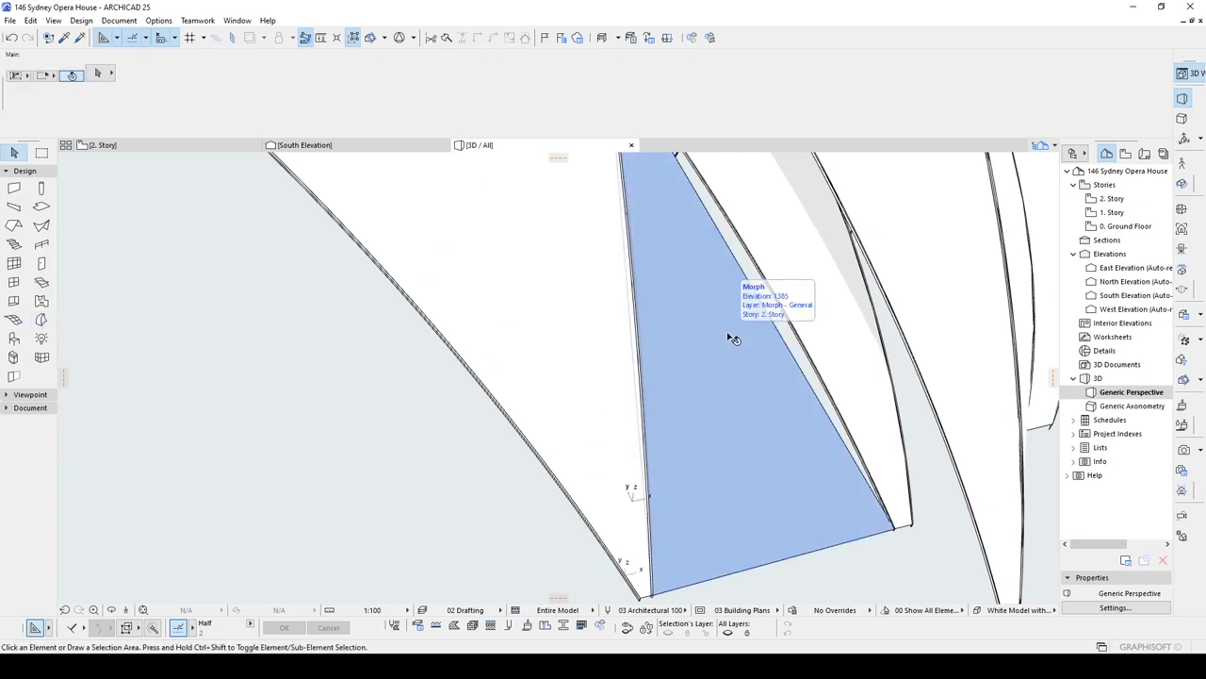
left_click(733, 340)
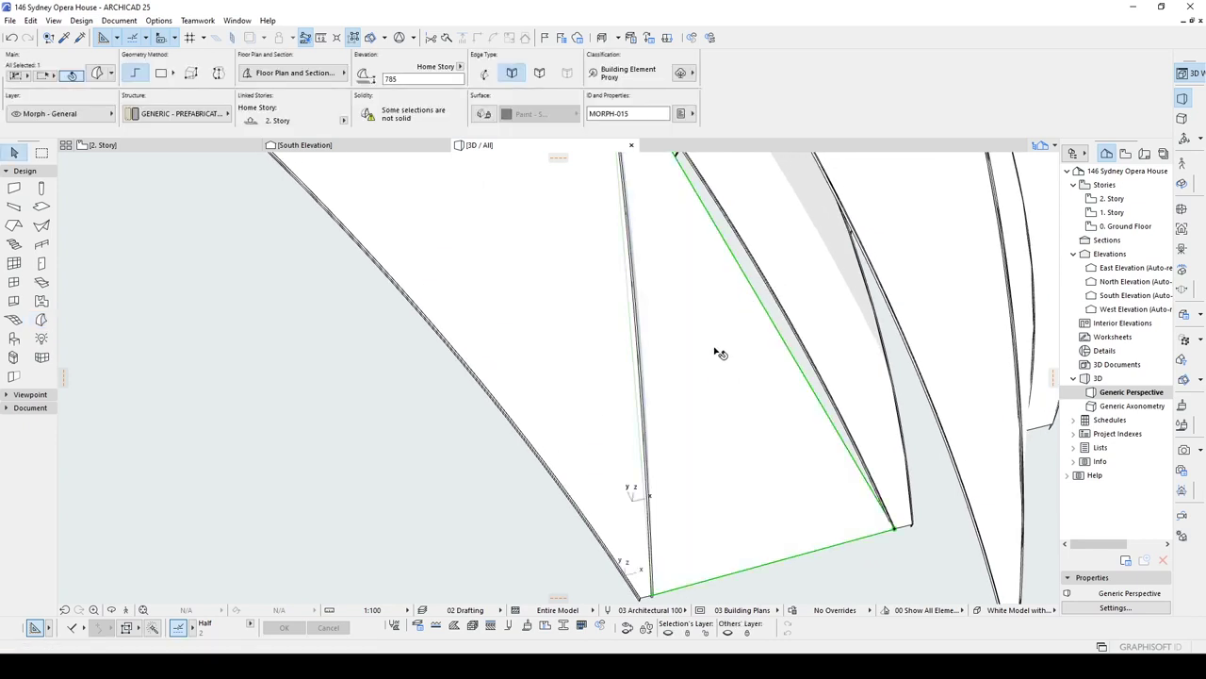
middle_click_drag(717, 322, 686, 352)
scroll(666, 356, "up", 2)
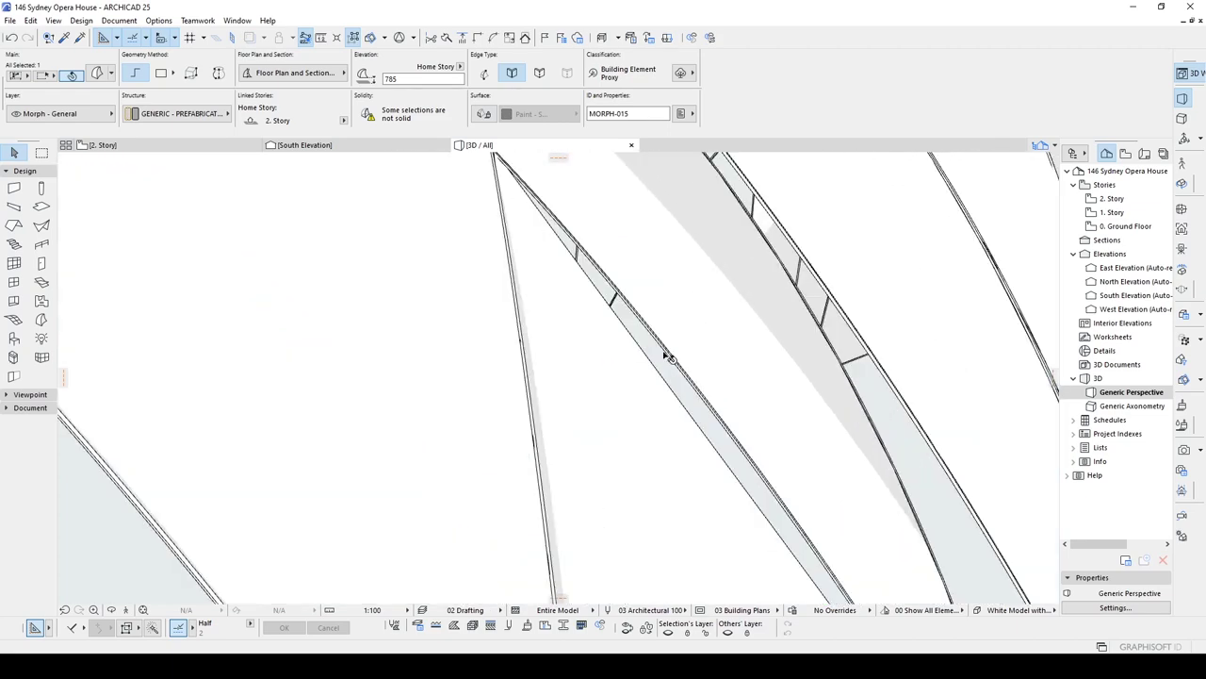
left_click(637, 346)
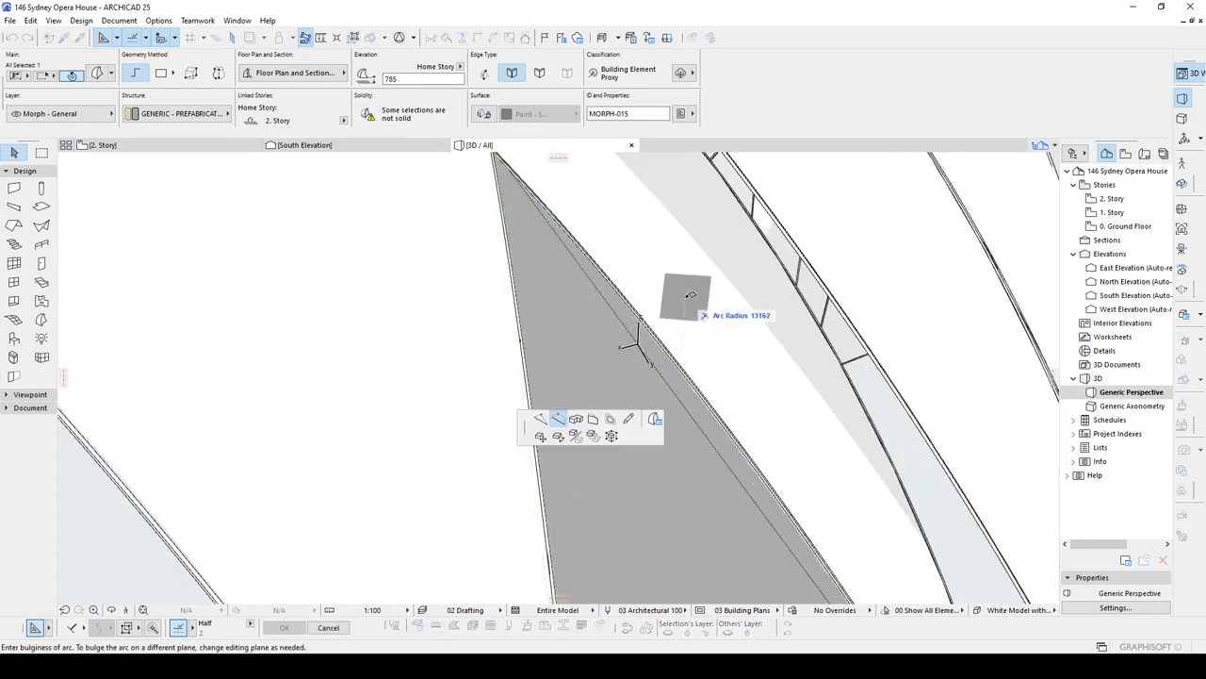
left_click(687, 297)
scroll(718, 337, "down", 4)
middle_click_drag(725, 365, 458, 340, "shift")
left_click(620, 374)
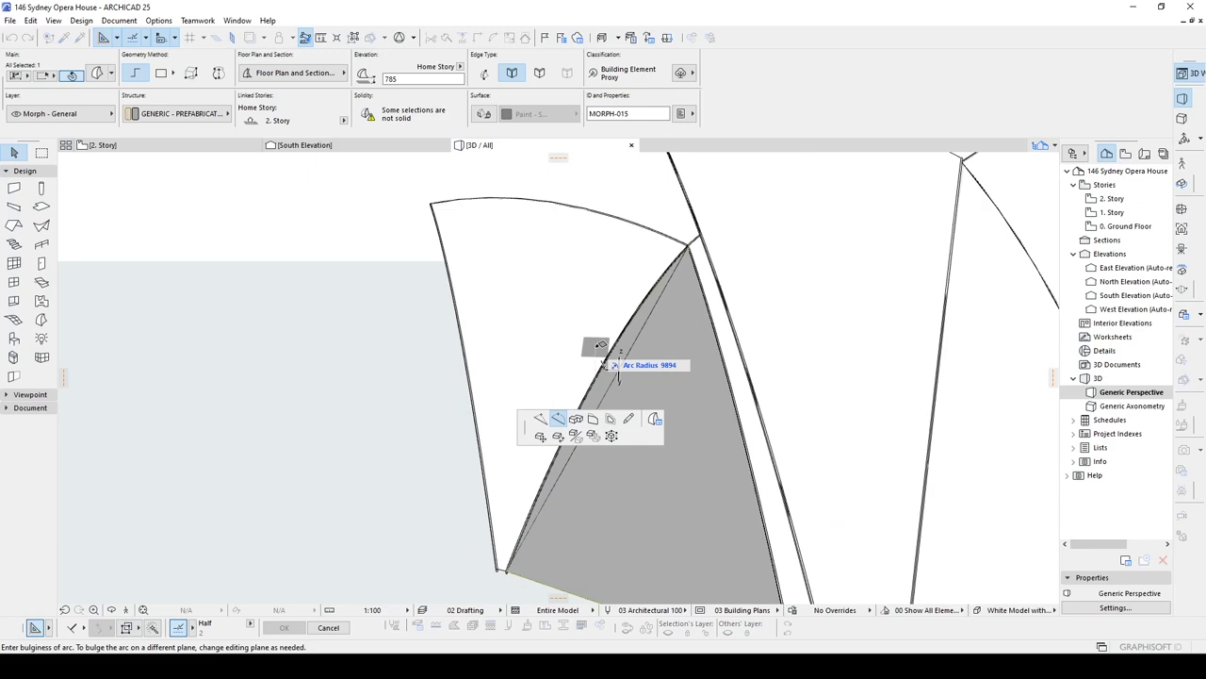
left_click(603, 363)
Step: Delete the face of the front side morph, keeping its edge outline
middle_click_drag(503, 377, 500, 258, "shift")
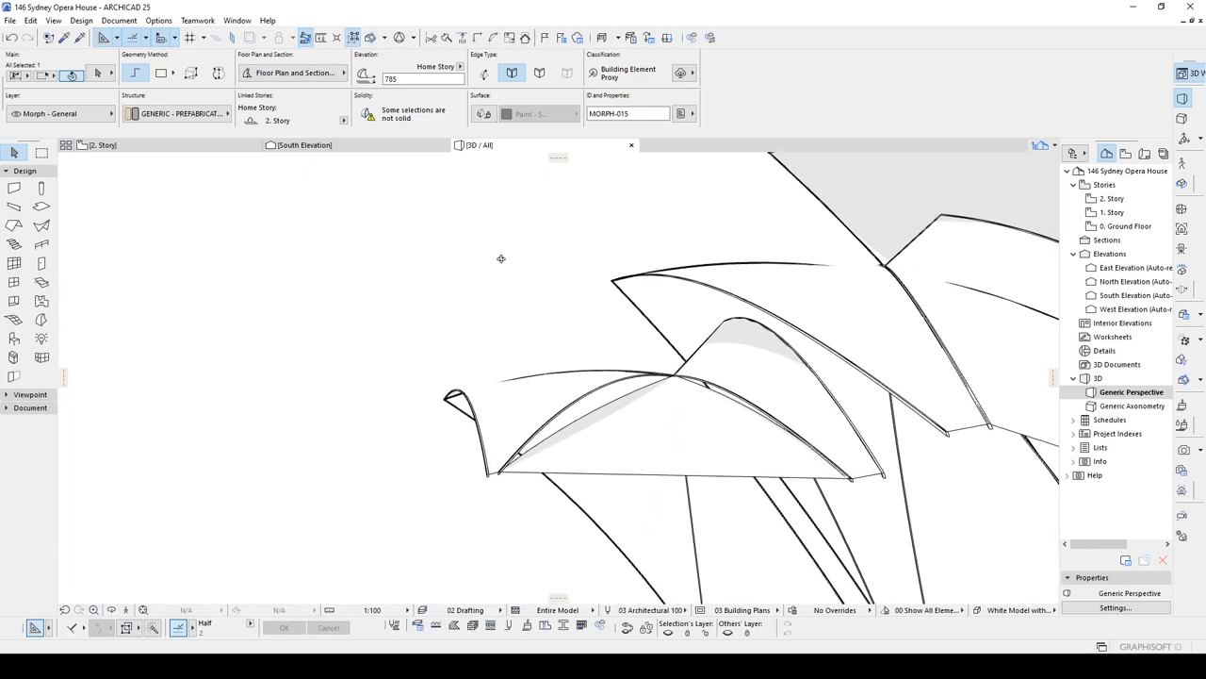
scroll(654, 352, "up", 10)
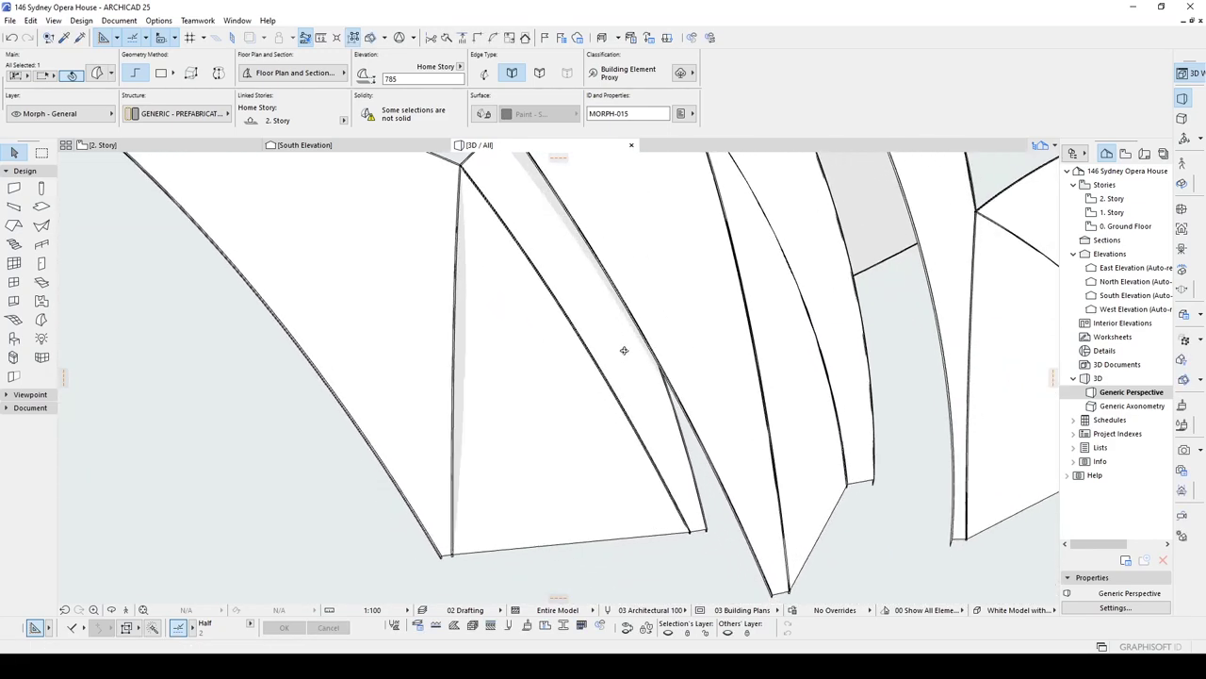
middle_click_drag(624, 350, 561, 380, "shift")
key("Escape")
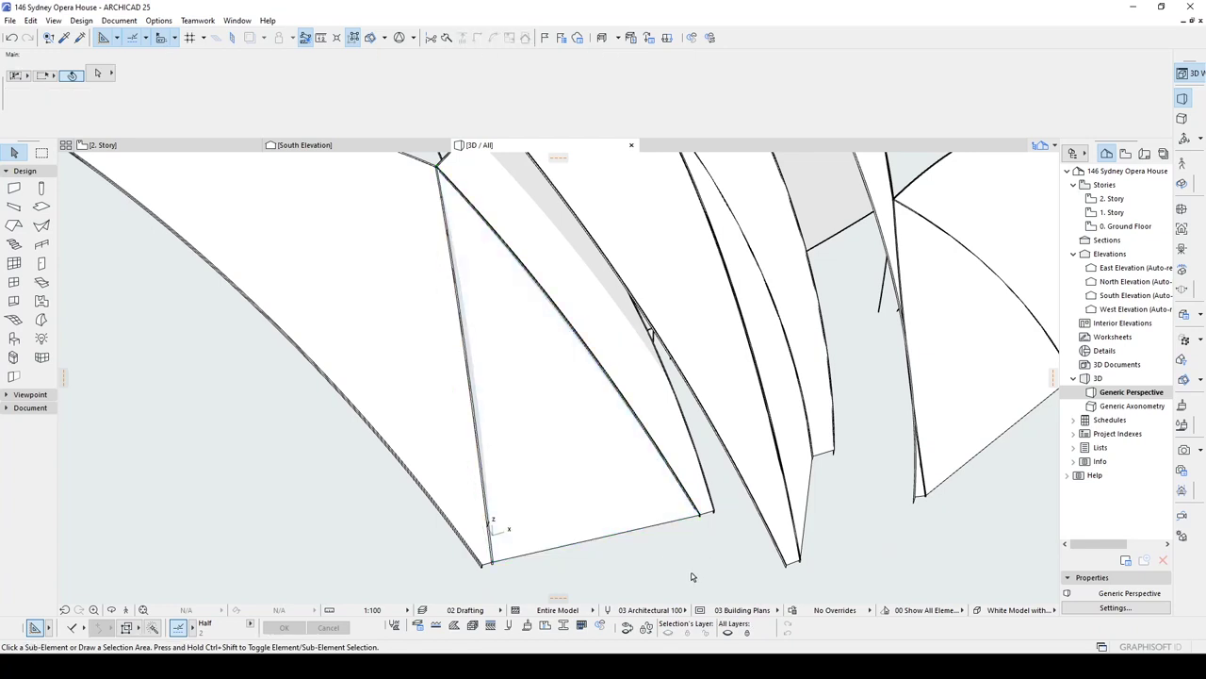
left_click(557, 416)
key("Escape")
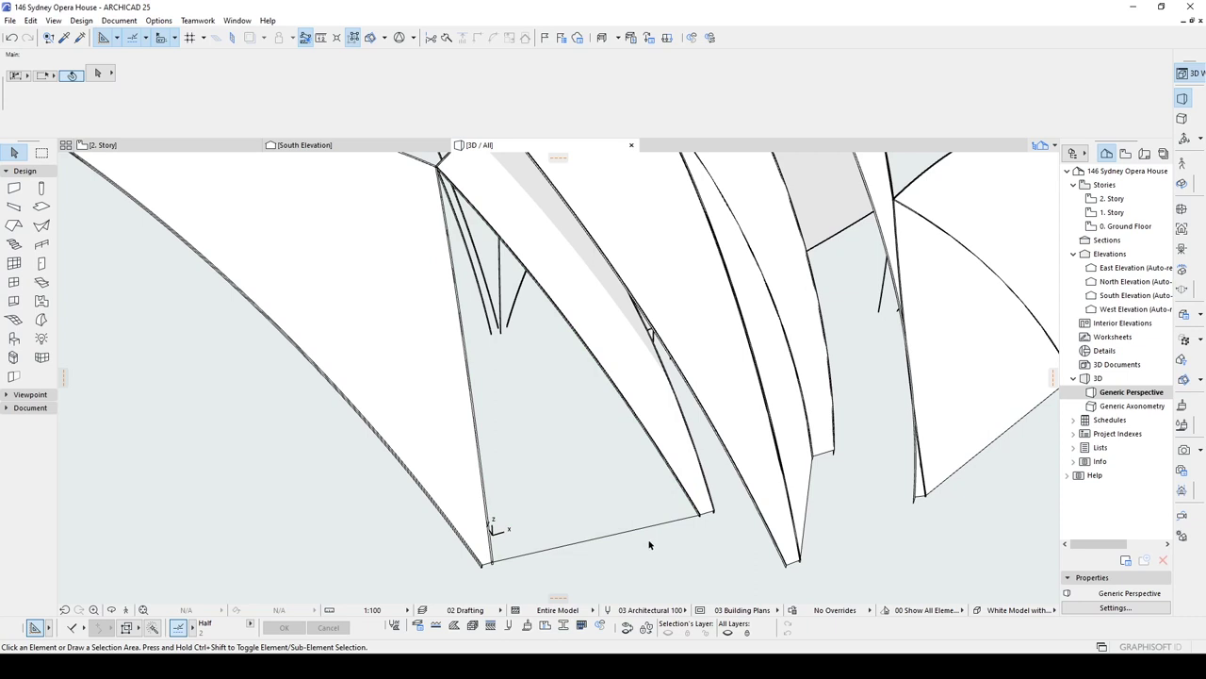
Step: Curve the side morph's edge beside the front shell along its beam, using a vertical editing plane
left_click(657, 529)
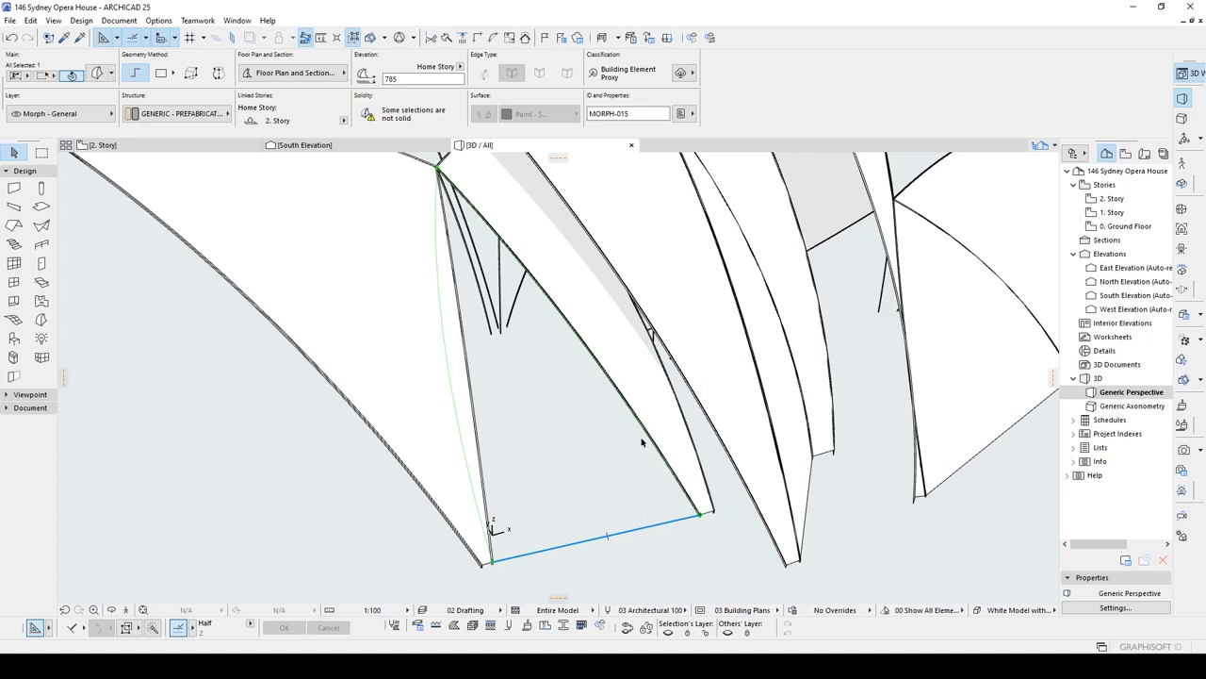
middle_click_drag(634, 440, 496, 296, "shift")
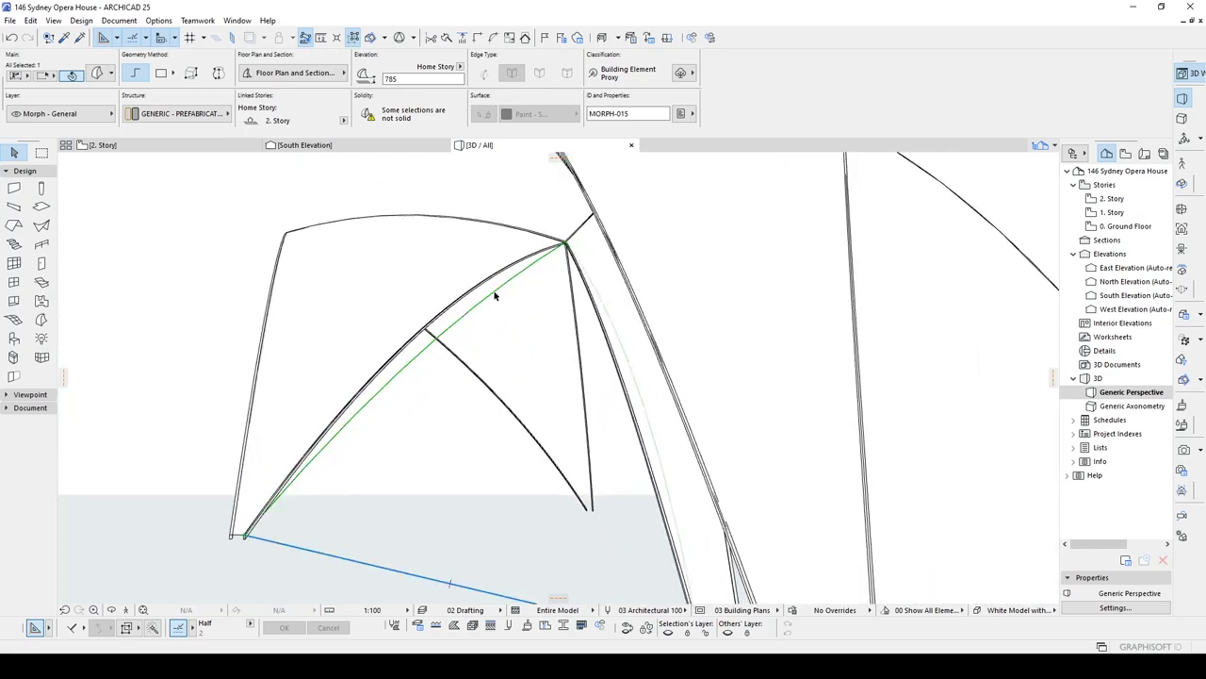
left_click(497, 296)
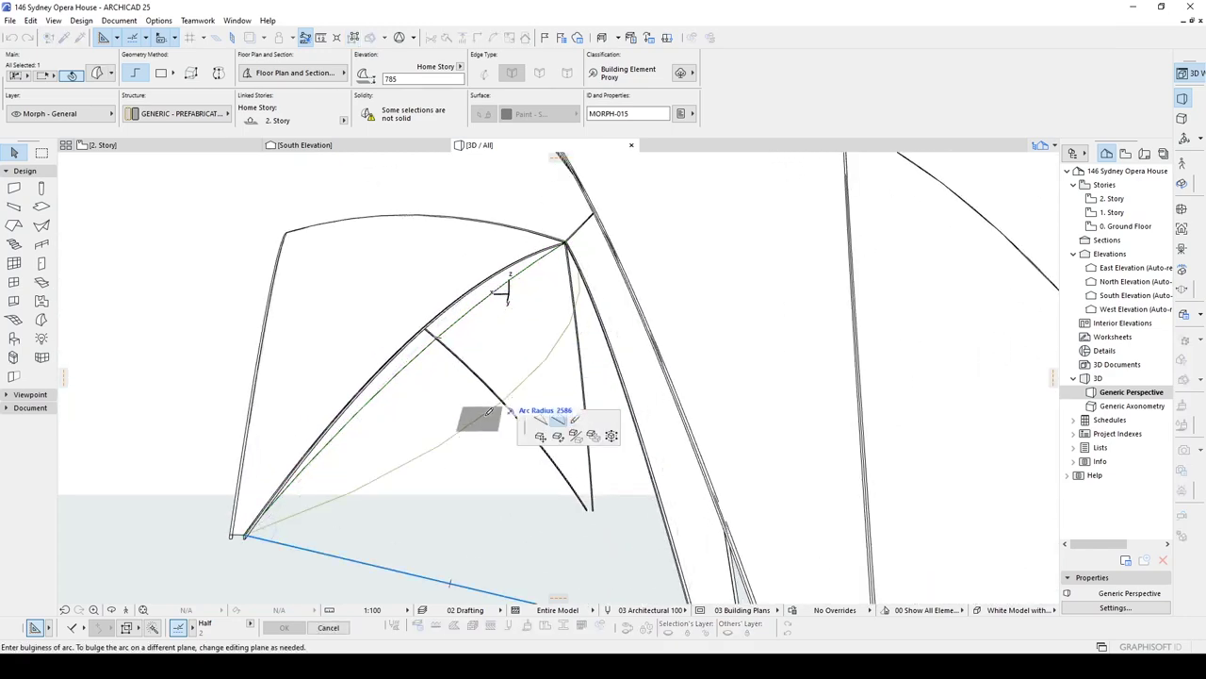
middle_click_drag(423, 329, 503, 343, "shift")
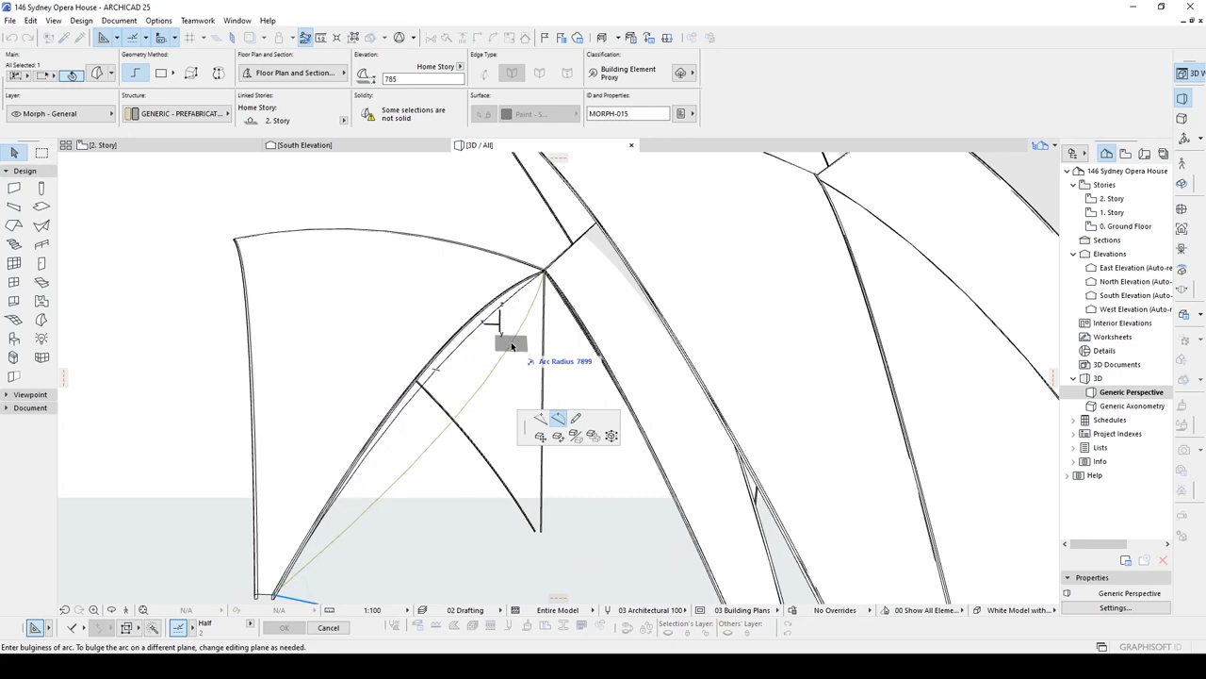
right_click(512, 344)
mouse_move(556, 455)
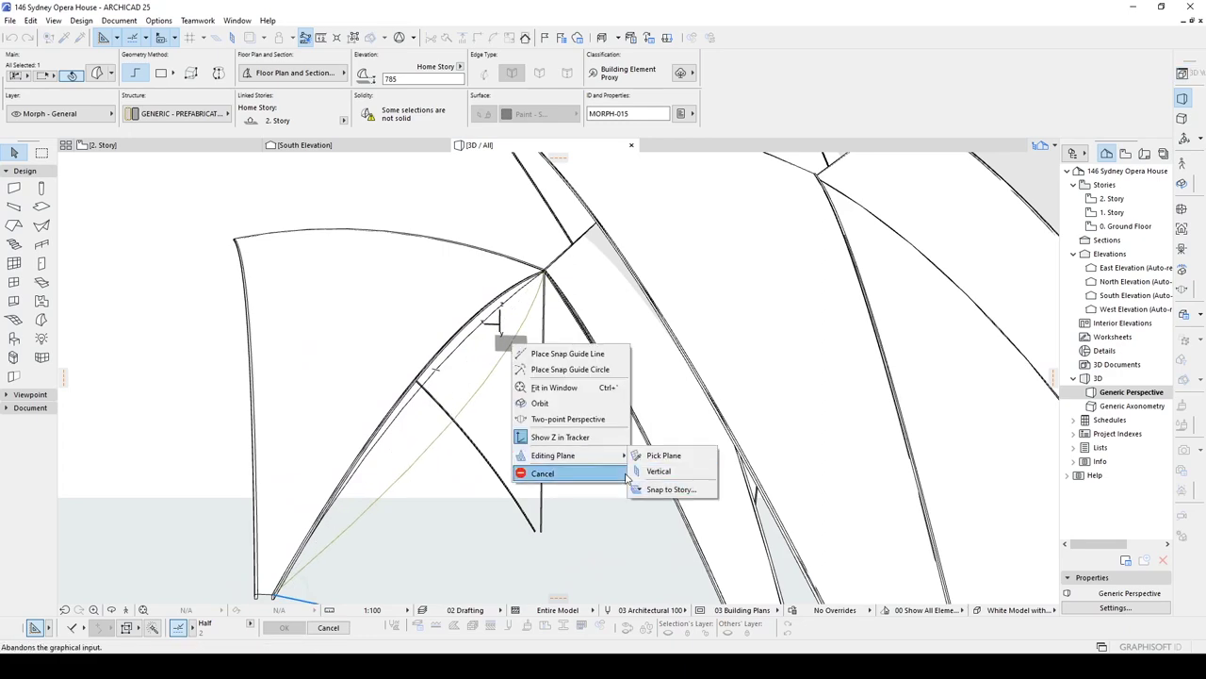
left_click(664, 472)
left_click(462, 330)
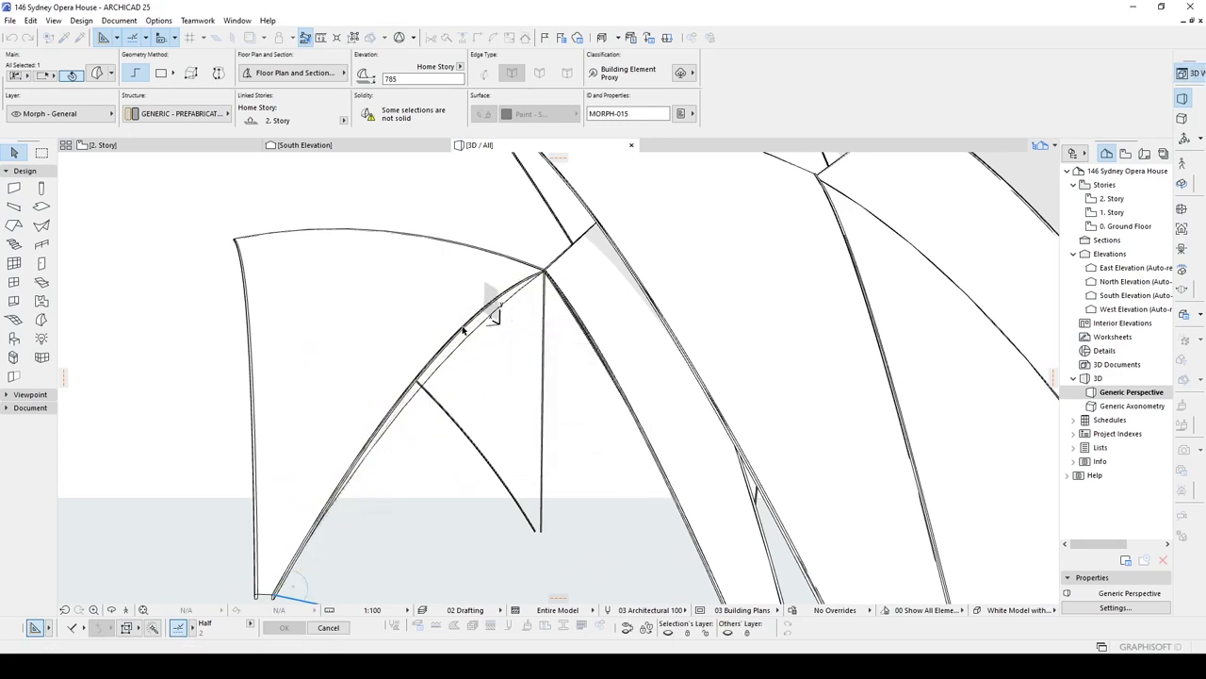
Step: Curve the side morph's edge beside the infill along its beam, changing the editing plane for the bulge
middle_click_drag(549, 368, 649, 389, "shift")
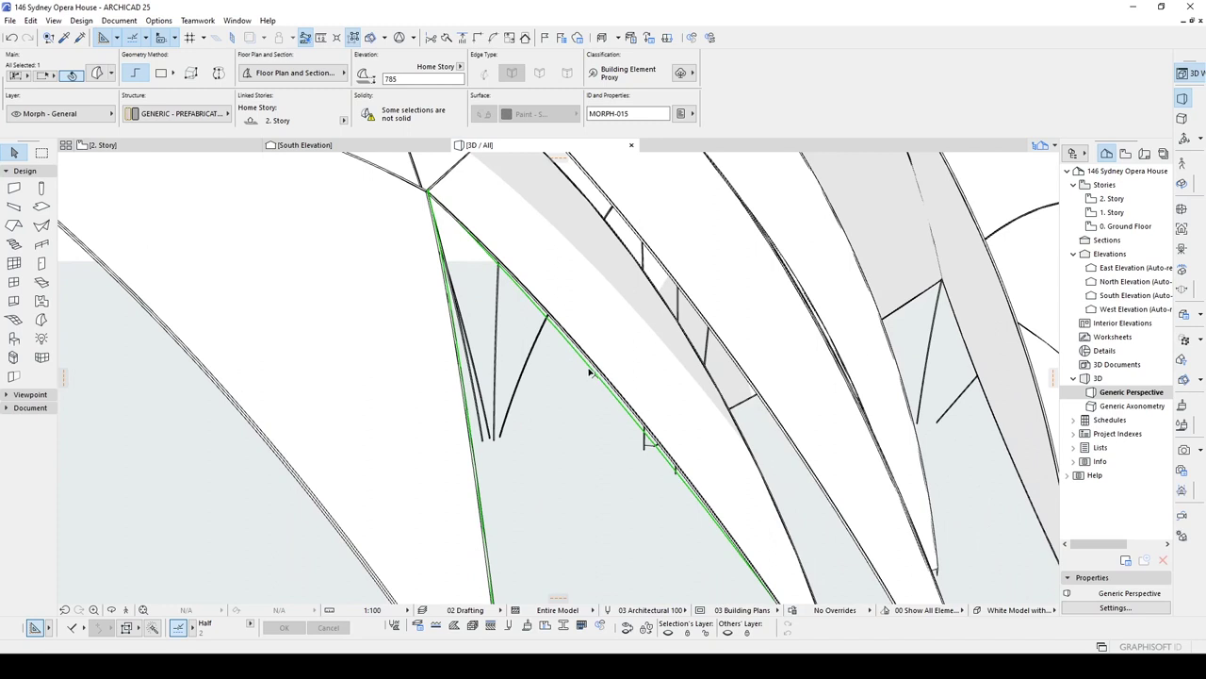
right_click(533, 390)
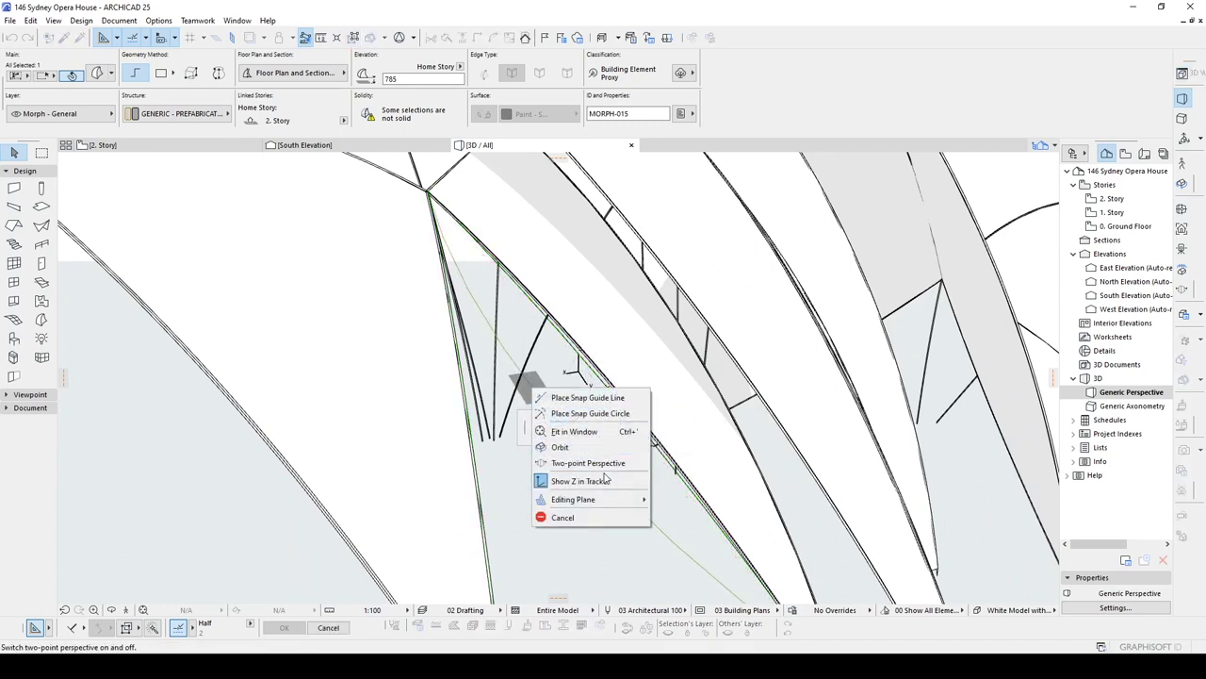
left_click(689, 516)
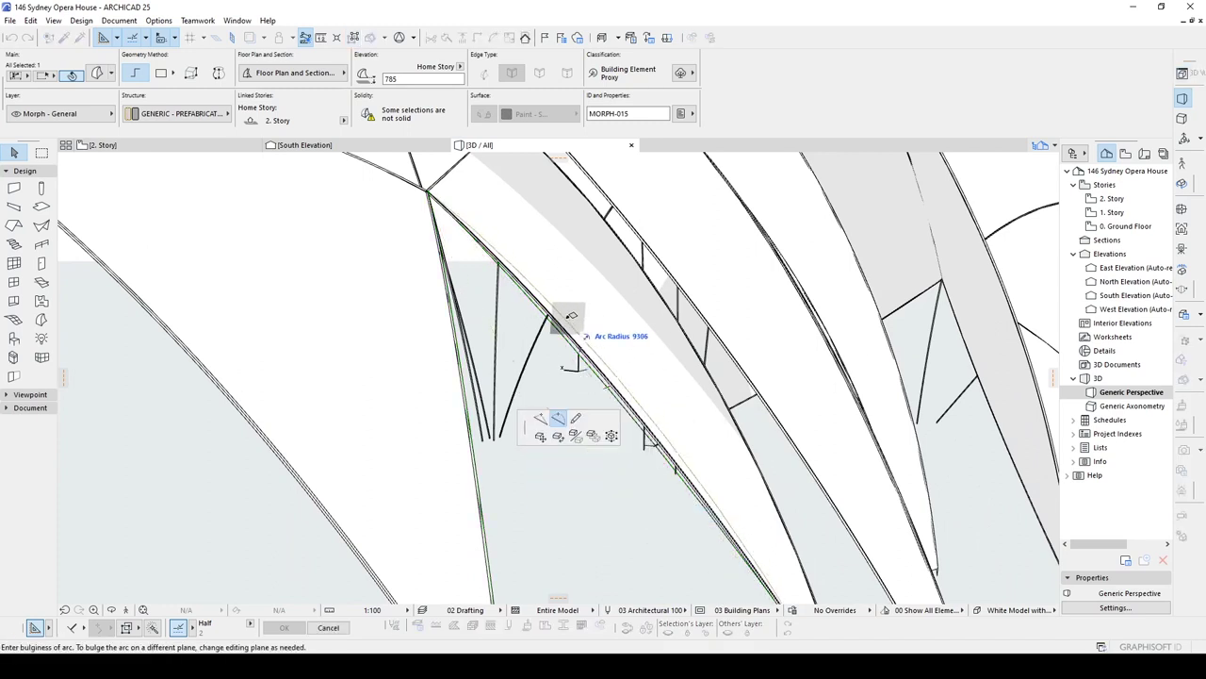
left_click(565, 328)
Step: Cover the side morph's outline with faces using the smooth surface option, and clear the selection
scroll(566, 332, "down", 4)
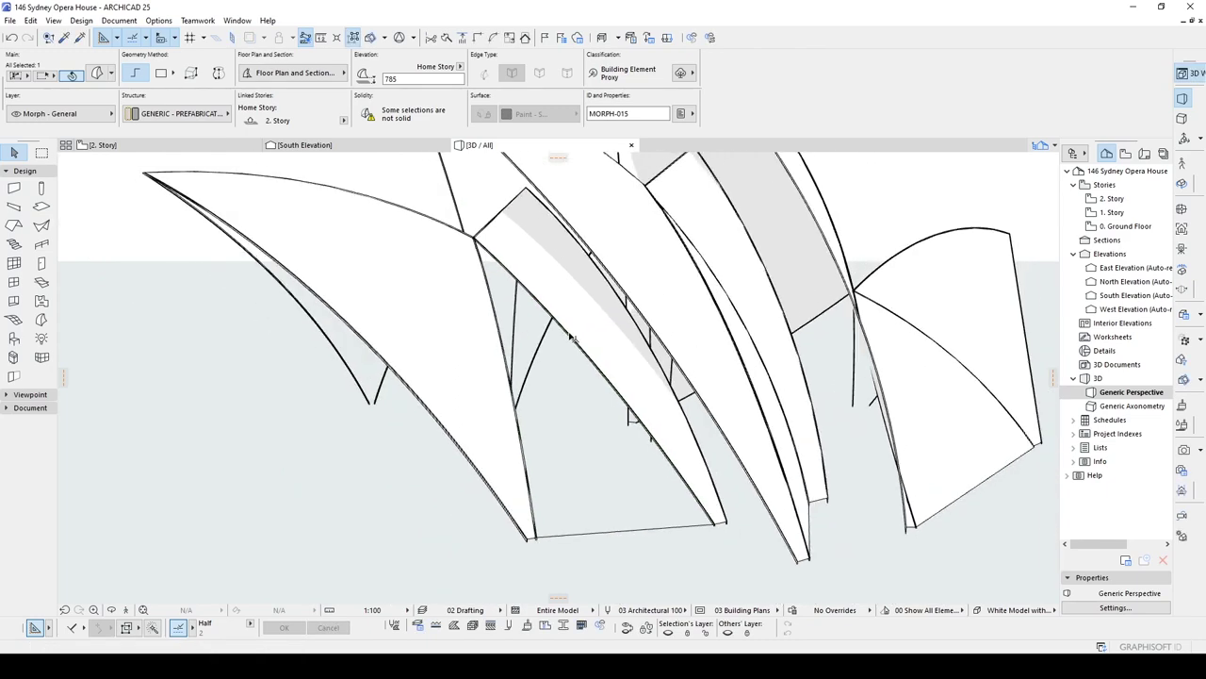
left_click(55, 21)
mouse_move(81, 20)
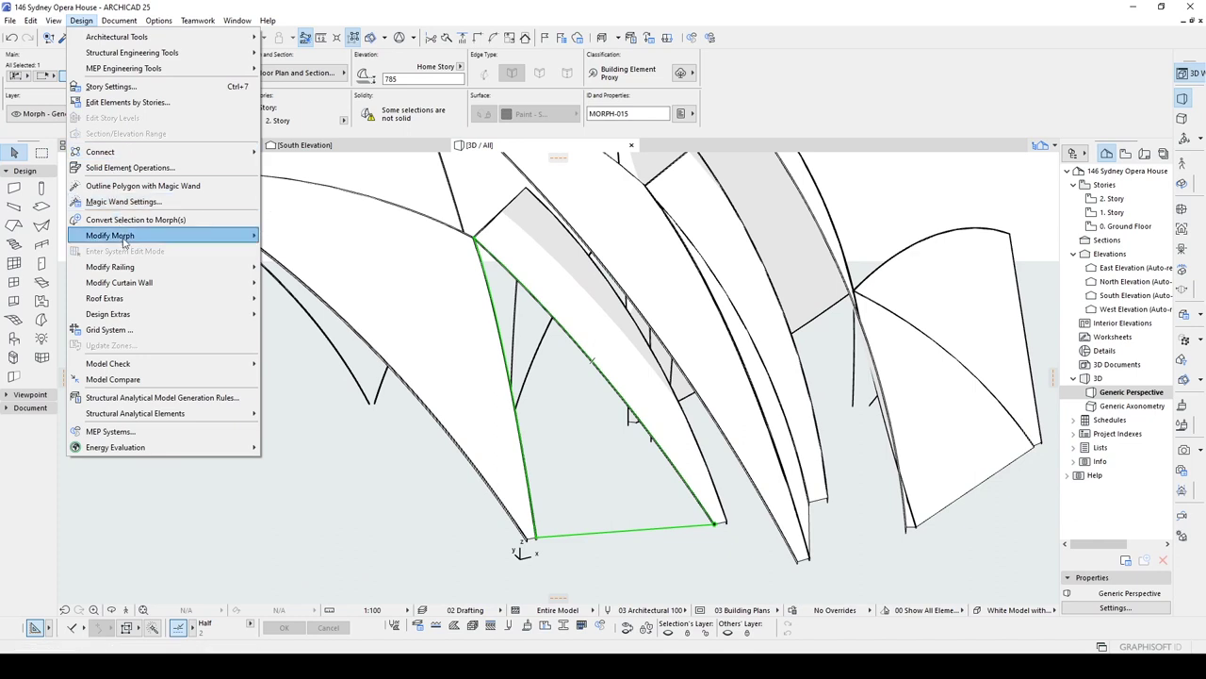
mouse_move(128, 244)
left_click(280, 252)
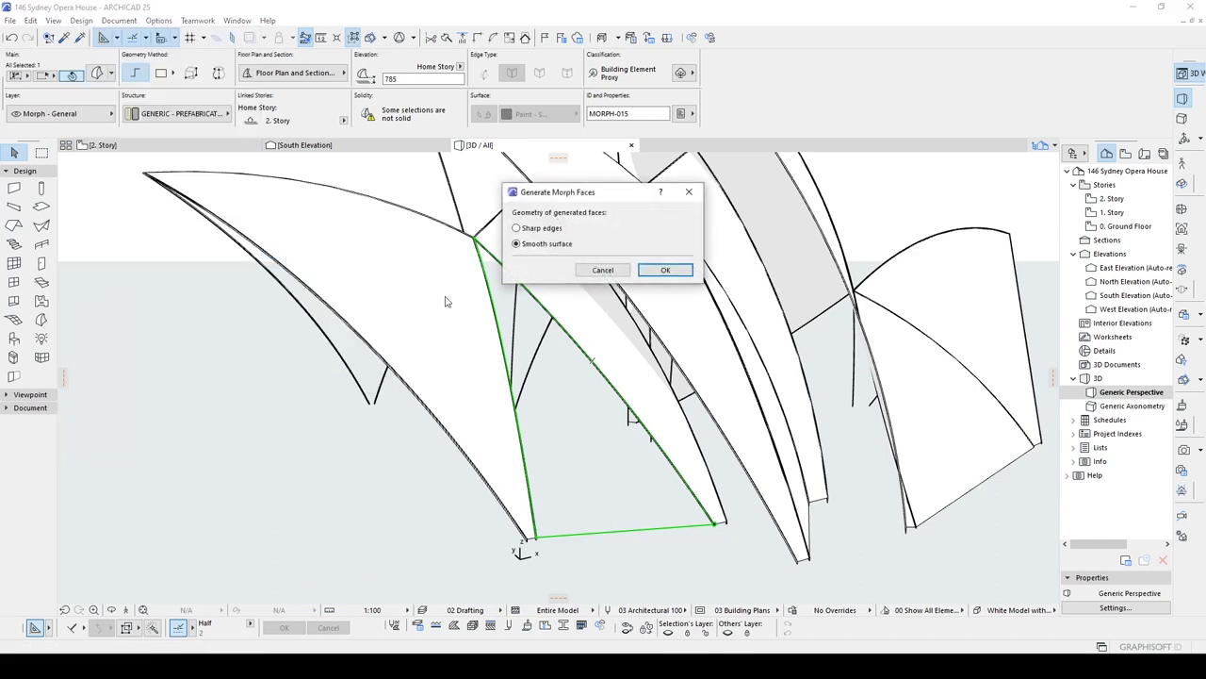
left_click(664, 272)
left_click(356, 173)
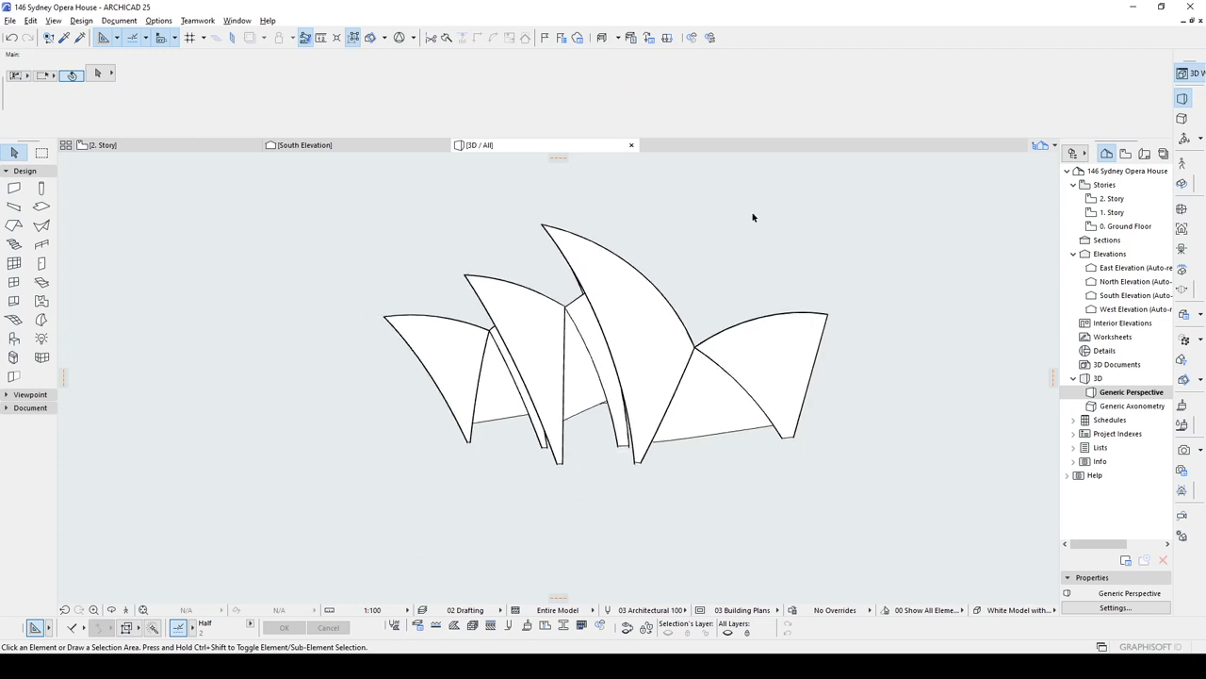
Step: Examine the completed shells and the stepped base from several sides and from above
middle_click_drag(751, 218, 961, 226, "shift")
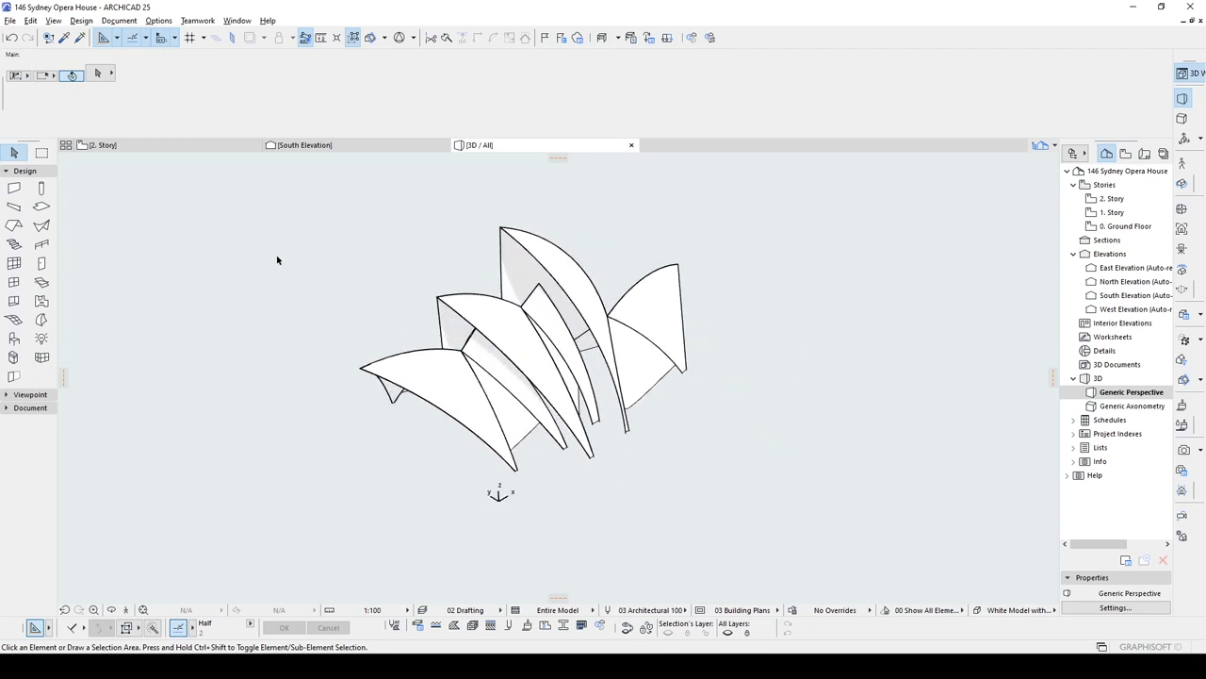
middle_click_drag(199, 268, 769, 293, "shift")
middle_click_drag(318, 226, 381, 222)
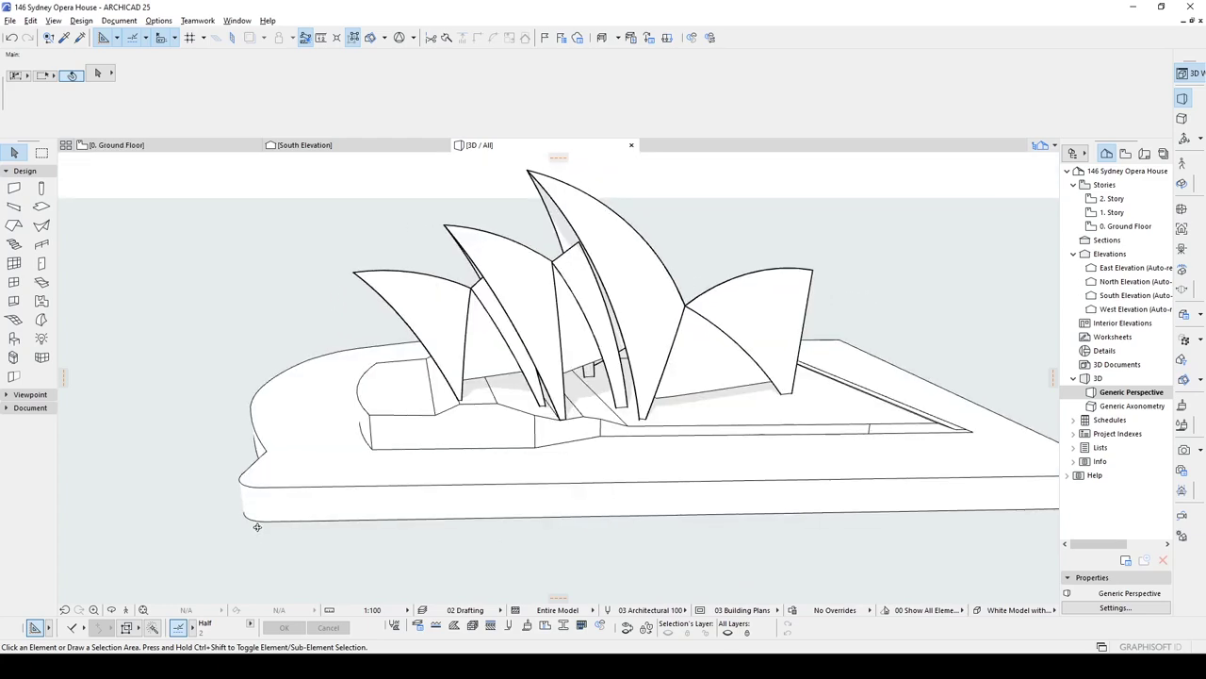
middle_click_drag(255, 525, 698, 557, "shift")
middle_click_drag(962, 560, 1080, 565, "shift")
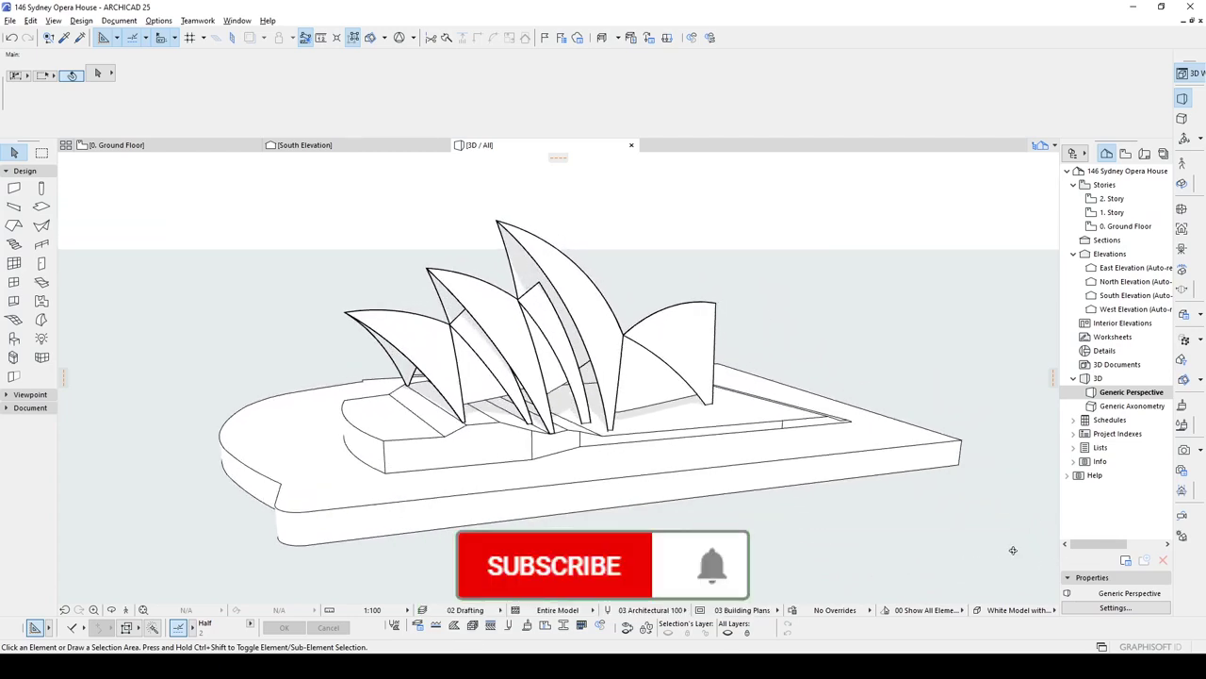
middle_click_drag(315, 579, 450, 617, "shift")
middle_click_drag(379, 554, 312, 563, "shift")
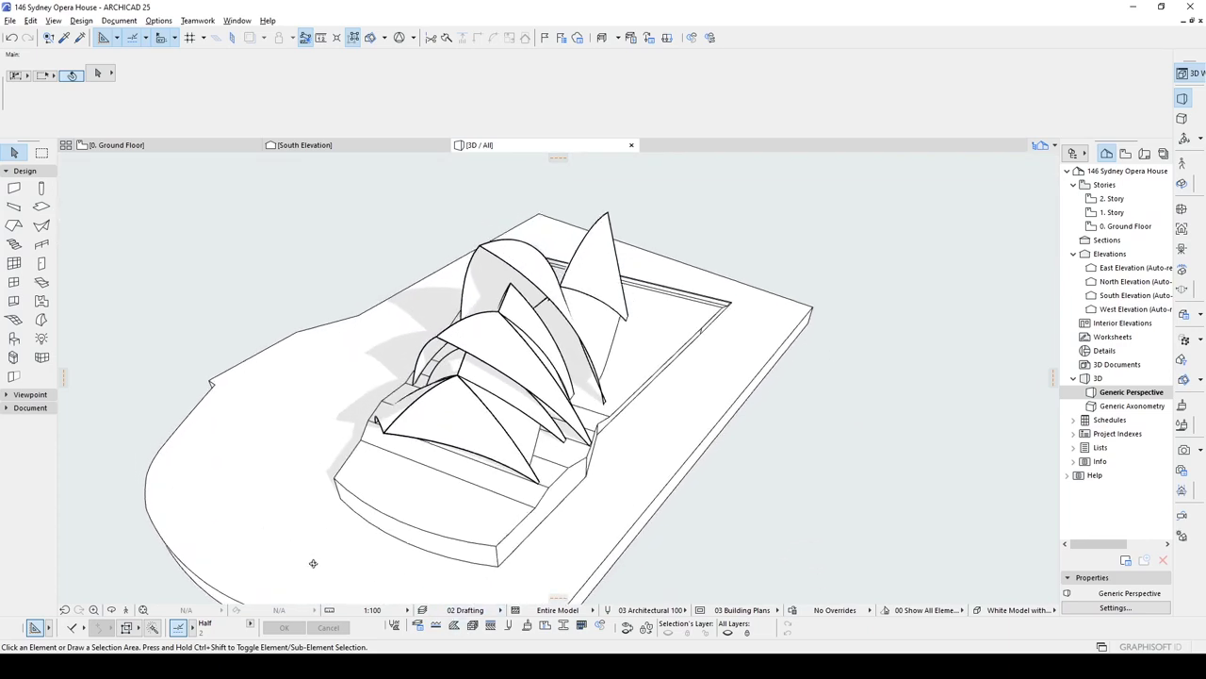